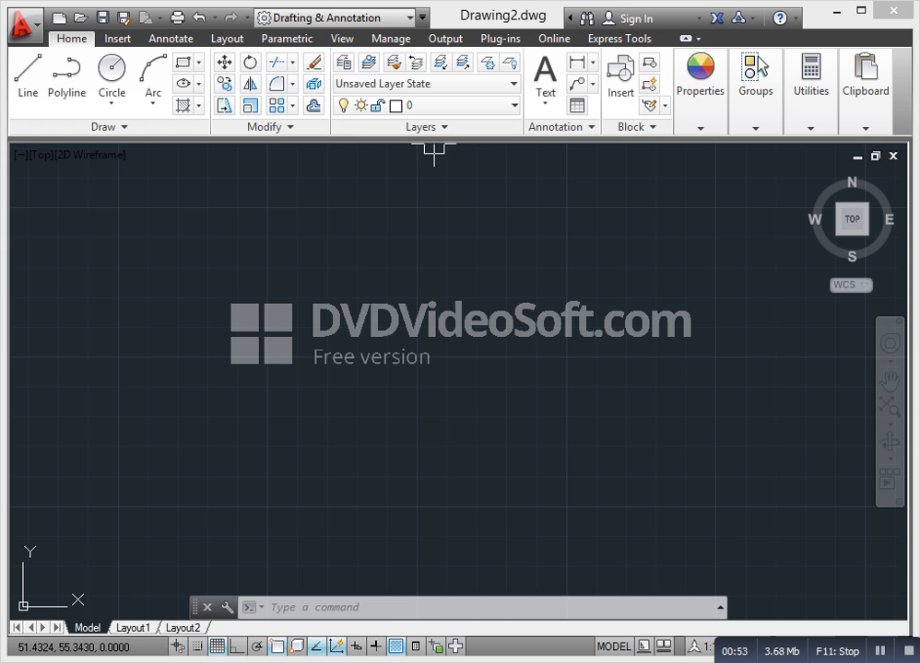
- Choose the Drafting & Annotation workspace
{"action": "left_click", "coordinate": [332, 18]}
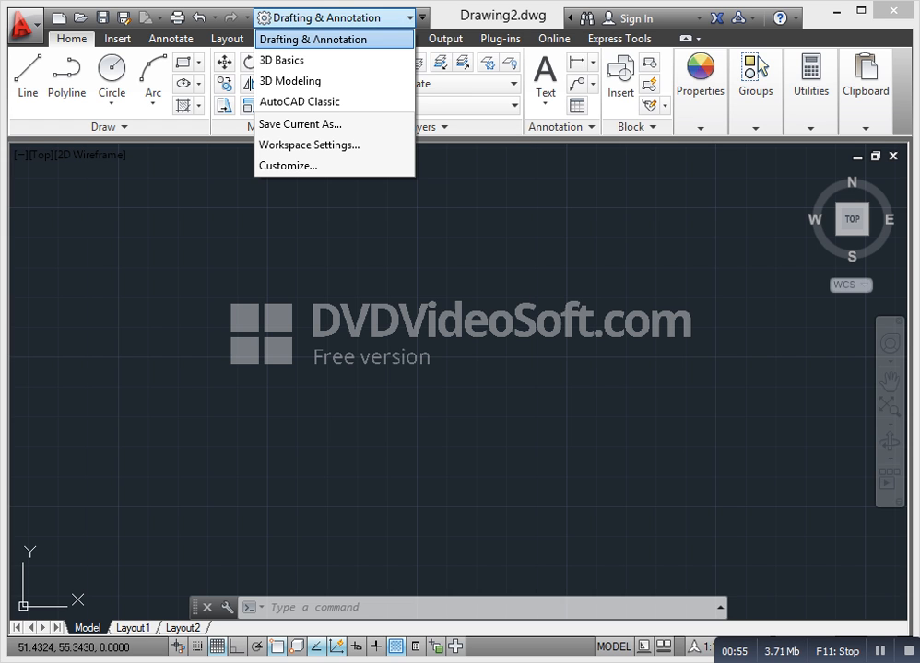
{"action": "left_click", "coordinate": [331, 39]}
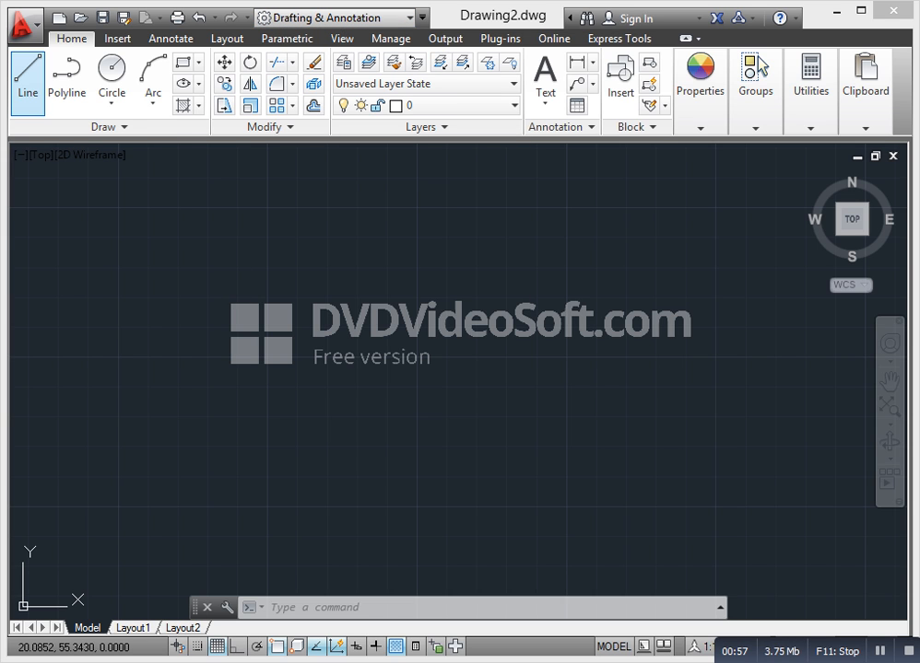
- Draw a freehand chain of connected lines that zigzags down one side and loops back over its starting segment, and end the Line command
{"action": "left_click", "coordinate": [28, 78]}
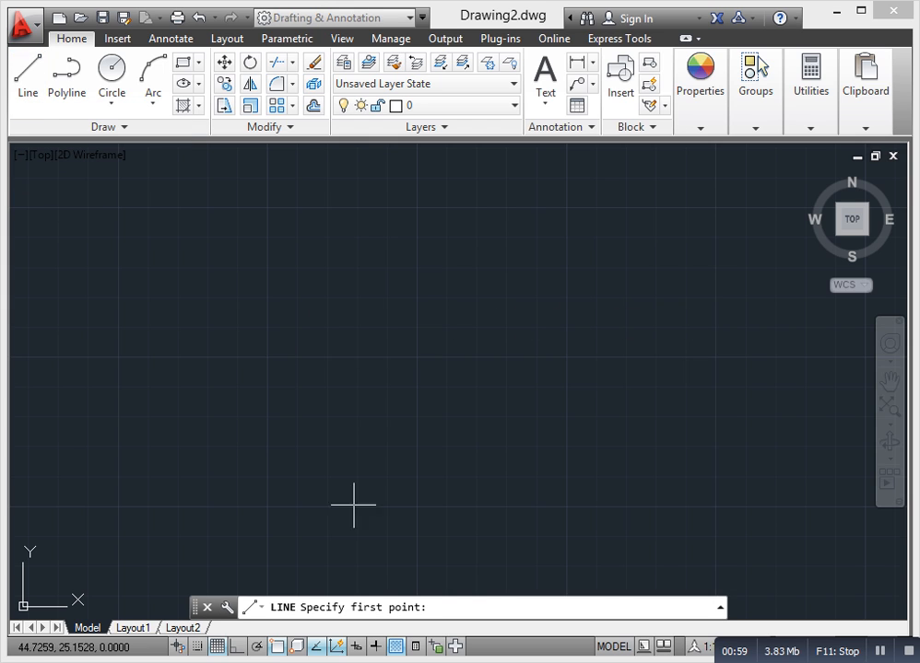
{"action": "left_click", "coordinate": [210, 324]}
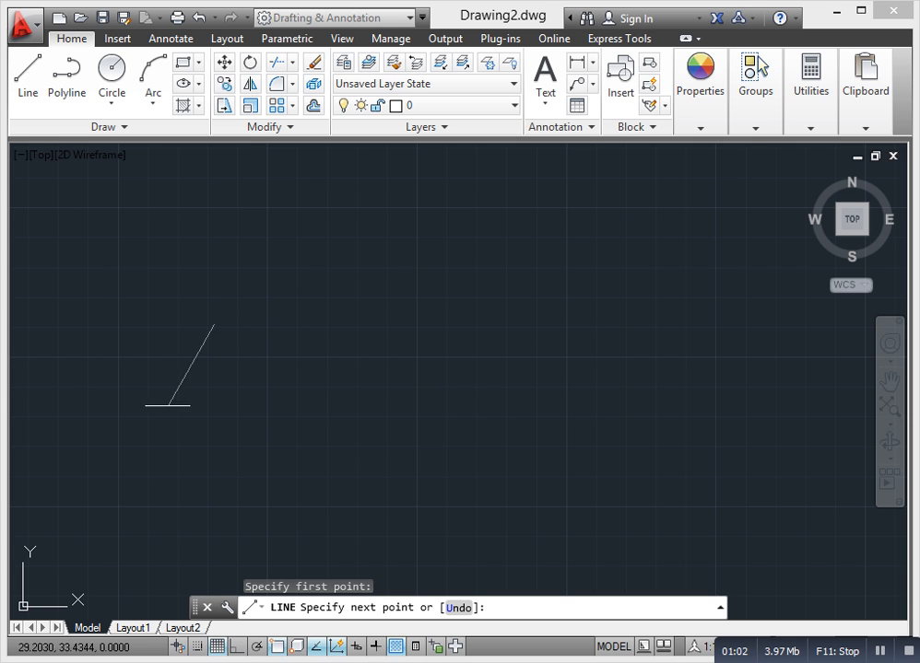
{"action": "left_click", "coordinate": [665, 268]}
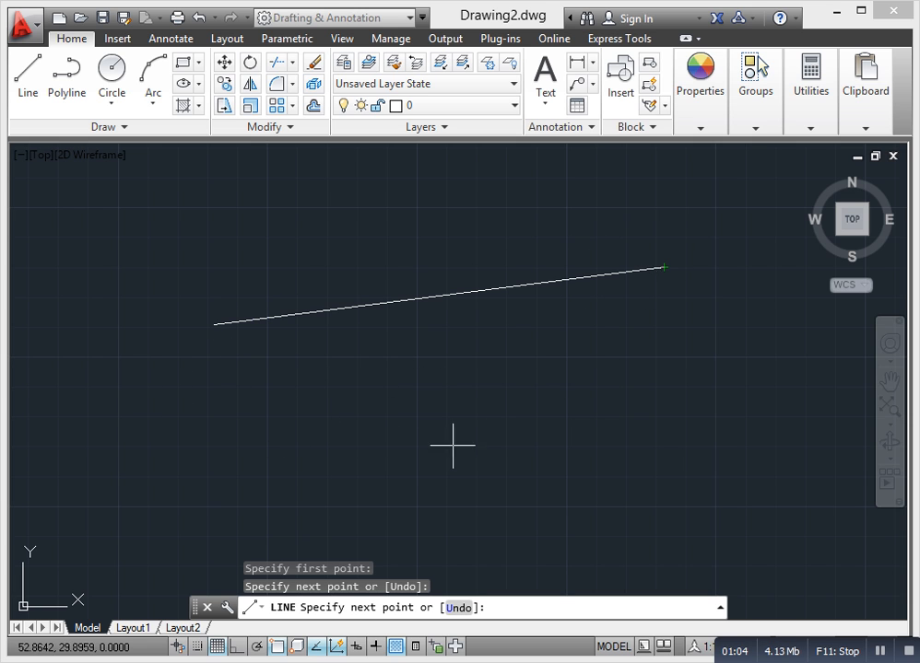
{"action": "left_click", "coordinate": [505, 327]}
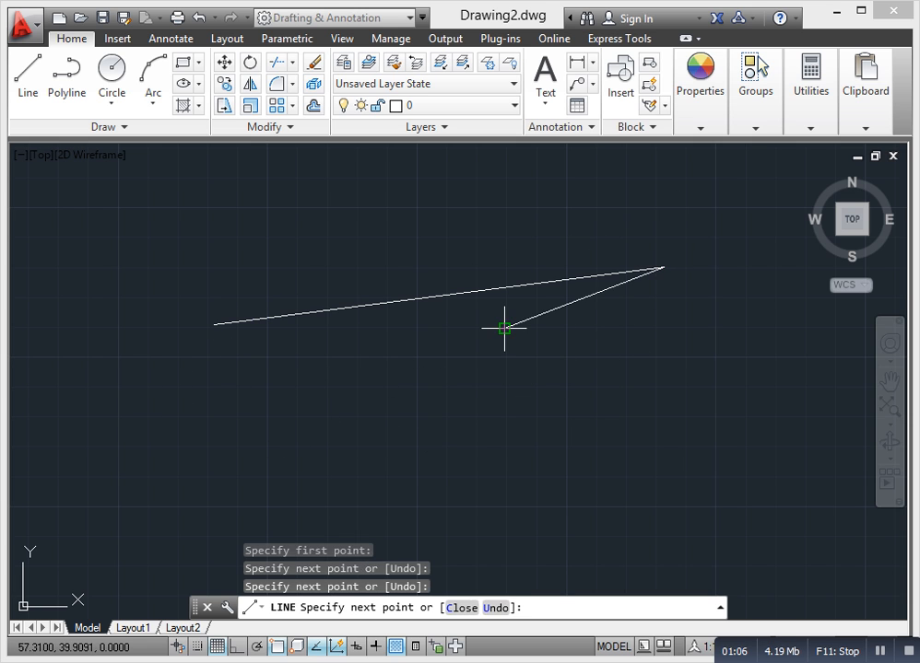
{"action": "left_click", "coordinate": [699, 370]}
{"action": "left_click", "coordinate": [468, 417]}
{"action": "left_click", "coordinate": [679, 474]}
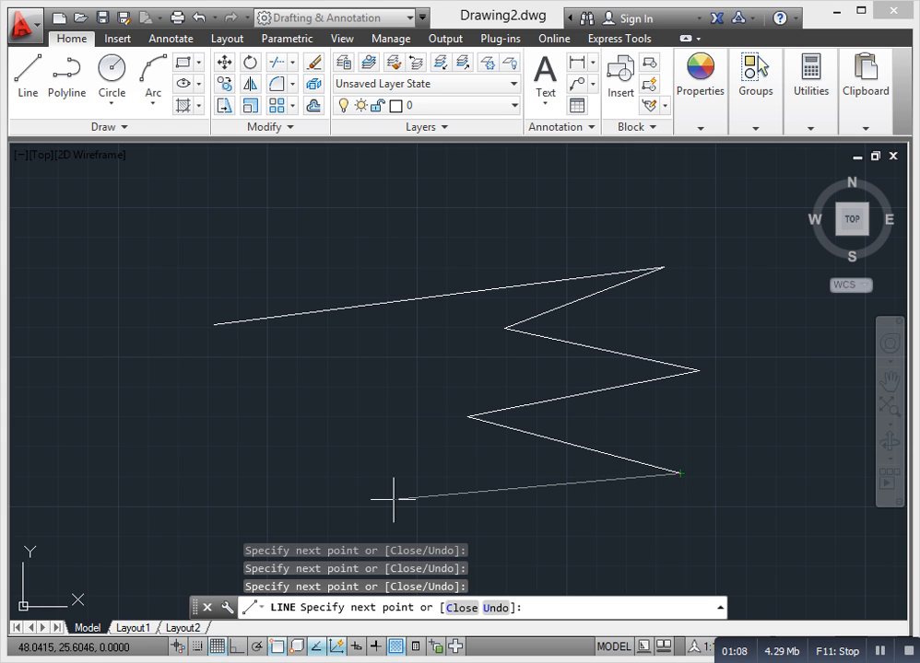
{"action": "left_click", "coordinate": [399, 493]}
{"action": "left_click", "coordinate": [398, 392]}
{"action": "left_click", "coordinate": [234, 530]}
{"action": "left_click", "coordinate": [234, 433]}
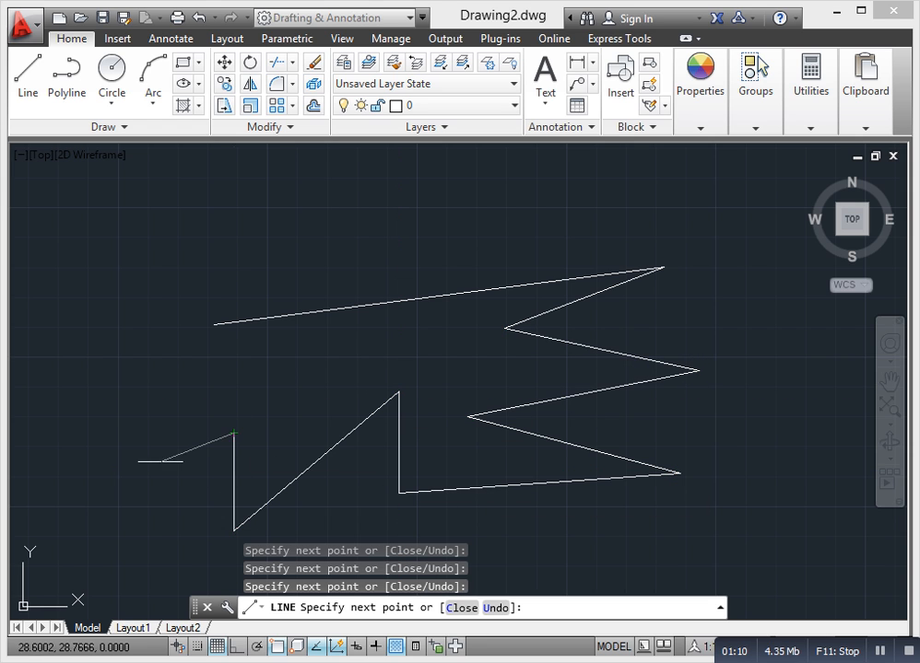
{"action": "left_click", "coordinate": [117, 389]}
{"action": "left_click", "coordinate": [330, 388]}
{"action": "left_click", "coordinate": [310, 367]}
{"action": "left_click", "coordinate": [232, 365]}
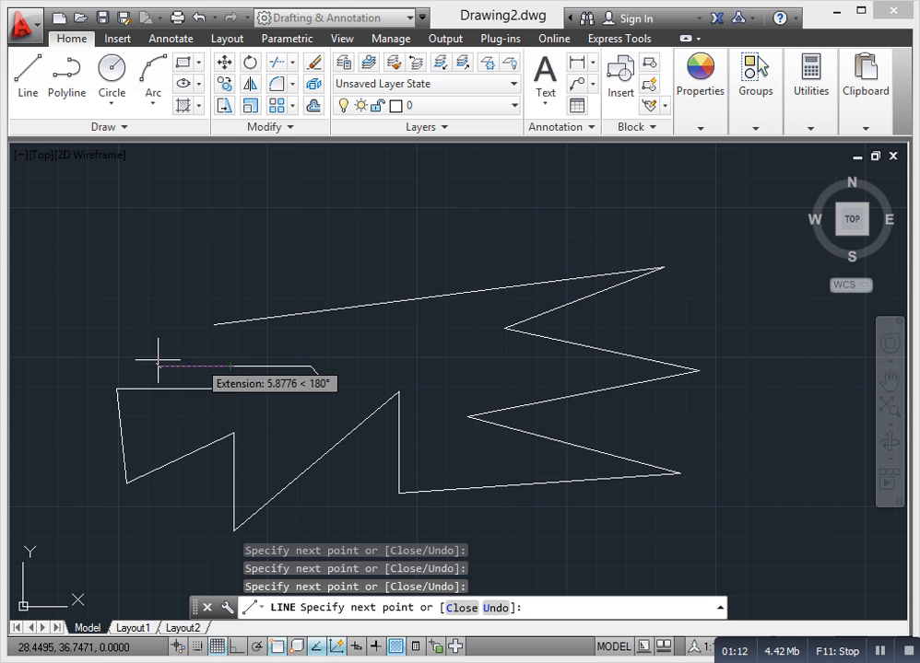
{"action": "left_click", "coordinate": [152, 352]}
{"action": "left_click", "coordinate": [179, 281]}
{"action": "left_click", "coordinate": [342, 245]}
{"action": "left_click", "coordinate": [550, 244]}
{"action": "left_click", "coordinate": [617, 225]}
{"action": "key", "text": "Escape"}
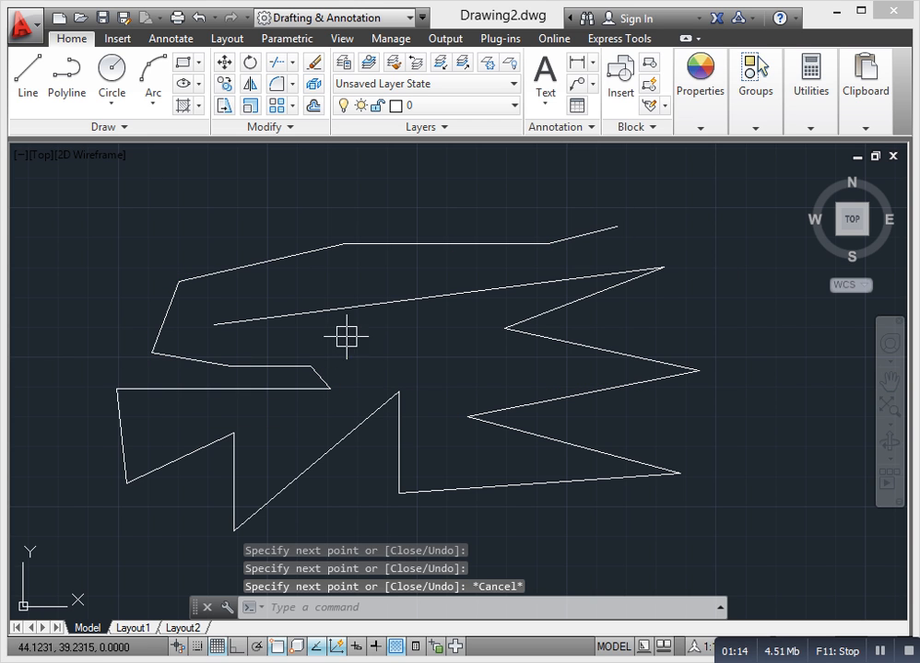
{"action": "scroll", "coordinate": [583, 242], "scroll_direction": "down", "scroll_amount": 2}
{"action": "scroll", "coordinate": [568, 269], "scroll_direction": "up", "scroll_amount": 4}
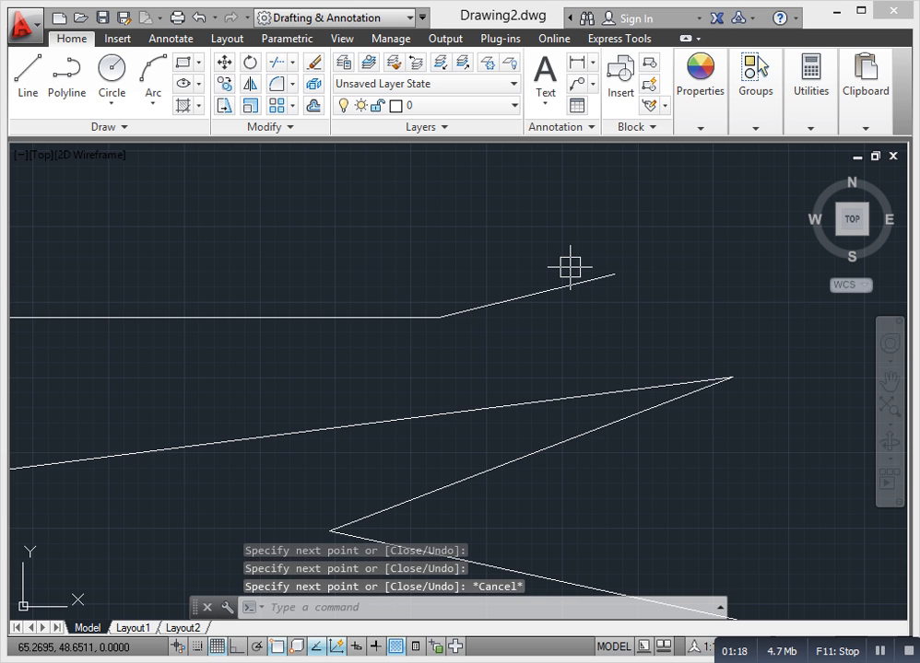
- Launch the Windows On-Screen Keyboard with the run command OSK, view its keys and minimize it
{"action": "key", "text": "super+r"}
{"action": "type", "text": "OSK"}
{"action": "key", "text": "Return"}
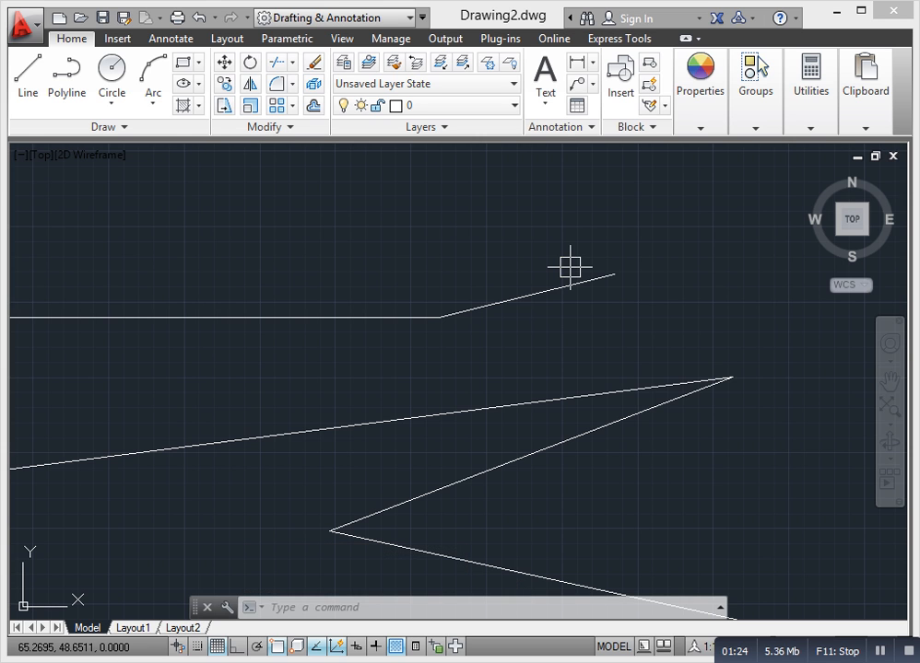
{"action": "key", "text": "alt+Tab"}
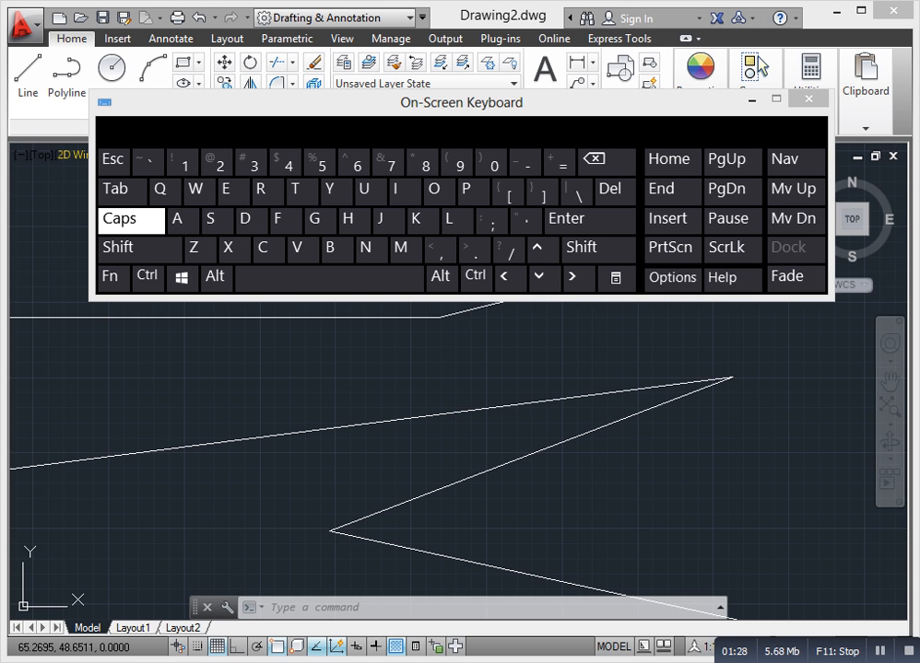
{"action": "left_click", "coordinate": [752, 99]}
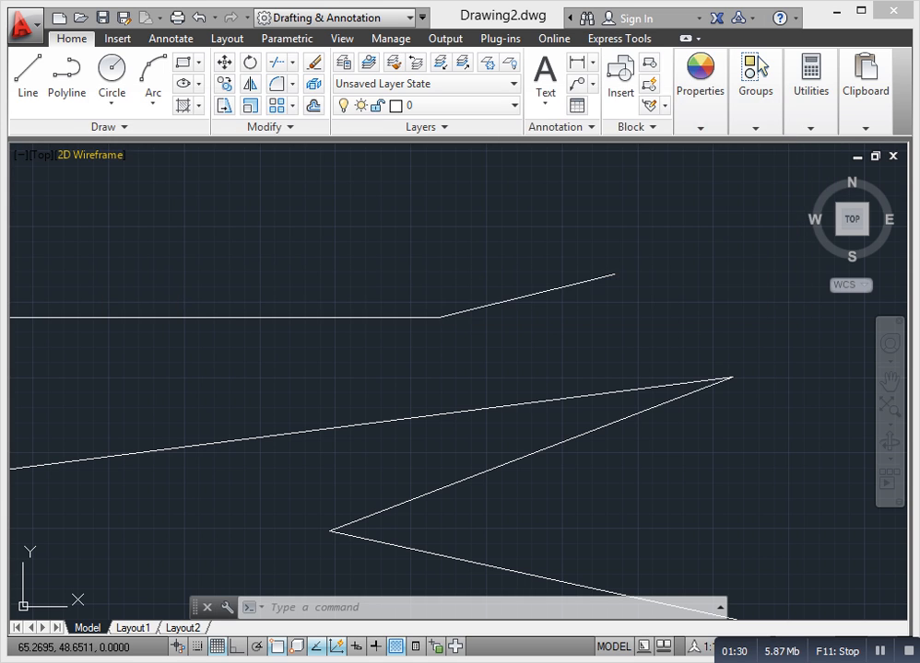
- Draw a second freehand chain of sawtooth lines above the existing outline using the L alias, and end the command
{"action": "left_click", "coordinate": [400, 370]}
{"action": "left_click", "coordinate": [385, 384]}
{"action": "scroll", "coordinate": [378, 387], "scroll_direction": "down", "scroll_amount": 4}
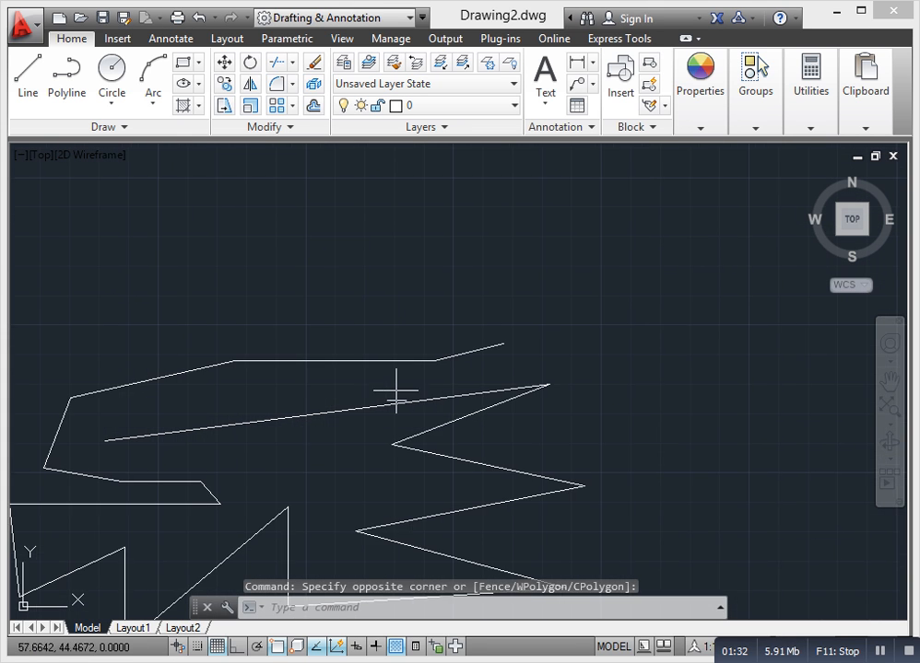
{"action": "middle_click_drag", "start_coordinate": [323, 435], "coordinate": [310, 462]}
{"action": "key", "text": "Escape"}
{"action": "type", "text": "l"}
{"action": "key", "text": "Return"}
{"action": "left_click", "coordinate": [191, 346]}
{"action": "left_click", "coordinate": [337, 252]}
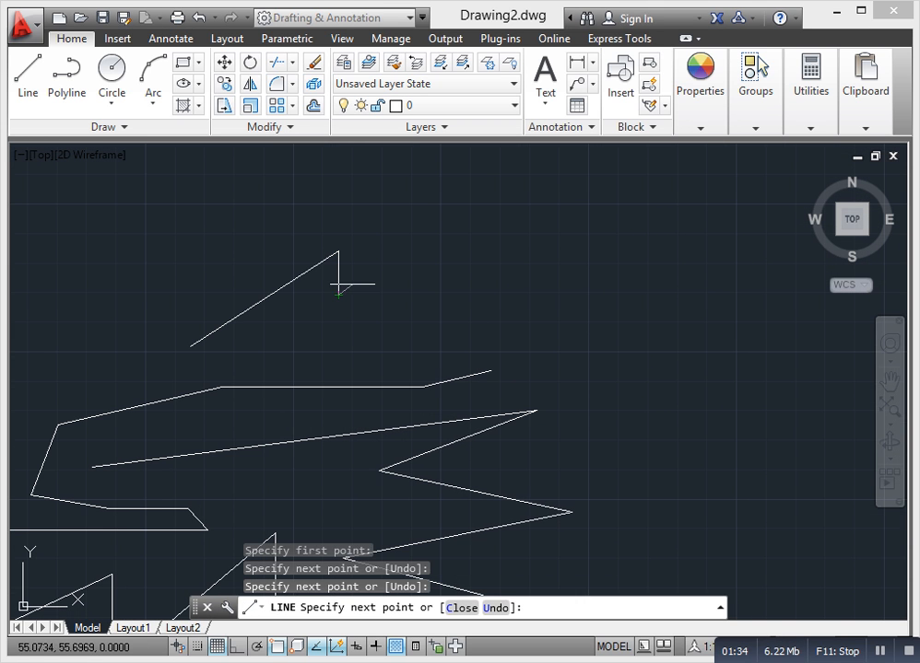
{"action": "left_click", "coordinate": [339, 295]}
{"action": "left_click", "coordinate": [431, 226]}
{"action": "left_click", "coordinate": [417, 306]}
{"action": "left_click", "coordinate": [525, 253]}
{"action": "left_click", "coordinate": [481, 313]}
{"action": "left_click", "coordinate": [593, 291]}
{"action": "left_click", "coordinate": [518, 362]}
{"action": "left_click", "coordinate": [591, 348]}
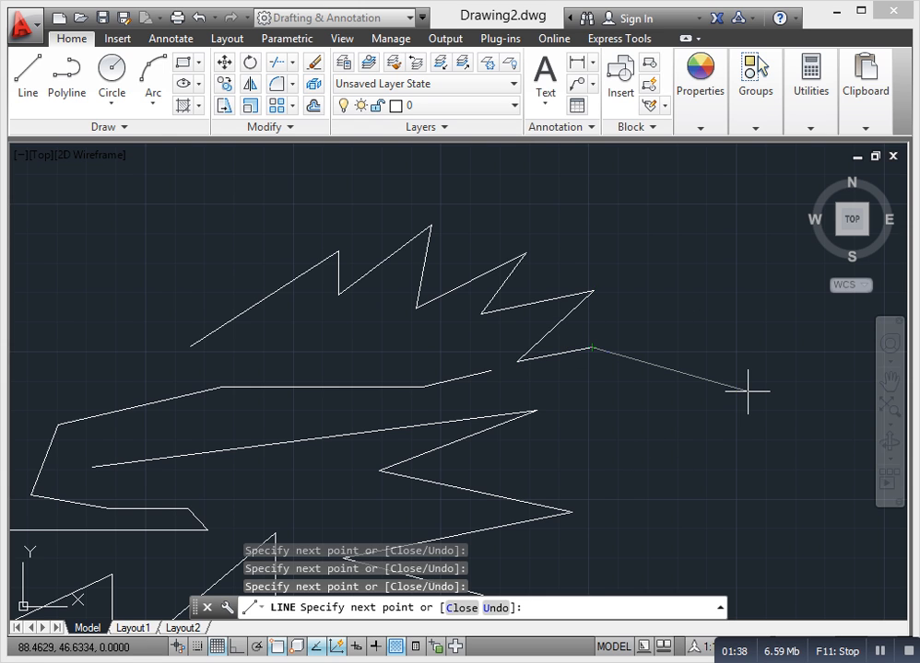
{"action": "key", "text": "Escape"}
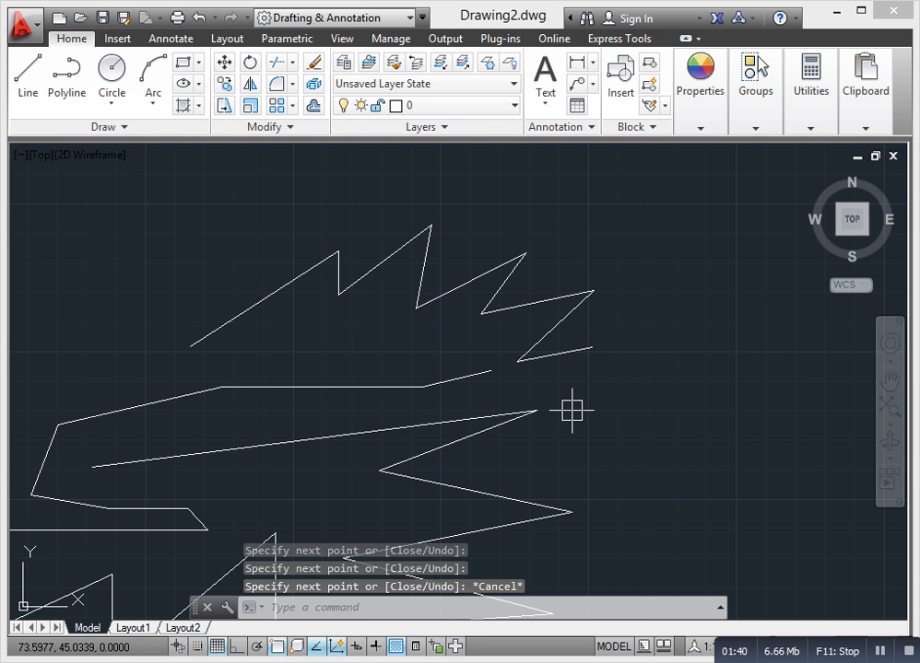
- Erase the last two segments of the upper sawtooth chain
{"action": "scroll", "coordinate": [566, 415], "scroll_direction": "down", "scroll_amount": 2}
{"action": "mouse_move", "coordinate": [491, 403]}
{"action": "middle_mouse_down"}
{"action": "mouse_move", "coordinate": [543, 250]}
{"action": "mouse_move", "coordinate": [460, 400]}
{"action": "middle_mouse_up"}
{"action": "left_click", "coordinate": [685, 418]}
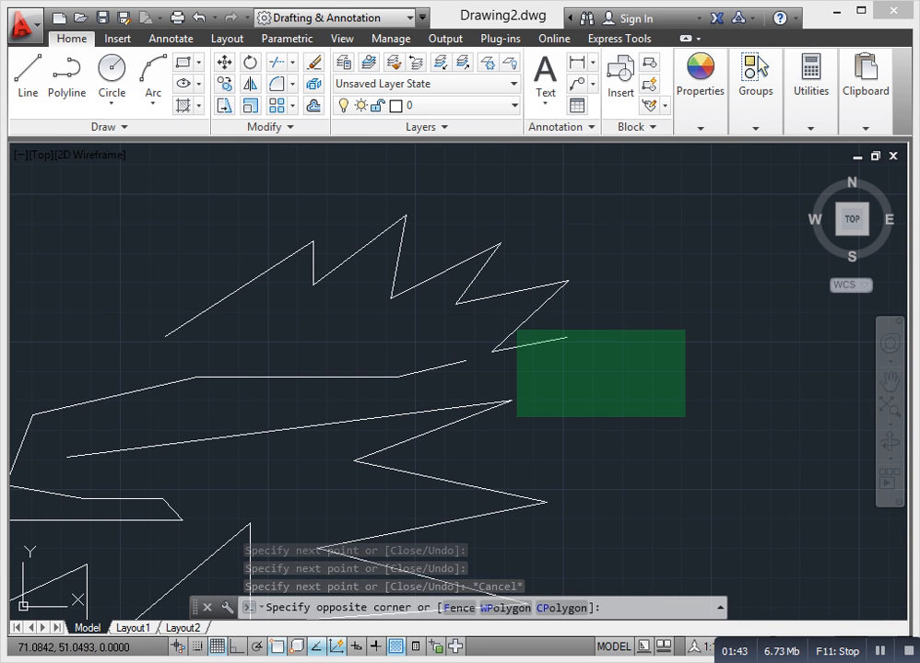
{"action": "left_click", "coordinate": [517, 329]}
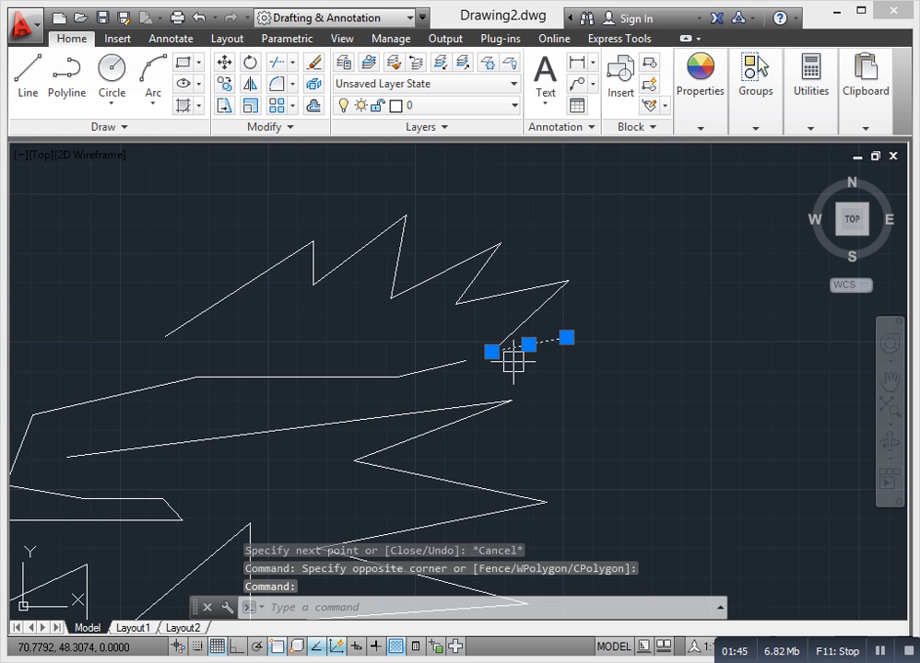
{"action": "key", "text": "Delete"}
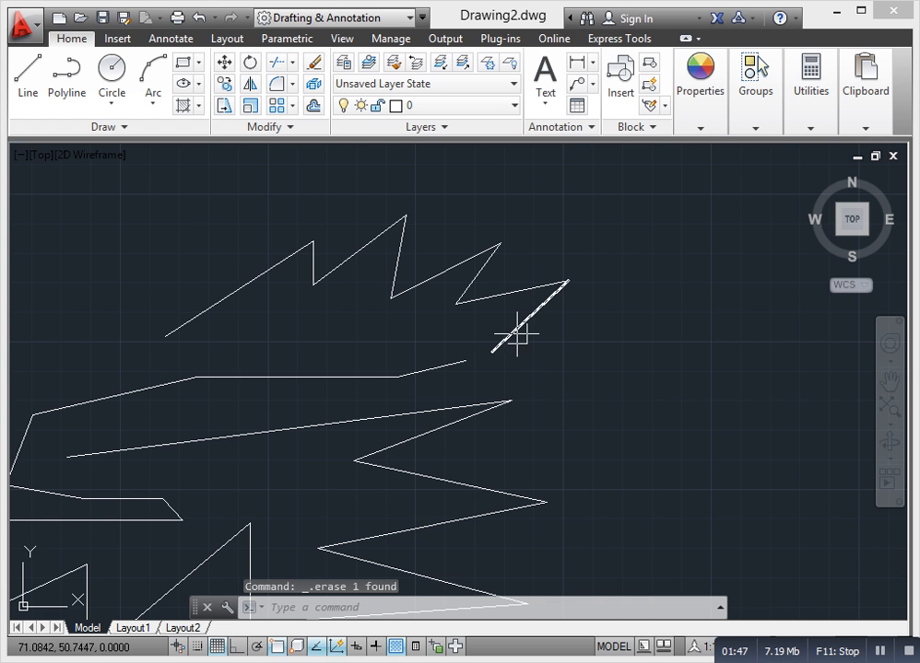
{"action": "left_click", "coordinate": [515, 333]}
{"action": "key", "text": "Delete"}
- Erase all the remaining lines of both chains so the drawing area is empty
{"action": "left_click", "coordinate": [626, 406]}
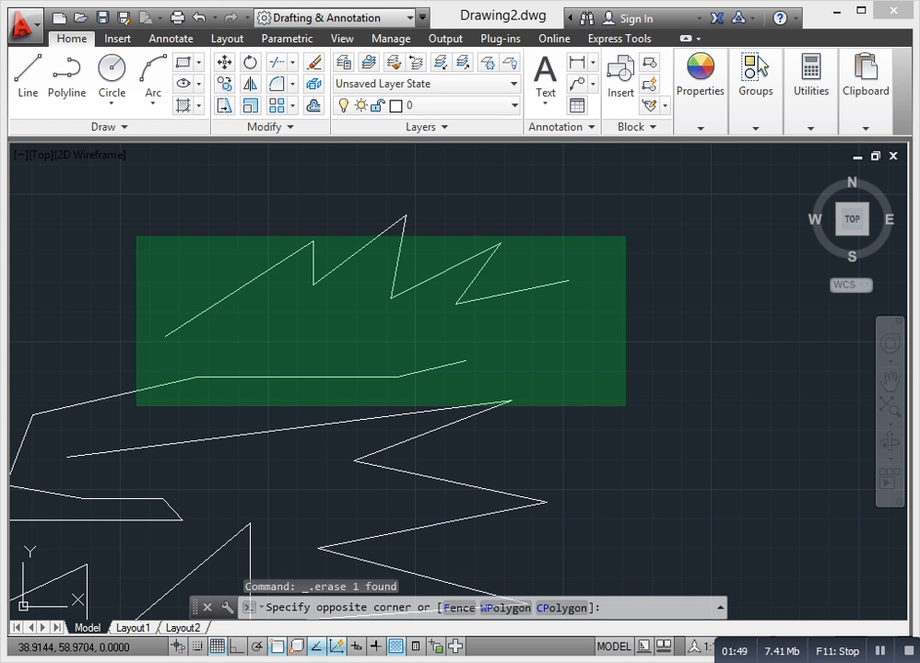
{"action": "left_click", "coordinate": [133, 215]}
{"action": "key", "text": "Delete"}
{"action": "middle_click_drag", "start_coordinate": [368, 456], "coordinate": [400, 337]}
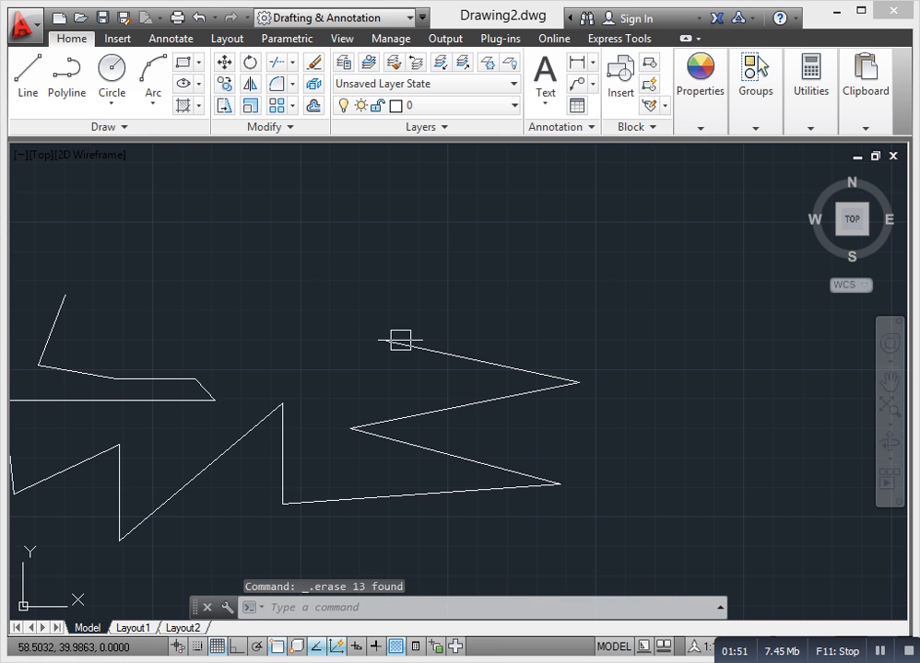
{"action": "left_click", "coordinate": [545, 528]}
{"action": "left_click", "coordinate": [57, 309]}
{"action": "key", "text": "Delete"}
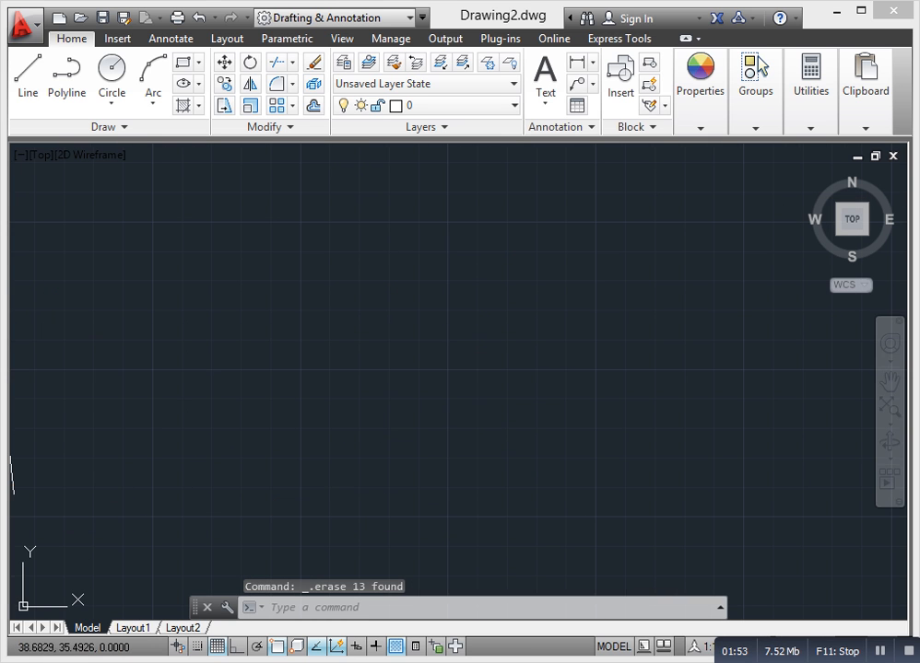
{"action": "middle_click_drag", "start_coordinate": [18, 516], "coordinate": [175, 426]}
{"action": "left_click", "coordinate": [137, 361]}
{"action": "key", "text": "Delete"}
{"action": "middle_click_drag", "start_coordinate": [379, 408], "coordinate": [282, 535]}
{"action": "middle_click_drag", "start_coordinate": [402, 376], "coordinate": [247, 415]}
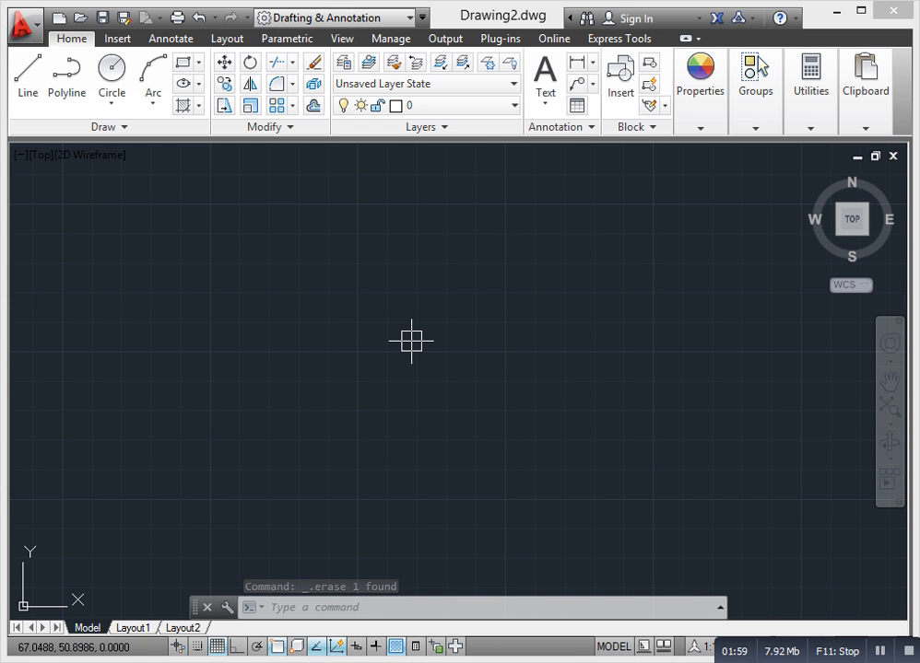
{"action": "key", "text": "Escape"}
{"action": "key", "text": "Escape"}
{"action": "type", "text": "L"}
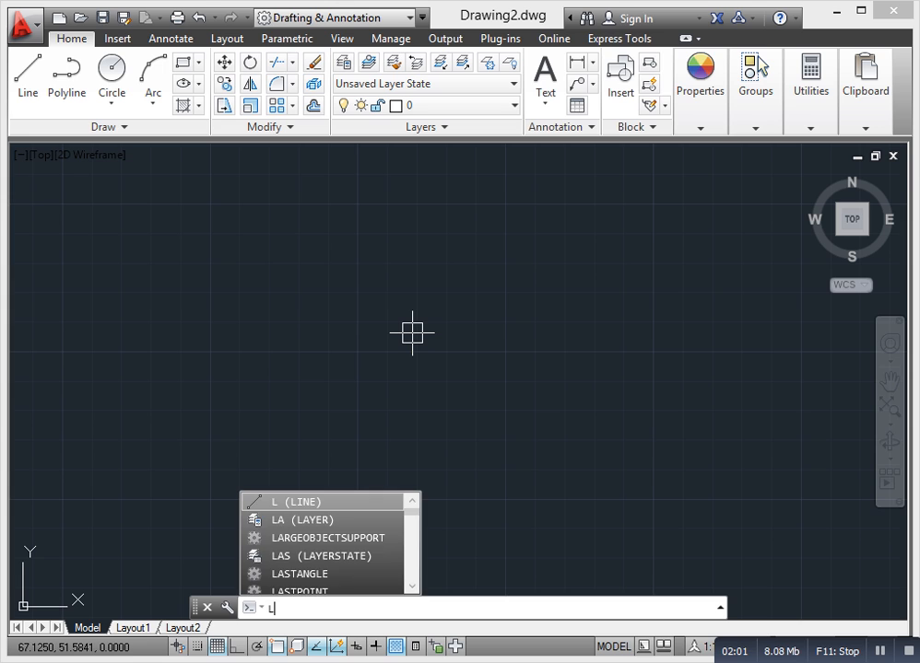
{"action": "key", "text": "Escape"}
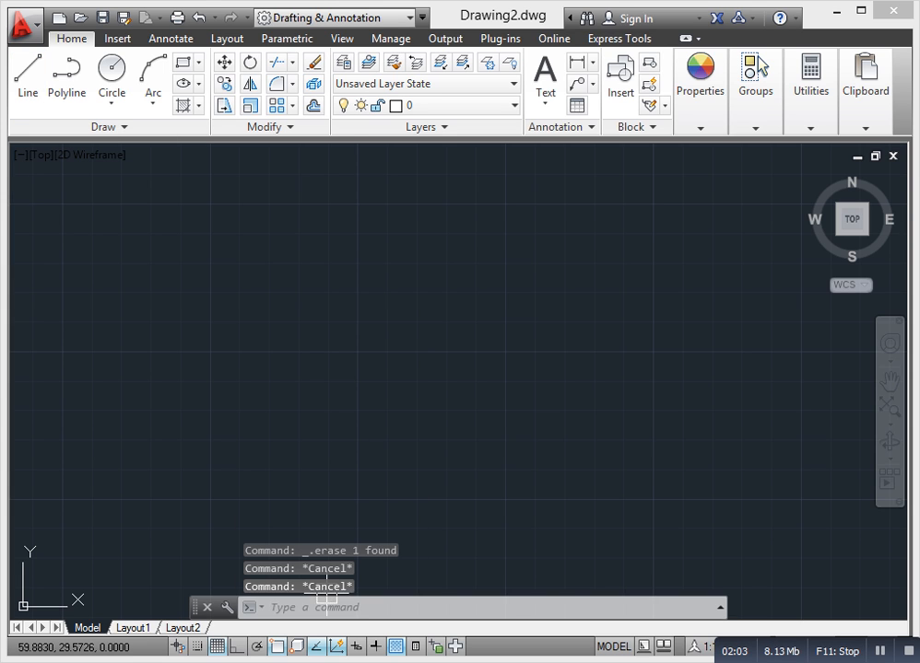
- Start a new line chain in the empty drawing with the L alias, turn on Ortho mode and draw a horizontal first segment
{"action": "left_click", "coordinate": [324, 599]}
{"action": "type", "text": "L"}
{"action": "key", "text": "Return"}
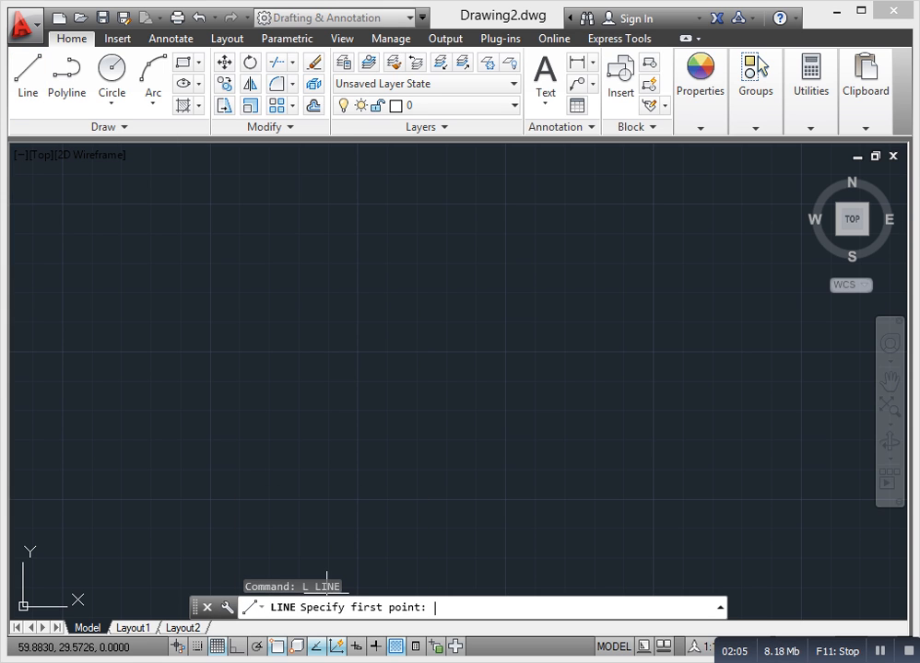
{"action": "left_click", "coordinate": [233, 329]}
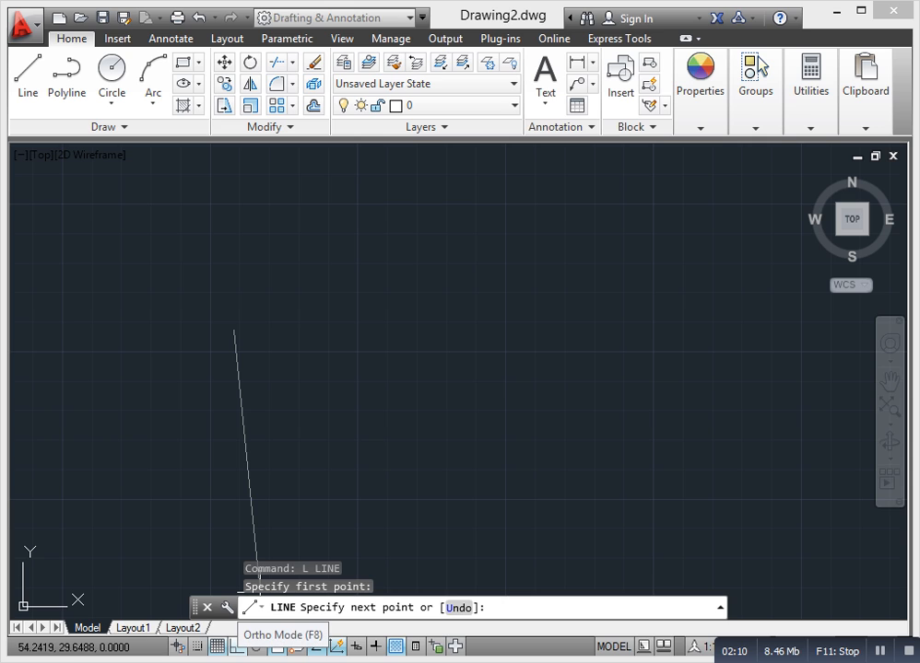
{"action": "left_click", "coordinate": [236, 646]}
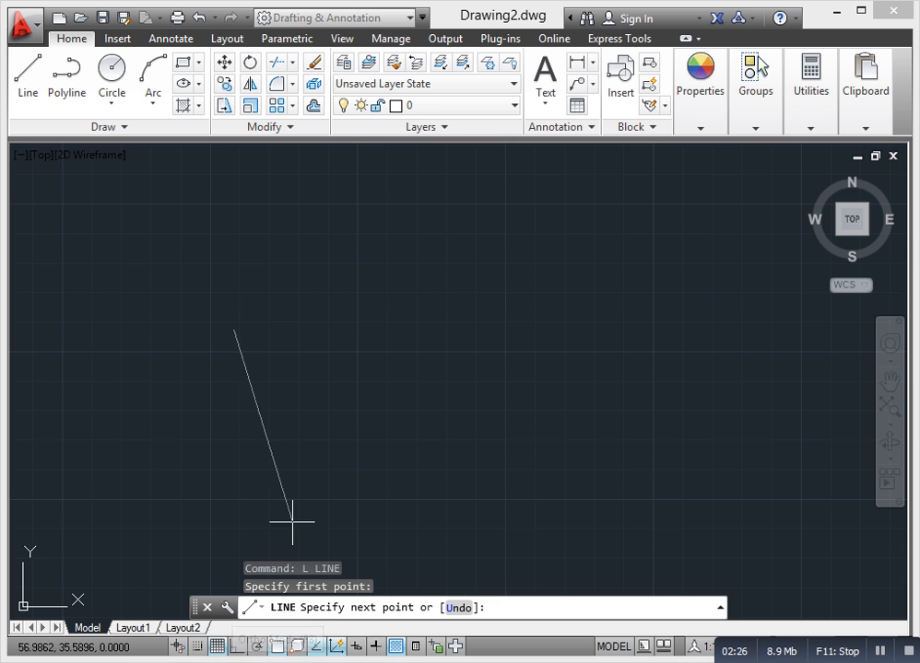
{"action": "key", "text": "F8"}
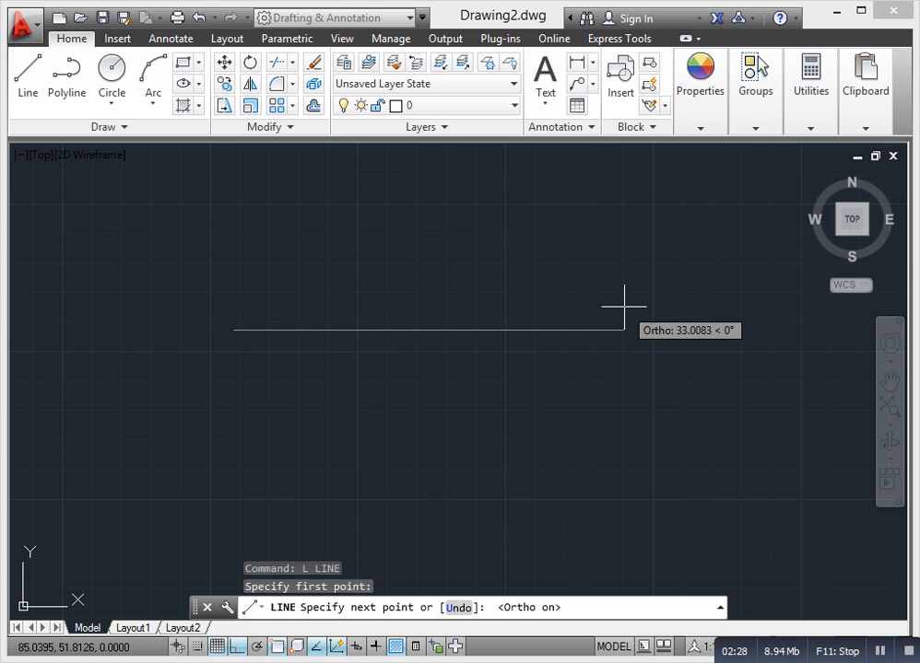
{"action": "left_click", "coordinate": [481, 325]}
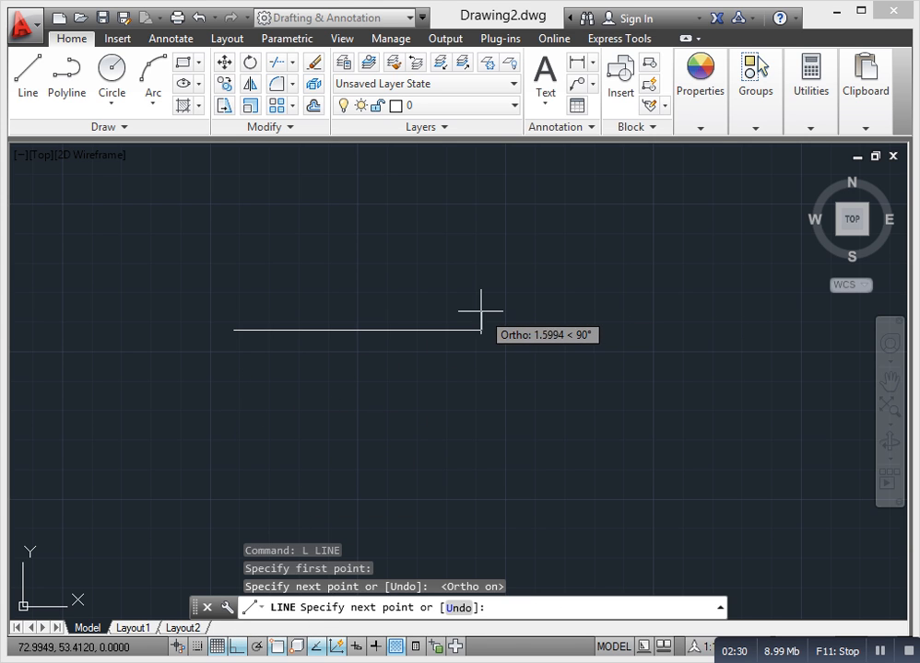
- Continue the Ortho chain from the horizontal segment with straight segments going down, right, down, left and up
{"action": "left_click", "coordinate": [481, 403]}
{"action": "left_click", "coordinate": [629, 401]}
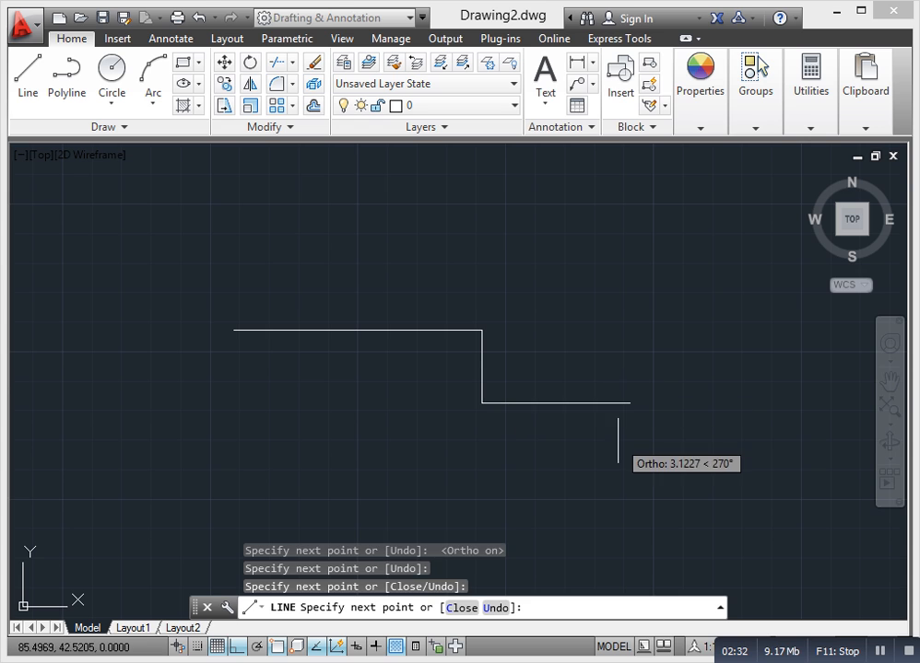
{"action": "left_click", "coordinate": [629, 439]}
{"action": "left_click", "coordinate": [453, 440]}
{"action": "left_click", "coordinate": [453, 403]}
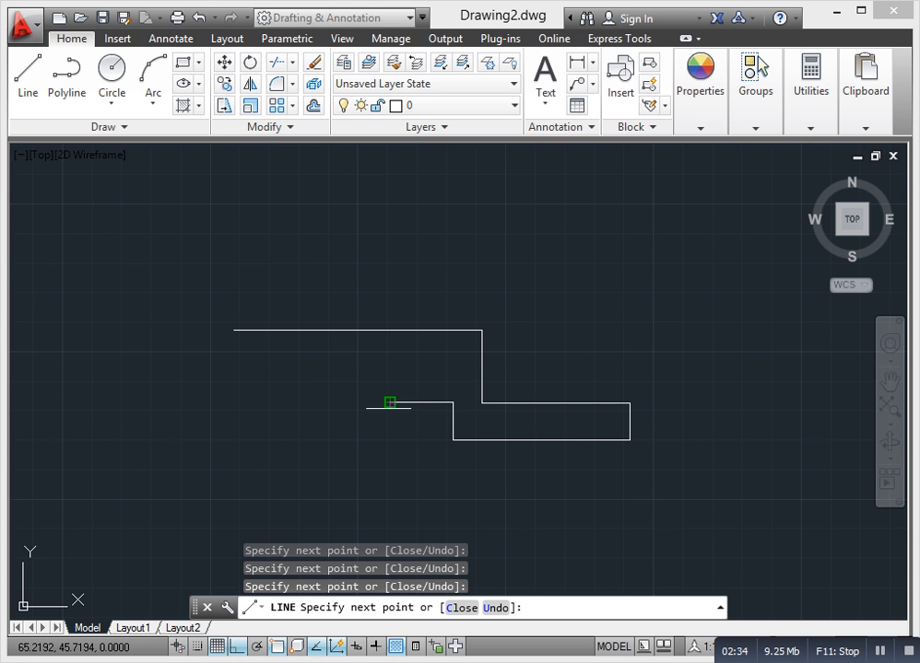
- Extend the chain leftward with a notch and rising steps until it passes beyond the start of the first horizontal segment
{"action": "left_click", "coordinate": [390, 403]}
{"action": "left_click", "coordinate": [390, 447]}
{"action": "left_click", "coordinate": [320, 447]}
{"action": "left_click", "coordinate": [320, 406]}
{"action": "left_click", "coordinate": [279, 407]}
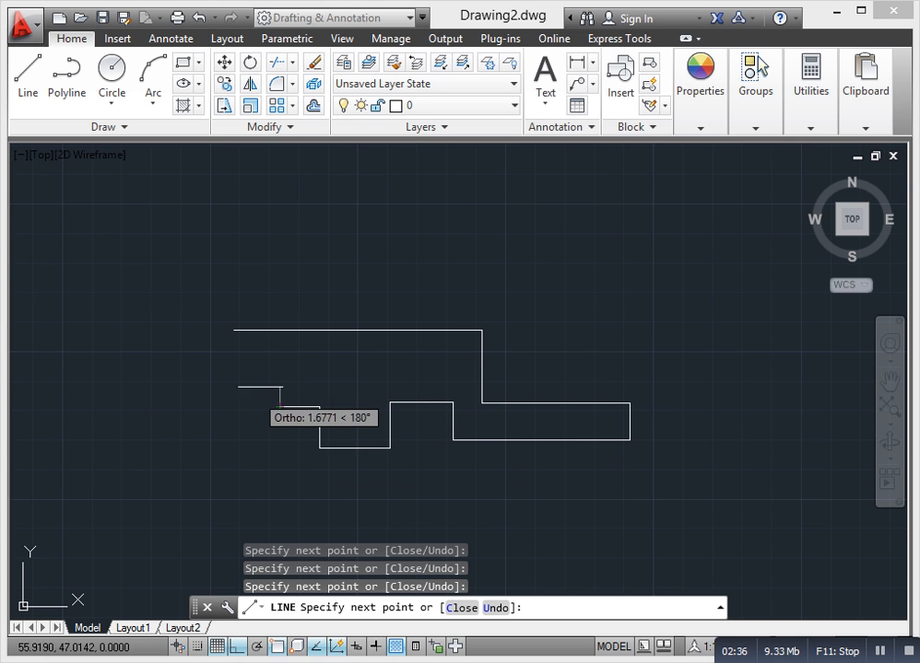
{"action": "left_click", "coordinate": [277, 374]}
{"action": "left_click", "coordinate": [203, 374]}
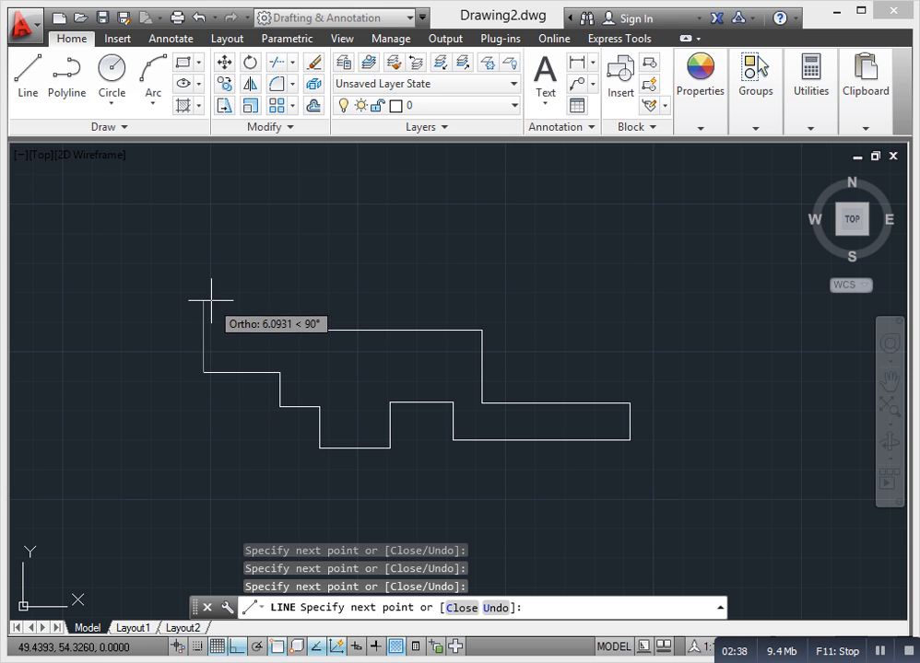
- Run the chain up and over the first horizontal segment, step it down and right, finish with a vertical segment upward and end the command
{"action": "left_click", "coordinate": [204, 301]}
{"action": "left_click", "coordinate": [489, 302]}
{"action": "left_click", "coordinate": [539, 356]}
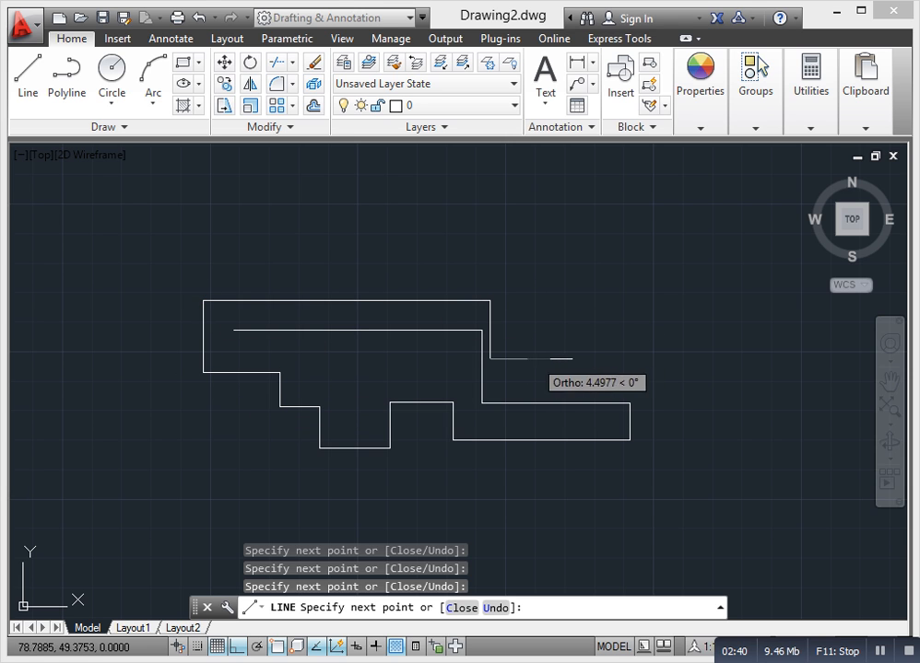
{"action": "left_click", "coordinate": [622, 358]}
{"action": "left_click", "coordinate": [622, 261]}
{"action": "scroll", "coordinate": [622, 261], "scroll_direction": "down", "scroll_amount": 2}
{"action": "key", "text": "Escape"}
- Erase the whole stepped outline so the drawing area is empty
{"action": "middle_click_drag", "start_coordinate": [563, 401], "coordinate": [523, 401]}
{"action": "left_click", "coordinate": [676, 540]}
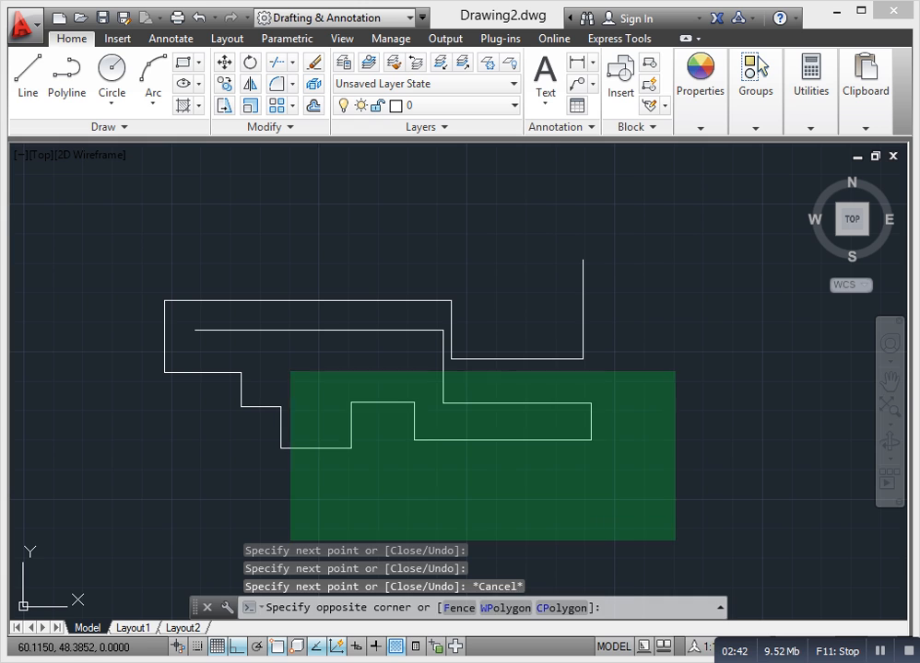
{"action": "left_click", "coordinate": [138, 257]}
{"action": "key", "text": "Delete"}
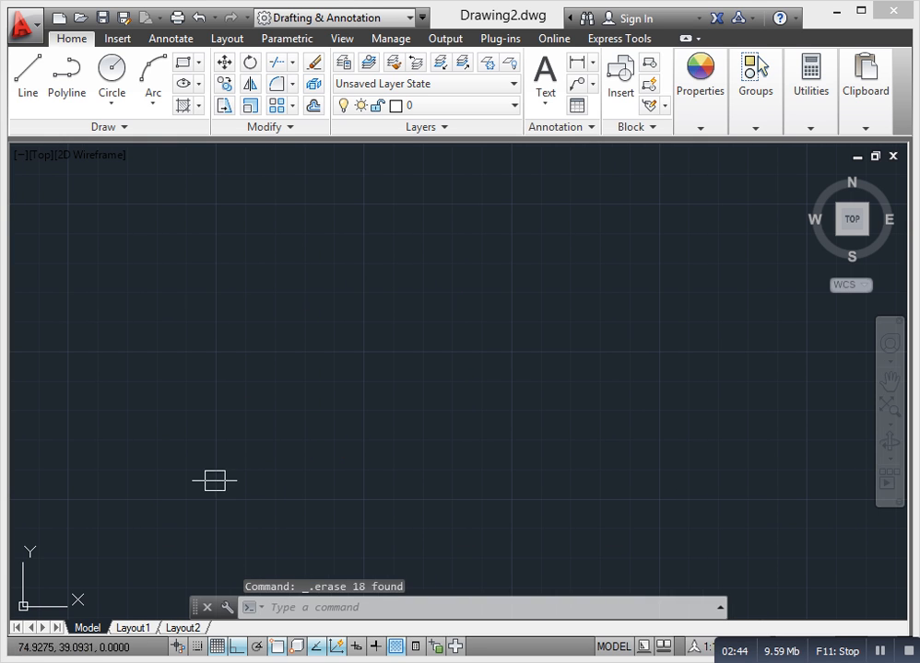
- Draw a horizontal line with a short vertical segment about 2.8 units high rising from its right end, using the L alias
{"action": "key", "text": "Escape"}
{"action": "key", "text": "Escape"}
{"action": "type", "text": "L"}
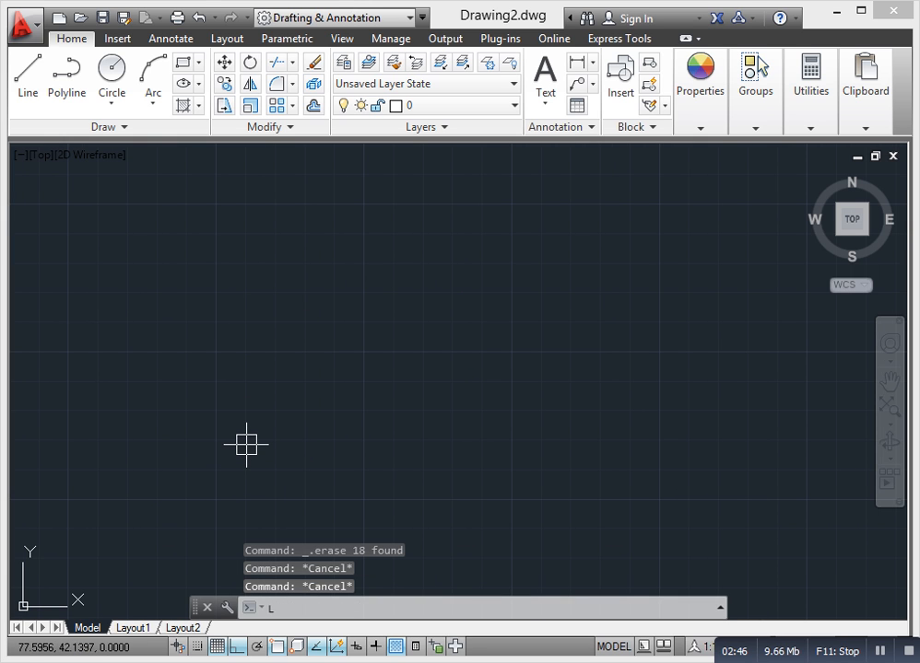
{"action": "key", "text": "Return"}
{"action": "left_click", "coordinate": [279, 347]}
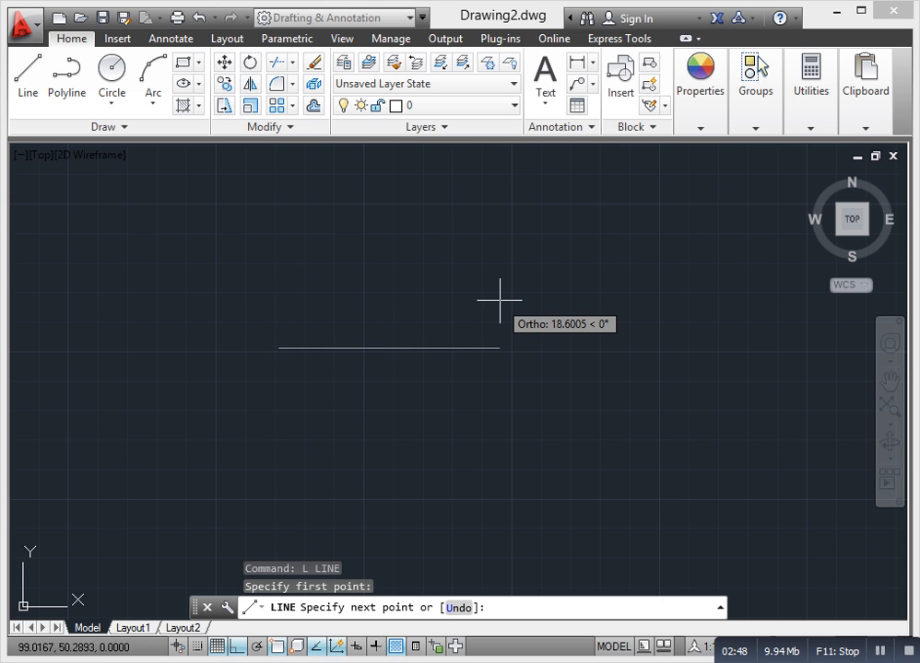
{"action": "left_click", "coordinate": [545, 315]}
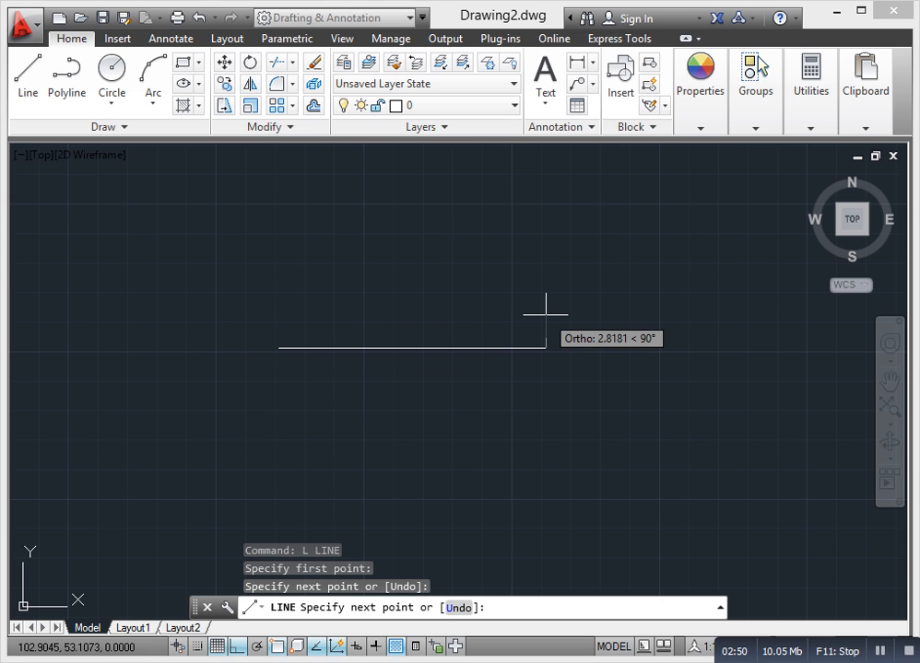
{"action": "left_click", "coordinate": [546, 315]}
{"action": "key", "text": "Return"}
- Erase the short vertical segment, leaving only the horizontal line
{"action": "key", "text": "Return"}
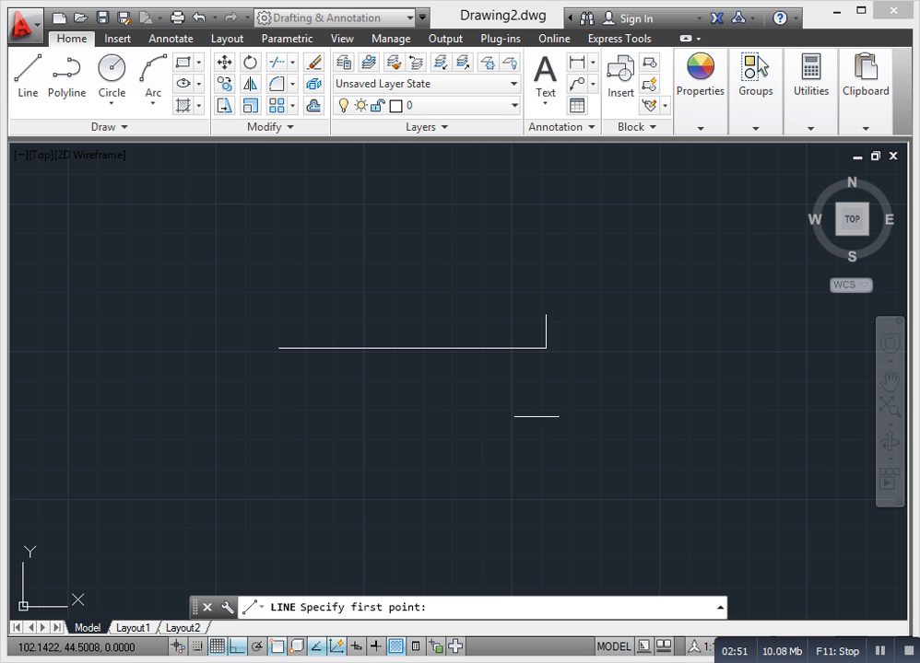
{"action": "left_click", "coordinate": [558, 326]}
{"action": "key", "text": "Escape"}
{"action": "key", "text": "Escape"}
{"action": "left_click", "coordinate": [560, 326]}
{"action": "left_click", "coordinate": [518, 330]}
{"action": "key", "text": "Delete"}
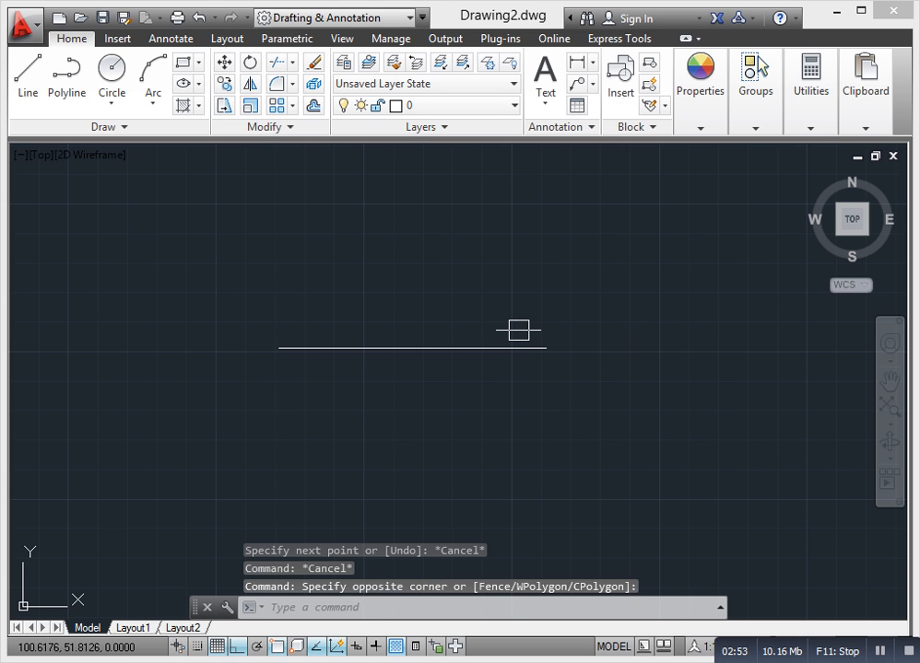
- Draw two more separate horizontal lines below the first one with the Line command
{"action": "key", "text": "Escape"}
{"action": "type", "text": "l"}
{"action": "key", "text": "Return"}
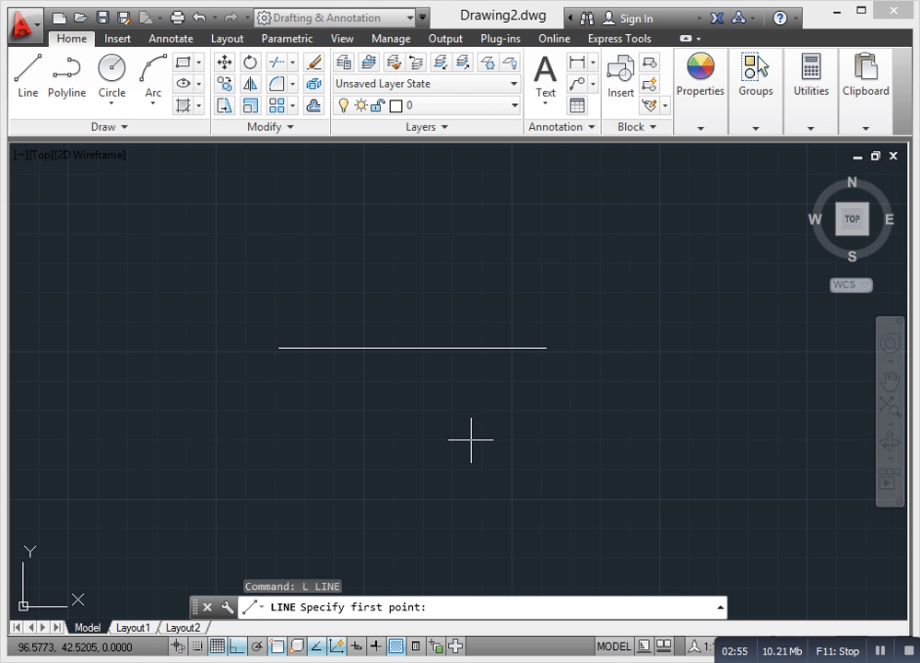
{"action": "left_click", "coordinate": [470, 440]}
{"action": "left_click", "coordinate": [251, 444]}
{"action": "key", "text": "Return"}
{"action": "key", "text": "Return"}
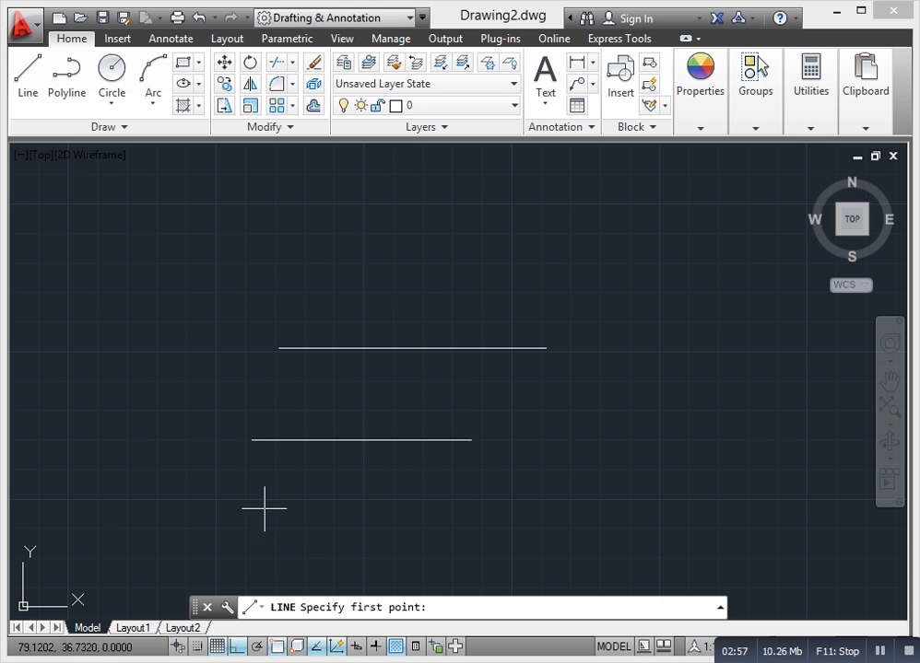
{"action": "left_click", "coordinate": [279, 504]}
{"action": "left_click", "coordinate": [546, 503]}
{"action": "key", "text": "Escape"}
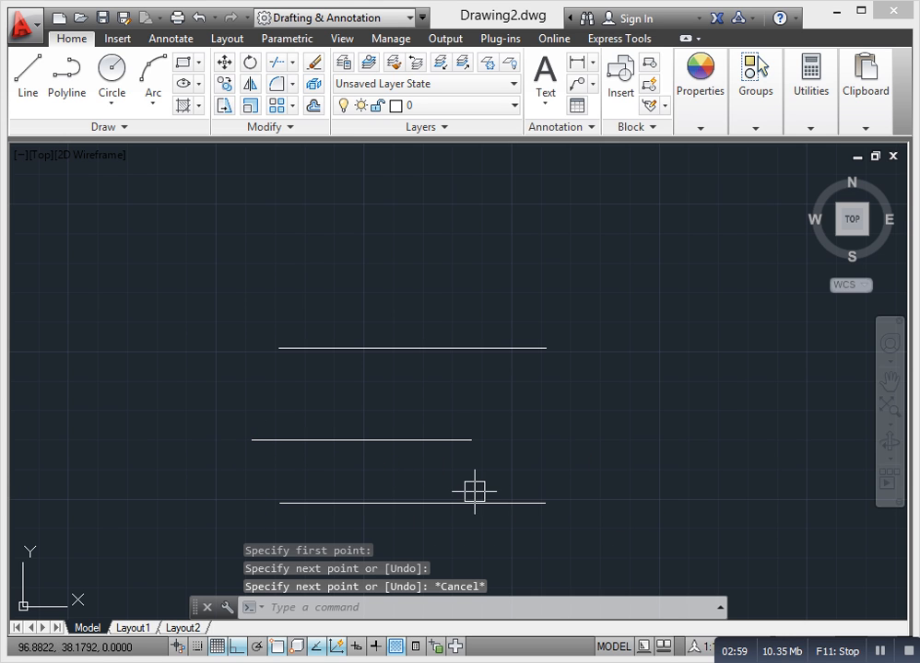
- Draw a long vertical line to the right of the three horizontal lines and end the command
{"action": "key", "text": "Return"}
{"action": "left_click", "coordinate": [658, 430]}
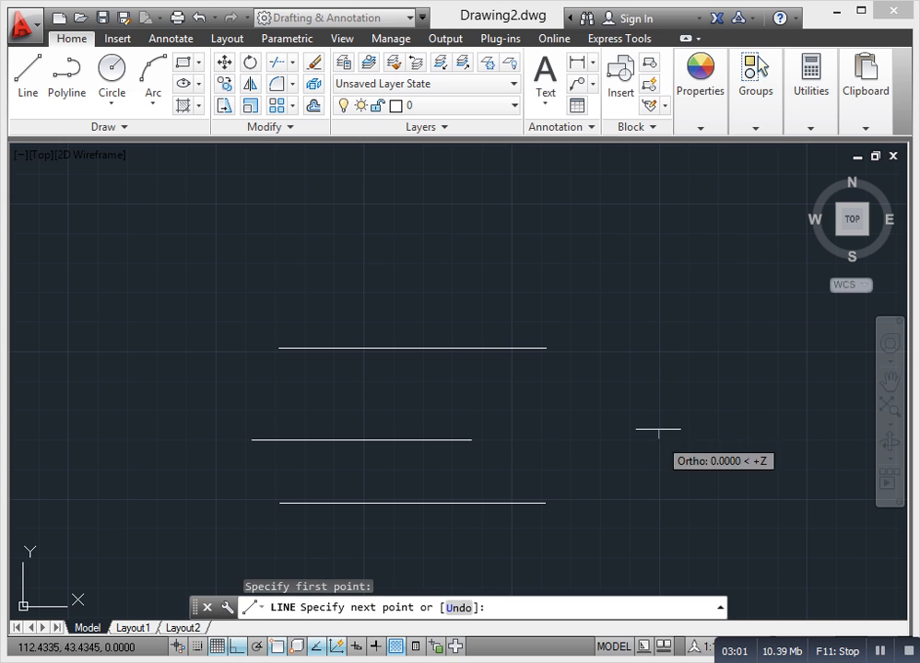
{"action": "left_click", "coordinate": [653, 215]}
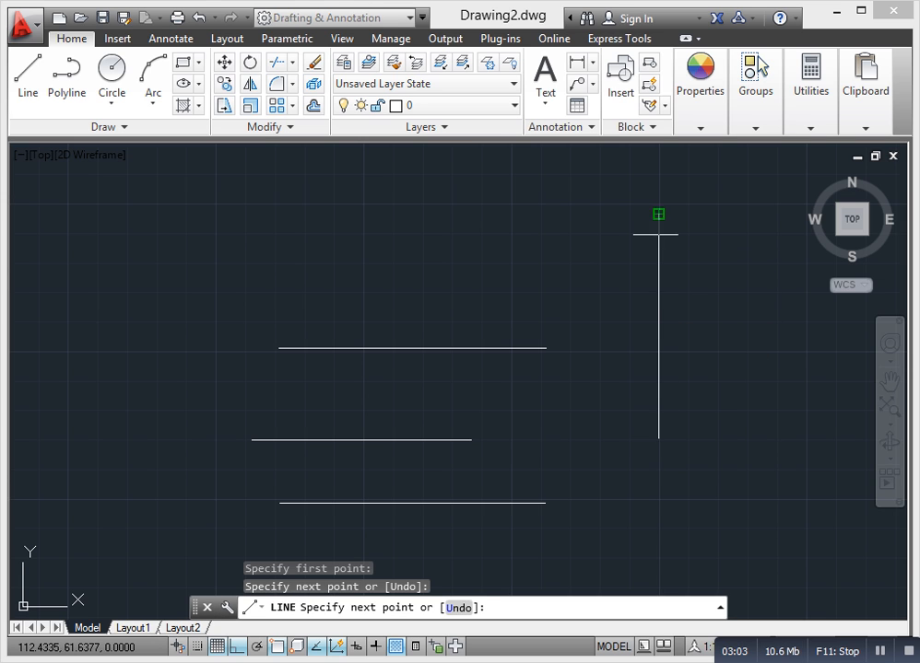
{"action": "left_click", "coordinate": [658, 542]}
{"action": "key", "text": "Escape"}
- Erase the vertical line and all three horizontal lines
{"action": "left_click", "coordinate": [720, 501]}
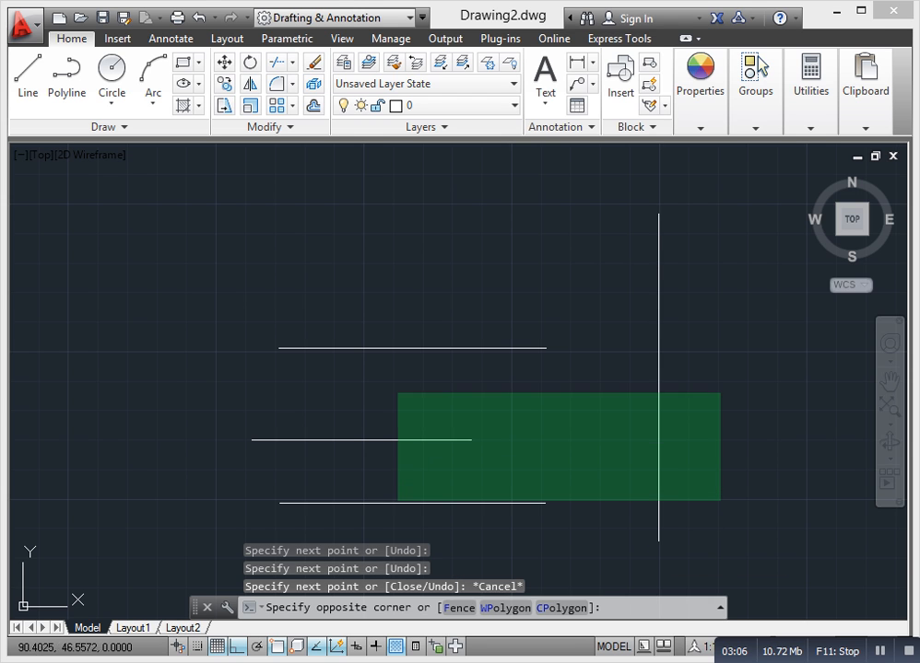
{"action": "left_click", "coordinate": [388, 307]}
{"action": "key", "text": "Delete"}
{"action": "left_click", "coordinate": [441, 502]}
{"action": "key", "text": "Delete"}
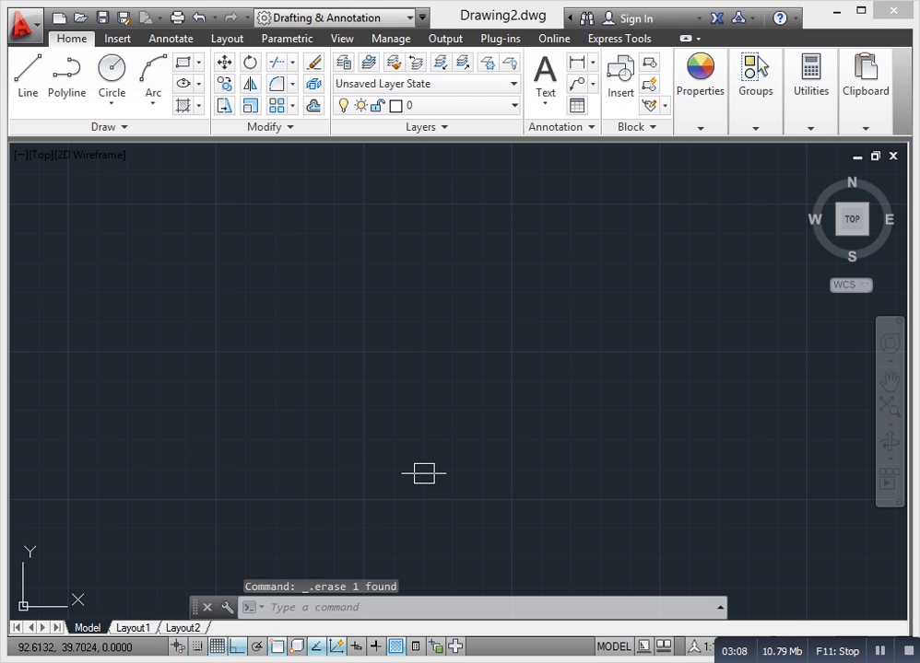
- Start a new Ortho line chain with the L alias and draw a cross's vertical upper arm, returning to its lower end
{"action": "key", "text": "Escape"}
{"action": "key", "text": "Escape"}
{"action": "type", "text": "l"}
{"action": "key", "text": "Return"}
{"action": "left_click", "coordinate": [420, 290]}
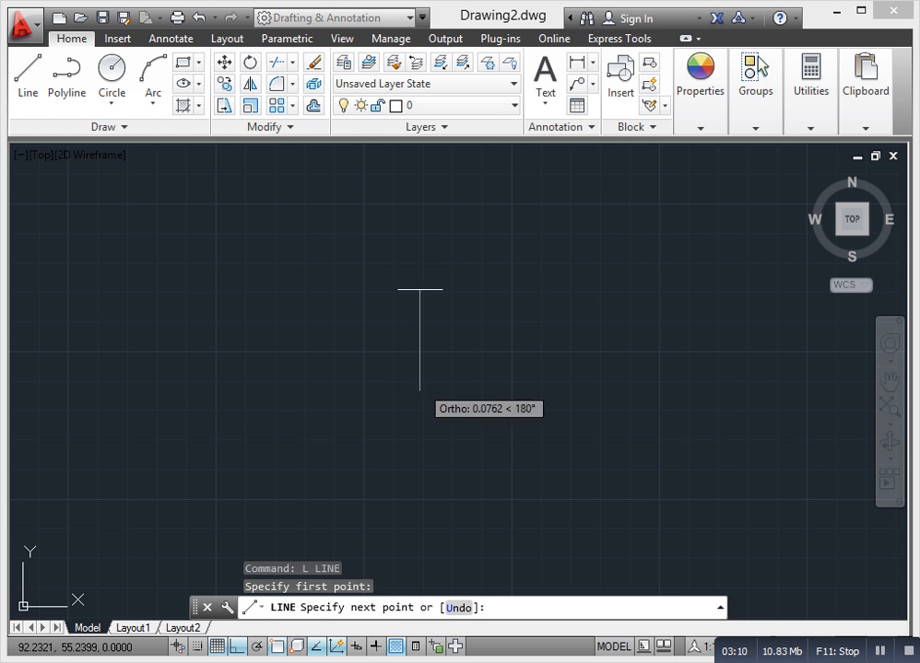
{"action": "left_click", "coordinate": [420, 289]}
{"action": "left_click", "coordinate": [419, 391]}
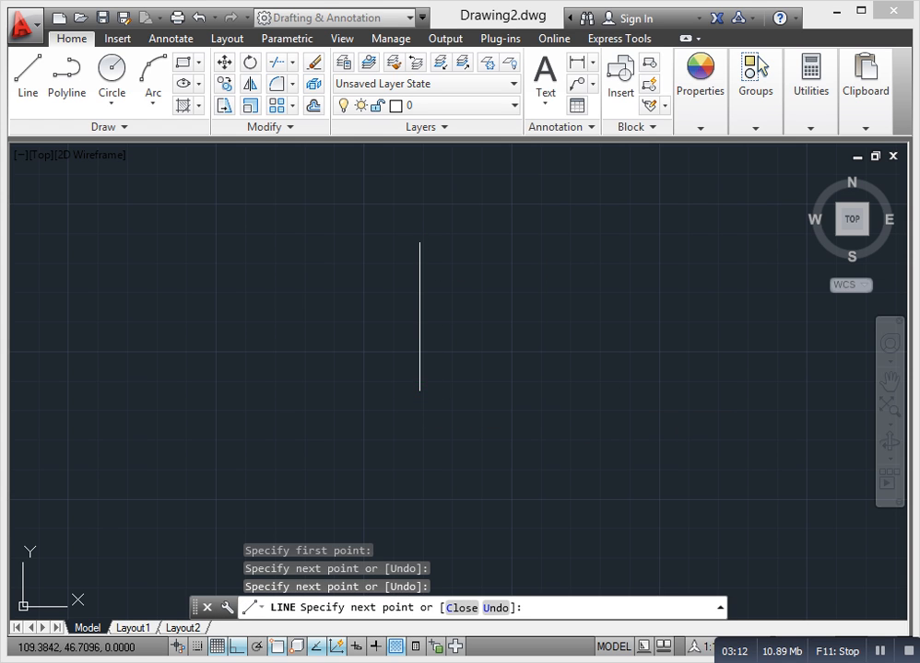
- Complete the cross with right, left and lower arms, all passing through the common center point, and end the command
{"action": "left_click", "coordinate": [420, 391]}
{"action": "left_click", "coordinate": [209, 391]}
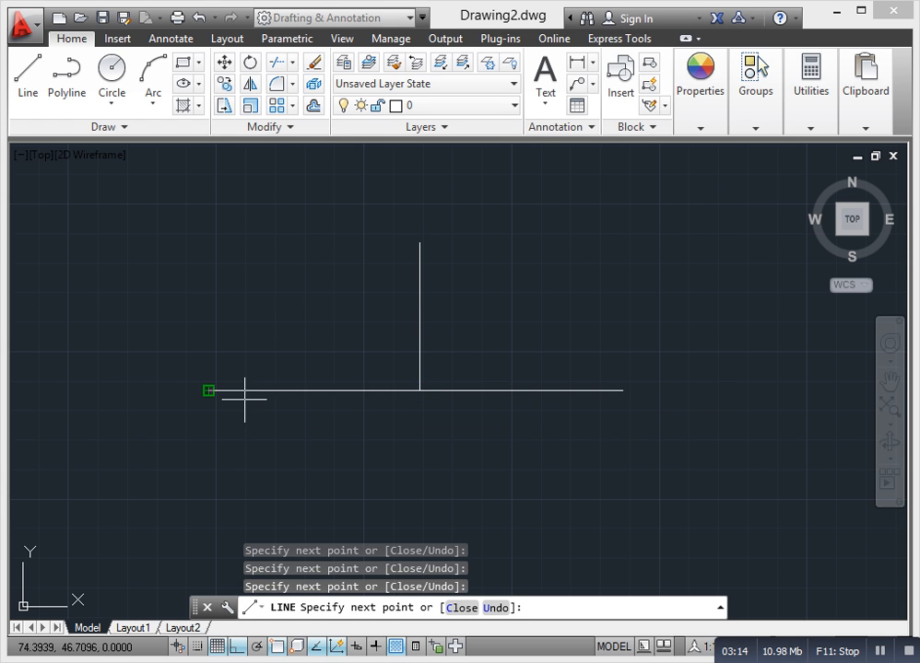
{"action": "left_click", "coordinate": [419, 390]}
{"action": "left_click", "coordinate": [419, 511]}
{"action": "key", "text": "Escape"}
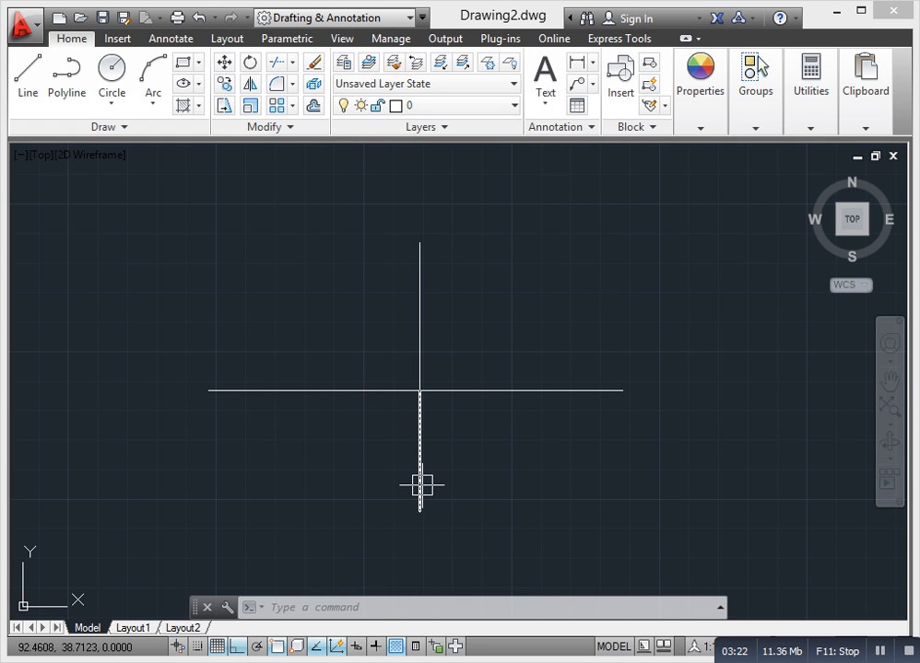
- Examine the individual segments of the cross by selecting the lines that meet at its center, and clear the selection
{"action": "mouse_move", "coordinate": [422, 485]}
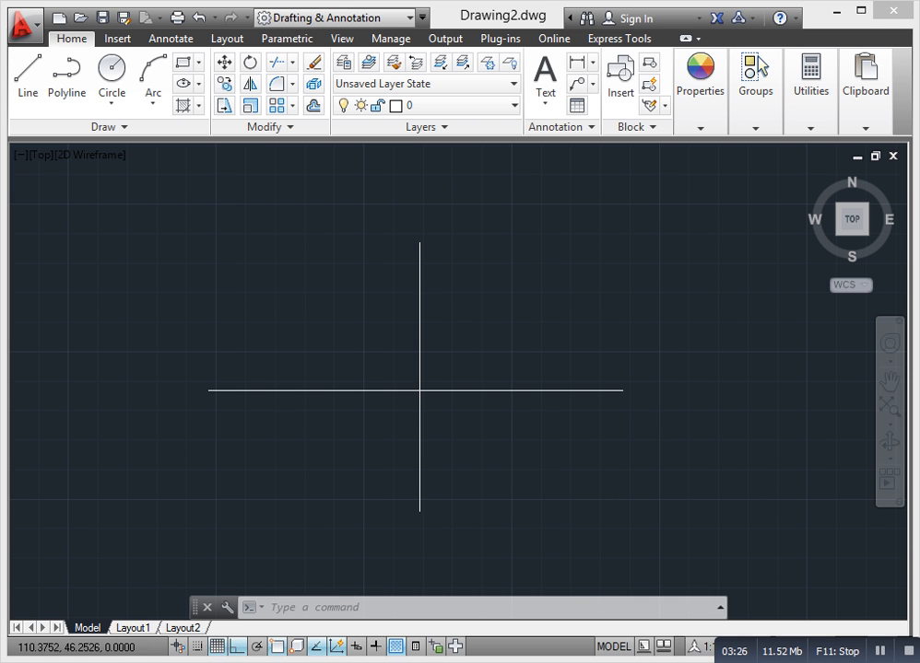
{"action": "scroll", "coordinate": [636, 396], "scroll_direction": "up", "scroll_amount": 5}
{"action": "scroll", "coordinate": [635, 396], "scroll_direction": "down", "scroll_amount": 5}
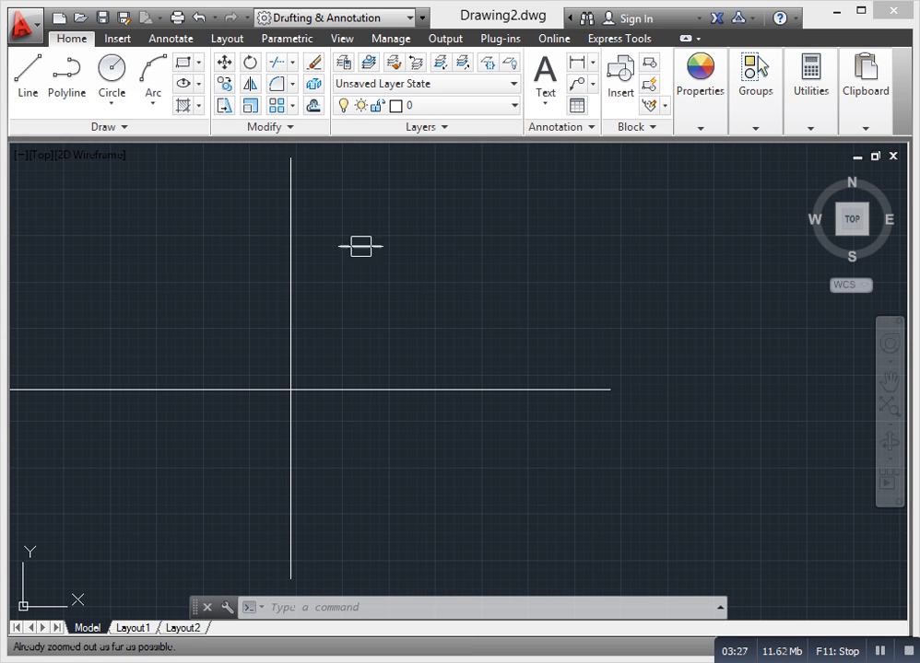
{"action": "middle_click_drag", "start_coordinate": [284, 173], "coordinate": [493, 167]}
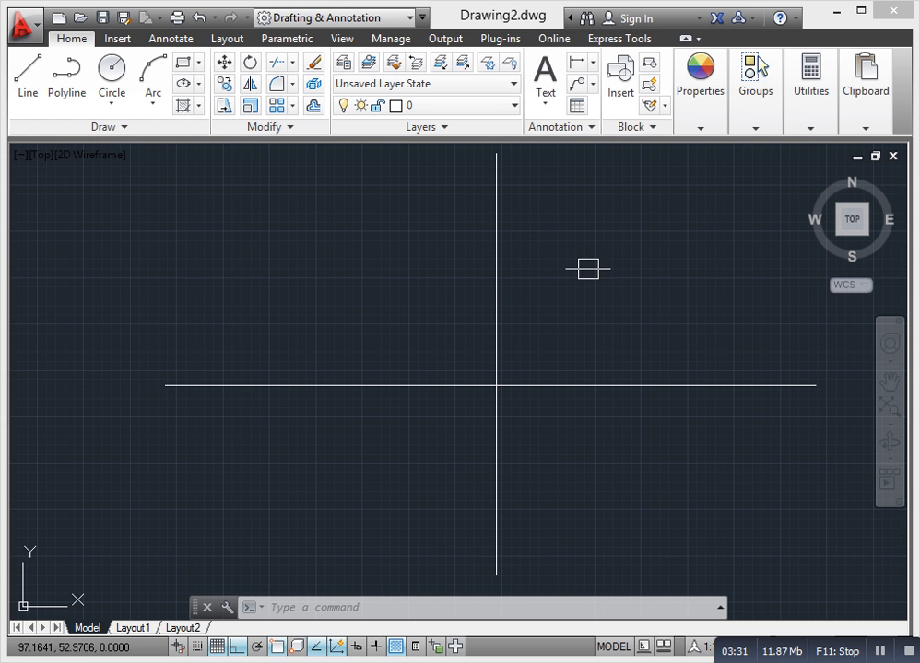
{"action": "middle_click_drag", "start_coordinate": [533, 438], "coordinate": [503, 476]}
{"action": "left_click", "coordinate": [524, 479]}
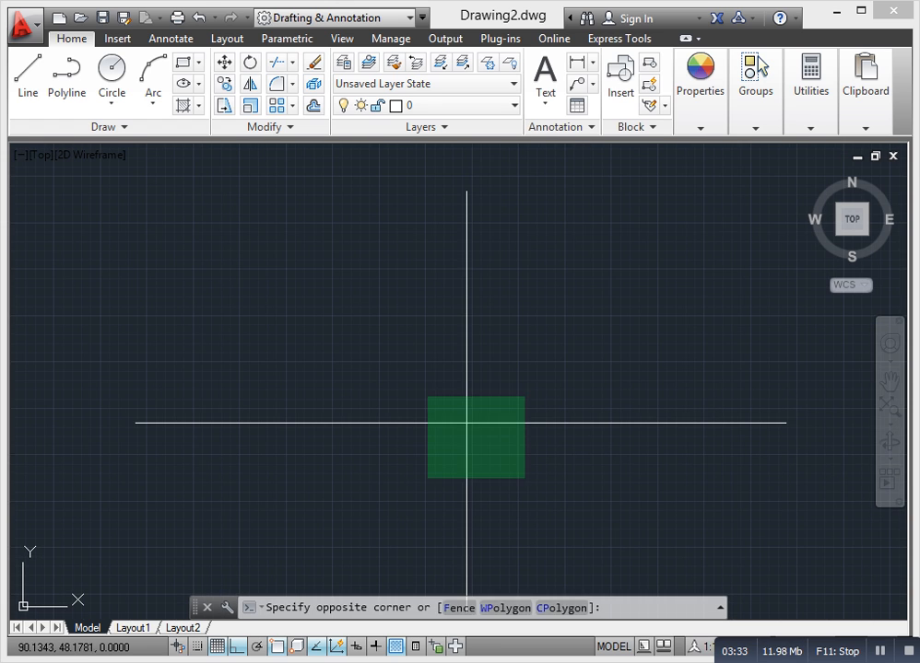
{"action": "left_click", "coordinate": [427, 396]}
{"action": "middle_click_drag", "start_coordinate": [441, 460], "coordinate": [417, 355]}
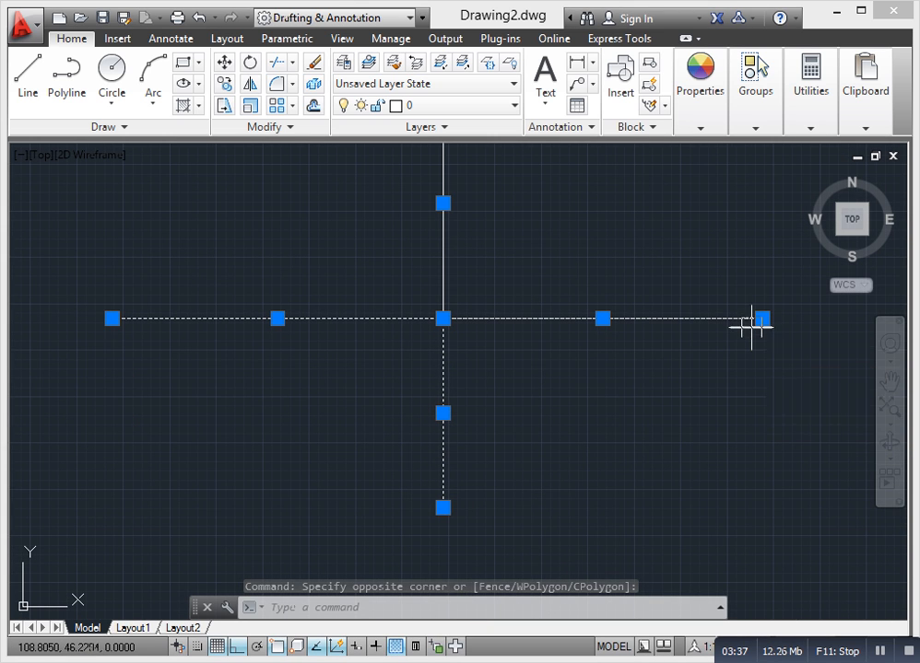
{"action": "key", "text": "Escape"}
{"action": "key", "text": "Escape"}
- Erase all the lines of the cross
{"action": "left_click", "coordinate": [552, 390]}
{"action": "left_click", "coordinate": [387, 306]}
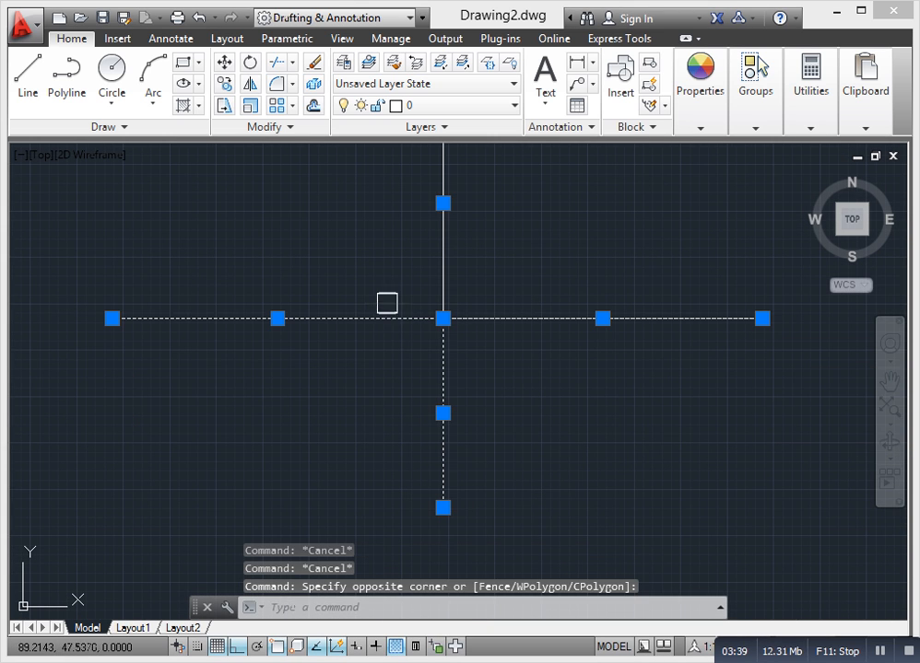
{"action": "key", "text": "Delete"}
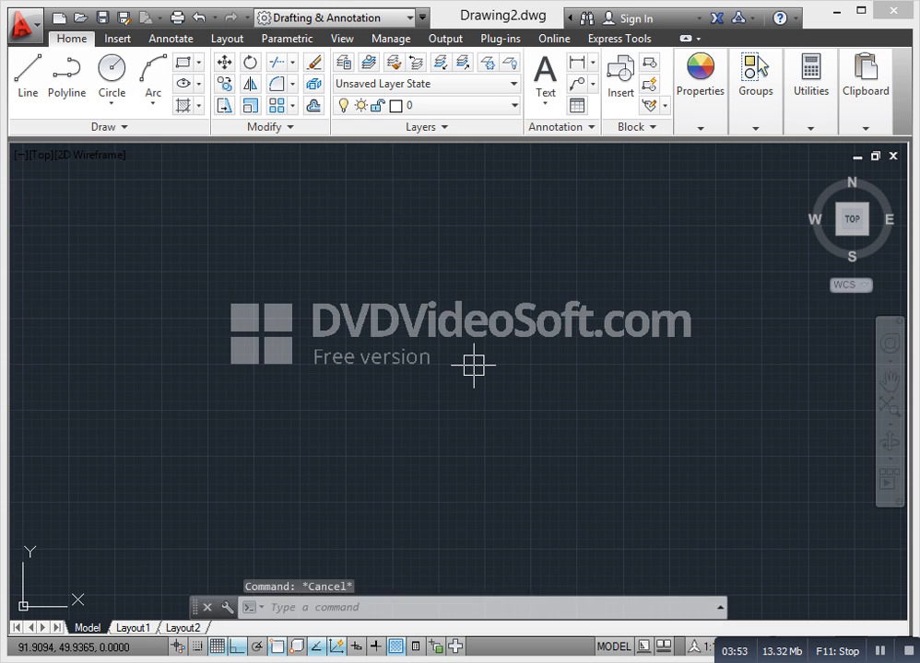
{"action": "left_click", "coordinate": [349, 399]}
{"action": "key", "text": "Escape"}
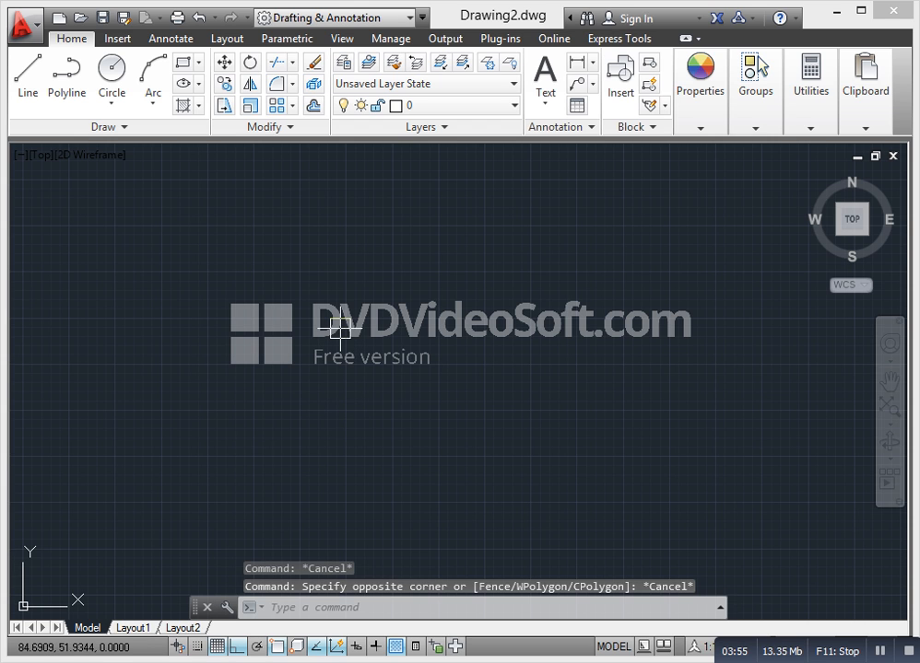
- Start an Ortho line chain and draw a cross's vertical upper arm and right arm, returning to the shared center point
{"action": "type", "text": "L"}
{"action": "key", "text": "Return"}
{"action": "left_click", "coordinate": [405, 372]}
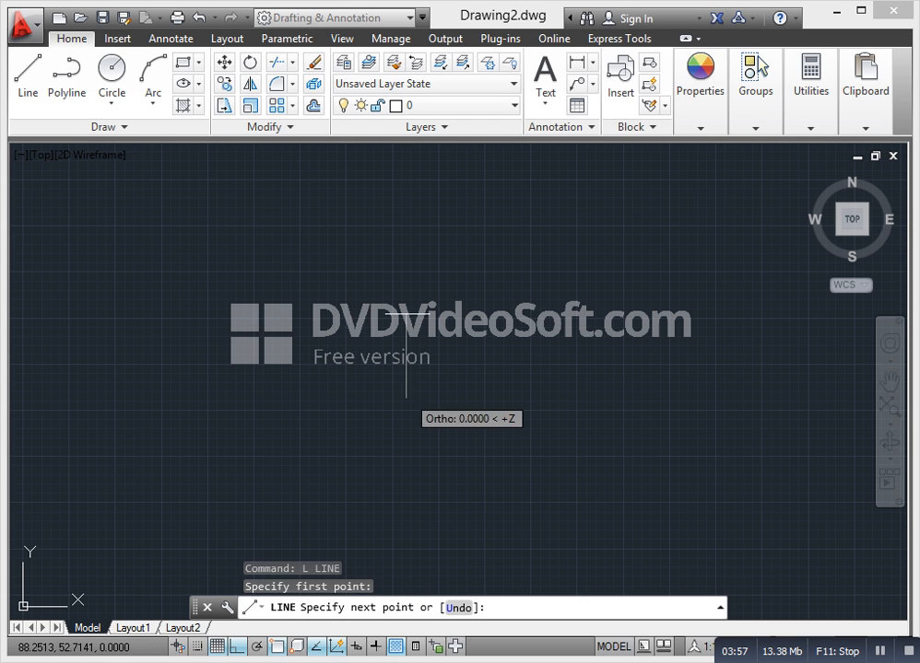
{"action": "left_click", "coordinate": [406, 187]}
{"action": "left_click", "coordinate": [627, 398]}
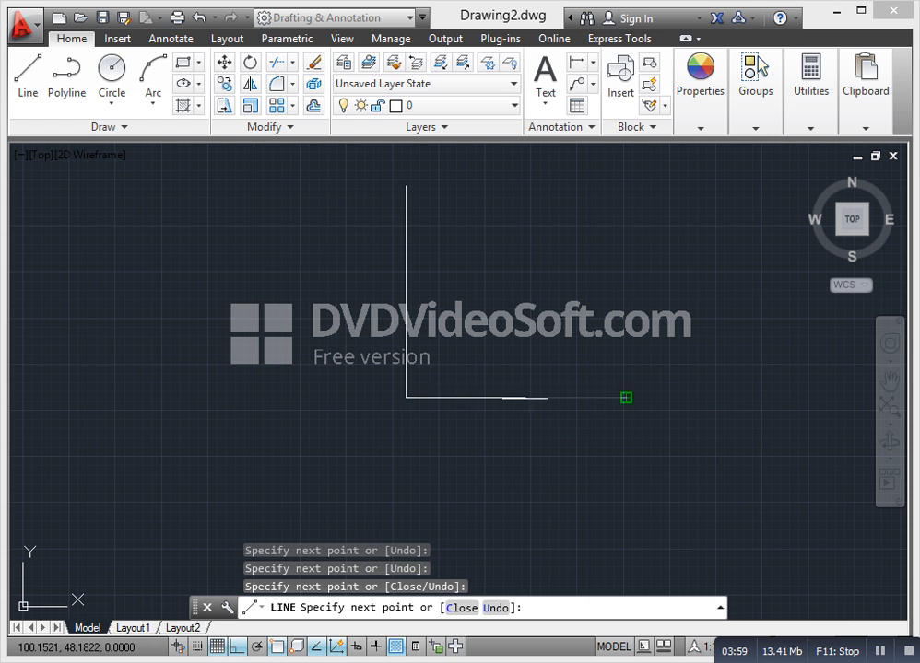
{"action": "left_click", "coordinate": [406, 398]}
- Complete the cross with a left arm and a lower arm through the center point, and end the Line command
{"action": "left_click", "coordinate": [191, 398]}
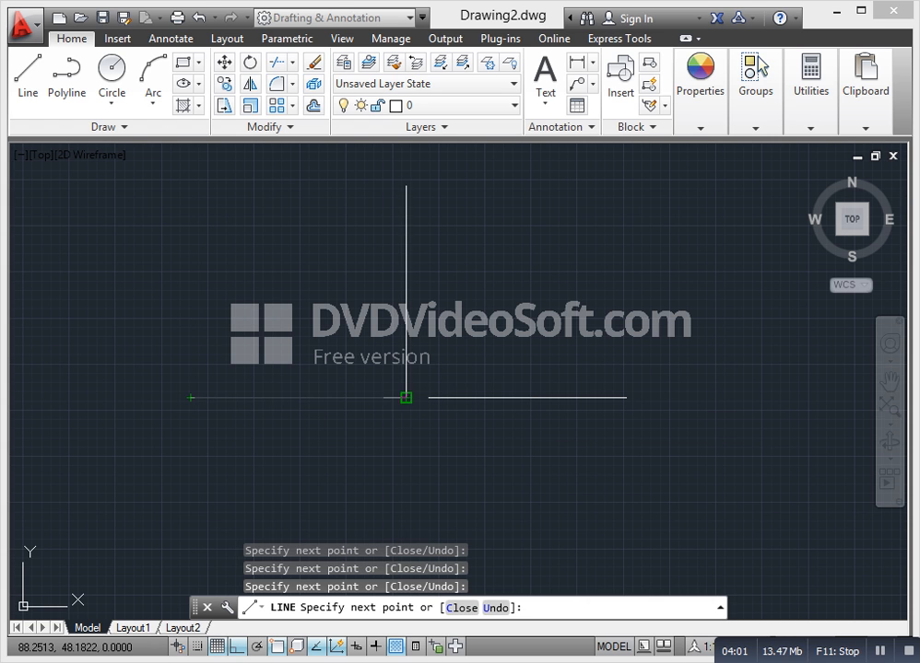
{"action": "left_click", "coordinate": [406, 398]}
{"action": "middle_click_drag", "start_coordinate": [389, 527], "coordinate": [389, 452]}
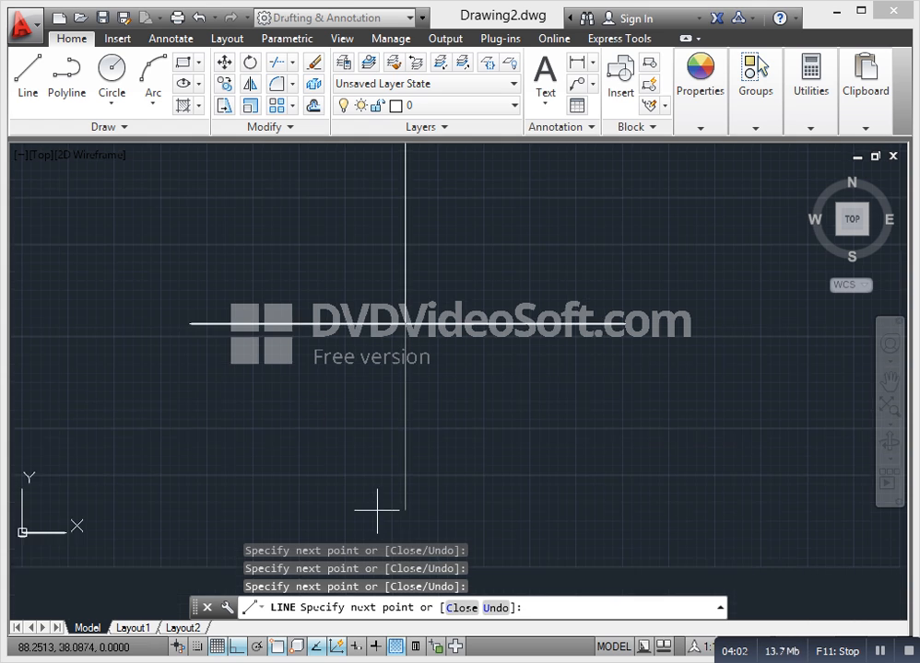
{"action": "left_click", "coordinate": [376, 506]}
{"action": "key", "text": "Escape"}
{"action": "middle_click_drag", "start_coordinate": [390, 365], "coordinate": [312, 454]}
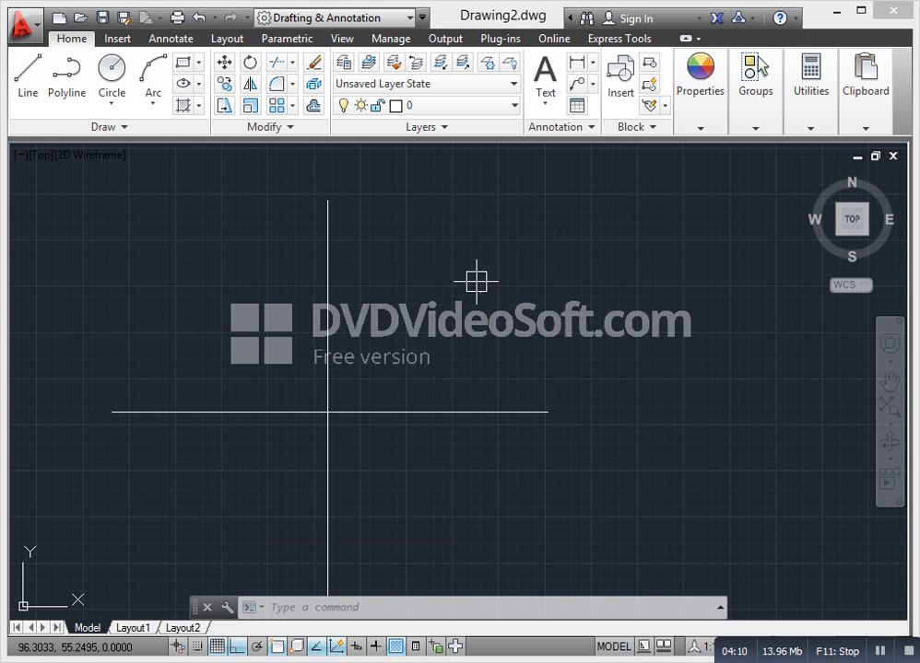
{"action": "mouse_move", "coordinate": [476, 280]}
{"action": "middle_mouse_down"}
{"action": "mouse_move", "coordinate": [549, 254]}
{"action": "mouse_move", "coordinate": [590, 312]}
{"action": "middle_mouse_up"}
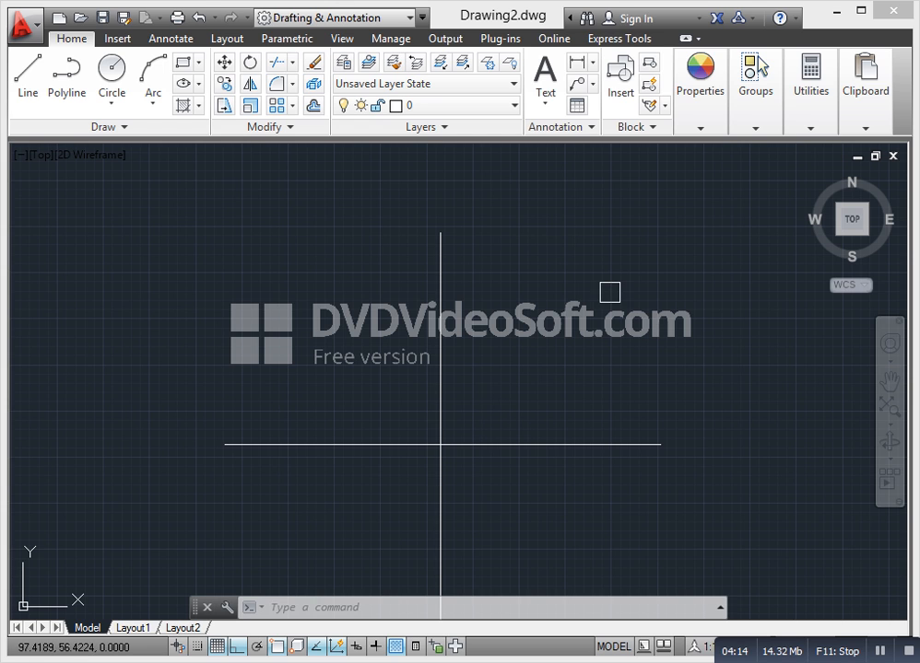
- Erase the whole cross using a crossing selection over its center
{"action": "left_click", "coordinate": [499, 494]}
{"action": "left_click", "coordinate": [349, 413]}
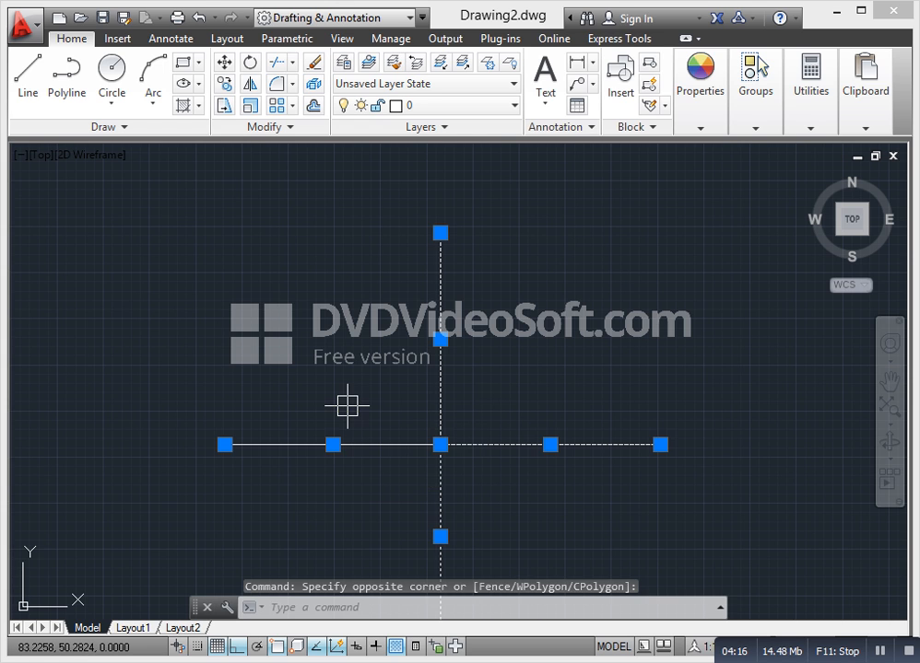
{"action": "key", "text": "Delete"}
{"action": "key", "text": "Escape"}
- Draw an Ortho line chain from a long horizontal line, down and back in steps, to a tall vertical edge on the left
{"action": "type", "text": "L"}
{"action": "key", "text": "Return"}
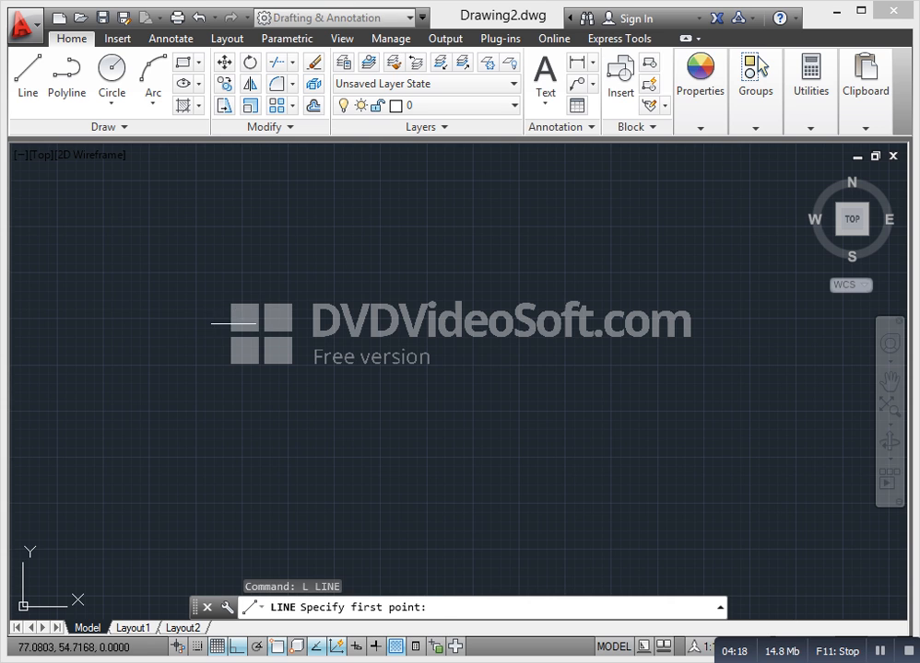
{"action": "left_click", "coordinate": [213, 334]}
{"action": "left_click", "coordinate": [700, 334]}
{"action": "left_click", "coordinate": [700, 403]}
{"action": "left_click", "coordinate": [407, 402]}
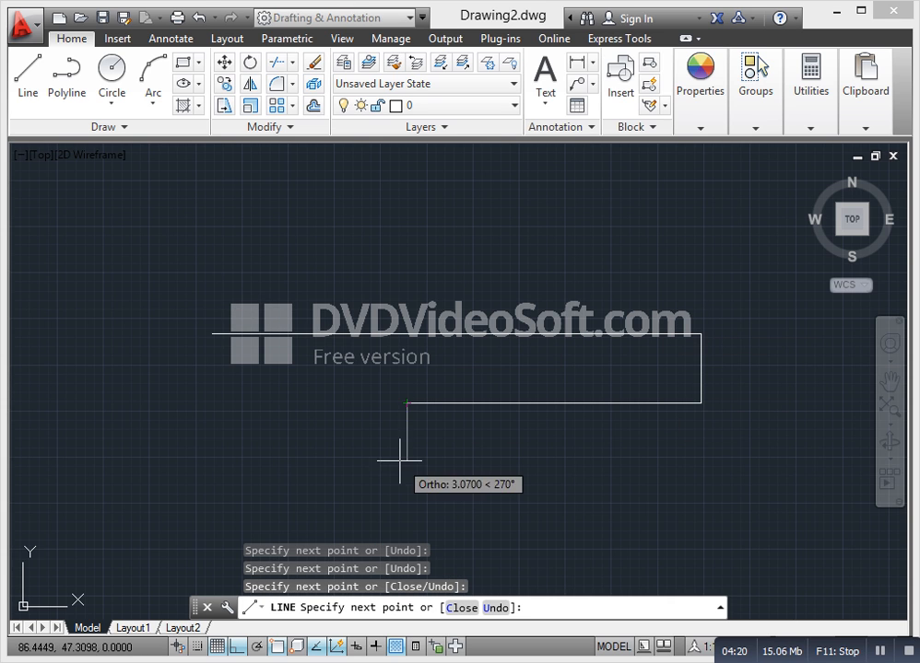
{"action": "left_click", "coordinate": [407, 459]}
{"action": "left_click", "coordinate": [236, 460]}
{"action": "left_click", "coordinate": [236, 398]}
{"action": "left_click", "coordinate": [169, 398]}
{"action": "left_click", "coordinate": [170, 269]}
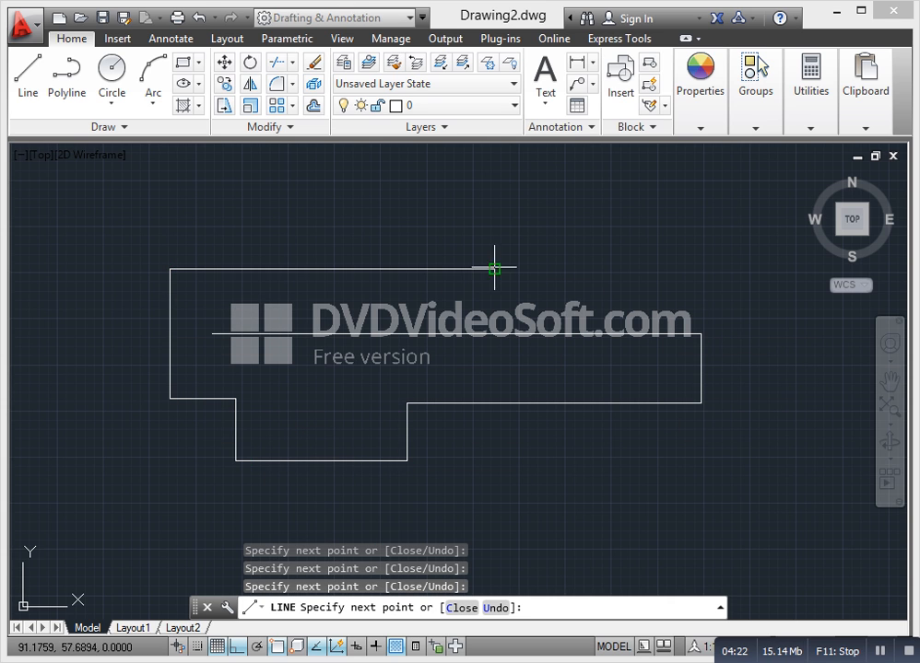
- Continue the stepped chain above the first horizontal line with alternating horizontal and vertical segments, and end the Line command
{"action": "left_click", "coordinate": [494, 269]}
{"action": "left_click", "coordinate": [494, 214]}
{"action": "left_click", "coordinate": [365, 215]}
{"action": "left_click", "coordinate": [365, 236]}
{"action": "left_click", "coordinate": [263, 237]}
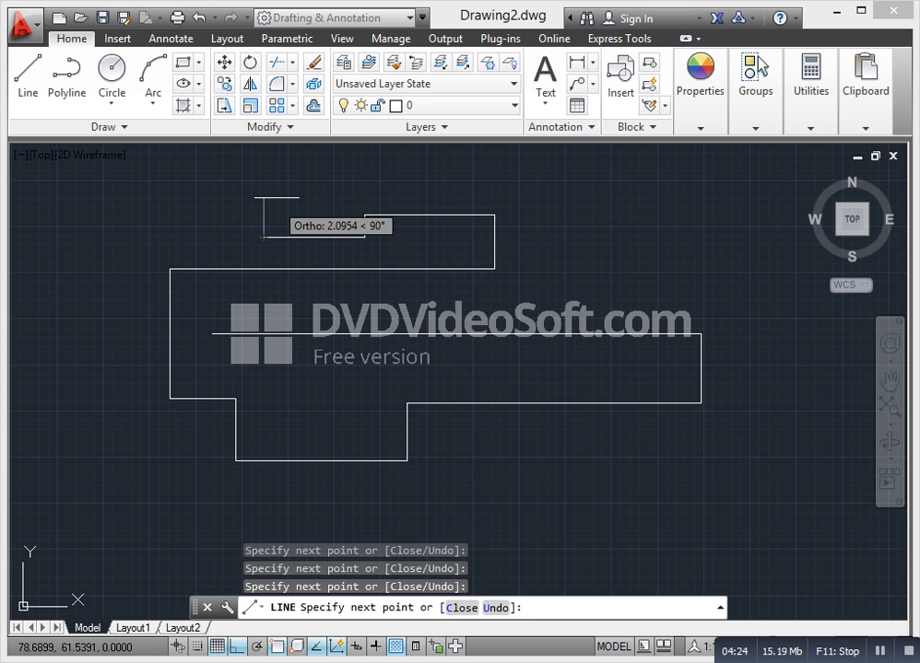
{"action": "left_click", "coordinate": [263, 196]}
{"action": "left_click", "coordinate": [593, 196]}
{"action": "left_click", "coordinate": [593, 249]}
{"action": "left_click", "coordinate": [667, 249]}
{"action": "key", "text": "Escape"}
{"action": "key", "text": "Escape"}
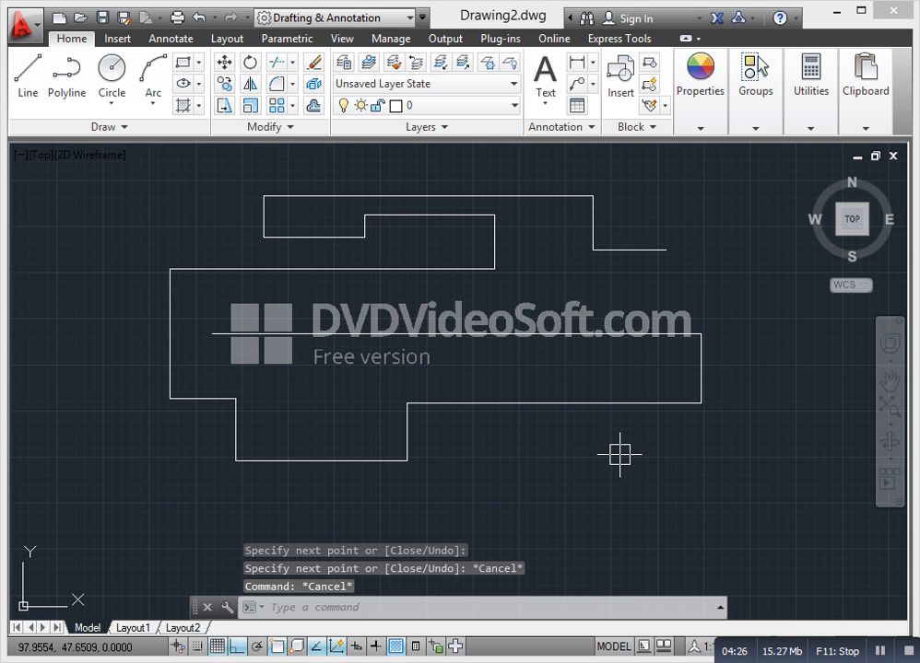
- Erase all segments of the stepped outline in successive crossing selections, and cancel any active command
{"action": "left_click", "coordinate": [501, 483]}
{"action": "left_click", "coordinate": [310, 366]}
{"action": "key", "text": "Escape"}
{"action": "left_click", "coordinate": [500, 492]}
{"action": "left_click", "coordinate": [355, 434]}
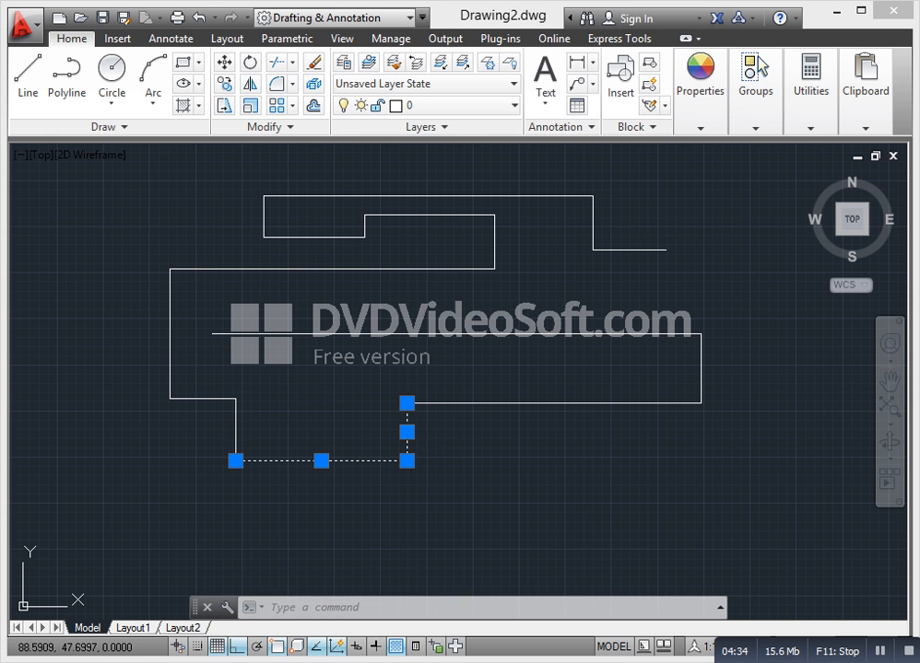
{"action": "mouse_move", "coordinate": [447, 453]}
{"action": "left_mouse_down"}
{"action": "mouse_move", "coordinate": [312, 381]}
{"action": "mouse_move", "coordinate": [107, 240]}
{"action": "left_mouse_up"}
{"action": "key", "text": "Delete"}
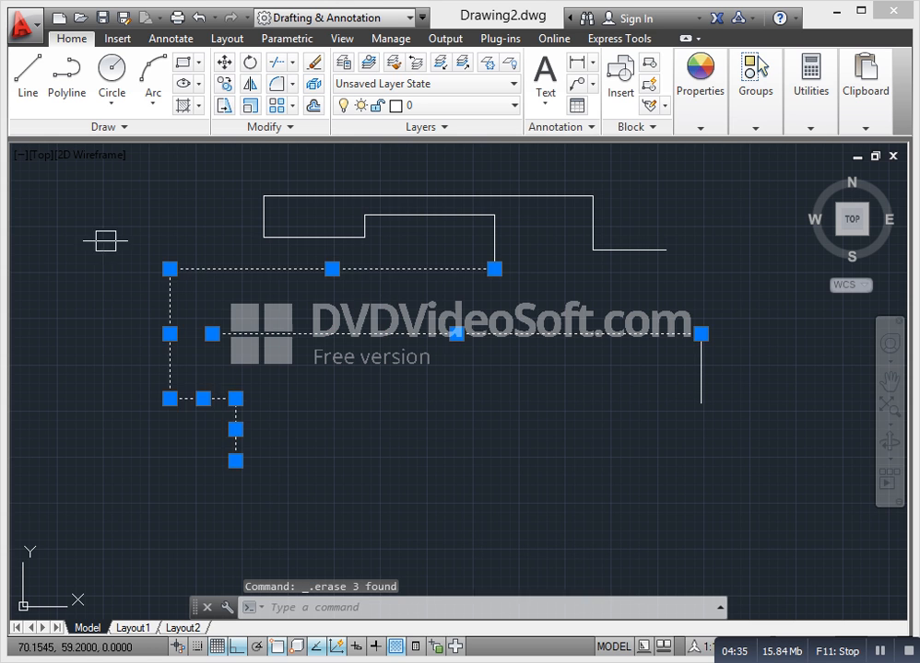
{"action": "key", "text": "Delete"}
{"action": "left_click_drag", "start_coordinate": [760, 429], "coordinate": [147, 204]}
{"action": "key", "text": "Delete"}
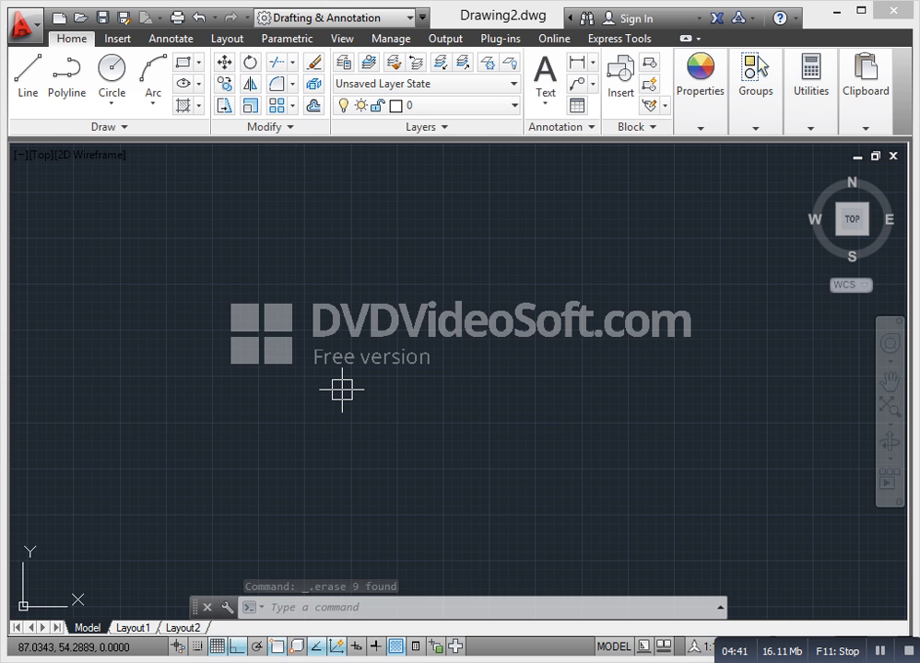
{"action": "key", "text": "Escape"}
{"action": "key", "text": "Escape"}
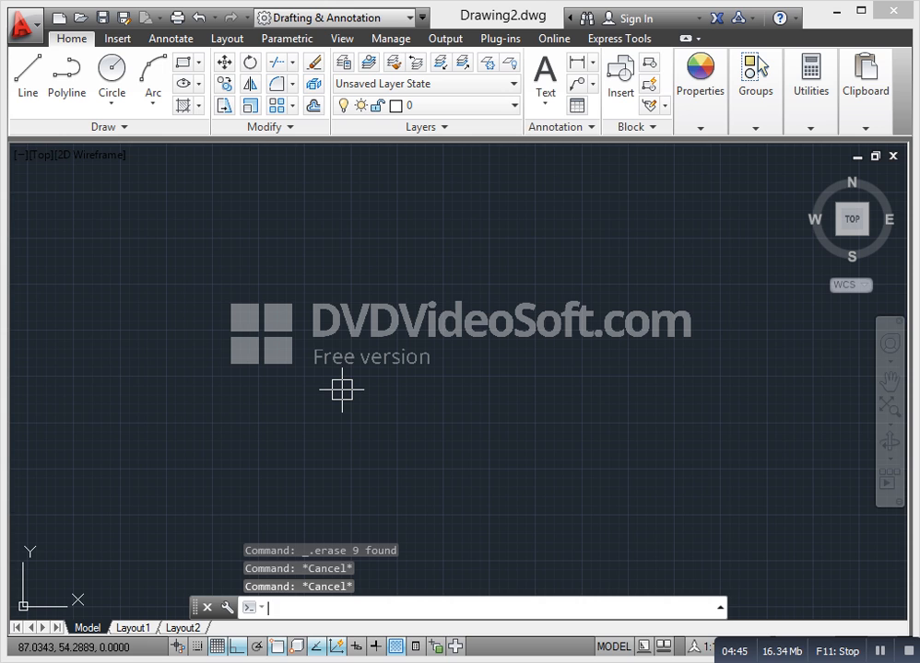
- Open the Drawing Units settings with the UN alias and set the length type to Architectural
{"action": "type", "text": "U"}
{"action": "key", "text": "Escape"}
{"action": "type", "text": "UN"}
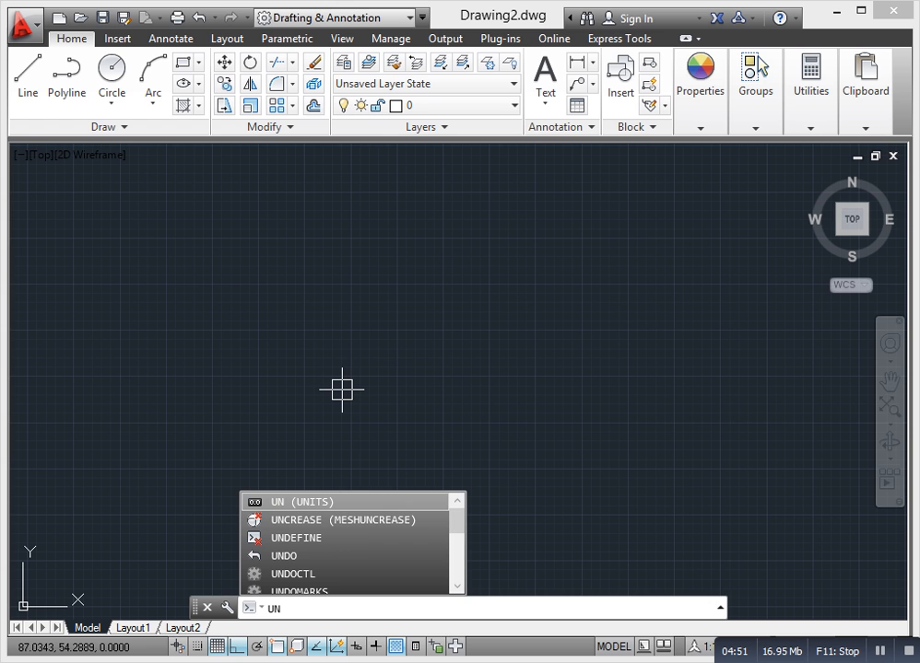
{"action": "key", "text": "Return"}
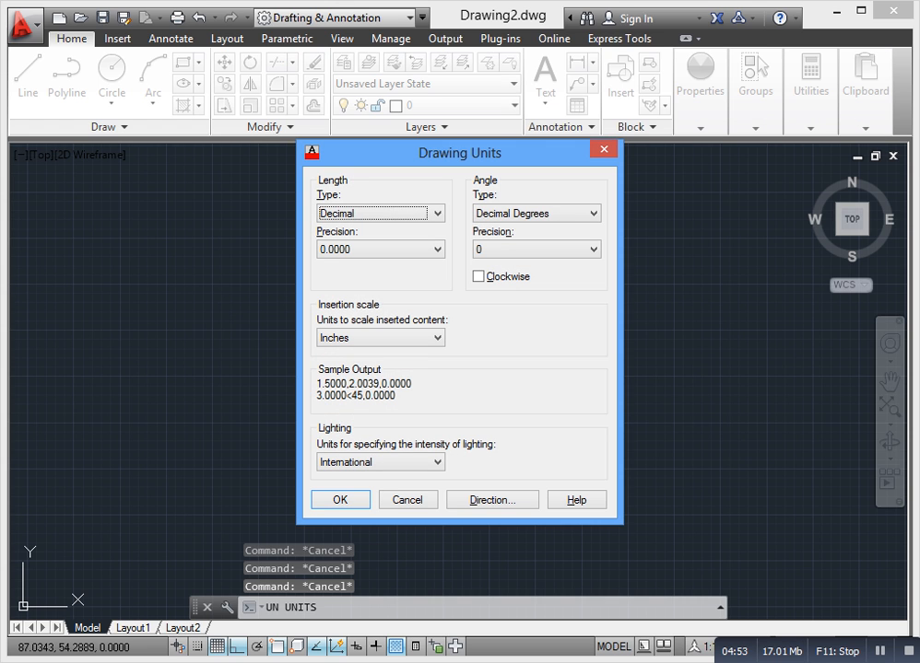
{"action": "left_click", "coordinate": [437, 214]}
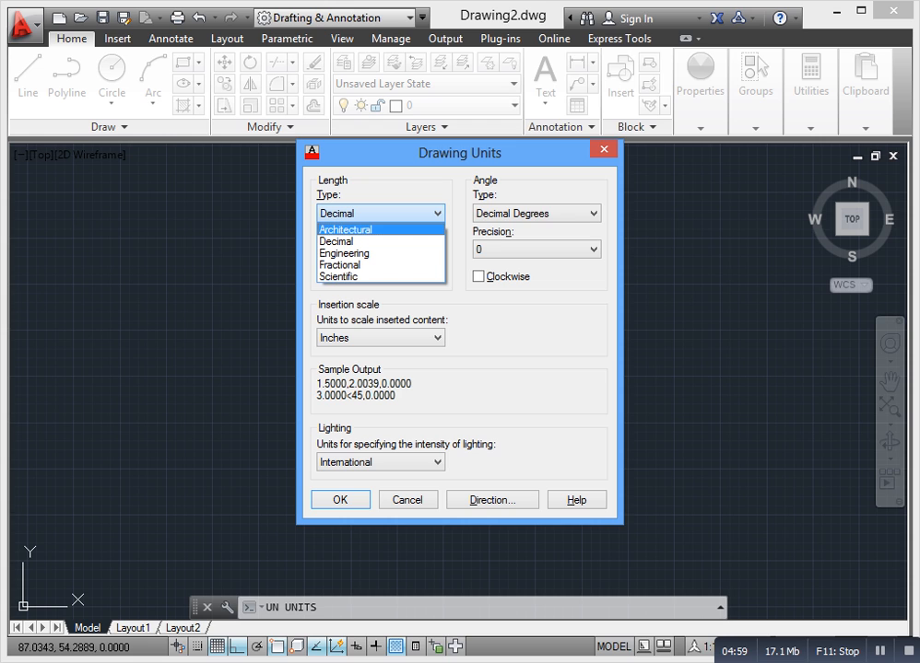
{"action": "left_click", "coordinate": [369, 229]}
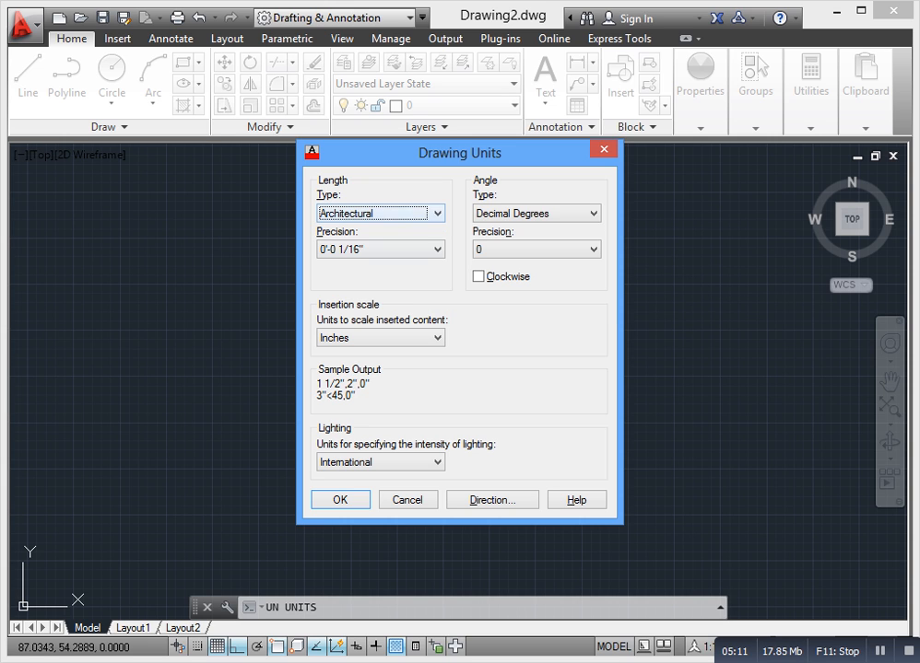
{"action": "key", "text": "alt+Tab"}
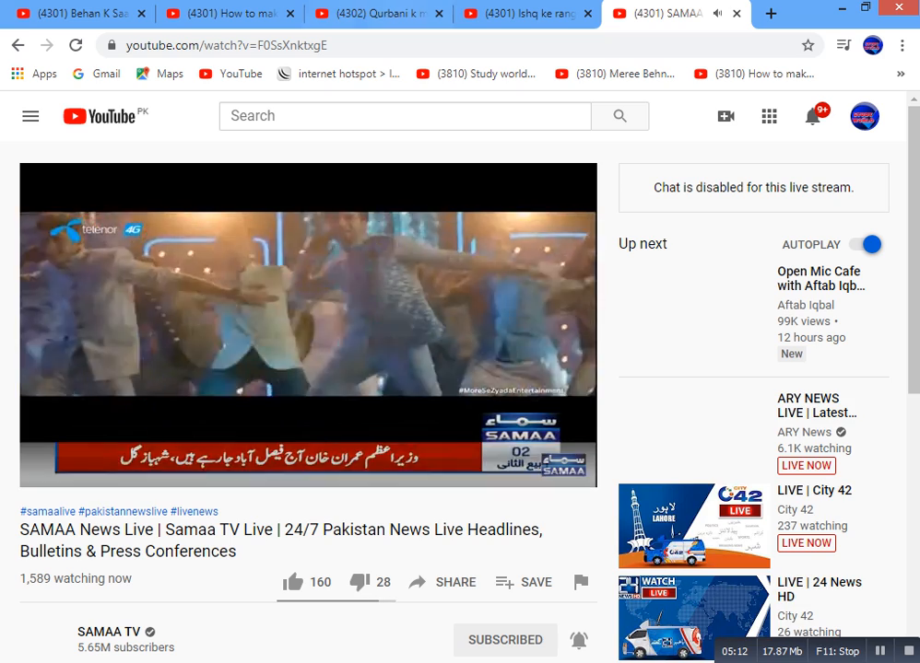
{"action": "left_click", "coordinate": [120, 472]}
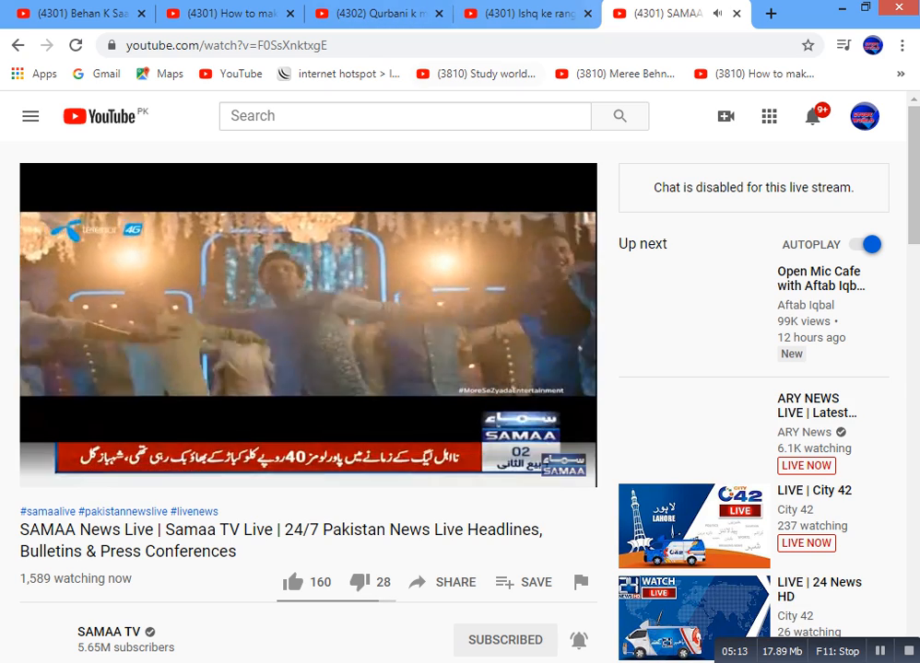
{"action": "left_click", "coordinate": [528, 14]}
{"action": "key", "text": "ctrl+Tab"}
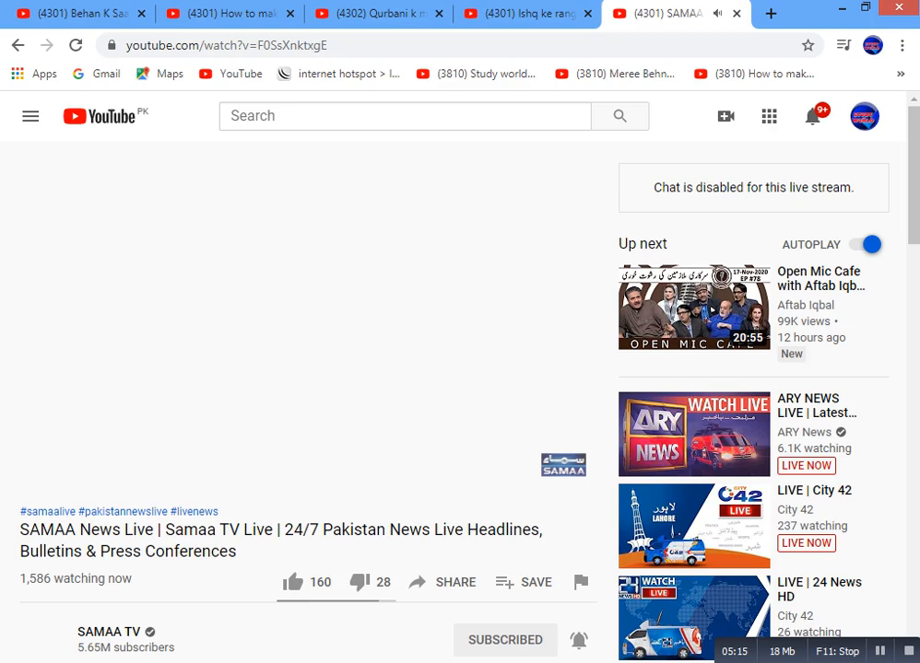
{"action": "key", "text": "alt+Tab"}
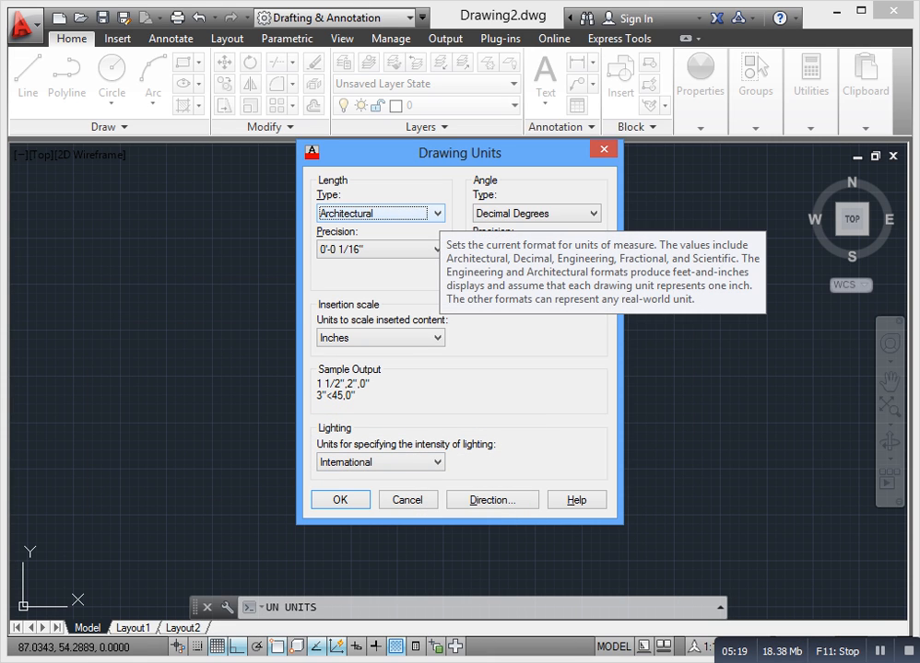
- Examine the length types and the precision options available for Architectural units in the Drawing Units settings
{"action": "left_click", "coordinate": [438, 214]}
{"action": "left_click", "coordinate": [392, 231]}
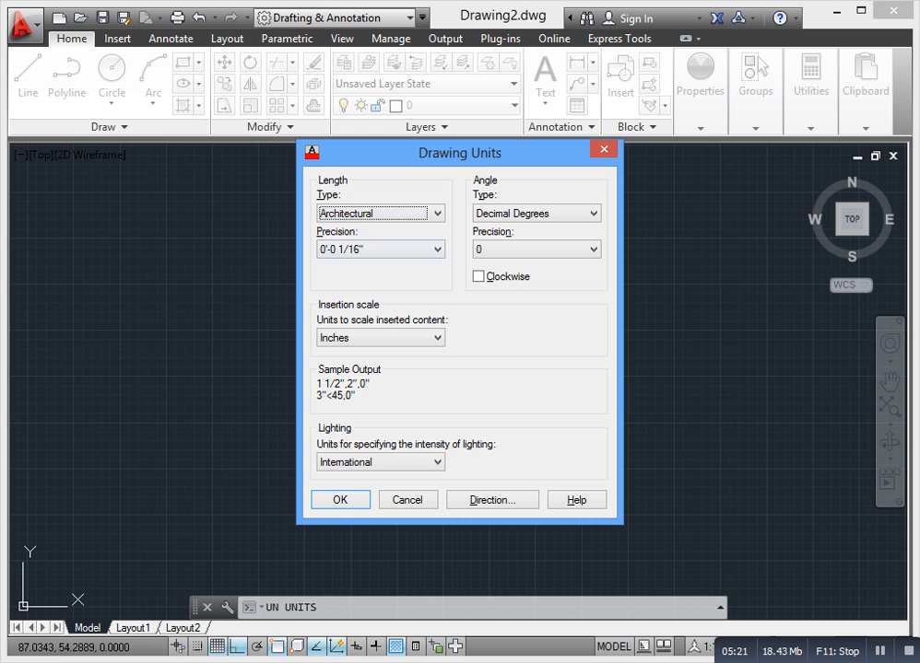
{"action": "left_click", "coordinate": [420, 250]}
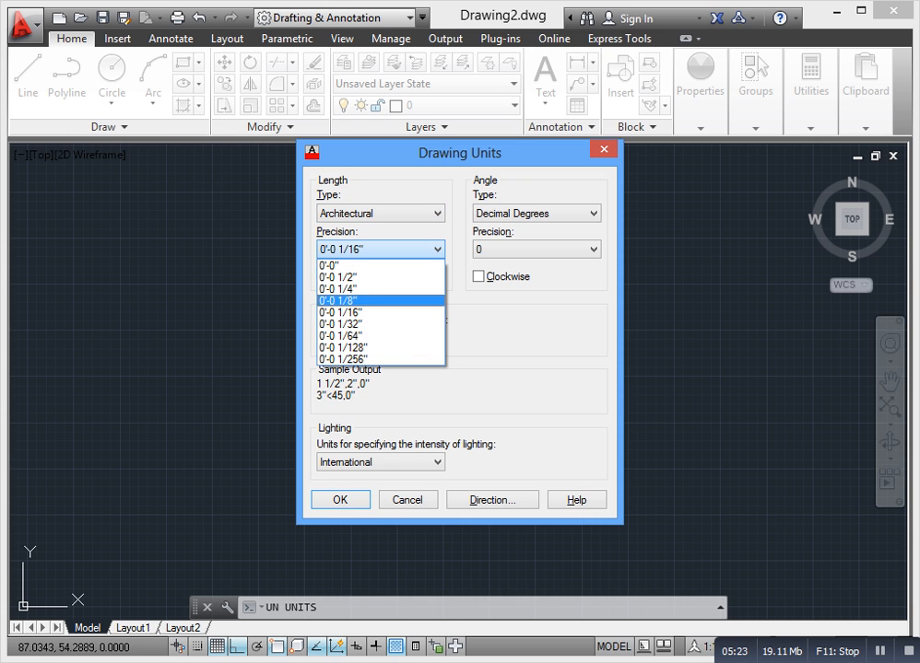
{"action": "left_click", "coordinate": [415, 250]}
{"action": "left_click", "coordinate": [414, 214]}
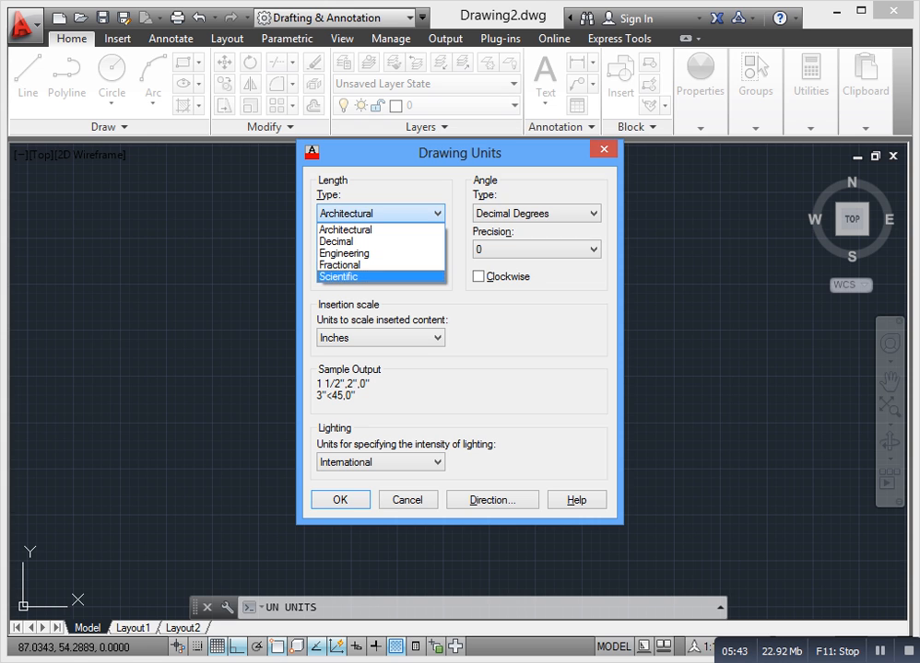
{"action": "left_click", "coordinate": [361, 229]}
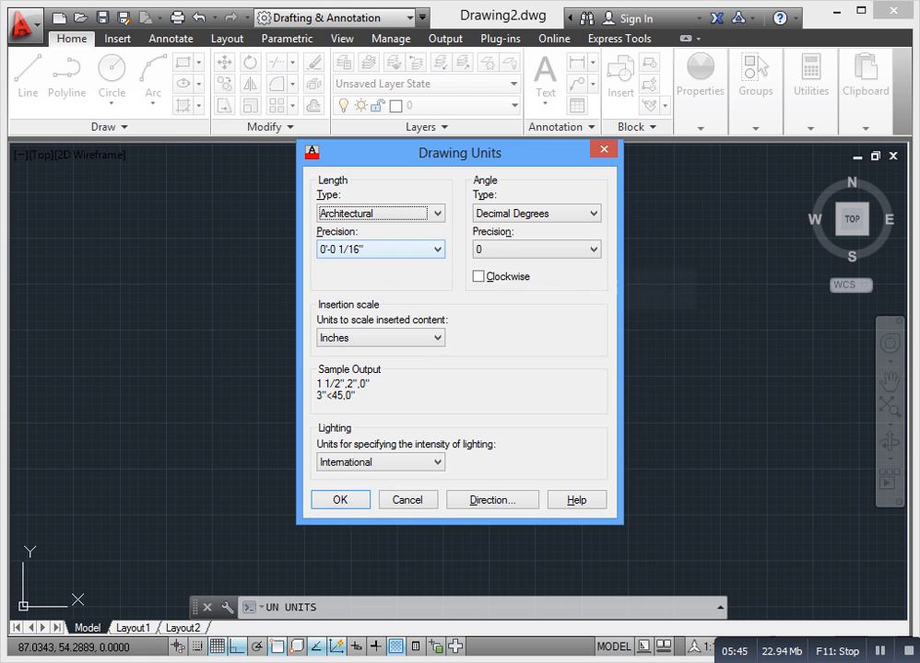
{"action": "left_click", "coordinate": [378, 213]}
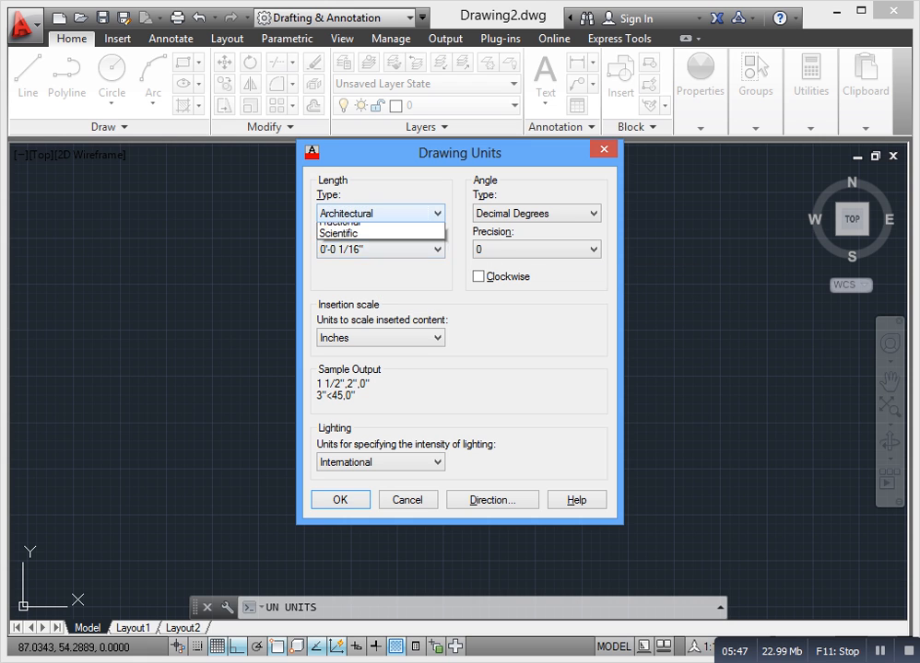
{"action": "left_click", "coordinate": [378, 214]}
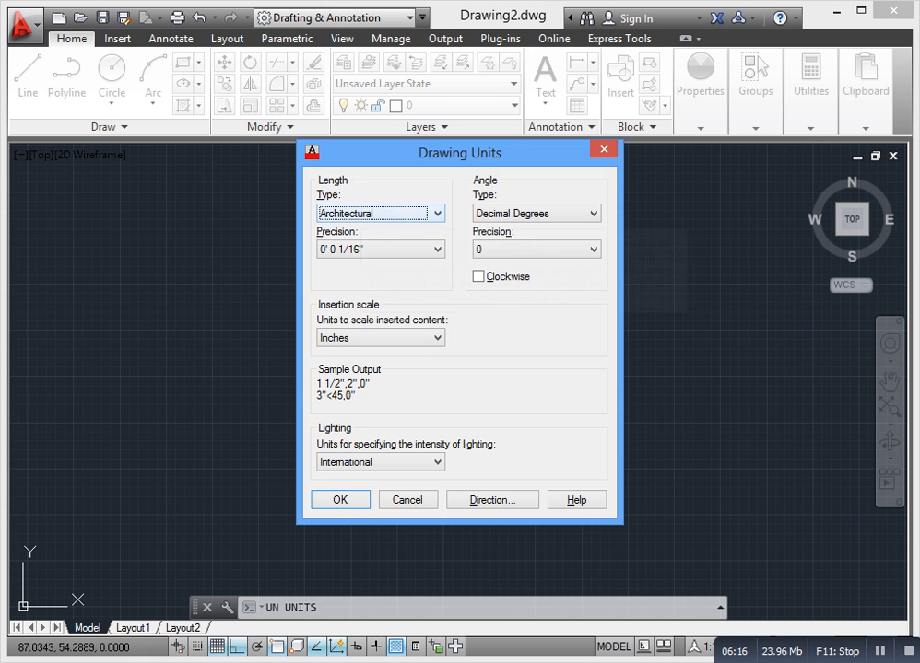
- Review the Architectural length and precision choices again, and choose a length precision of 0'-0 1/16"
{"action": "left_click", "coordinate": [414, 213]}
{"action": "left_click", "coordinate": [396, 299]}
{"action": "left_click", "coordinate": [411, 250]}
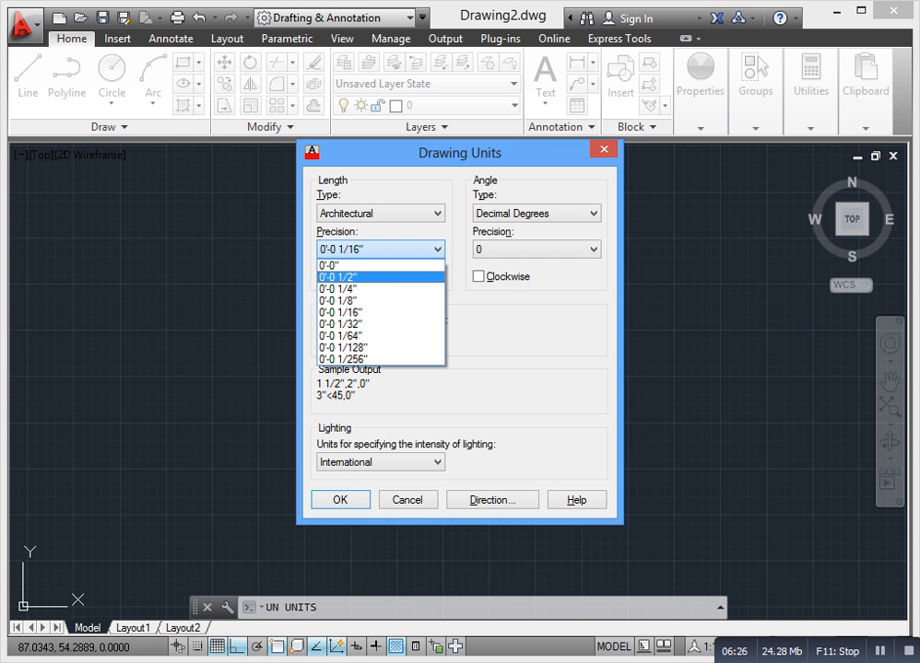
{"action": "left_click", "coordinate": [411, 250]}
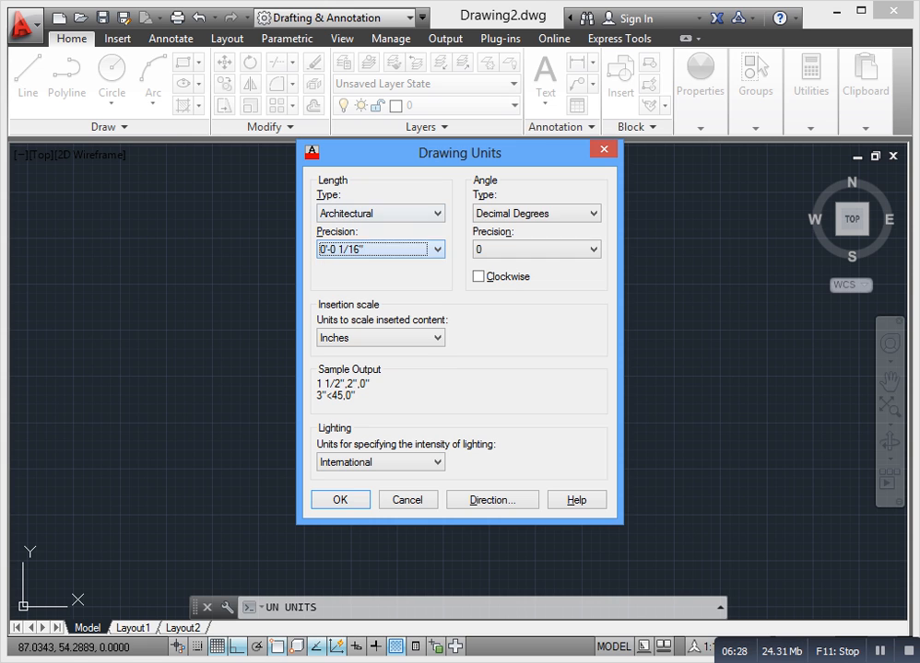
{"action": "left_click", "coordinate": [411, 213]}
{"action": "left_click", "coordinate": [411, 214]}
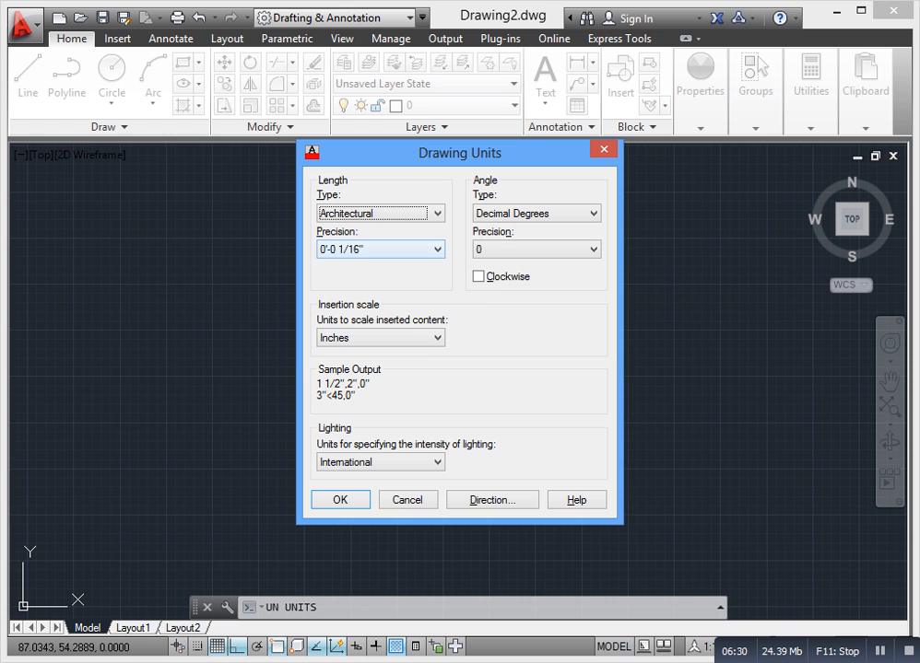
{"action": "left_click", "coordinate": [389, 250]}
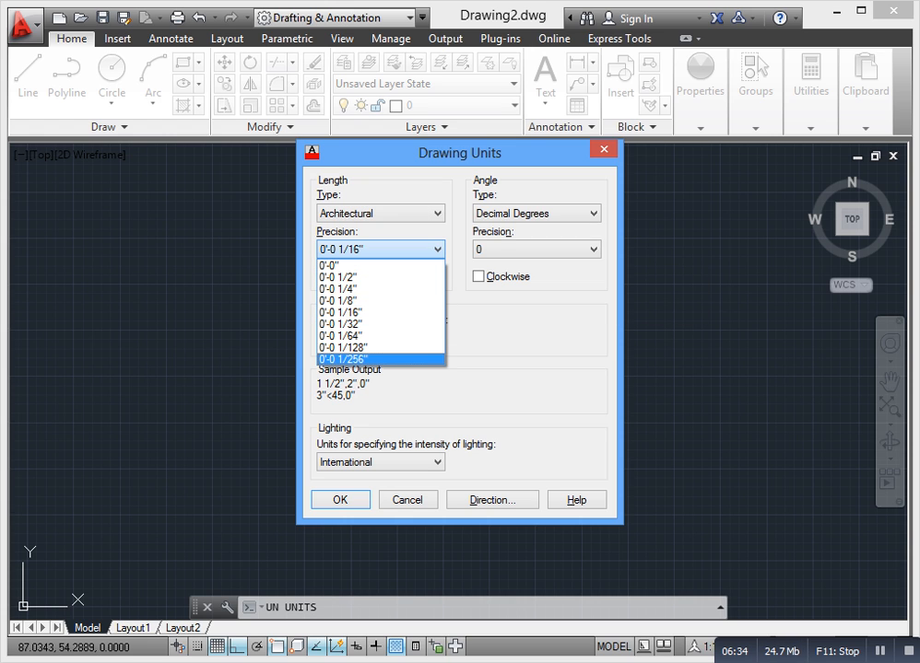
{"action": "left_click", "coordinate": [369, 312]}
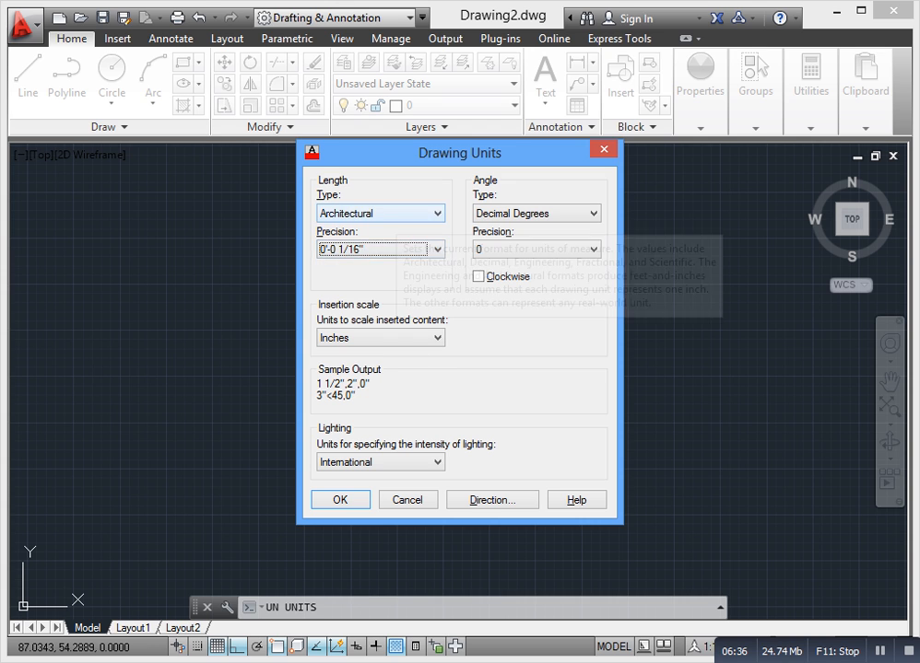
- Examine the length types and the insertion scale units in the Drawing Units settings, and keep Inches as the insertion scale
{"action": "left_click", "coordinate": [395, 213]}
{"action": "left_click", "coordinate": [394, 216]}
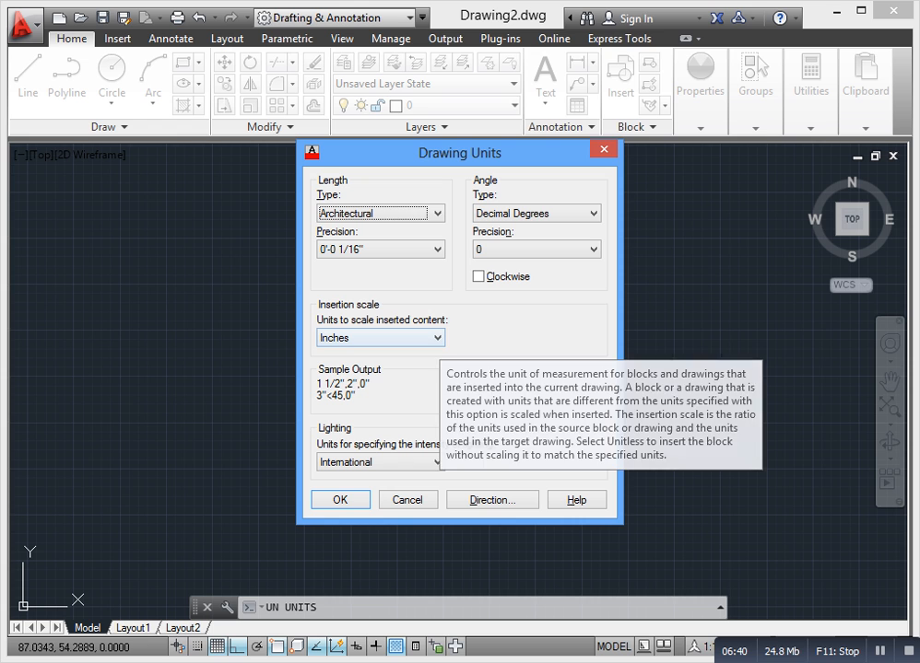
{"action": "left_click", "coordinate": [389, 338]}
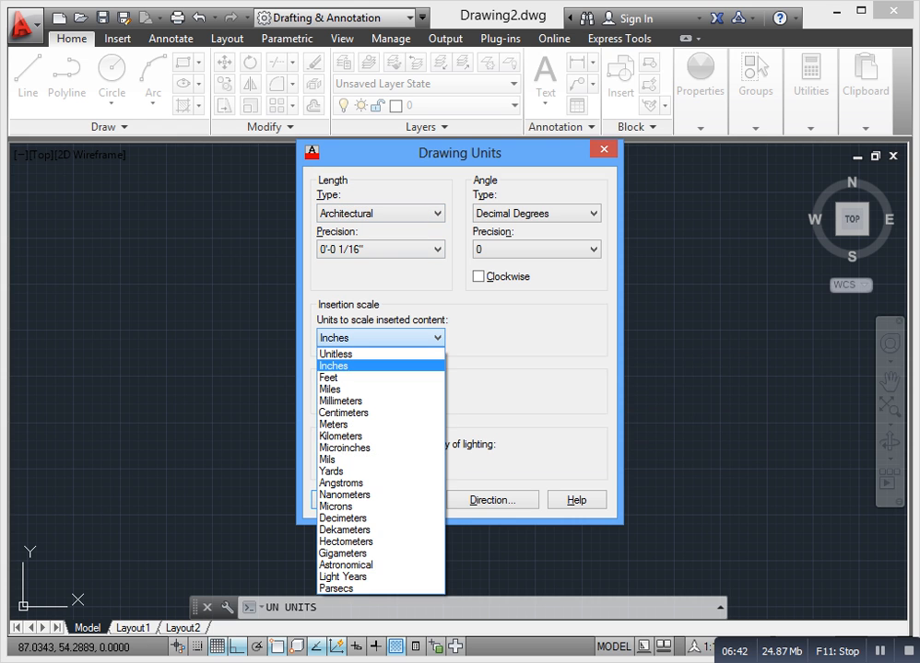
{"action": "left_click", "coordinate": [389, 338]}
{"action": "left_click", "coordinate": [391, 213]}
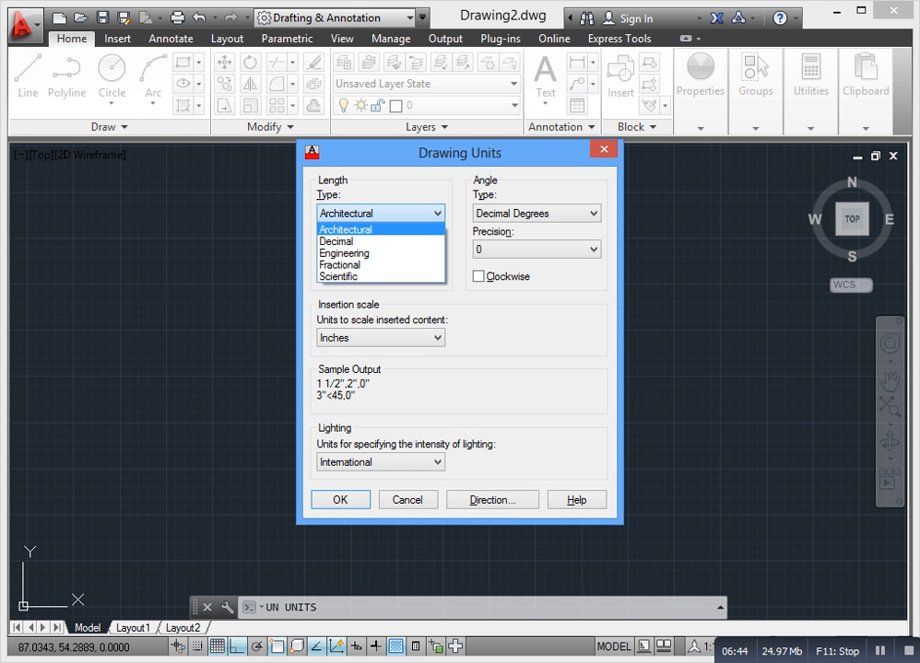
{"action": "left_click", "coordinate": [391, 214]}
{"action": "left_click", "coordinate": [389, 338]}
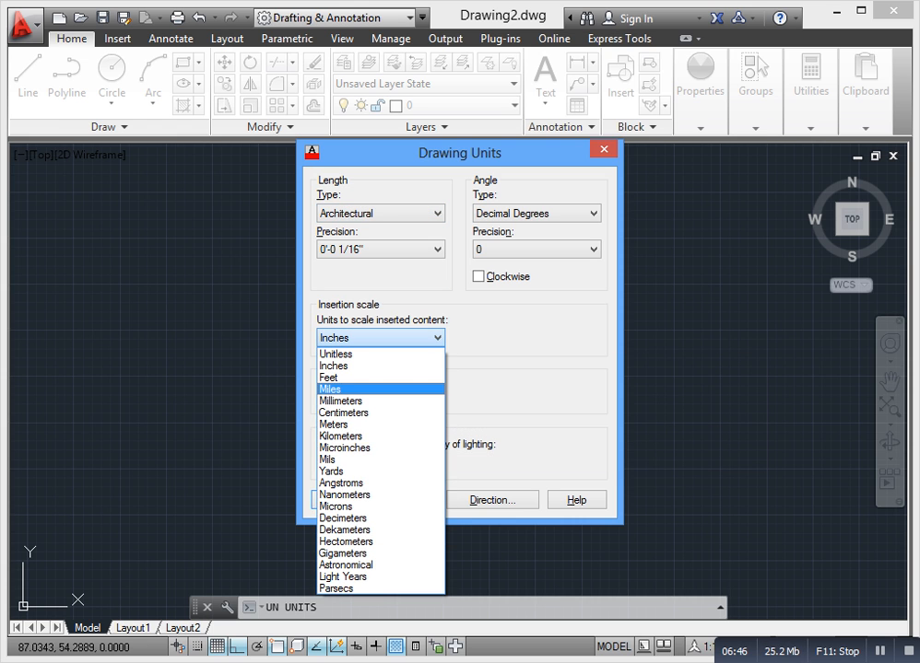
{"action": "left_click", "coordinate": [334, 366]}
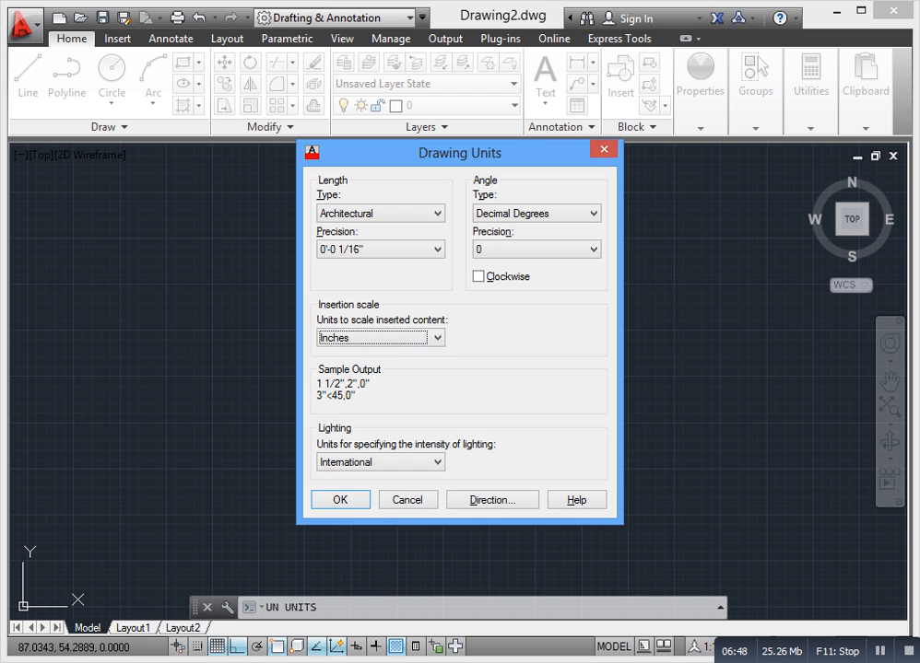
- Review the length precision options, and reselect Architectural as the length type and Inches as the insertion scale
{"action": "left_click", "coordinate": [381, 250]}
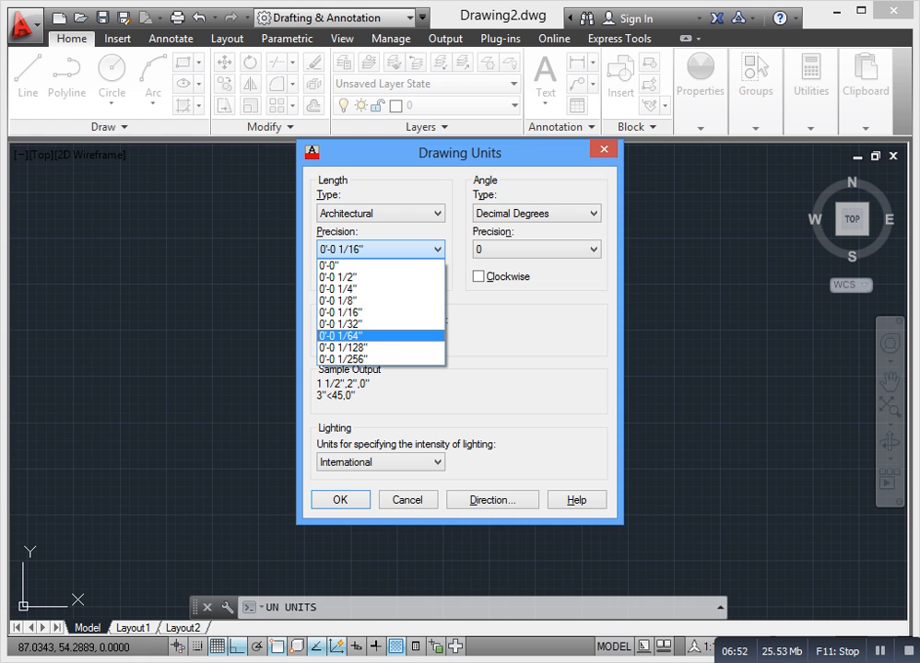
{"action": "left_click", "coordinate": [380, 250]}
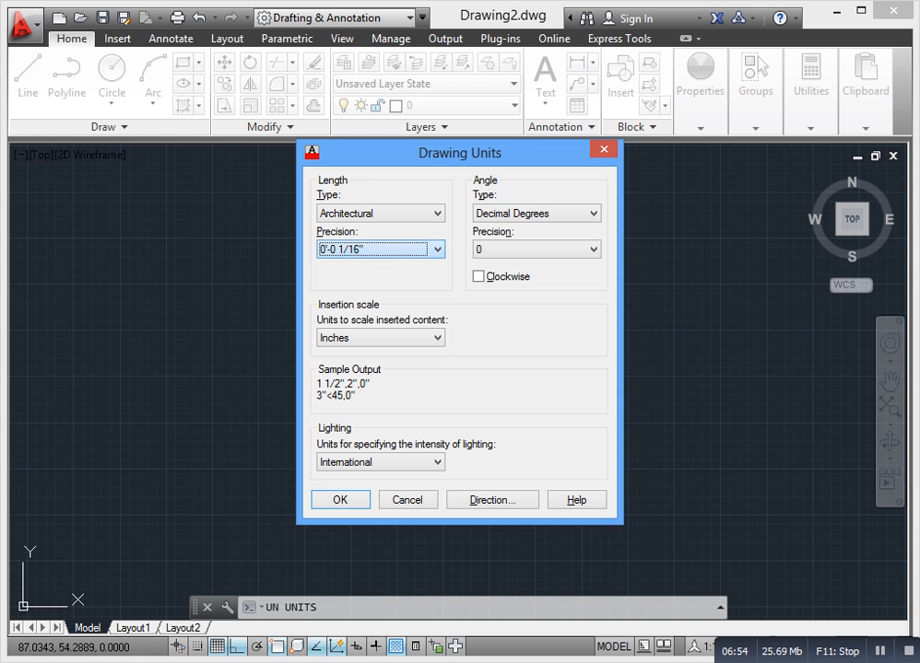
{"action": "left_click", "coordinate": [381, 214]}
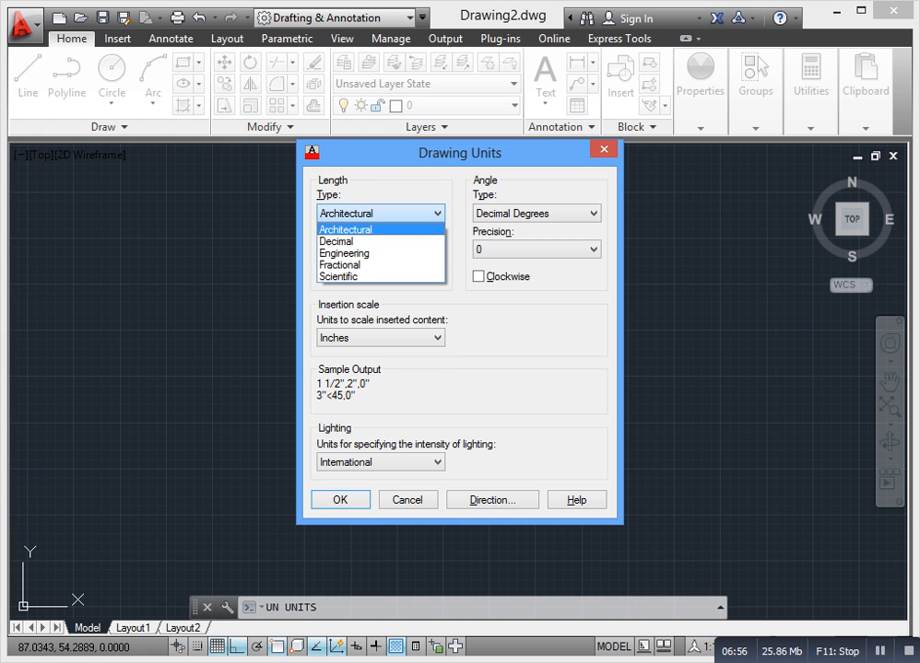
{"action": "left_click", "coordinate": [346, 230]}
{"action": "left_click", "coordinate": [381, 339]}
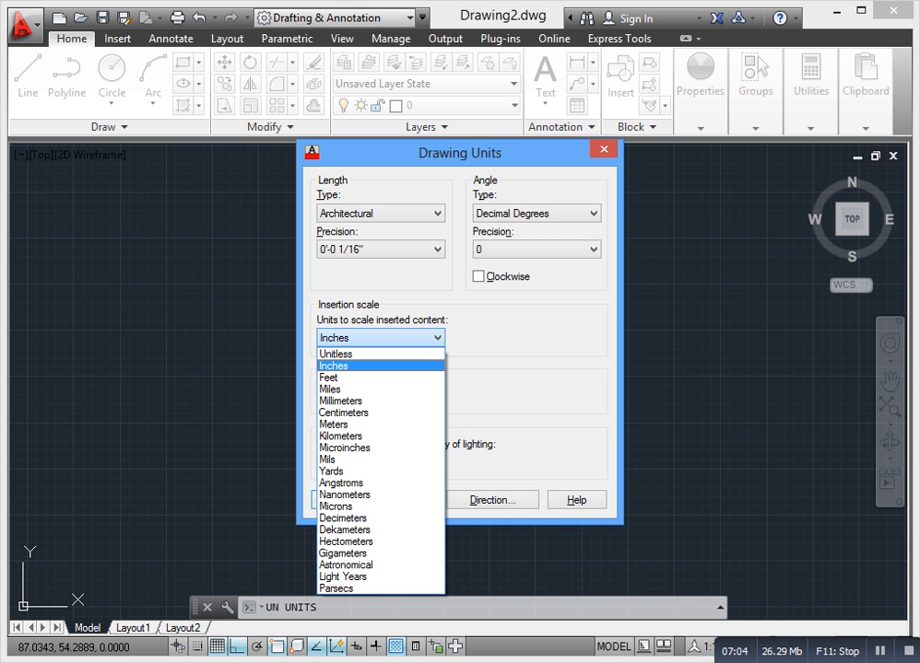
{"action": "left_click", "coordinate": [355, 366]}
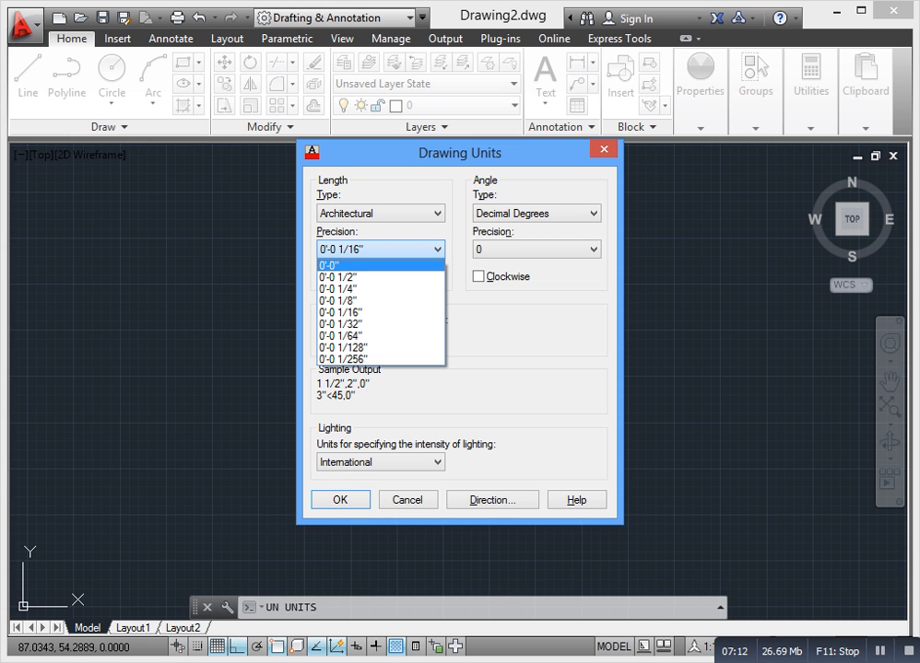
- Try a length precision of 0'-0", and switch the precision back to 0'-0 1/16"
{"action": "left_click", "coordinate": [330, 266]}
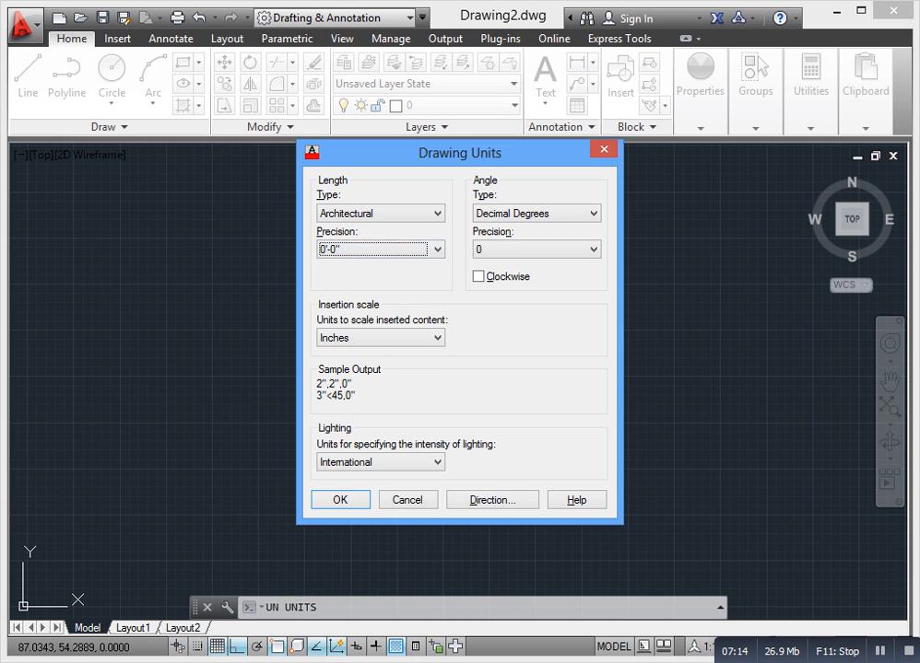
{"action": "left_click", "coordinate": [380, 249]}
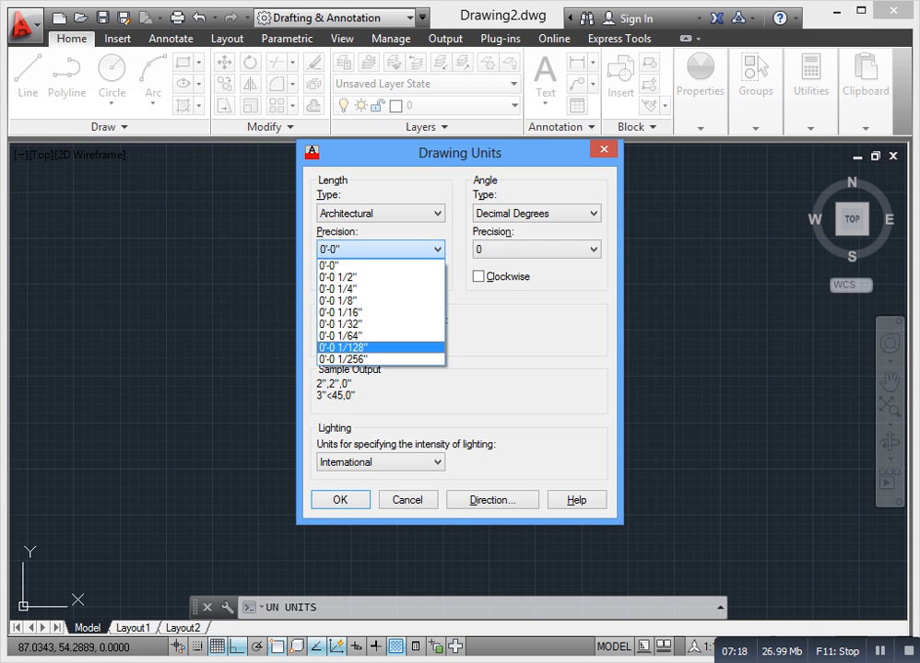
{"action": "left_click", "coordinate": [341, 266]}
{"action": "left_click", "coordinate": [381, 249]}
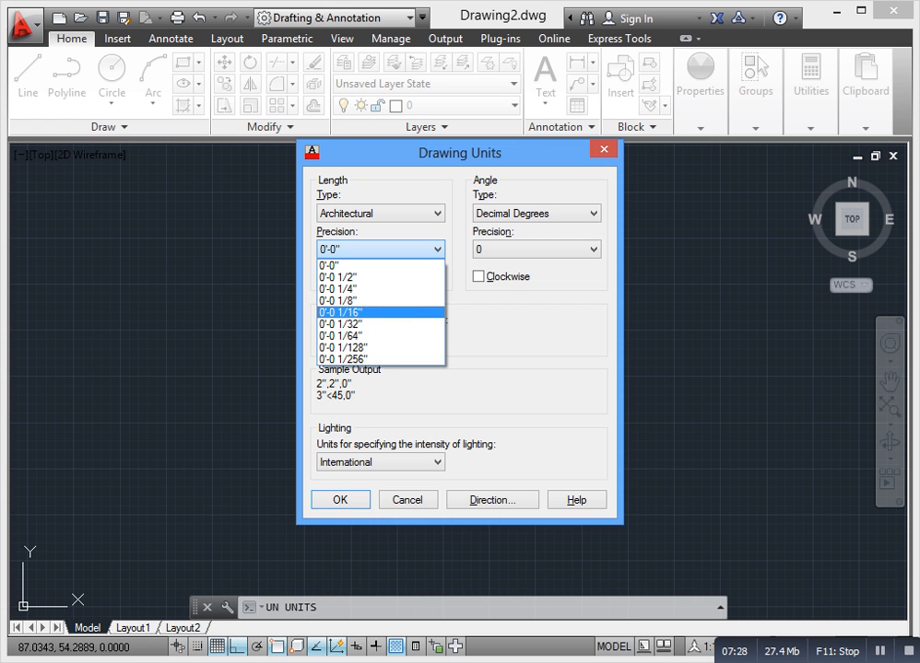
{"action": "left_click", "coordinate": [360, 313]}
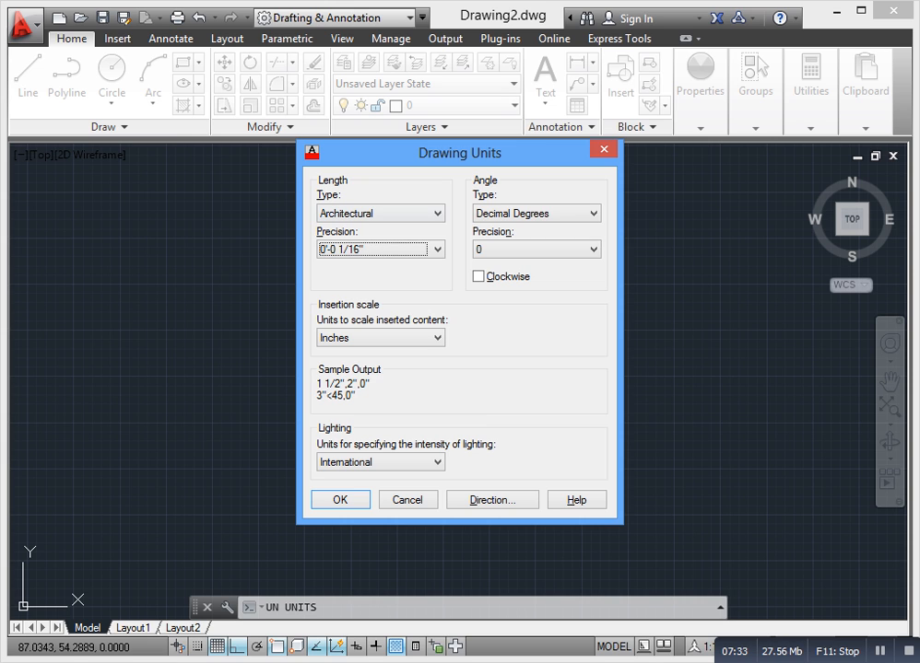
- Set the length precision to 0'-0" and apply the drawing units
{"action": "left_click", "coordinate": [437, 250]}
{"action": "left_click", "coordinate": [369, 263]}
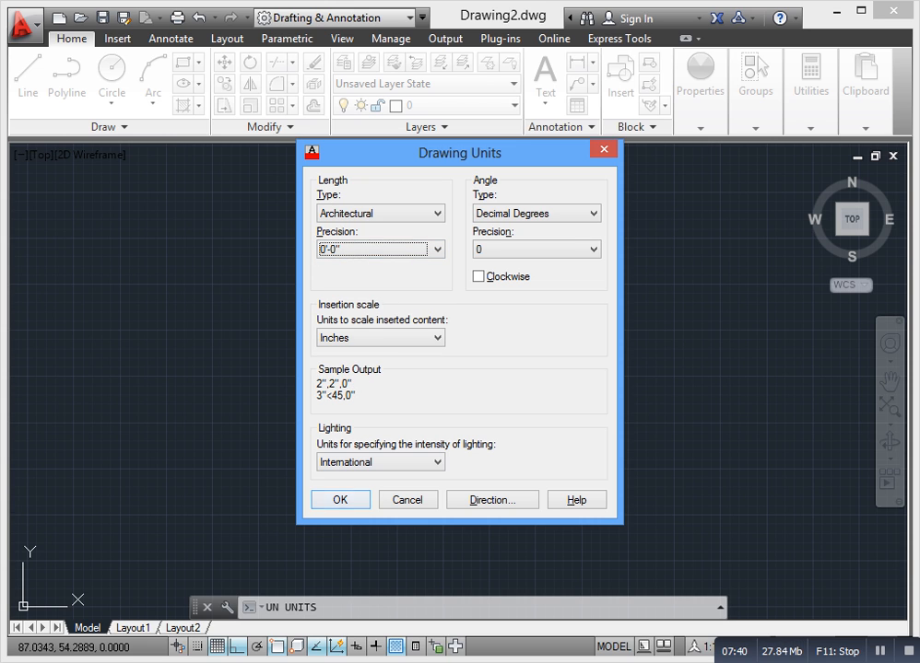
{"action": "key", "text": "Return"}
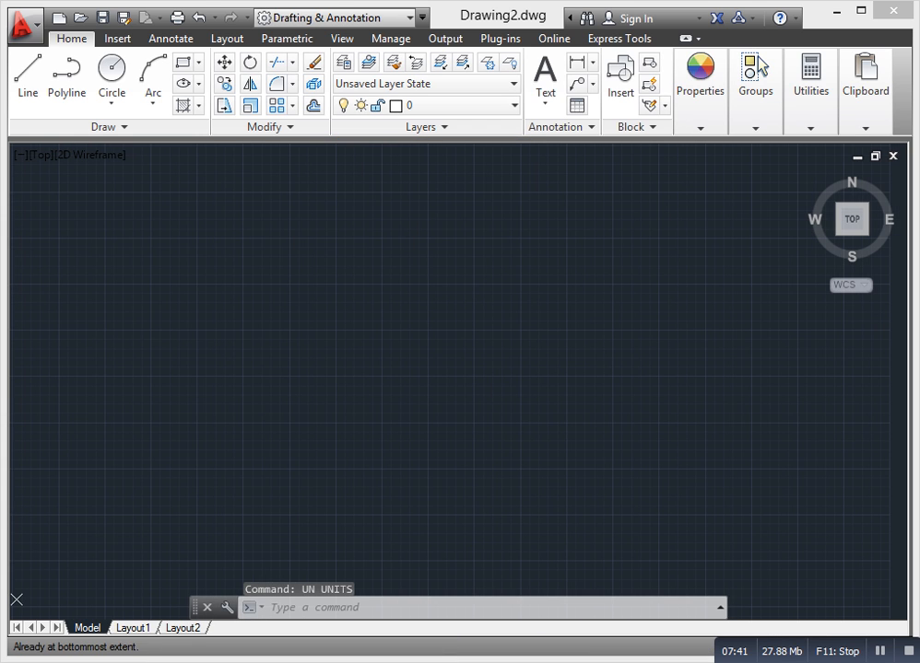
{"action": "left_click", "coordinate": [337, 349]}
{"action": "key", "text": "Escape"}
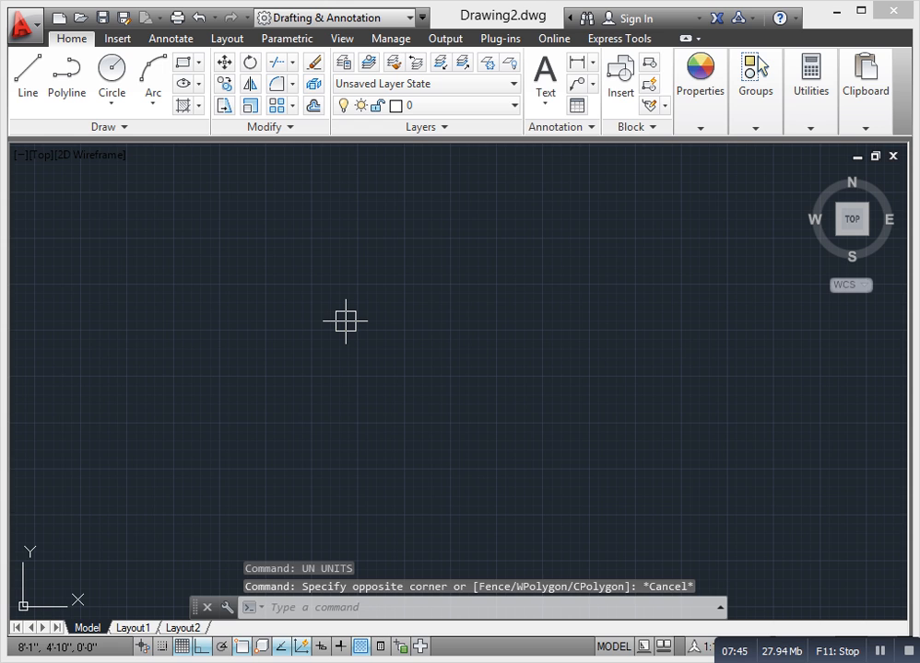
{"action": "type", "text": "L"}
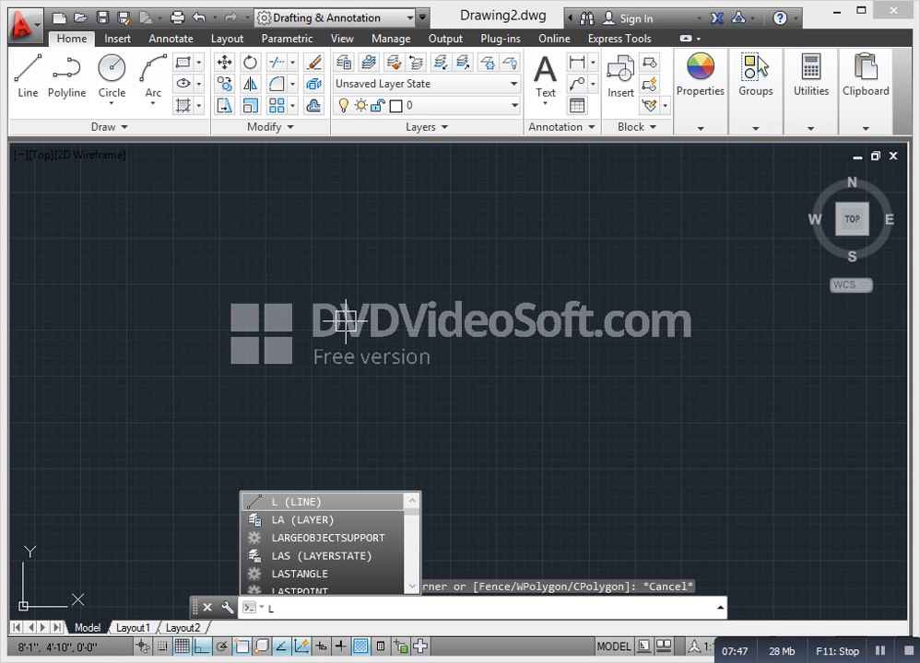
{"action": "key", "text": "Return"}
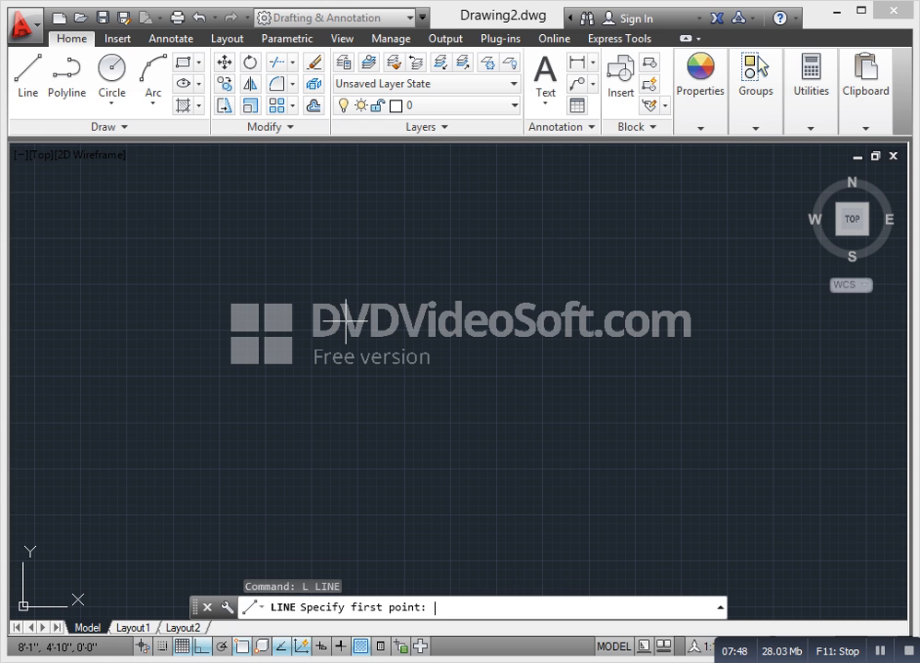
{"action": "left_click", "coordinate": [250, 353]}
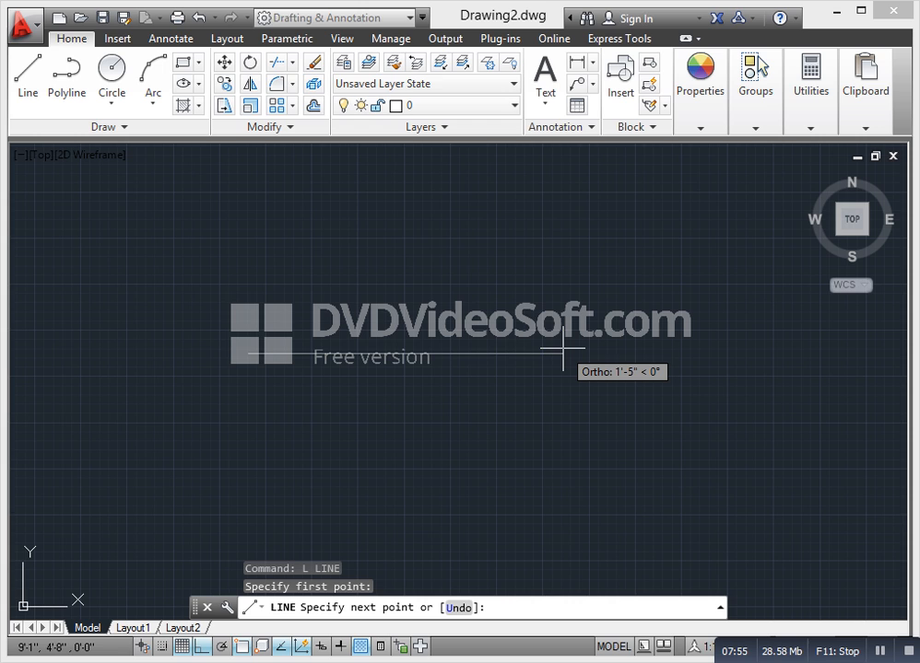
{"action": "type", "text": "1"}
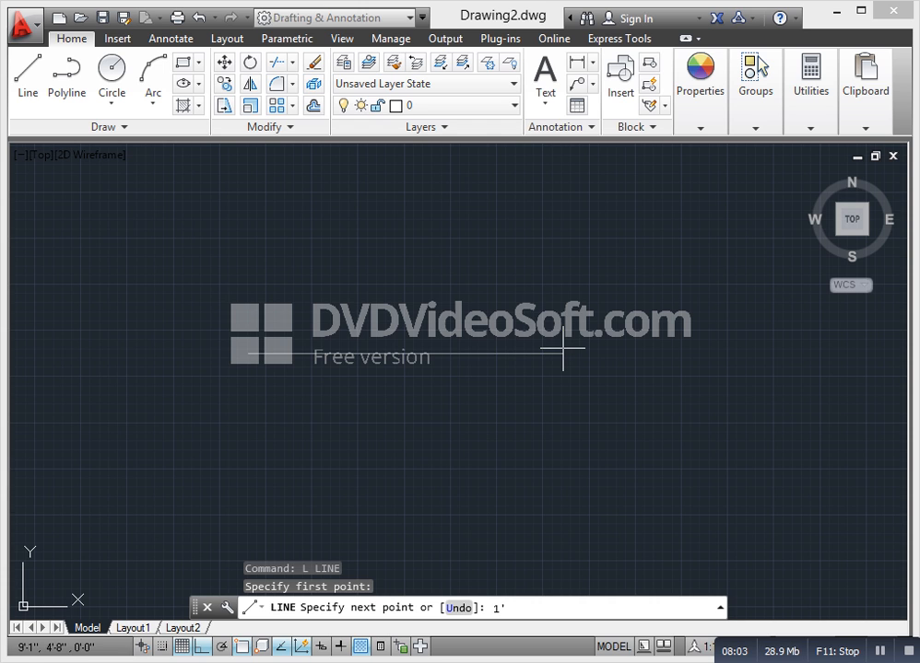
{"action": "left_click", "coordinate": [378, 662]}
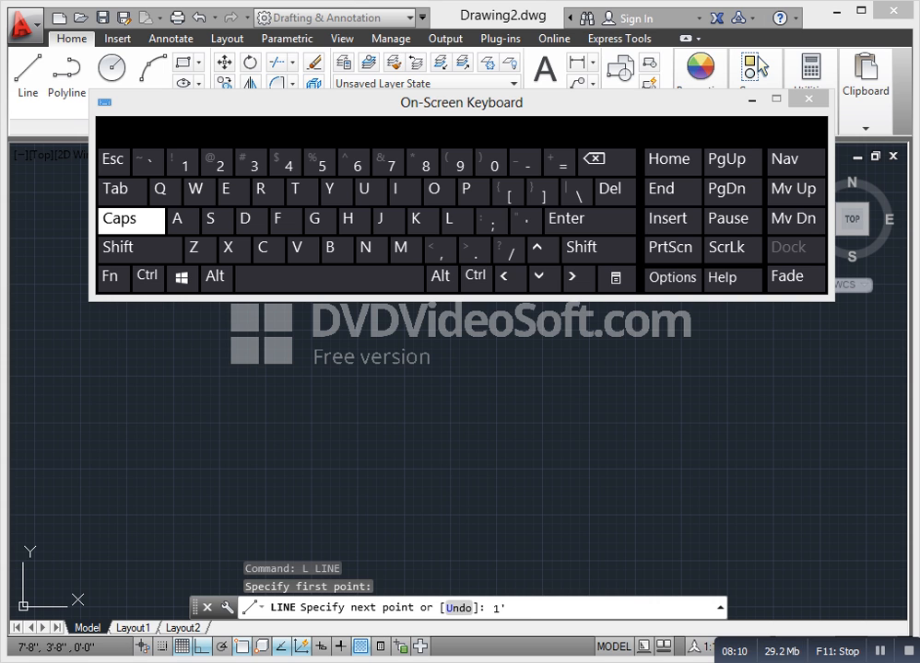
{"action": "left_click", "coordinate": [752, 99]}
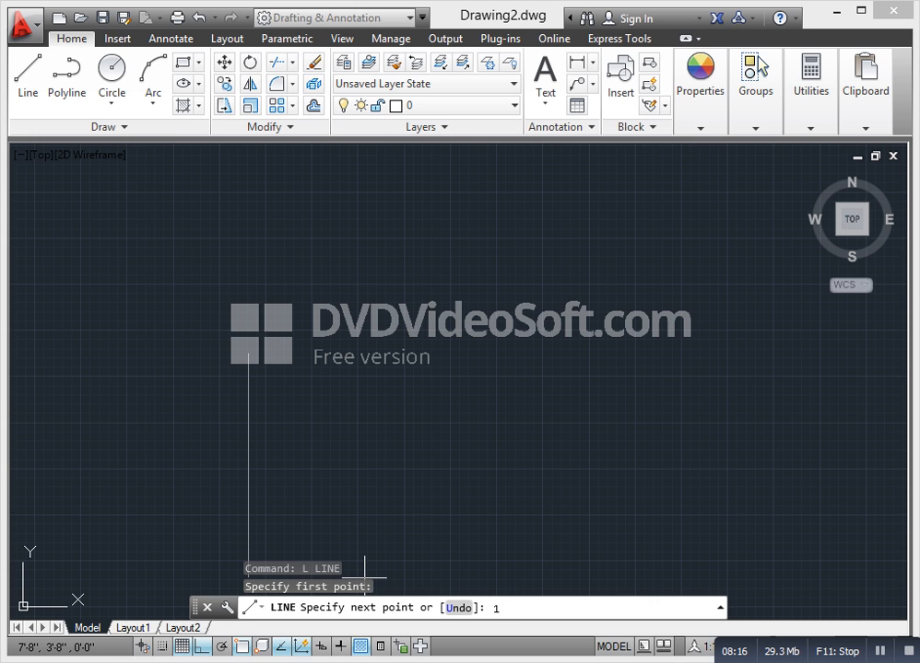
{"action": "type", "text": "'"}
{"action": "key", "text": "BackSpace"}
{"action": "key", "text": "BackSpace"}
{"action": "key", "text": "BackSpace"}
{"action": "type", "text": "'"}
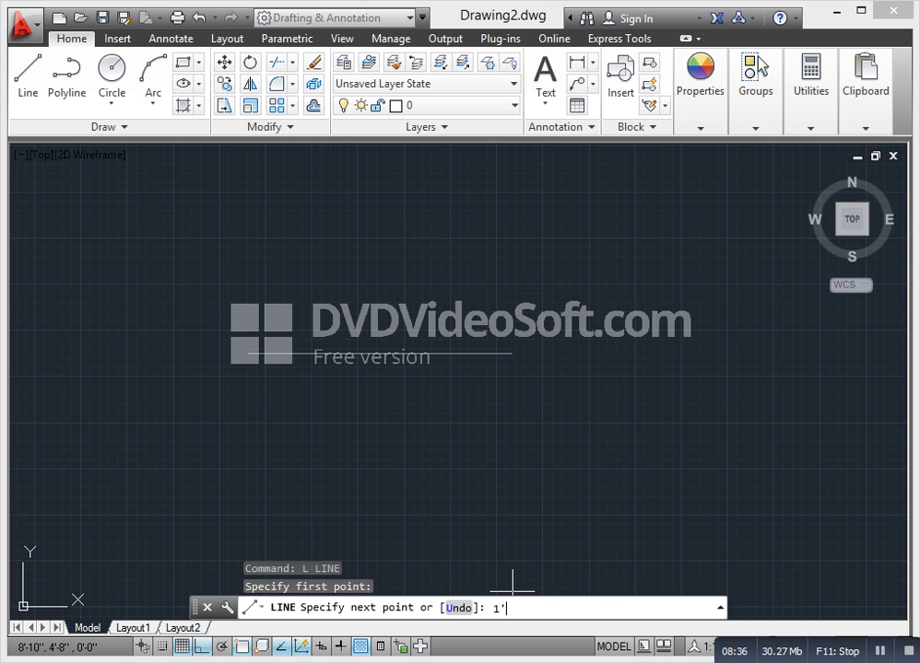
{"action": "key", "text": "BackSpace"}
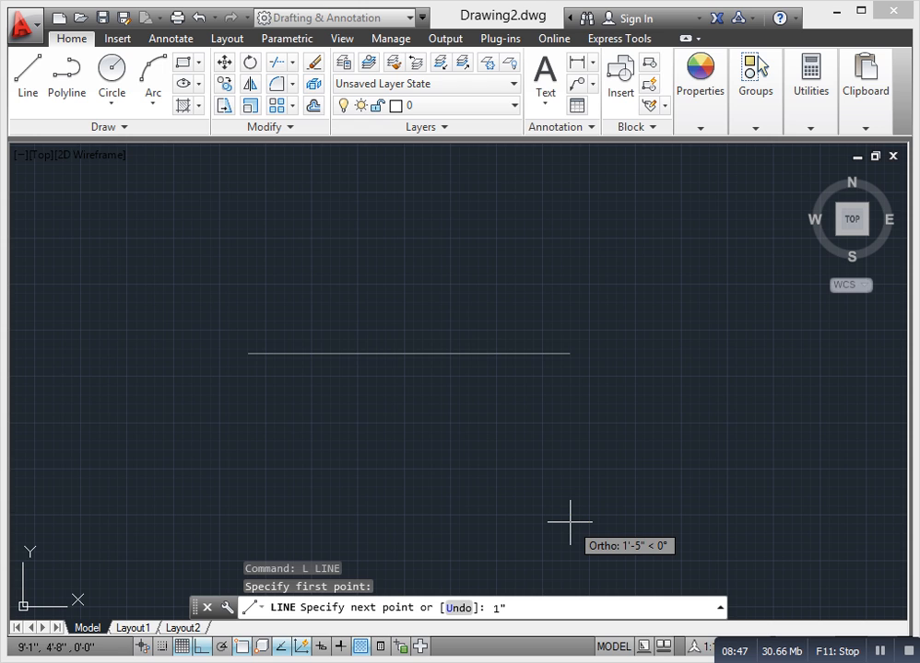
{"action": "key", "text": "Escape"}
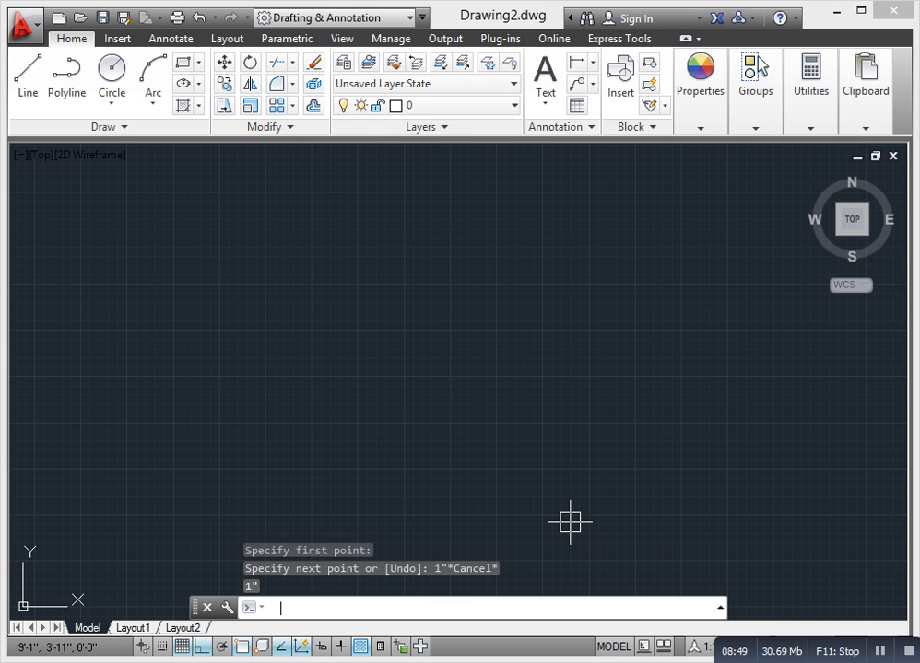
{"action": "key", "text": "Escape"}
{"action": "key", "text": "Escape"}
{"action": "key", "text": "Escape"}
- Draw a horizontal line 1' long in the middle of the drawing area and end the Line command
{"action": "type", "text": "l"}
{"action": "key", "text": "Return"}
{"action": "left_click", "coordinate": [240, 349]}
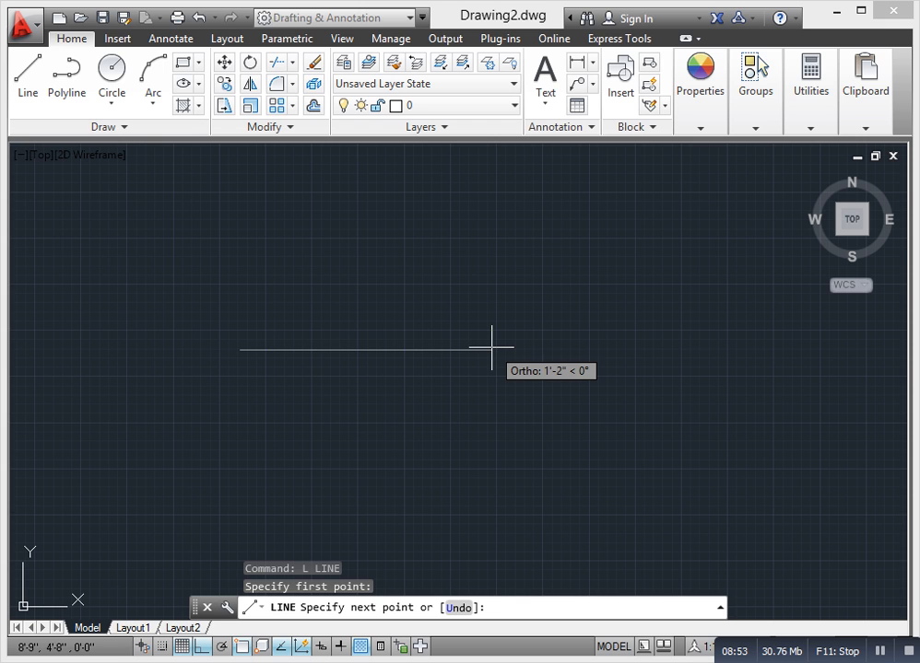
{"action": "type", "text": "1'"}
{"action": "key", "text": "Return"}
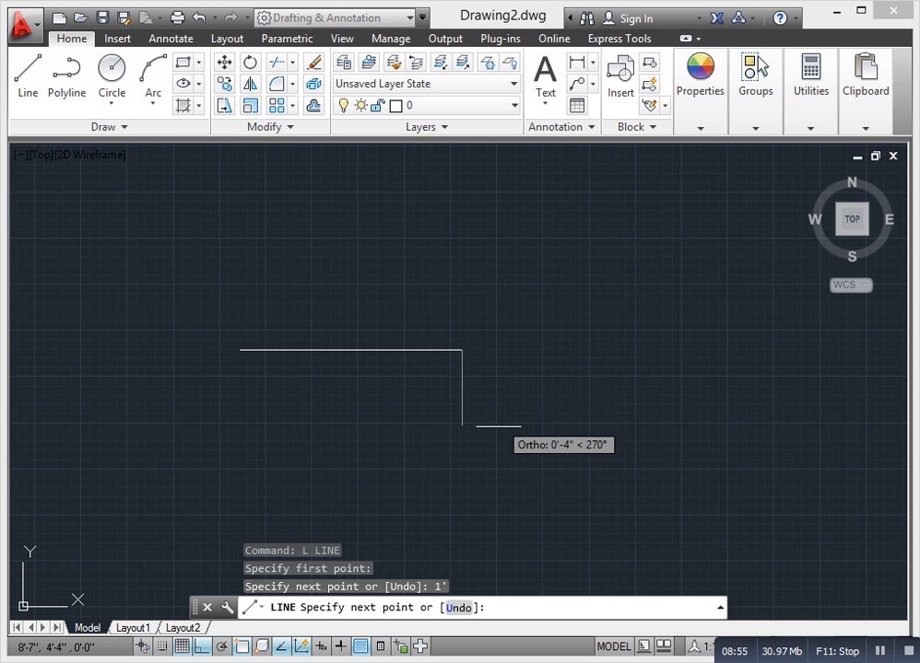
{"action": "key", "text": "Escape"}
- Examine the 1' line in the drawing at different magnifications
{"action": "middle_click_drag", "start_coordinate": [448, 390], "coordinate": [496, 339]}
{"action": "scroll", "coordinate": [414, 367], "scroll_direction": "up", "scroll_amount": 2}
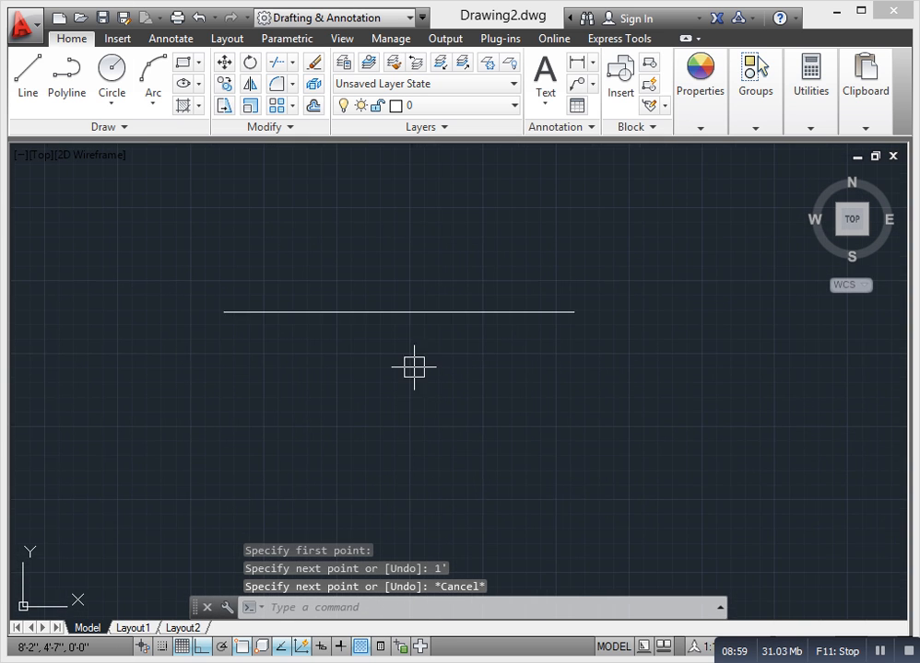
{"action": "mouse_move", "coordinate": [358, 336]}
{"action": "middle_mouse_down"}
{"action": "mouse_move", "coordinate": [373, 362]}
{"action": "mouse_move", "coordinate": [394, 360]}
{"action": "middle_mouse_up"}
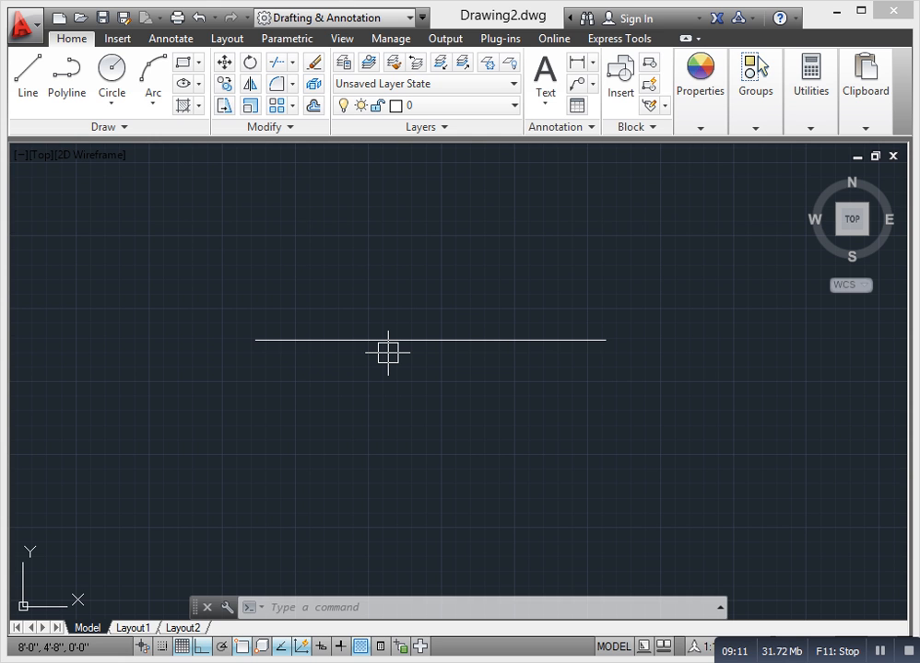
{"action": "scroll", "coordinate": [398, 391], "scroll_direction": "down", "scroll_amount": 2}
{"action": "scroll", "coordinate": [363, 326], "scroll_direction": "up", "scroll_amount": 4}
{"action": "scroll", "coordinate": [381, 390], "scroll_direction": "down", "scroll_amount": 4}
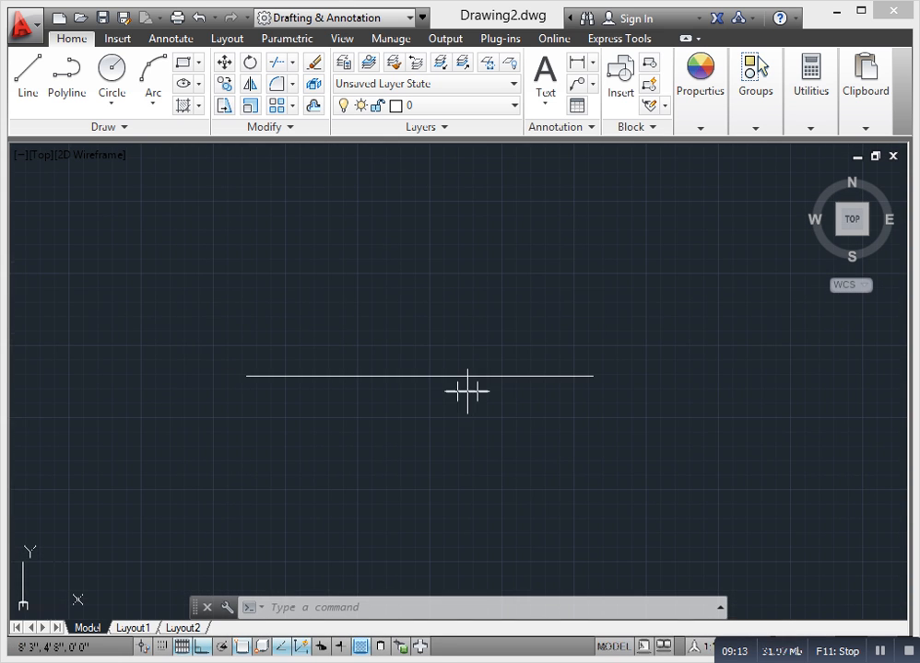
{"action": "scroll", "coordinate": [420, 380], "scroll_direction": "up", "scroll_amount": 2}
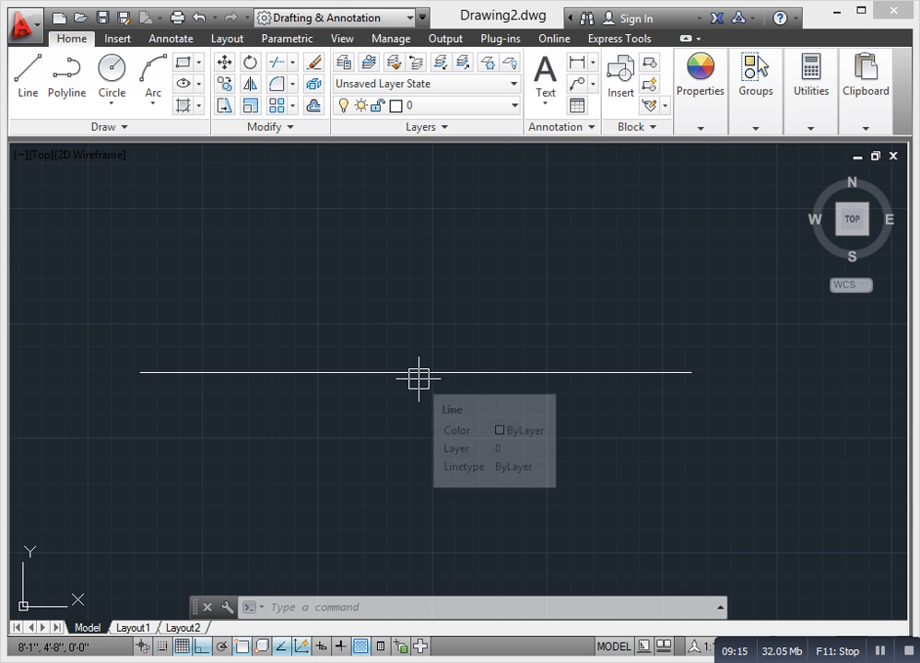
{"action": "scroll", "coordinate": [417, 426], "scroll_direction": "down", "scroll_amount": 2}
{"action": "scroll", "coordinate": [388, 364], "scroll_direction": "up", "scroll_amount": 2}
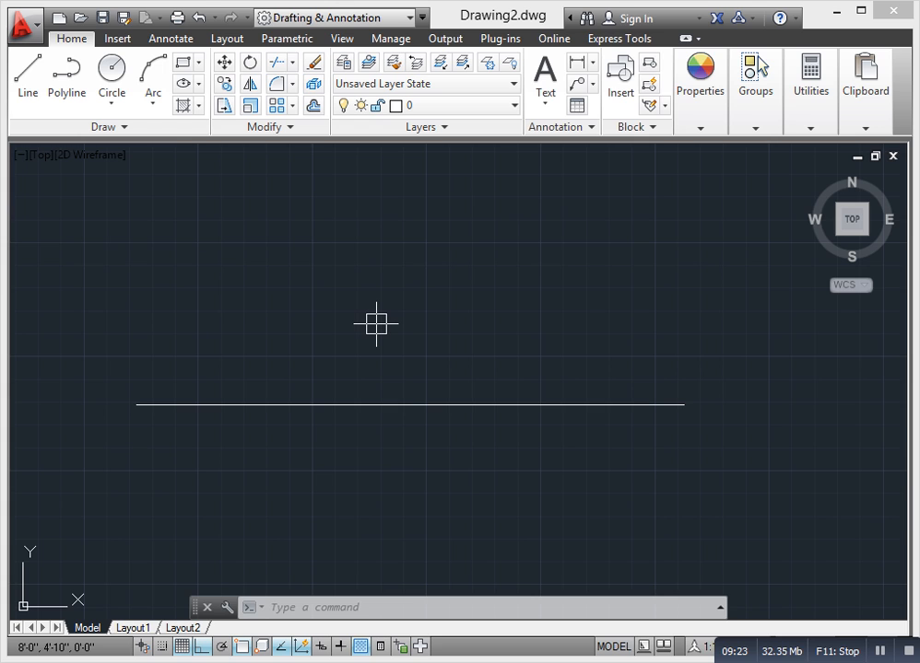
- Draw a horizontal line 2' long above the 1' line, starting near its left end, and end the Line command
{"action": "type", "text": "L"}
{"action": "key", "text": "Return"}
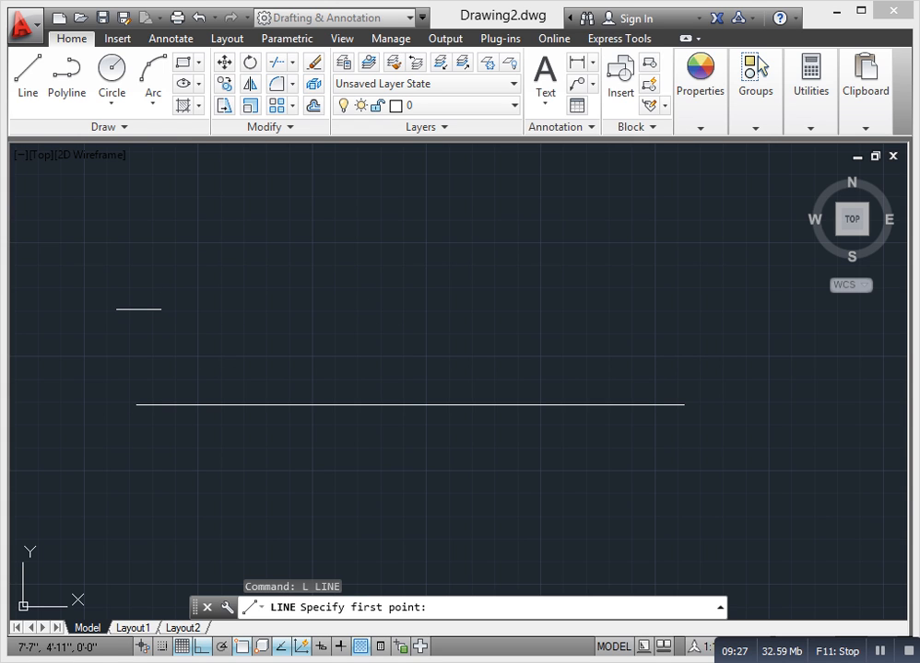
{"action": "left_click", "coordinate": [139, 309]}
{"action": "type", "text": "2'"}
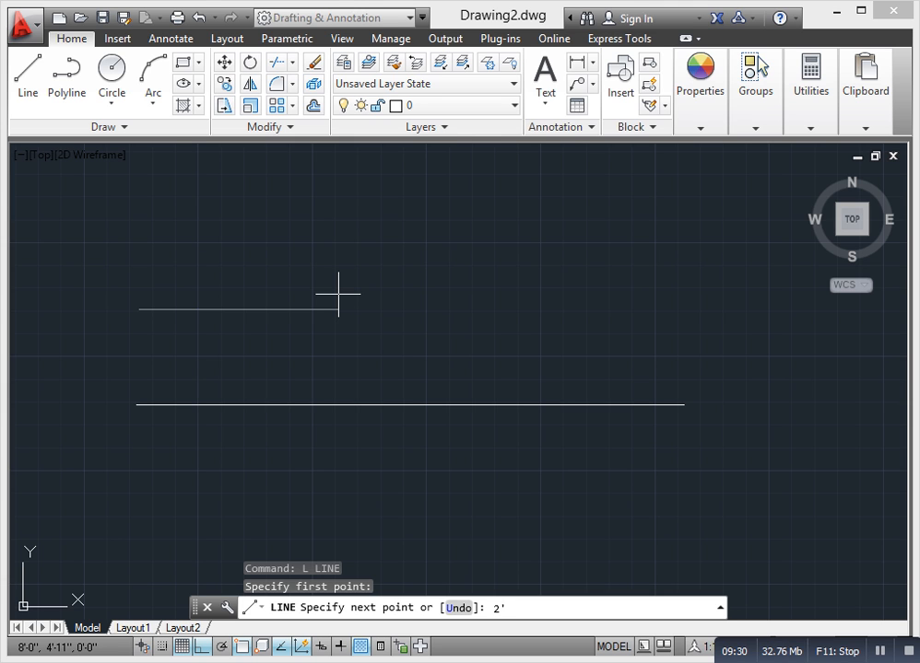
{"action": "key", "text": "Return"}
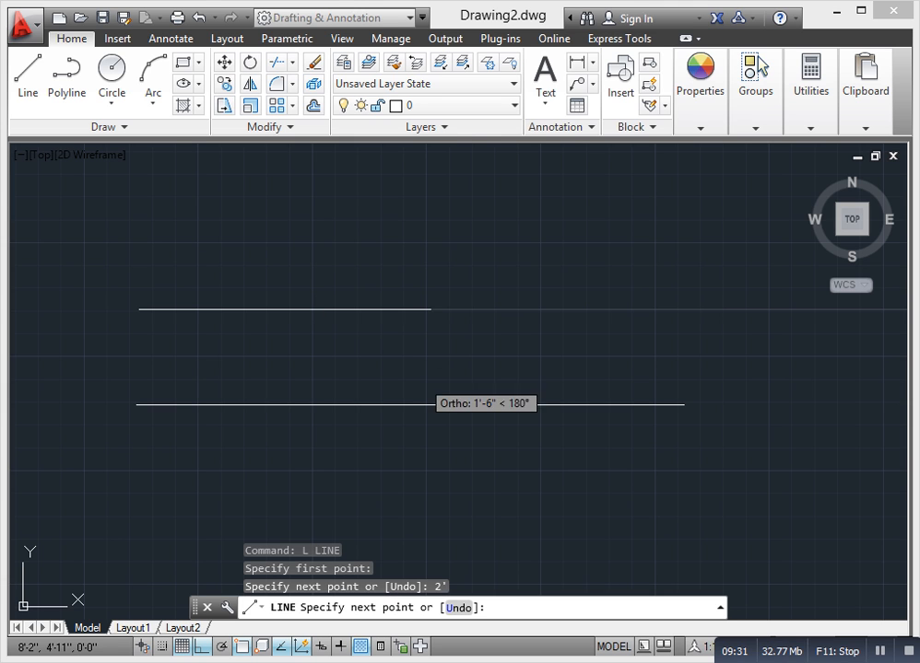
{"action": "middle_click_drag", "start_coordinate": [541, 357], "coordinate": [303, 369]}
{"action": "key", "text": "Escape"}
{"action": "key", "text": "Escape"}
- Draw a horizontal line 3' long below the 1' line, starting near its left end, and end the Line command
{"action": "scroll", "coordinate": [468, 353], "scroll_direction": "down", "scroll_amount": 5}
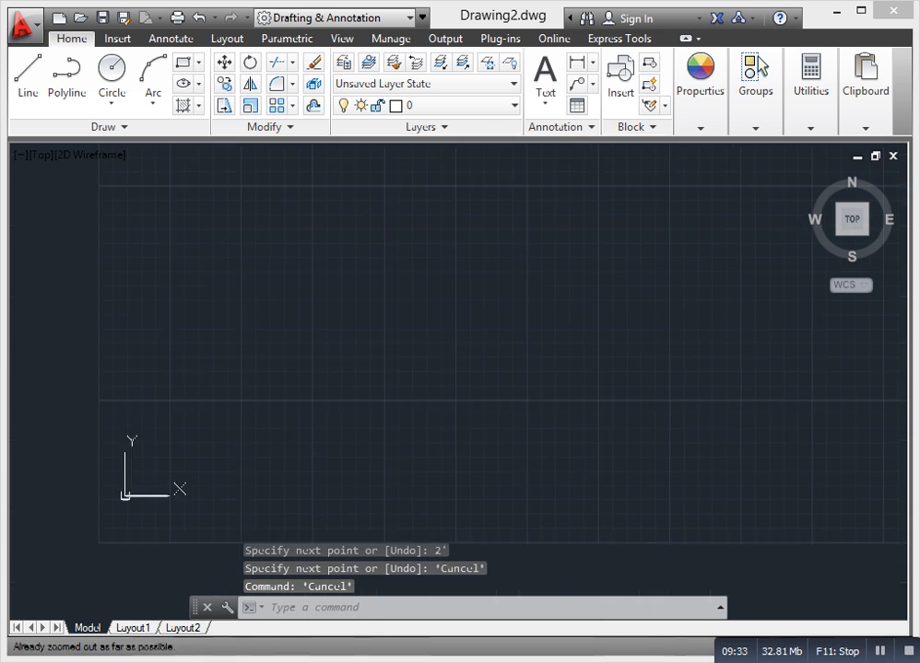
{"action": "scroll", "coordinate": [449, 337], "scroll_direction": "up", "scroll_amount": 3}
{"action": "type", "text": "L"}
{"action": "key", "text": "Return"}
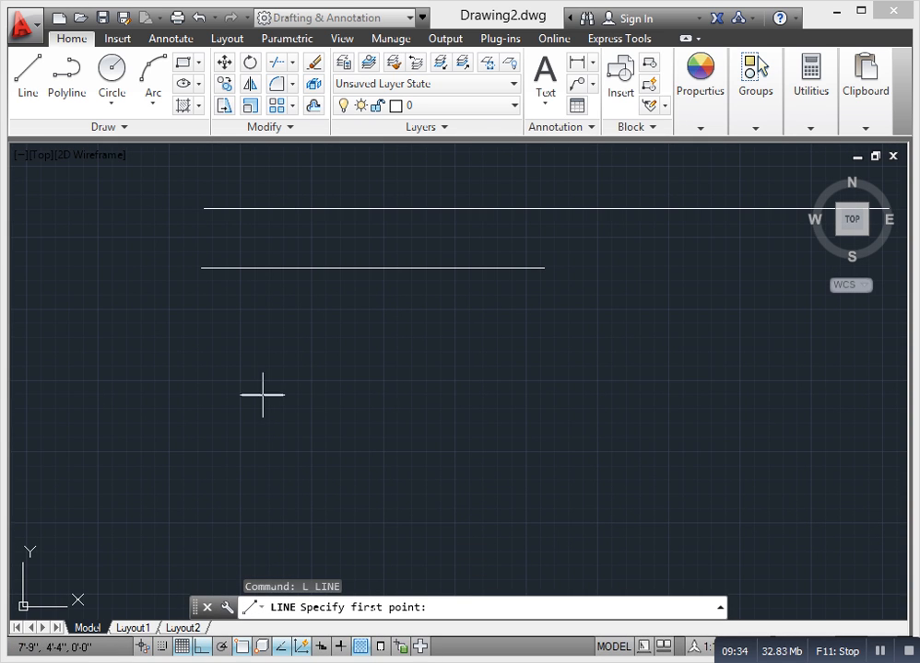
{"action": "left_click", "coordinate": [208, 371]}
{"action": "type", "text": "3'"}
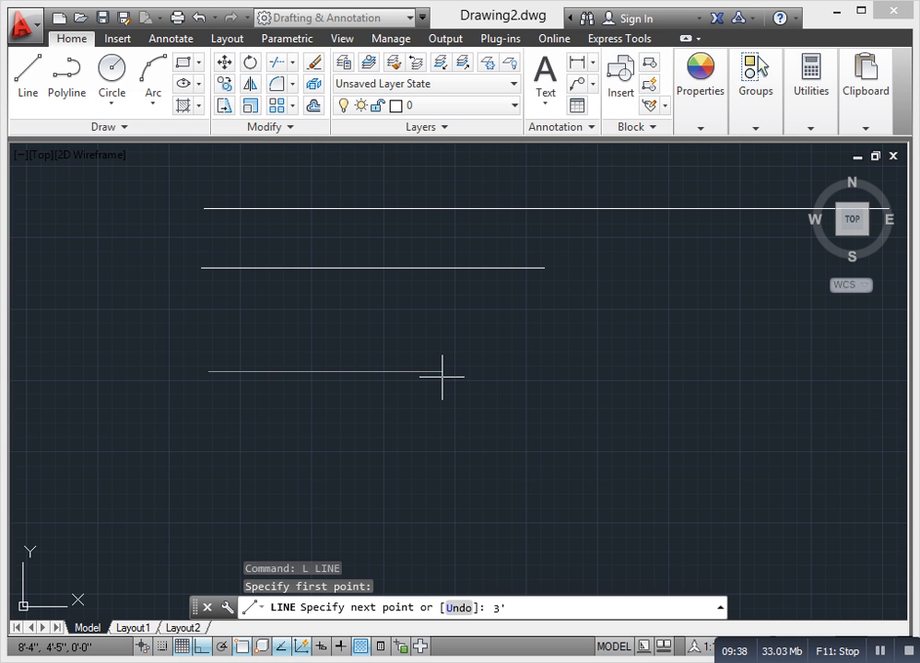
{"action": "key", "text": "Return"}
{"action": "key", "text": "Escape"}
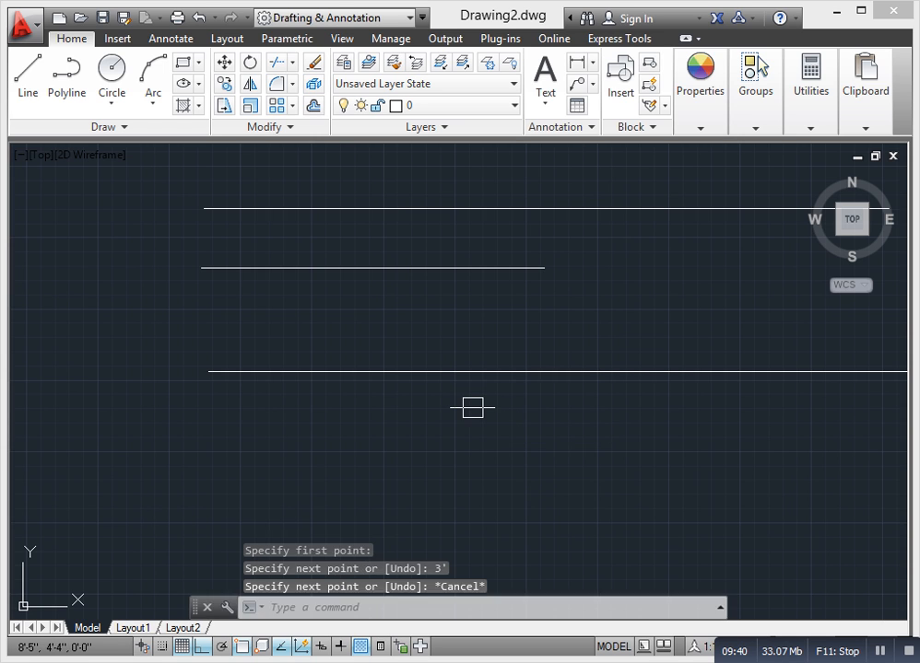
{"action": "key", "text": "Escape"}
{"action": "key", "text": "Escape"}
- Draw a horizontal line 4' long below the 3' line, starting near its left end, and end the Line command
{"action": "type", "text": "l"}
{"action": "key", "text": "Return"}
{"action": "left_click", "coordinate": [209, 456]}
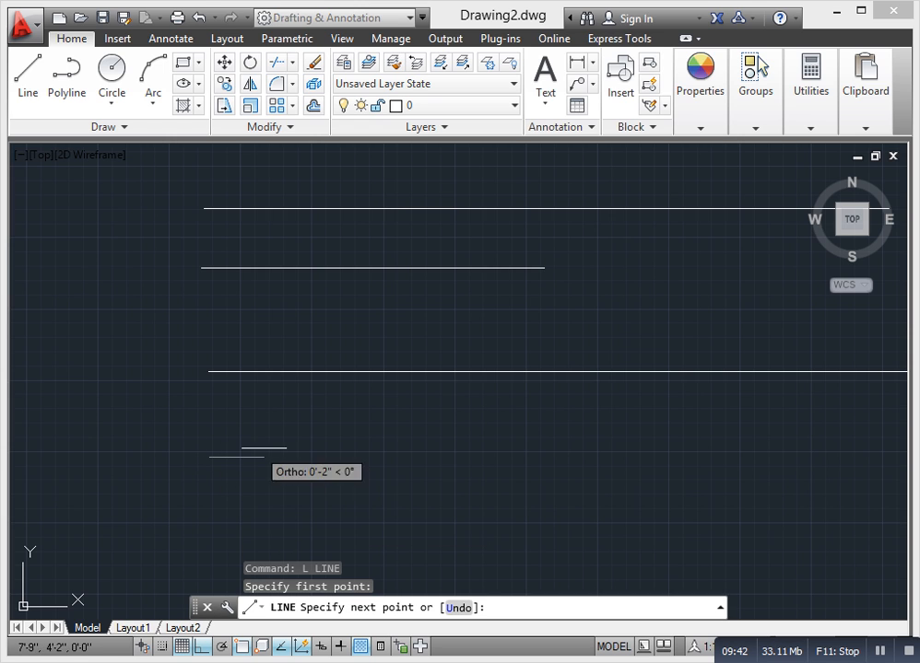
{"action": "type", "text": "4'"}
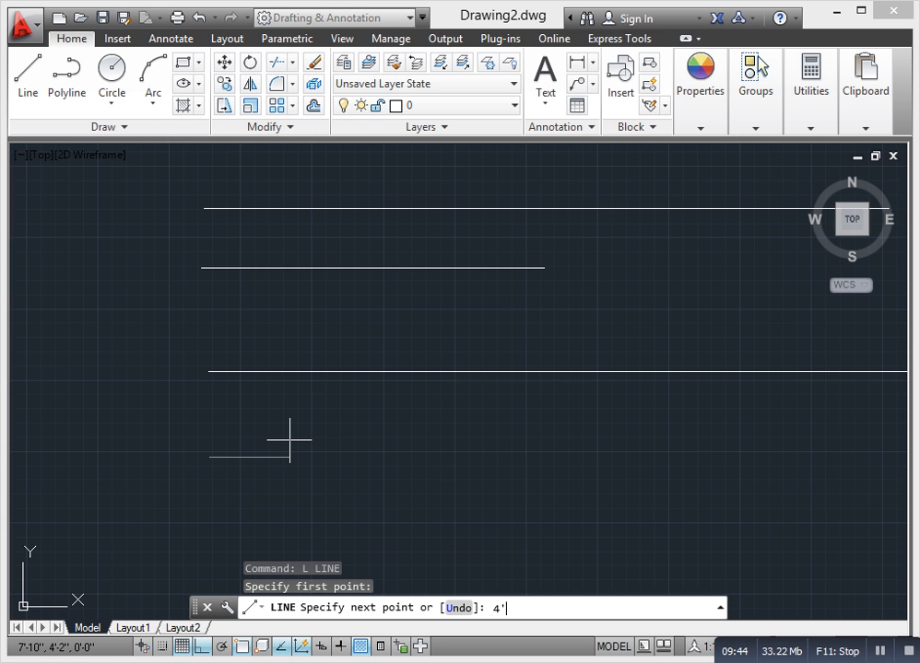
{"action": "key", "text": "Return"}
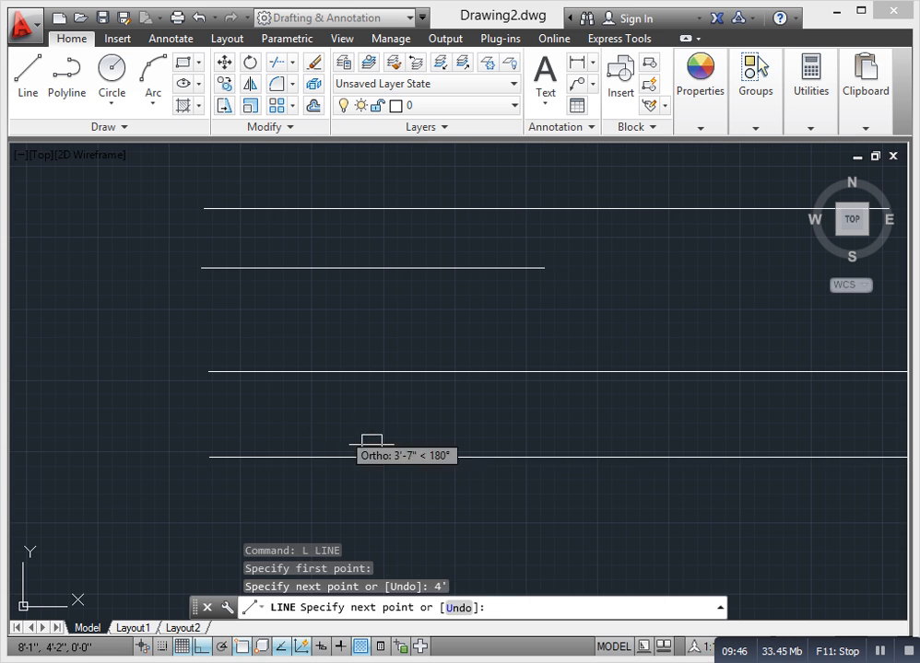
{"action": "key", "text": "Escape"}
- Examine the four horizontal lines, paying attention to the full extent of the 4' line at the bottom
{"action": "scroll", "coordinate": [478, 450], "scroll_direction": "down", "scroll_amount": 2}
{"action": "middle_click_drag", "start_coordinate": [378, 480], "coordinate": [231, 450]}
{"action": "mouse_move", "coordinate": [391, 458]}
{"action": "middle_mouse_down"}
{"action": "mouse_move", "coordinate": [713, 424]}
{"action": "mouse_move", "coordinate": [392, 448]}
{"action": "mouse_move", "coordinate": [505, 486]}
{"action": "middle_mouse_up"}
{"action": "scroll", "coordinate": [504, 485], "scroll_direction": "up", "scroll_amount": 5}
{"action": "scroll", "coordinate": [493, 475], "scroll_direction": "down", "scroll_amount": 6}
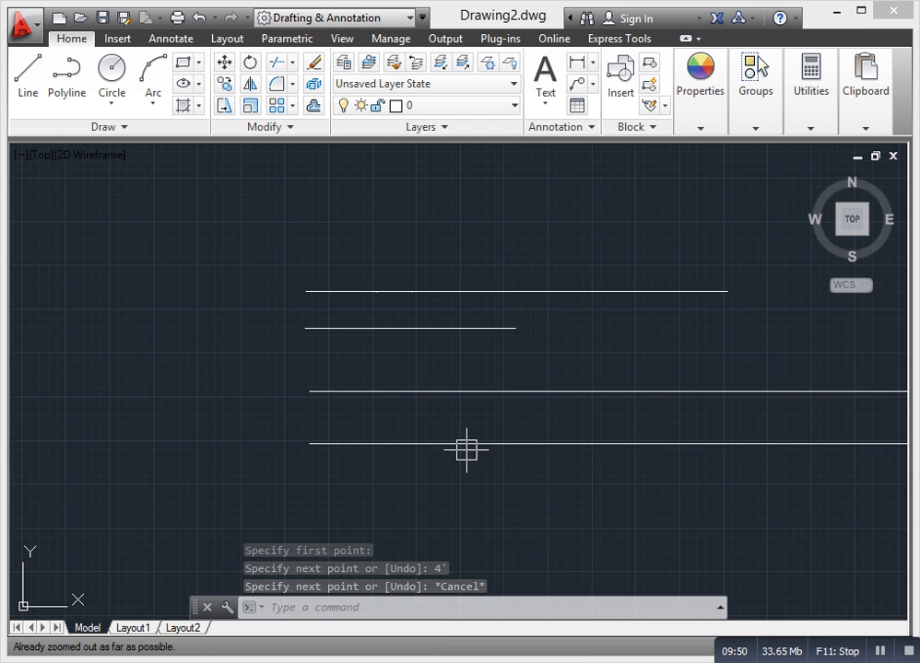
{"action": "scroll", "coordinate": [601, 453], "scroll_direction": "up", "scroll_amount": 2}
{"action": "scroll", "coordinate": [860, 429], "scroll_direction": "up", "scroll_amount": 3}
{"action": "scroll", "coordinate": [811, 431], "scroll_direction": "down", "scroll_amount": 3}
{"action": "scroll", "coordinate": [682, 420], "scroll_direction": "down", "scroll_amount": 2}
{"action": "scroll", "coordinate": [682, 419], "scroll_direction": "down", "scroll_amount": 4}
{"action": "middle_click_drag", "start_coordinate": [689, 418], "coordinate": [512, 426]}
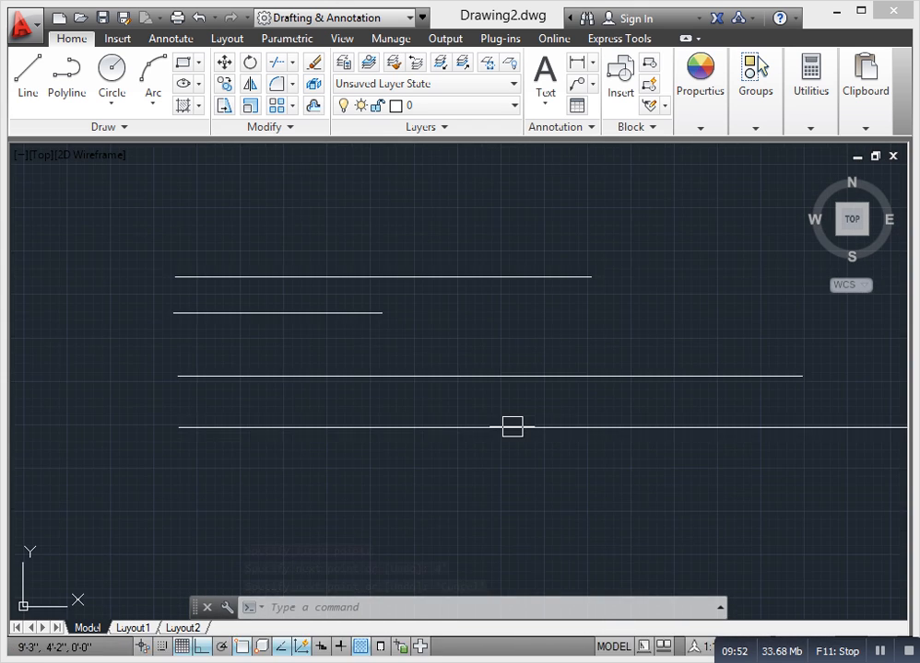
{"action": "mouse_move", "coordinate": [584, 430]}
{"action": "middle_mouse_down"}
{"action": "mouse_move", "coordinate": [584, 457]}
{"action": "mouse_move", "coordinate": [584, 430]}
{"action": "middle_mouse_up"}
{"action": "middle_click_drag", "start_coordinate": [367, 427], "coordinate": [394, 363]}
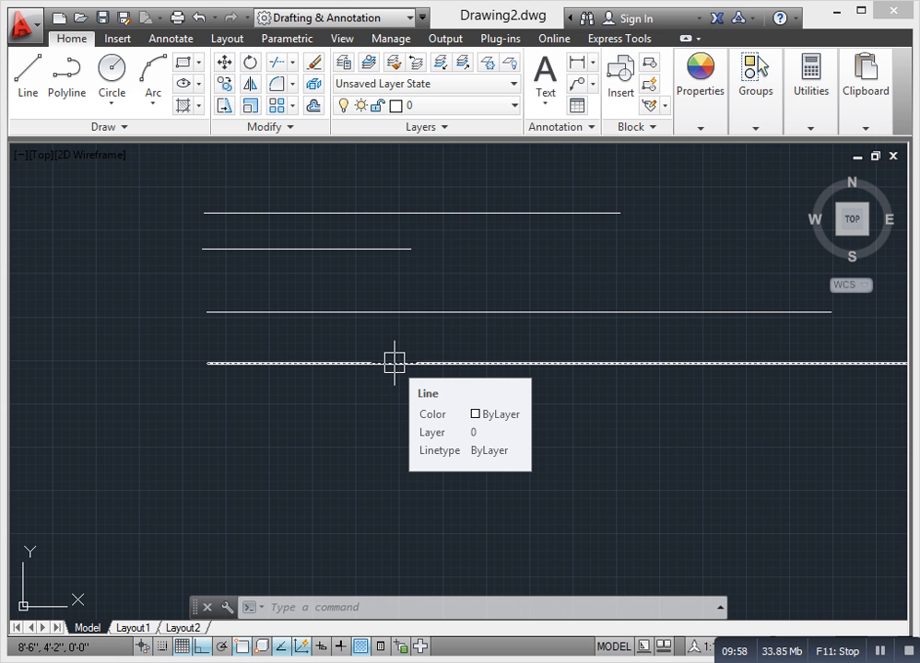
{"action": "mouse_move", "coordinate": [409, 381]}
{"action": "middle_mouse_down"}
{"action": "mouse_move", "coordinate": [418, 382]}
{"action": "mouse_move", "coordinate": [382, 460]}
{"action": "mouse_move", "coordinate": [381, 353]}
{"action": "mouse_move", "coordinate": [380, 372]}
{"action": "mouse_move", "coordinate": [503, 202]}
{"action": "mouse_move", "coordinate": [381, 470]}
{"action": "mouse_move", "coordinate": [532, 211]}
{"action": "mouse_move", "coordinate": [380, 470]}
{"action": "mouse_move", "coordinate": [381, 346]}
{"action": "mouse_move", "coordinate": [381, 429]}
{"action": "middle_mouse_up"}
{"action": "key", "text": "Escape"}
{"action": "key", "text": "Escape"}
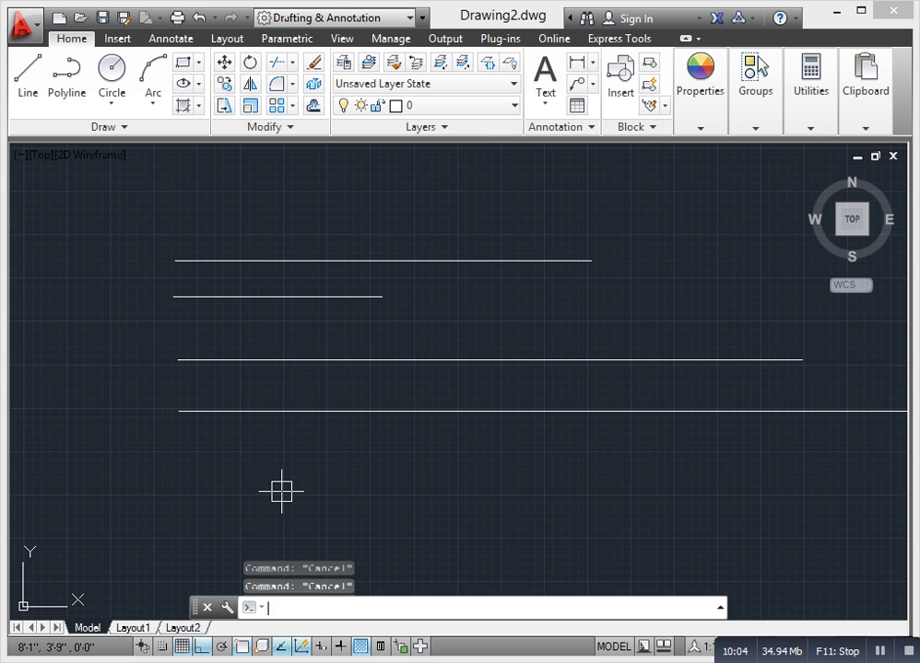
{"action": "key", "text": "Escape"}
{"action": "type", "text": "H"}
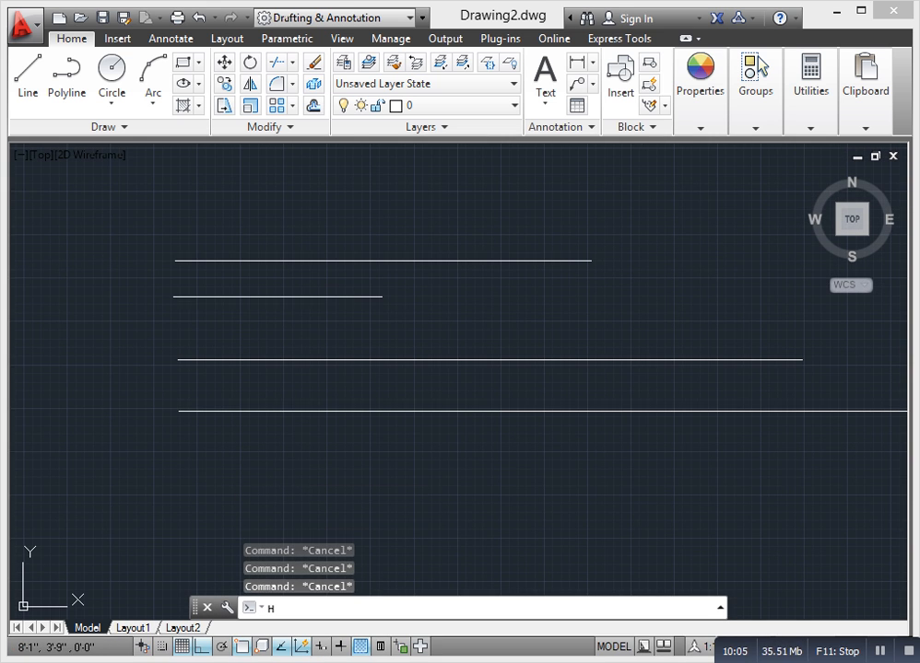
{"action": "key", "text": "Return"}
{"action": "key", "text": "Escape"}
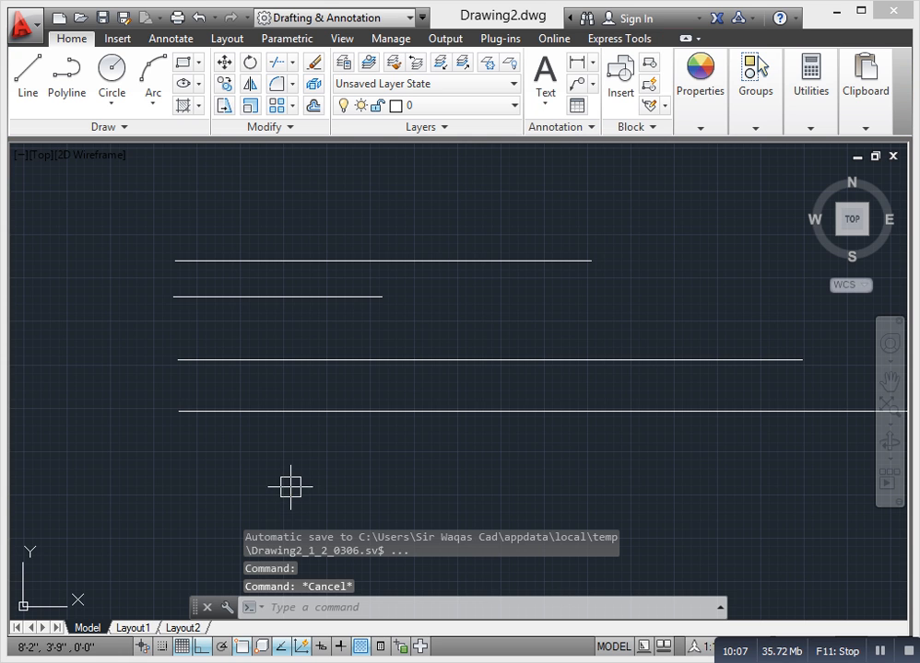
- Use the Pan command to shift the view of the four lines slightly upward, and end the command
{"action": "type", "text": "P"}
{"action": "key", "text": "Return"}
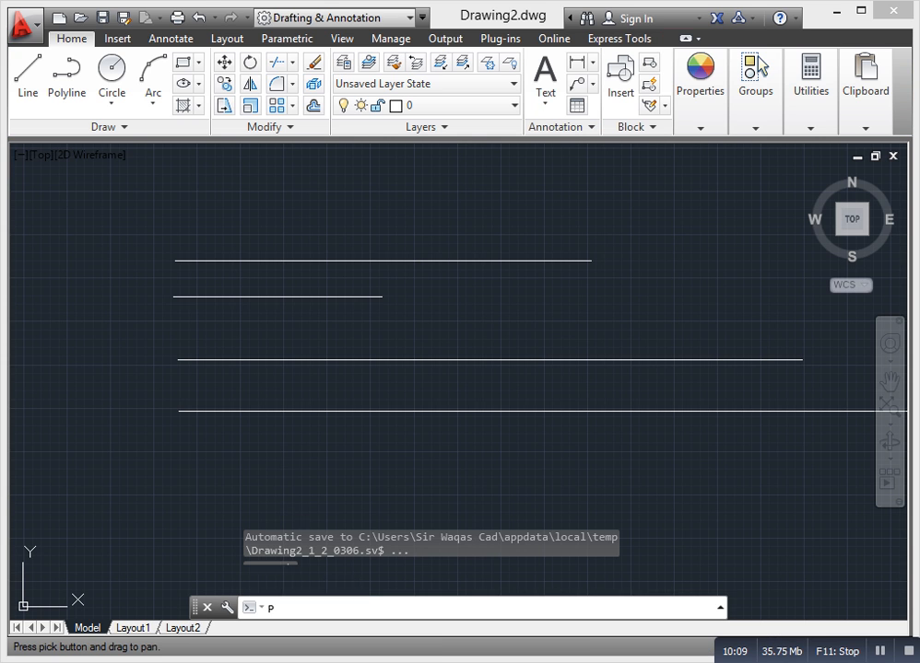
{"action": "key", "text": "Return"}
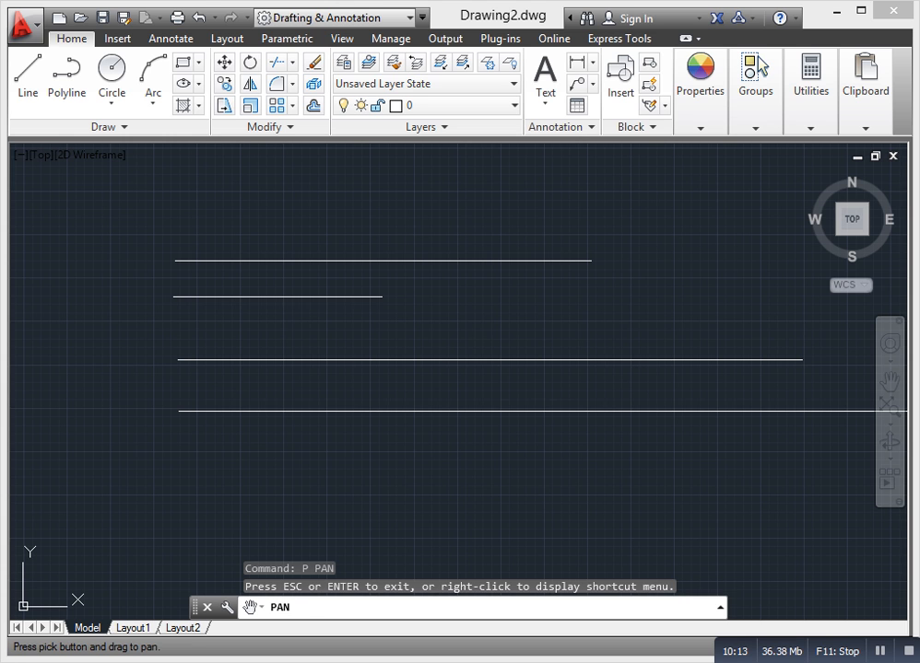
{"action": "mouse_move", "coordinate": [461, 414]}
{"action": "left_mouse_down"}
{"action": "mouse_move", "coordinate": [486, 346]}
{"action": "mouse_move", "coordinate": [488, 303]}
{"action": "mouse_move", "coordinate": [488, 421]}
{"action": "mouse_move", "coordinate": [488, 297]}
{"action": "mouse_move", "coordinate": [489, 430]}
{"action": "mouse_move", "coordinate": [488, 390]}
{"action": "left_mouse_up"}
{"action": "key", "text": "Escape"}
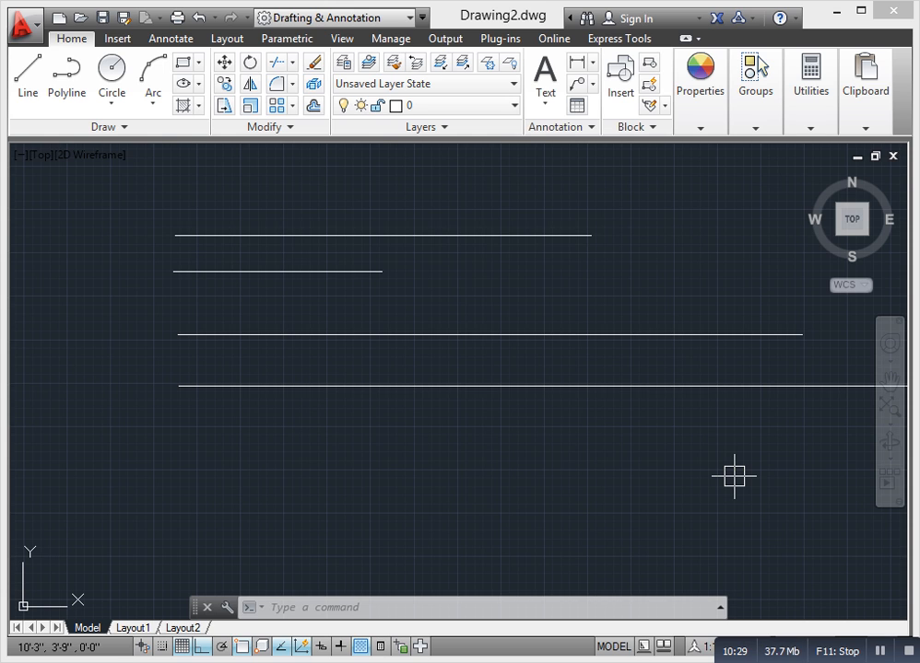
{"action": "key", "text": "Escape"}
{"action": "key", "text": "Escape"}
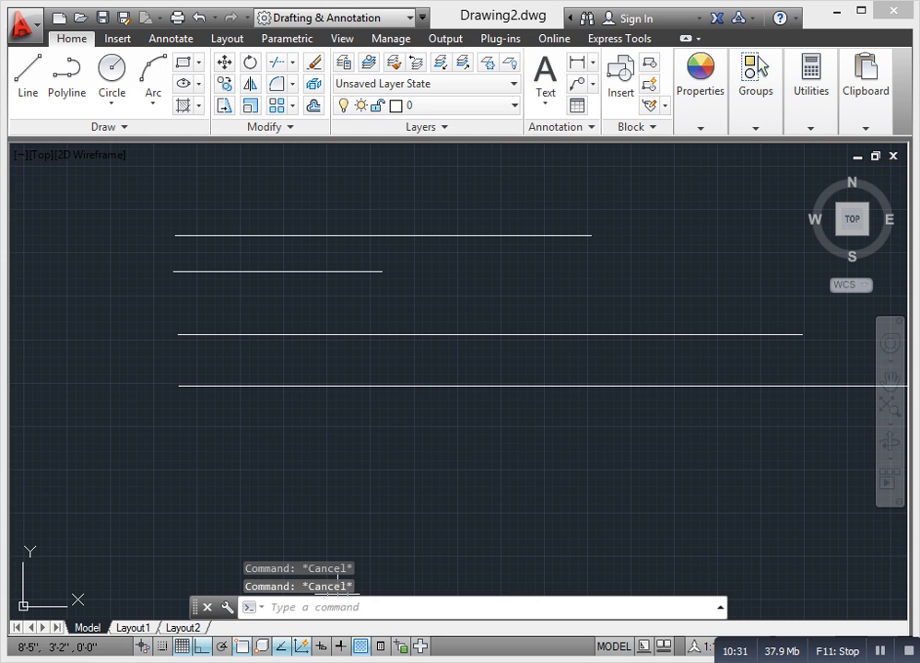
- Use the Zoom command with the All option to show the whole drawing
{"action": "left_click", "coordinate": [338, 606]}
{"action": "type", "text": "z"}
{"action": "key", "text": "Return"}
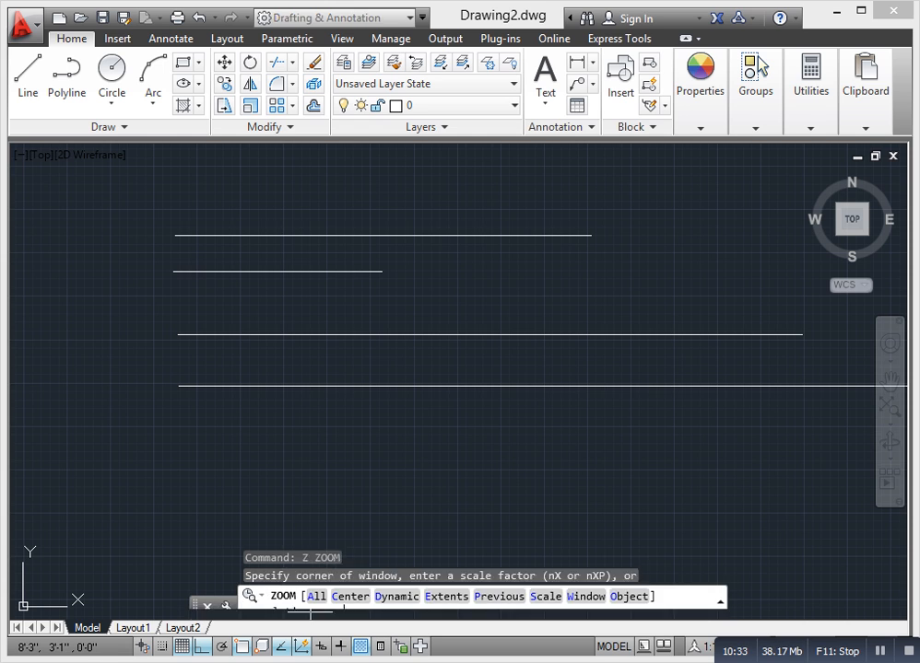
{"action": "type", "text": "A"}
{"action": "key", "text": "Return"}
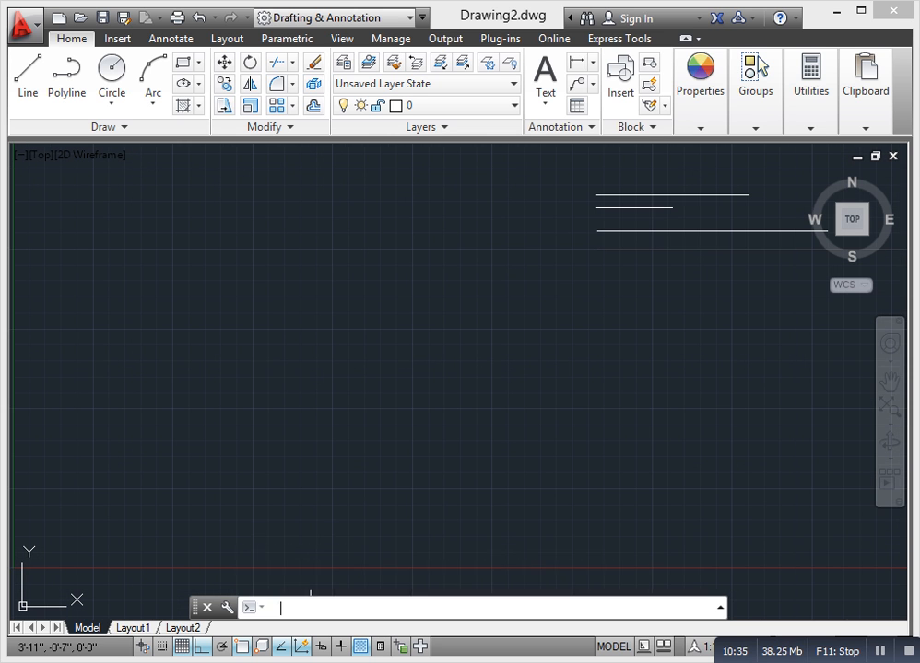
- Compare the lengths of the 1', 2', 3' and 4' lines at different magnifications
{"action": "scroll", "coordinate": [468, 425], "scroll_direction": "up", "scroll_amount": 6}
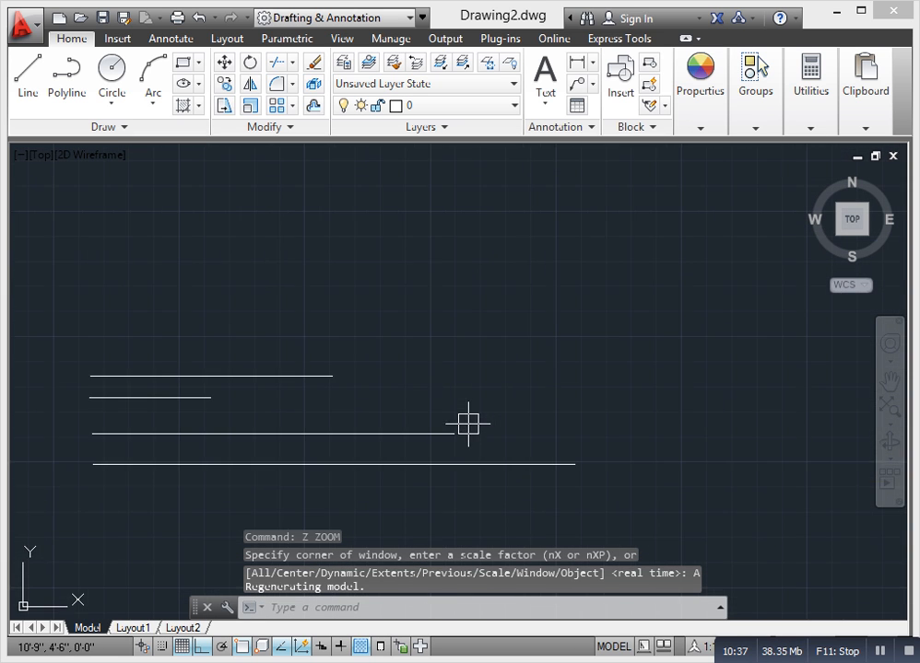
{"action": "scroll", "coordinate": [394, 419], "scroll_direction": "down", "scroll_amount": 8}
{"action": "scroll", "coordinate": [386, 339], "scroll_direction": "up", "scroll_amount": 10}
{"action": "scroll", "coordinate": [386, 340], "scroll_direction": "down", "scroll_amount": 6}
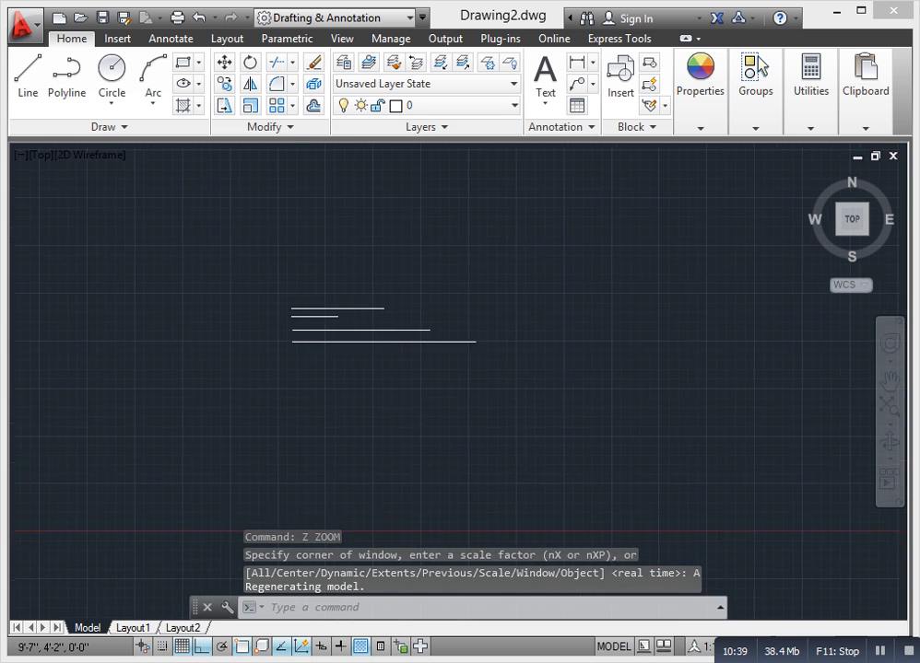
{"action": "scroll", "coordinate": [349, 296], "scroll_direction": "up", "scroll_amount": 6}
{"action": "scroll", "coordinate": [345, 297], "scroll_direction": "down", "scroll_amount": 8}
{"action": "scroll", "coordinate": [376, 378], "scroll_direction": "up", "scroll_amount": 8}
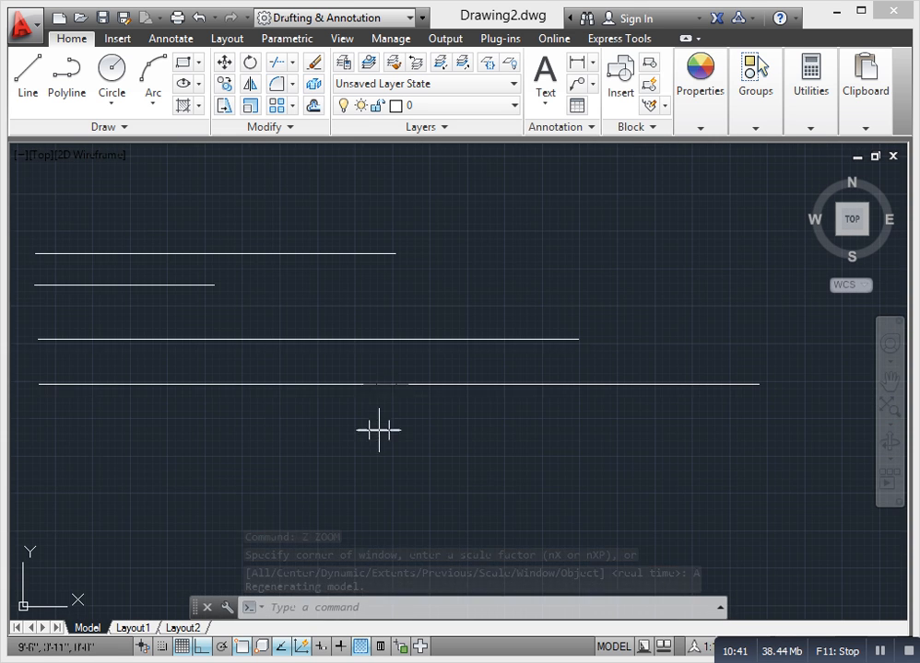
{"action": "scroll", "coordinate": [306, 375], "scroll_direction": "down", "scroll_amount": 3}
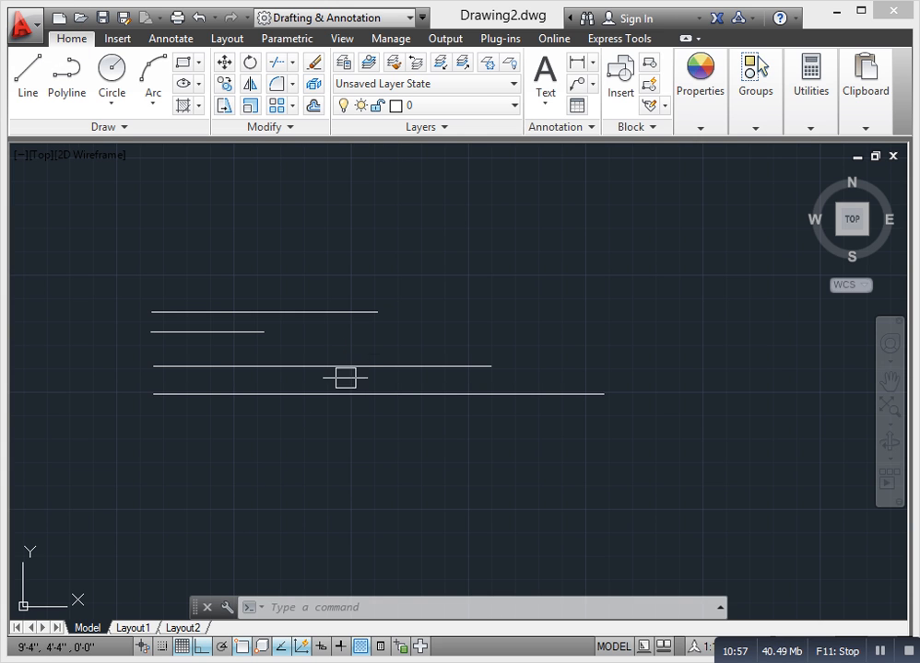
{"action": "middle_click_drag", "start_coordinate": [267, 402], "coordinate": [300, 469]}
{"action": "scroll", "coordinate": [292, 390], "scroll_direction": "up", "scroll_amount": 2}
{"action": "scroll", "coordinate": [292, 390], "scroll_direction": "down", "scroll_amount": 2}
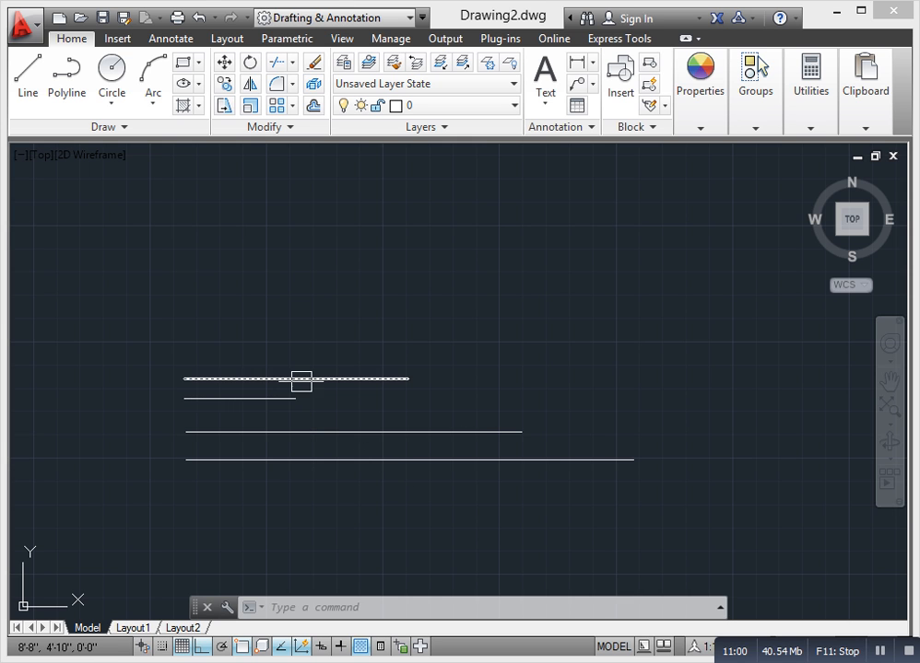
{"action": "scroll", "coordinate": [302, 380], "scroll_direction": "up", "scroll_amount": 4}
{"action": "middle_click_drag", "start_coordinate": [259, 404], "coordinate": [320, 353]}
{"action": "middle_click_drag", "start_coordinate": [403, 347], "coordinate": [442, 328]}
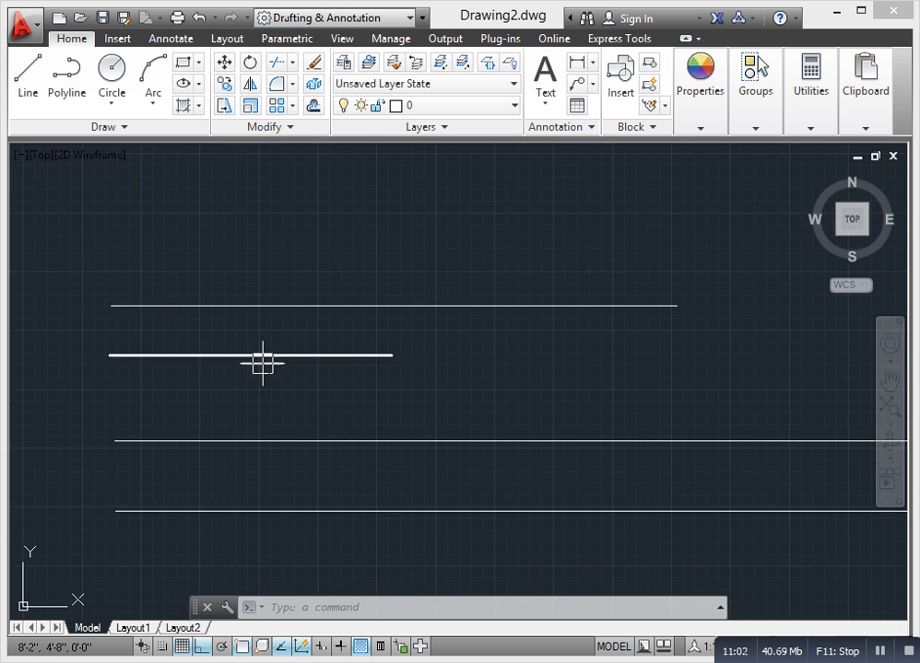
{"action": "mouse_move", "coordinate": [265, 399]}
{"action": "middle_mouse_down"}
{"action": "mouse_move", "coordinate": [339, 421]}
{"action": "mouse_move", "coordinate": [212, 403]}
{"action": "middle_mouse_up"}
{"action": "scroll", "coordinate": [339, 421], "scroll_direction": "down", "scroll_amount": 2}
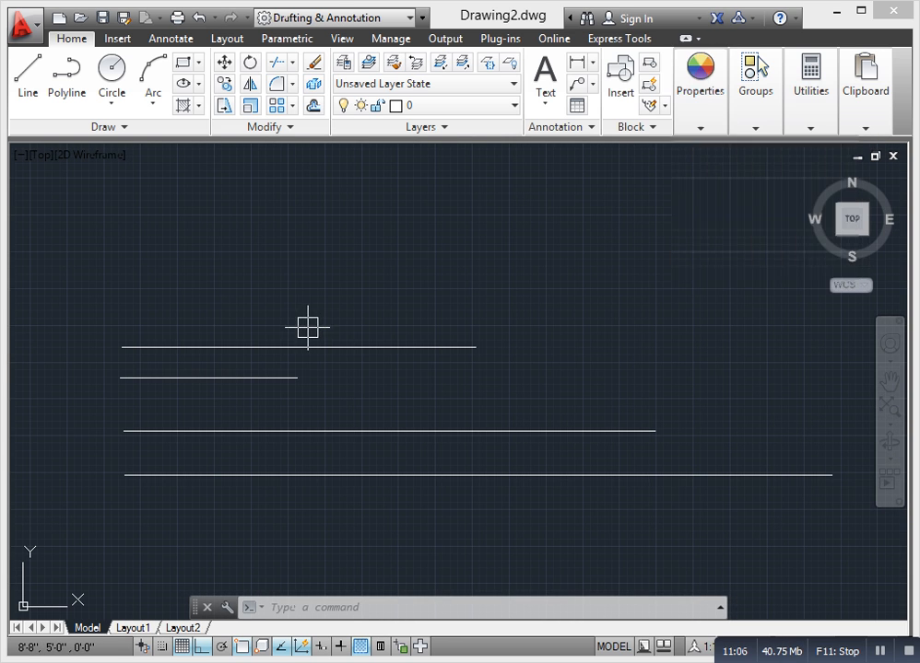
- Measure the length of the lowest line from its left endpoint to its right endpoint with the Dist command
{"action": "key", "text": "Escape"}
{"action": "key", "text": "Escape"}
{"action": "key", "text": "Escape"}
{"action": "type", "text": "di"}
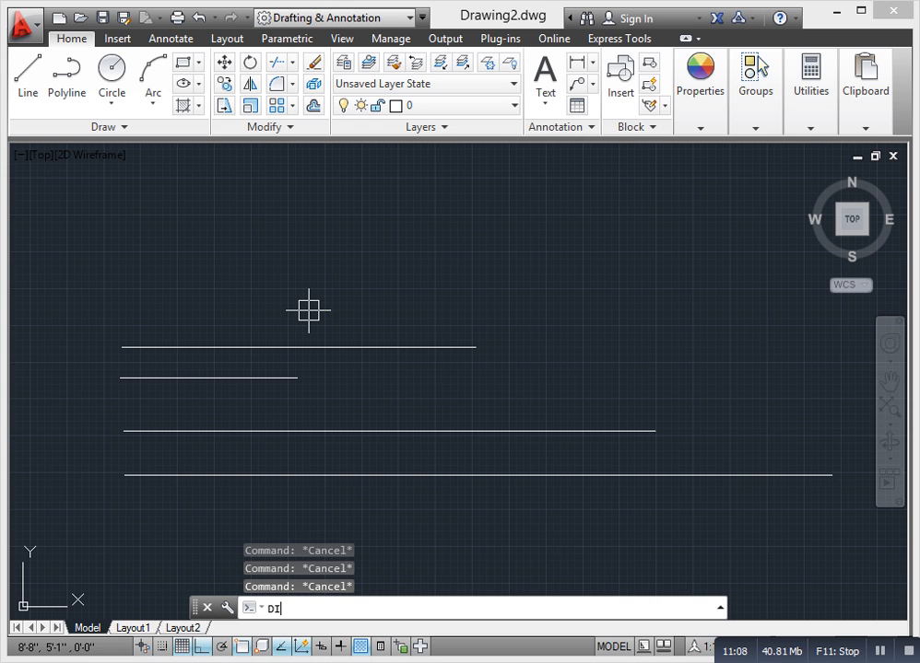
{"action": "key", "text": "Return"}
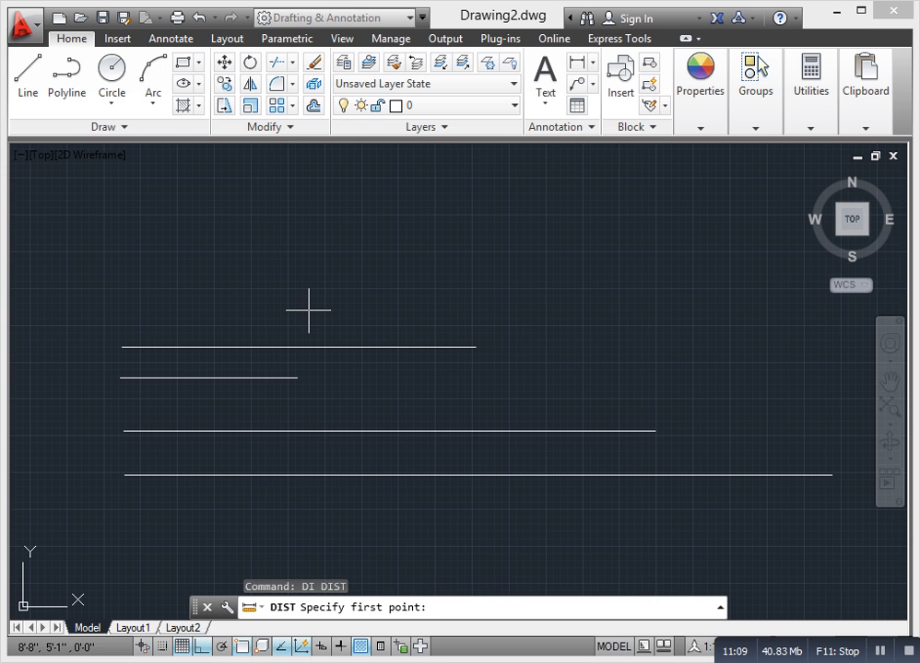
{"action": "left_click", "coordinate": [125, 476]}
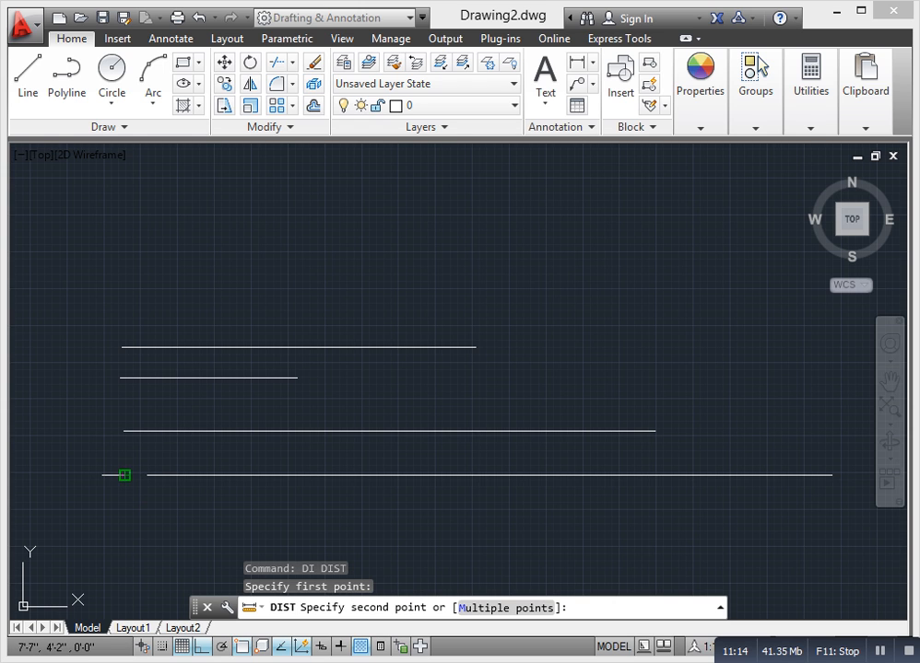
{"action": "left_click", "coordinate": [832, 475]}
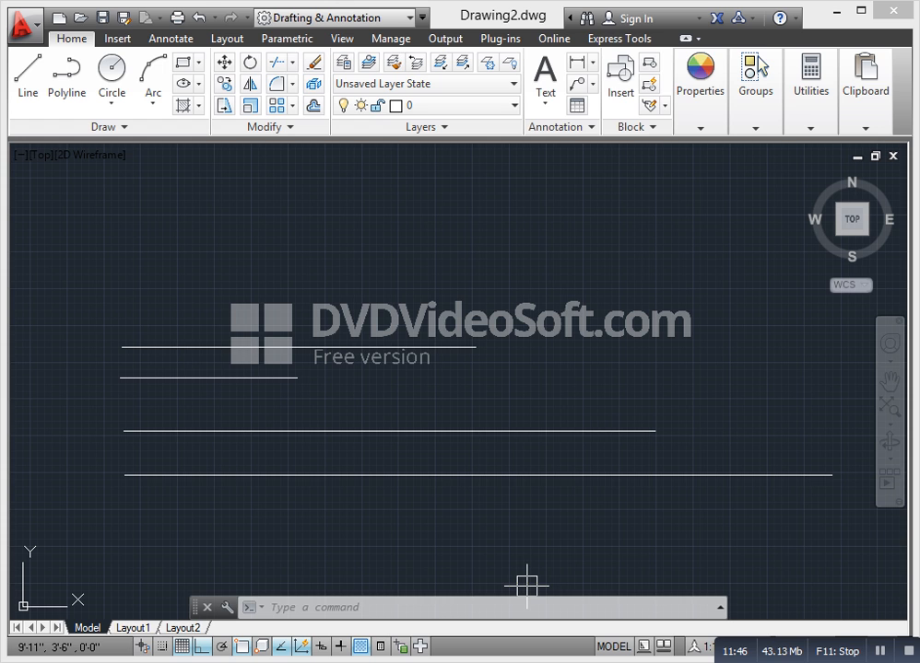
- Display the command history to read the distance result, and close it
{"action": "key", "text": "F2"}
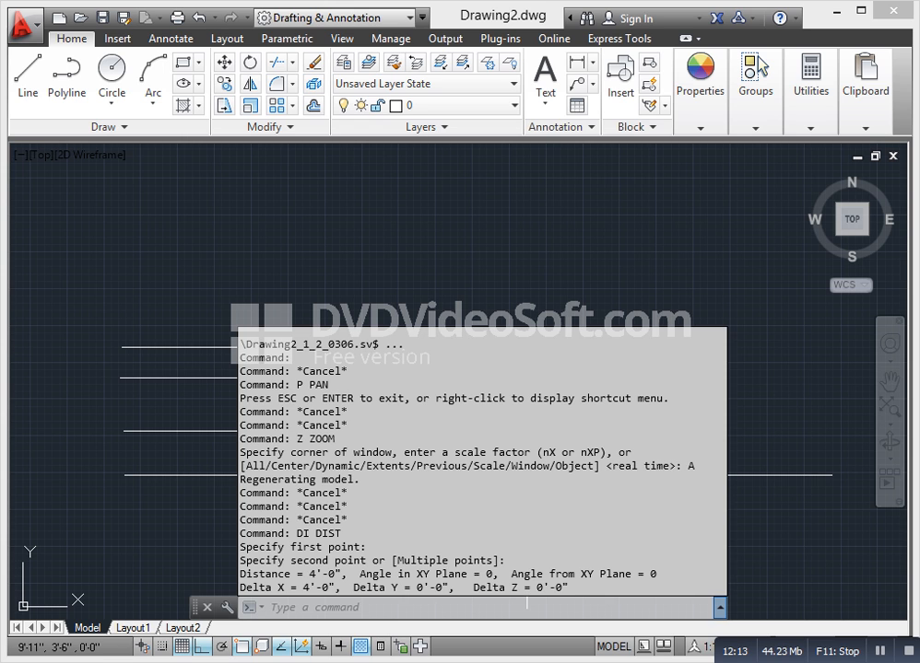
{"action": "key", "text": "Escape"}
{"action": "key", "text": "Escape"}
{"action": "key", "text": "Escape"}
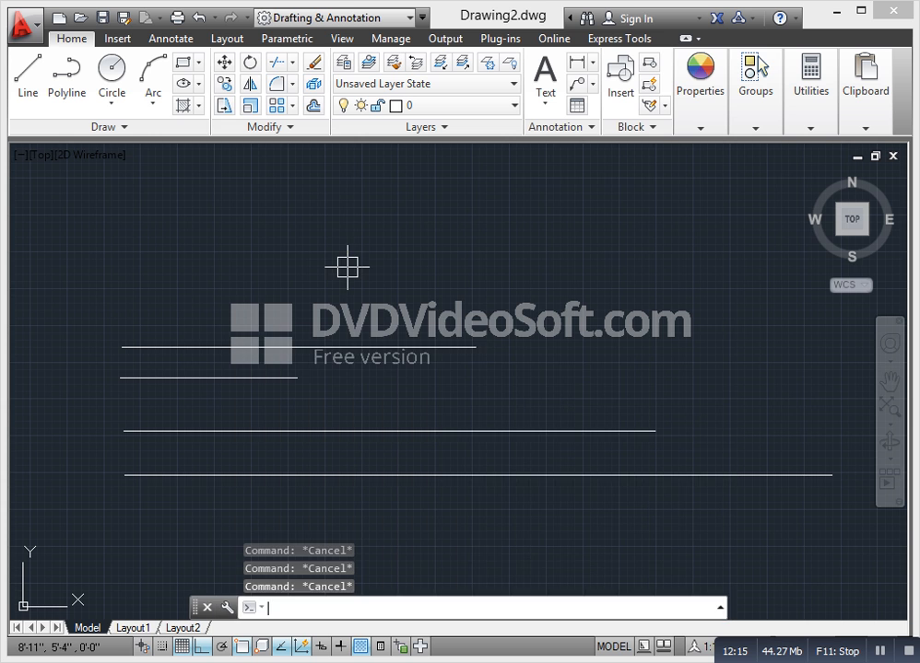
- Measure the length of the lowest horizontal line between its left and right endpoints with the Dist command
{"action": "scroll", "coordinate": [288, 431], "scroll_direction": "down", "scroll_amount": 3}
{"action": "type", "text": "di"}
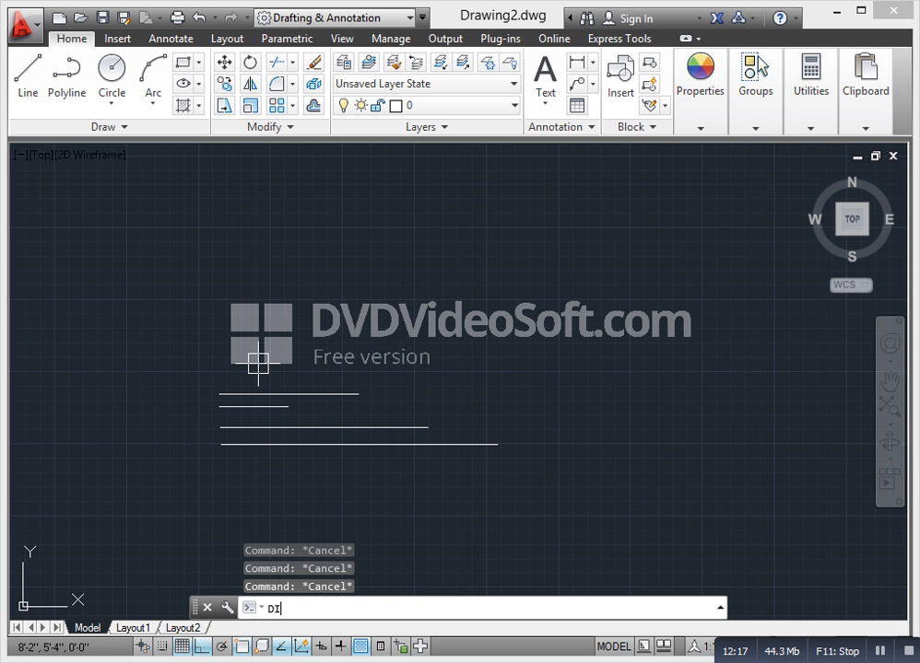
{"action": "key", "text": "Return"}
{"action": "scroll", "coordinate": [229, 410], "scroll_direction": "up", "scroll_amount": 3}
{"action": "scroll", "coordinate": [323, 446], "scroll_direction": "down", "scroll_amount": 1}
{"action": "middle_click_drag", "start_coordinate": [253, 481], "coordinate": [244, 410]}
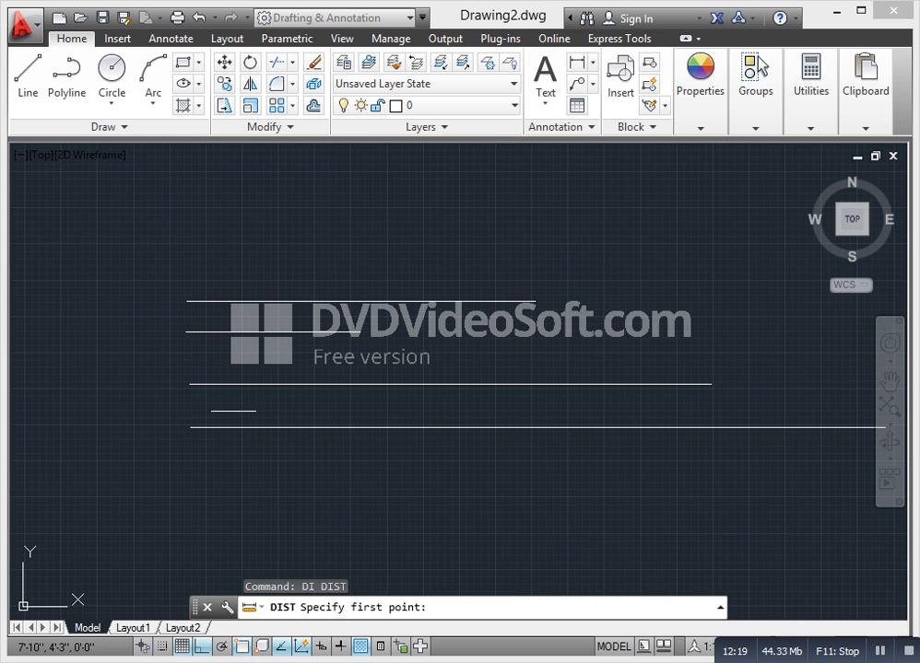
{"action": "scroll", "coordinate": [300, 452], "scroll_direction": "down", "scroll_amount": 2}
{"action": "scroll", "coordinate": [317, 457], "scroll_direction": "down", "scroll_amount": 2}
{"action": "scroll", "coordinate": [277, 466], "scroll_direction": "up", "scroll_amount": 4}
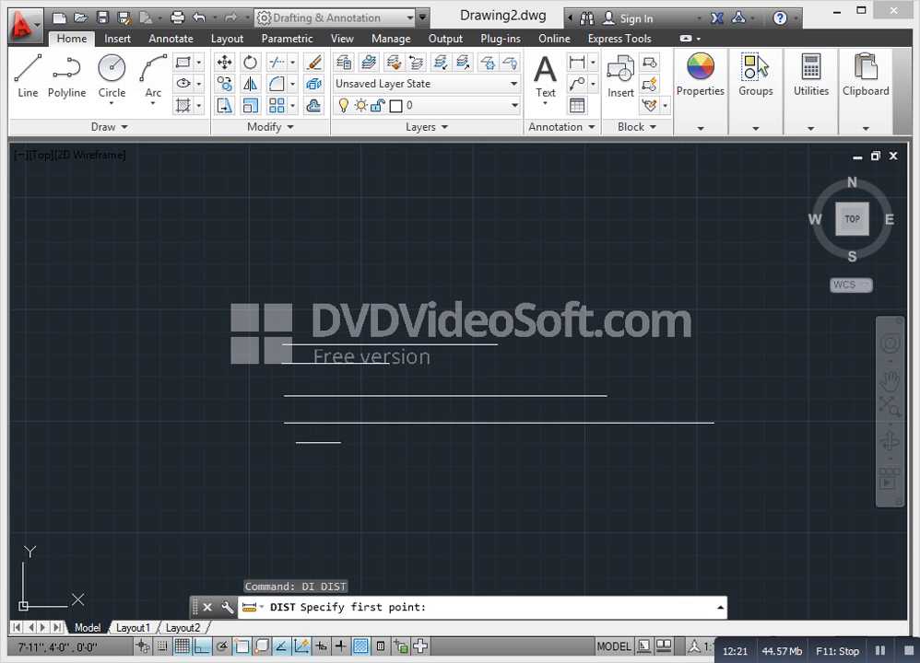
{"action": "left_click", "coordinate": [284, 423]}
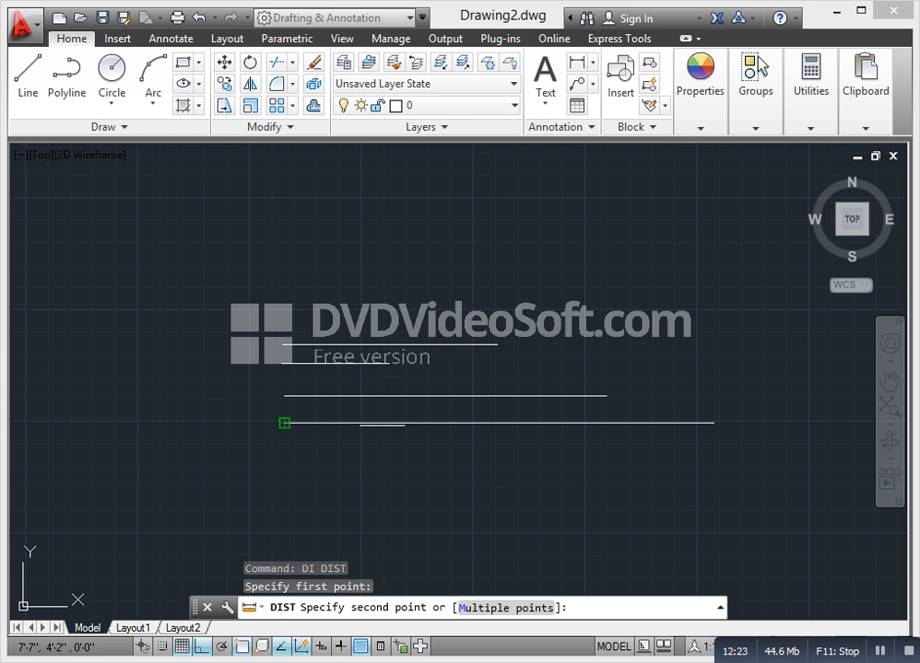
{"action": "left_click", "coordinate": [714, 423]}
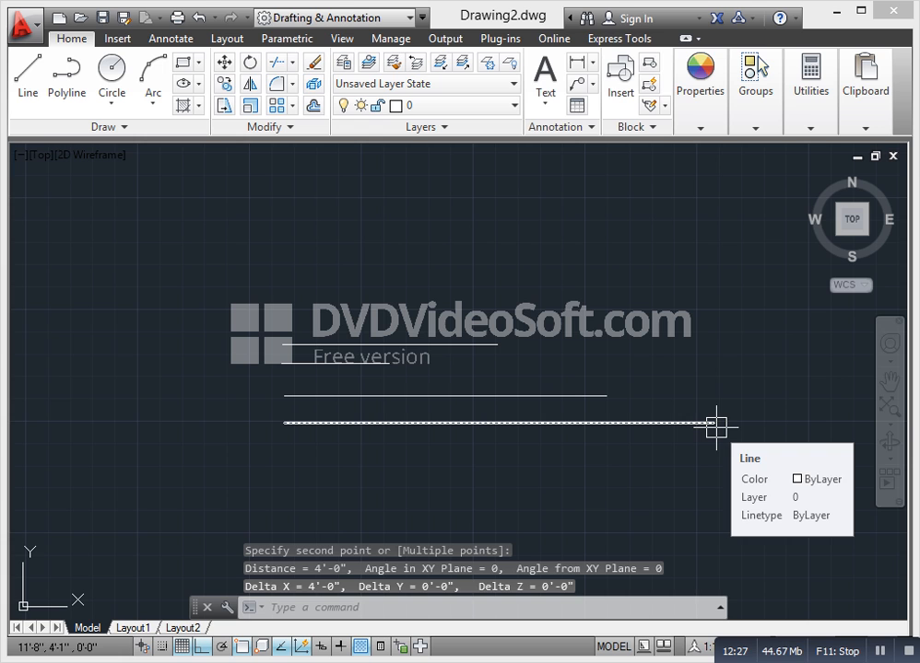
{"action": "key", "text": "Escape"}
{"action": "key", "text": "Escape"}
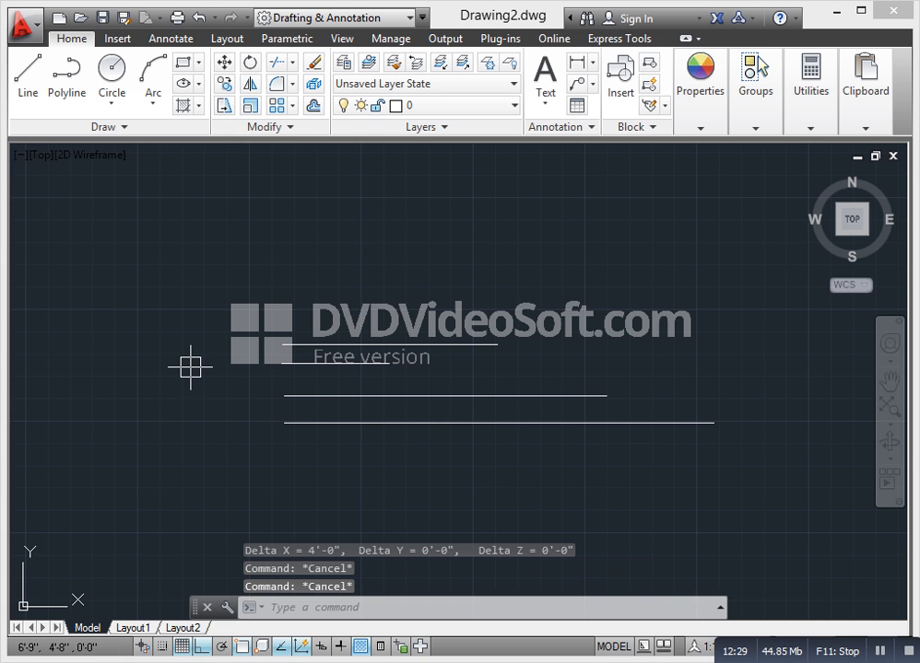
- Draw a vertical line about 1'-6" long to the left of the four horizontal lines
{"action": "type", "text": "l"}
{"action": "key", "text": "Return"}
{"action": "left_click", "coordinate": [171, 425]}
{"action": "left_click", "coordinate": [171, 276]}
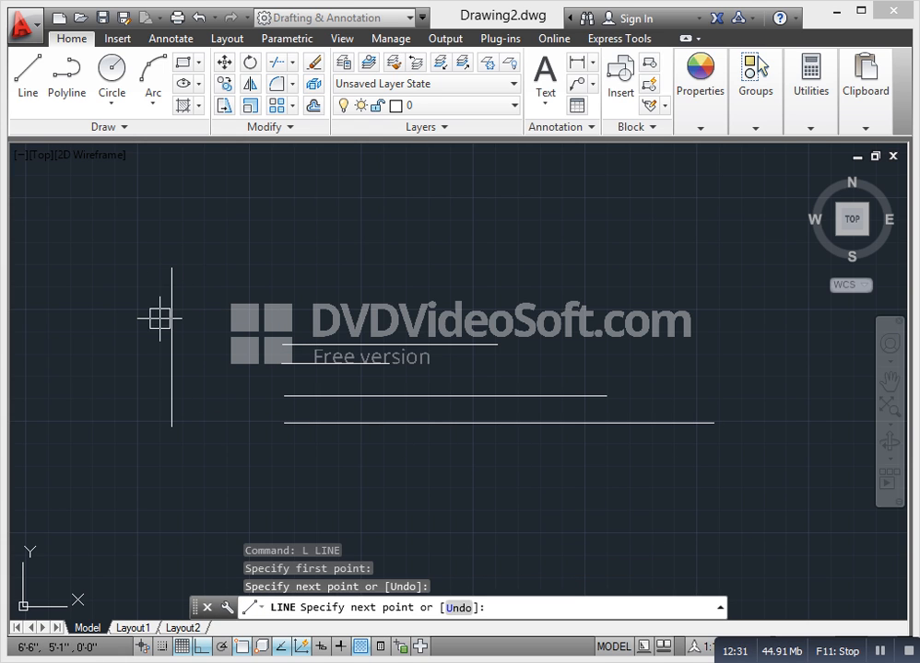
{"action": "key", "text": "Escape"}
{"action": "key", "text": "Escape"}
{"action": "key", "text": "Escape"}
- Measure the vertical line's length from its lower to its upper endpoint with the Dist command
{"action": "type", "text": "di"}
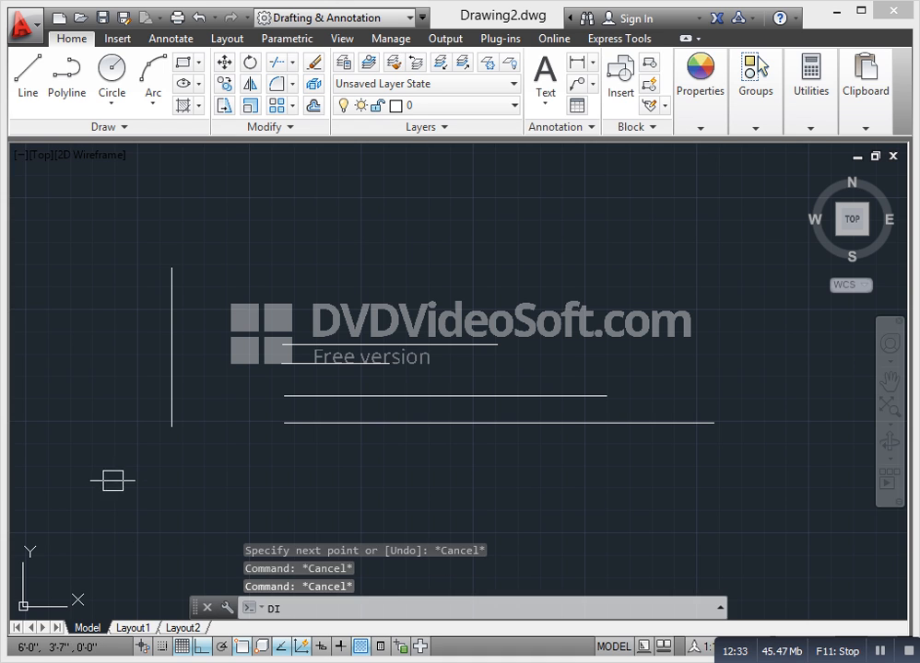
{"action": "key", "text": "Return"}
{"action": "left_click", "coordinate": [171, 426]}
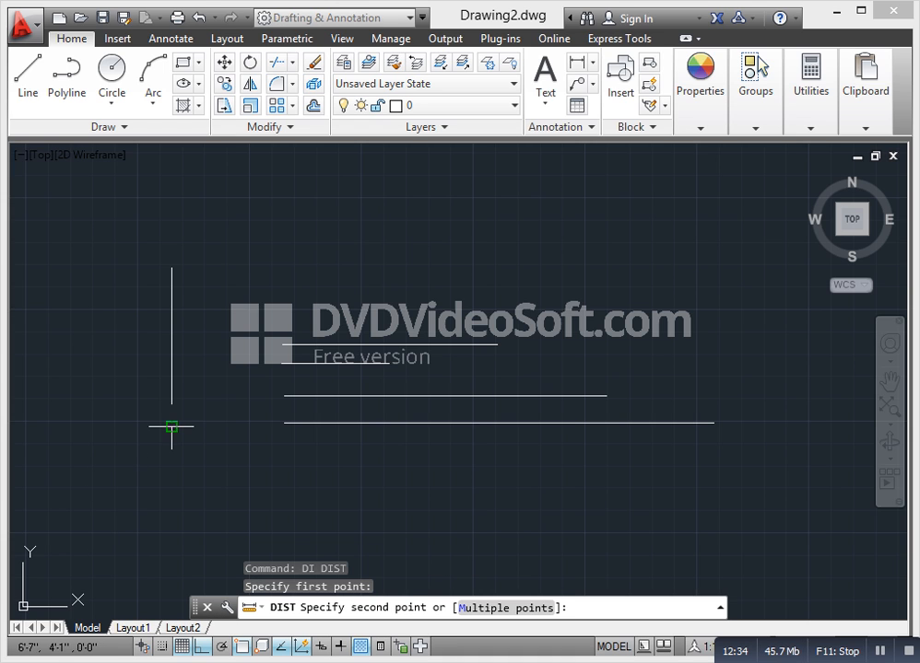
{"action": "left_click", "coordinate": [172, 268]}
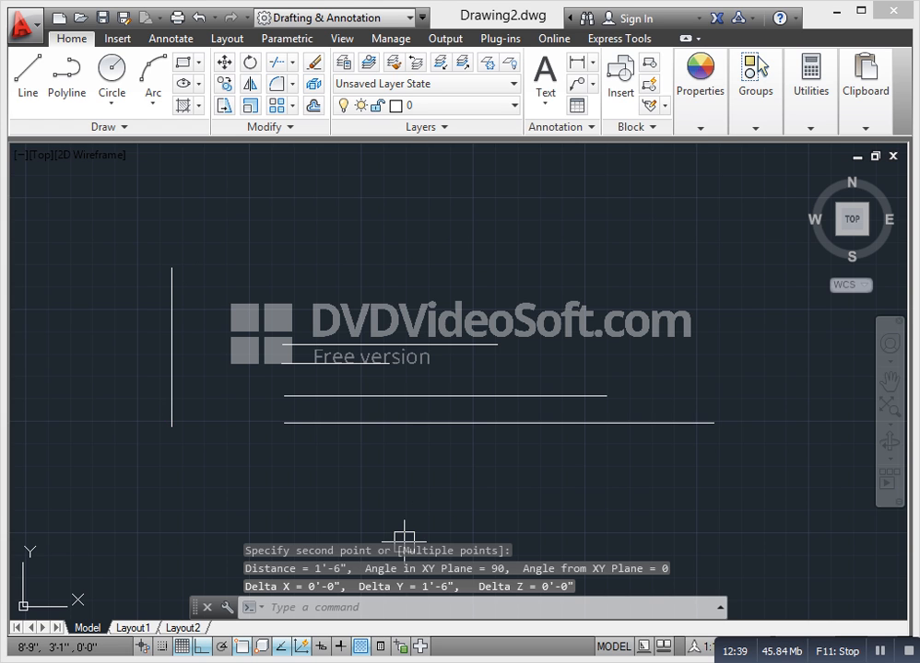
- Display the command history to read the vertical line's distance result, and close it
{"action": "key", "text": "F2"}
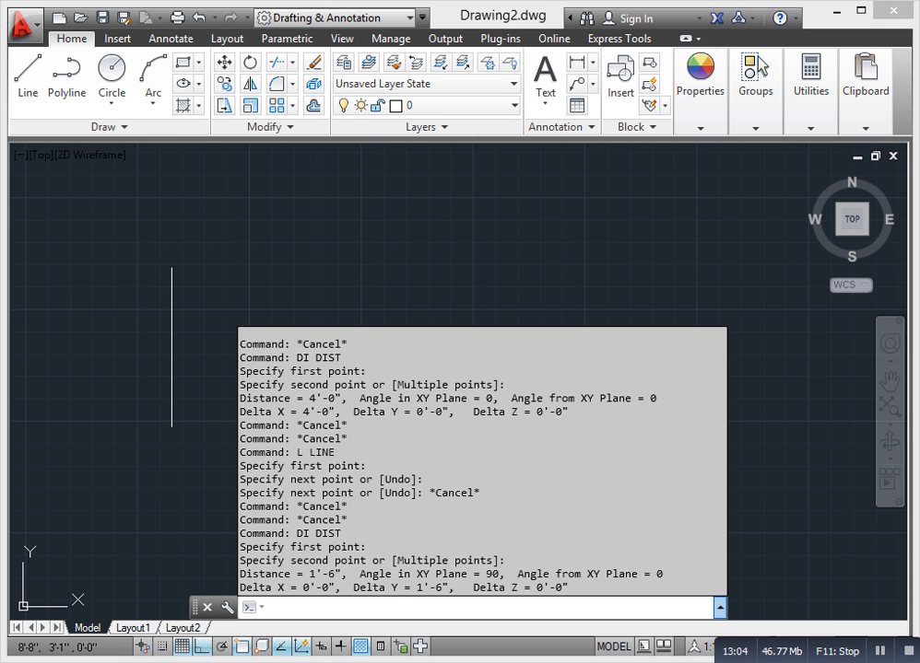
{"action": "key", "text": "Escape"}
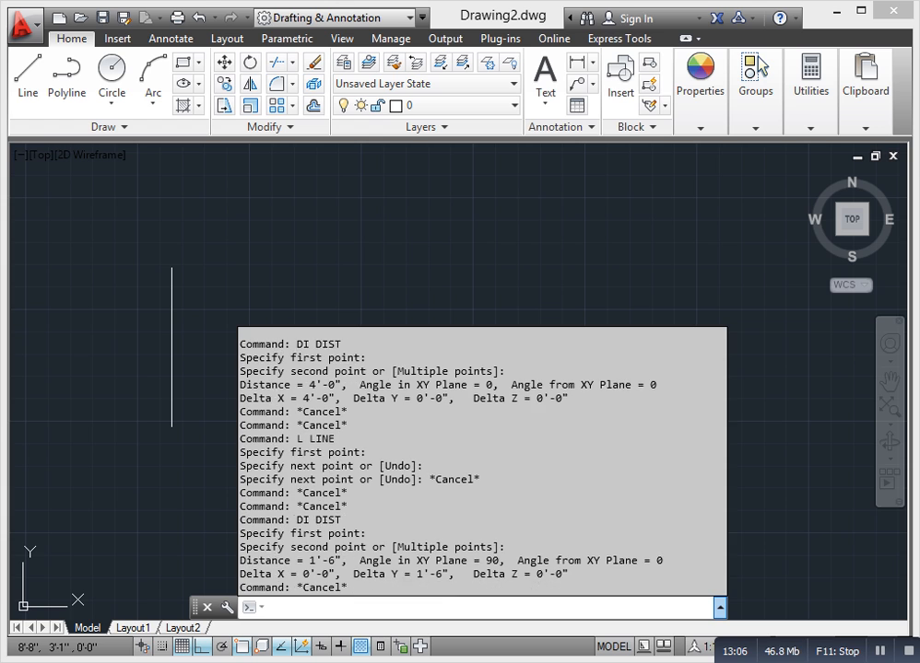
{"action": "key", "text": "Escape"}
{"action": "key", "text": "Escape"}
{"action": "left_click", "coordinate": [245, 323]}
{"action": "key", "text": "Escape"}
- Measure the length of the uppermost horizontal line between its endpoints with the Dist command
{"action": "type", "text": "di"}
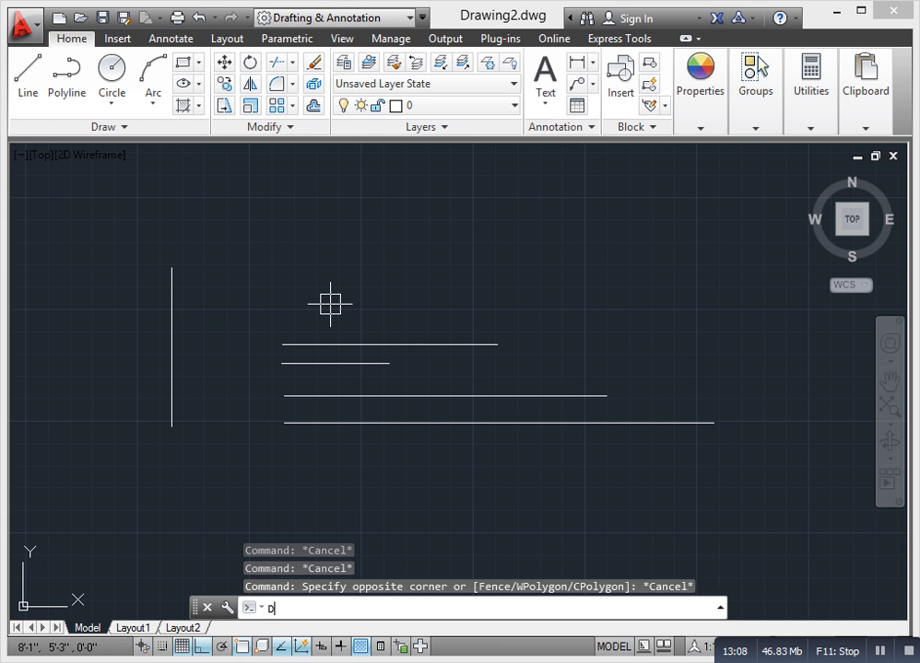
{"action": "key", "text": "Return"}
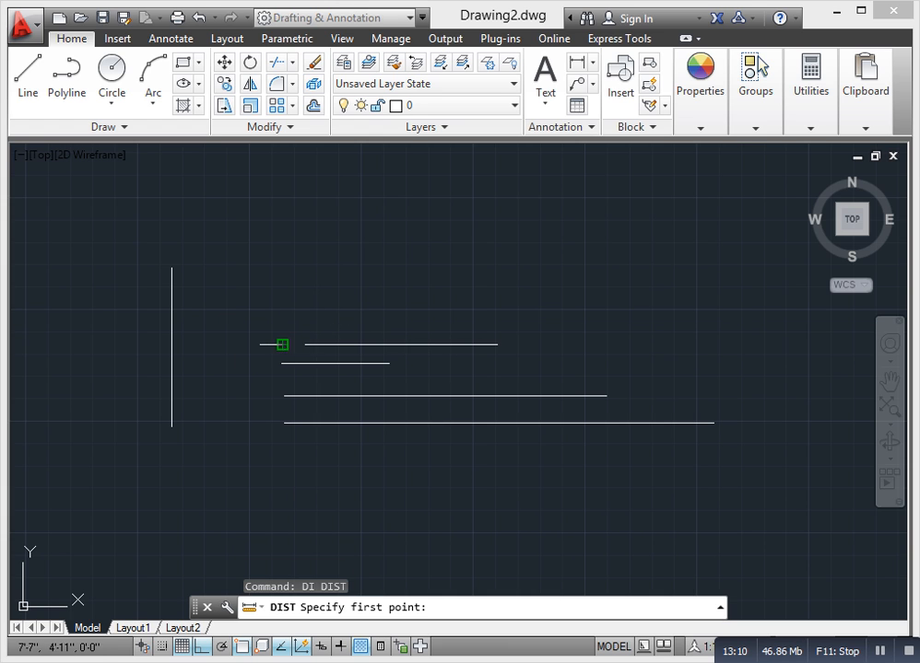
{"action": "left_click", "coordinate": [282, 343]}
{"action": "left_click", "coordinate": [497, 345]}
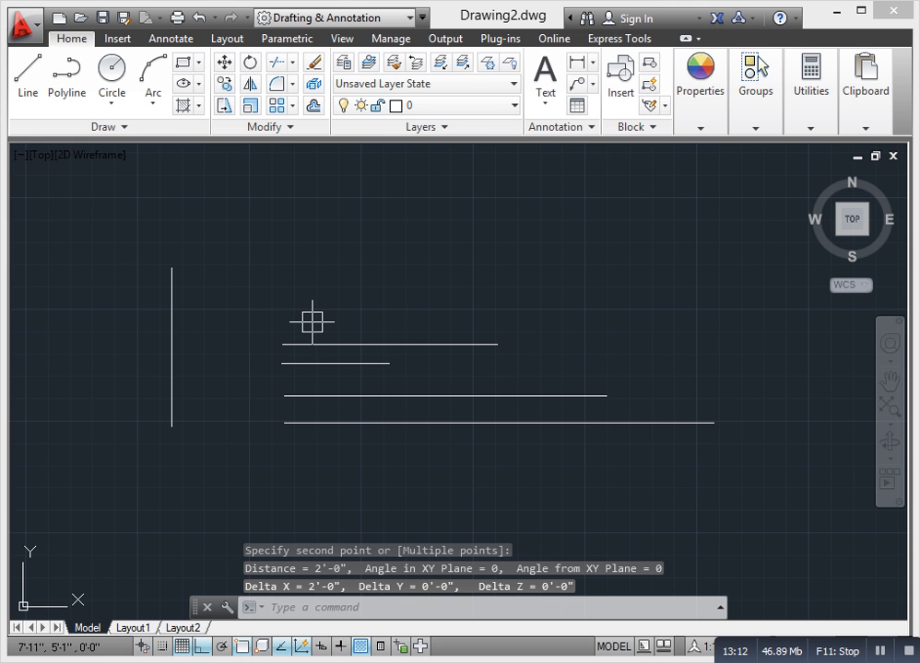
- Examine the vertical line and the four horizontal lines at different magnifications
{"action": "scroll", "coordinate": [373, 328], "scroll_direction": "up", "scroll_amount": 4}
{"action": "scroll", "coordinate": [395, 332], "scroll_direction": "down", "scroll_amount": 2}
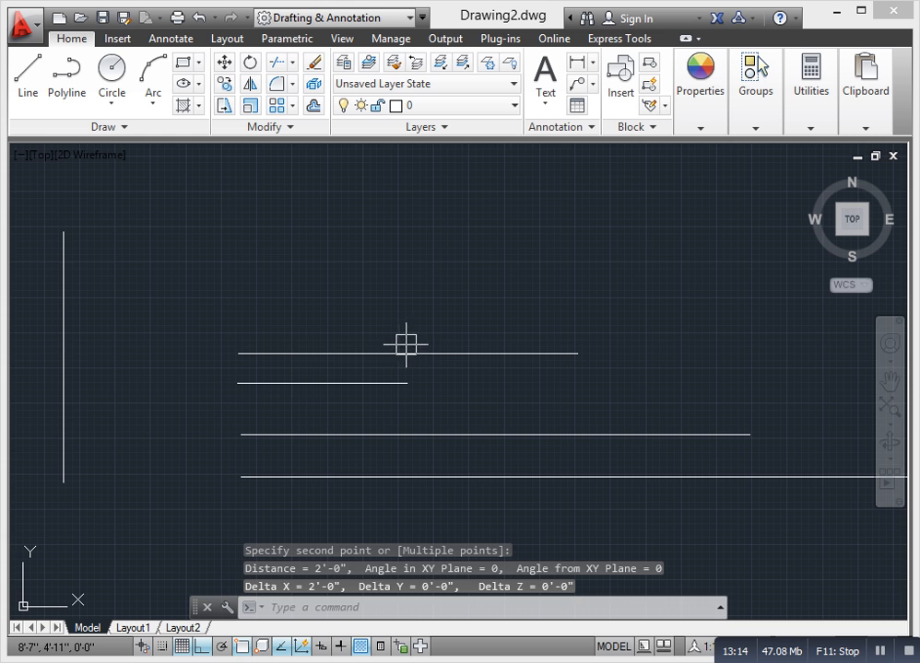
{"action": "scroll", "coordinate": [402, 343], "scroll_direction": "down", "scroll_amount": 4}
{"action": "scroll", "coordinate": [403, 343], "scroll_direction": "up", "scroll_amount": 2}
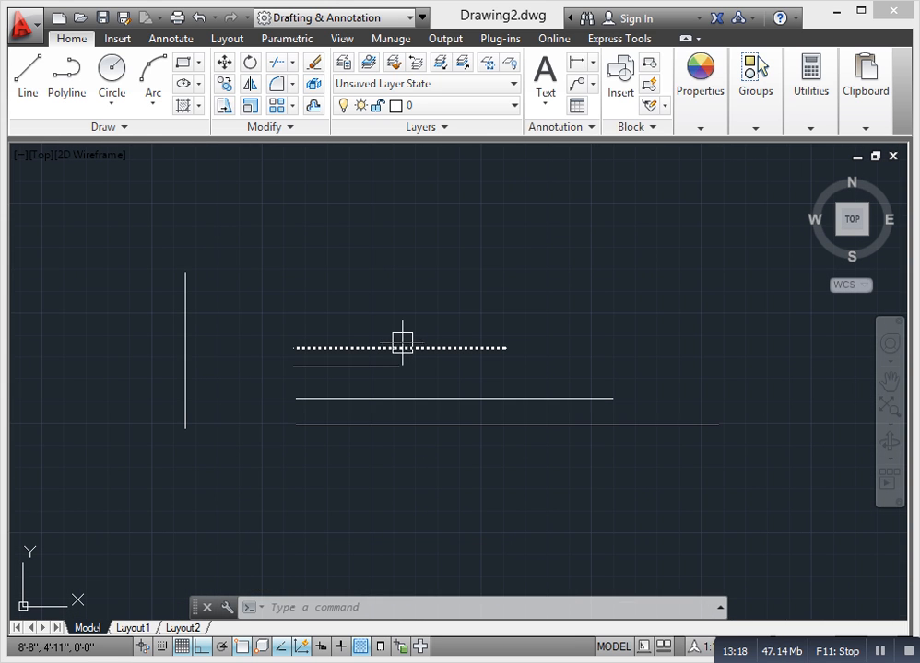
{"action": "scroll", "coordinate": [399, 344], "scroll_direction": "down", "scroll_amount": 2}
{"action": "scroll", "coordinate": [290, 405], "scroll_direction": "down", "scroll_amount": 2}
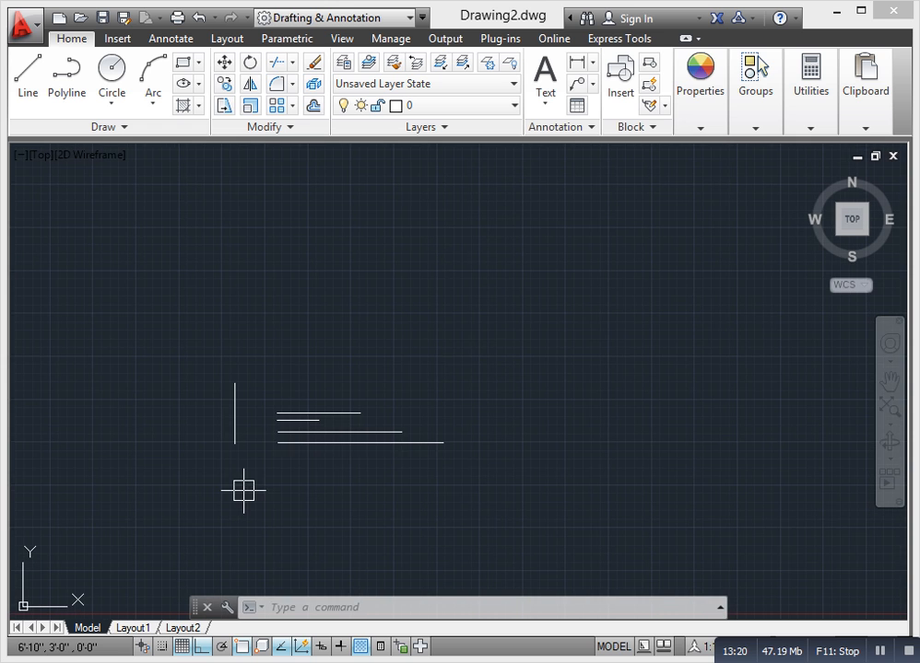
{"action": "scroll", "coordinate": [310, 395], "scroll_direction": "up", "scroll_amount": 6}
{"action": "scroll", "coordinate": [302, 261], "scroll_direction": "down", "scroll_amount": 2}
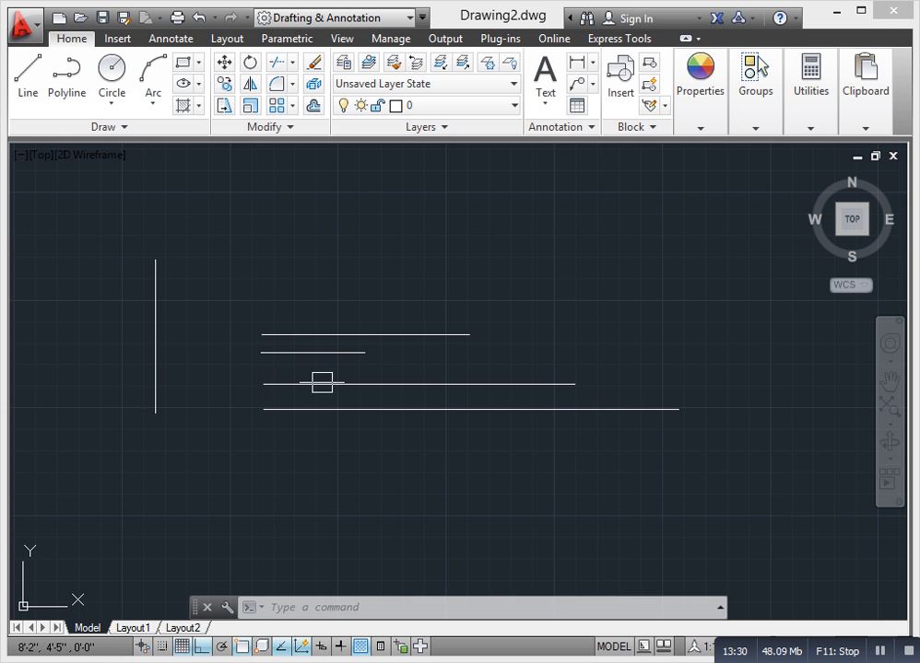
{"action": "scroll", "coordinate": [322, 391], "scroll_direction": "down", "scroll_amount": 7}
{"action": "scroll", "coordinate": [341, 387], "scroll_direction": "up", "scroll_amount": 9}
{"action": "mouse_move", "coordinate": [312, 413]}
{"action": "middle_mouse_down"}
{"action": "mouse_move", "coordinate": [384, 403]}
{"action": "mouse_move", "coordinate": [361, 383]}
{"action": "middle_mouse_up"}
{"action": "scroll", "coordinate": [384, 403], "scroll_direction": "down", "scroll_amount": 2}
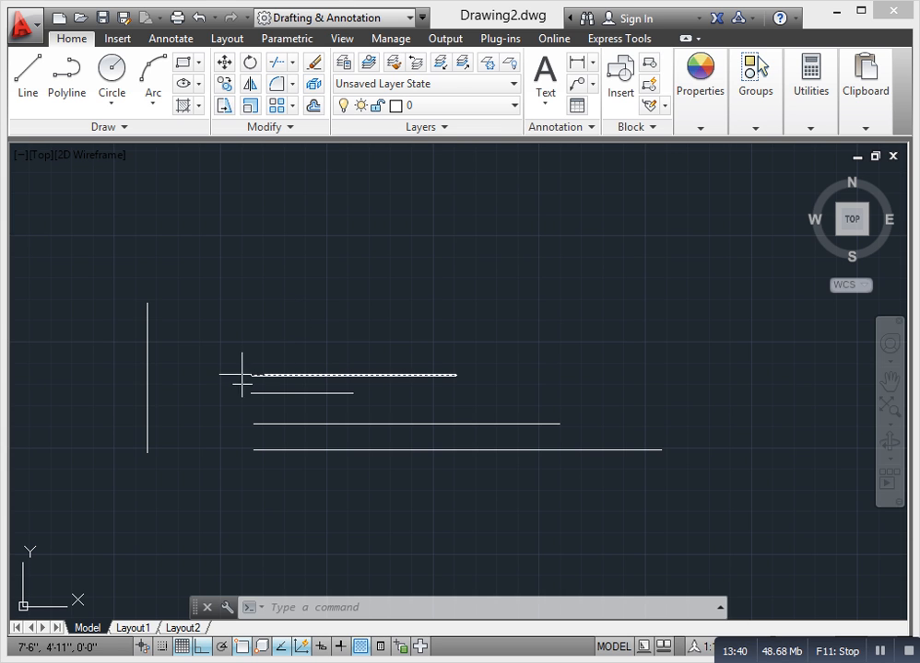
{"action": "key", "text": "Escape"}
{"action": "scroll", "coordinate": [241, 376], "scroll_direction": "down", "scroll_amount": 2}
{"action": "scroll", "coordinate": [339, 400], "scroll_direction": "up", "scroll_amount": 4}
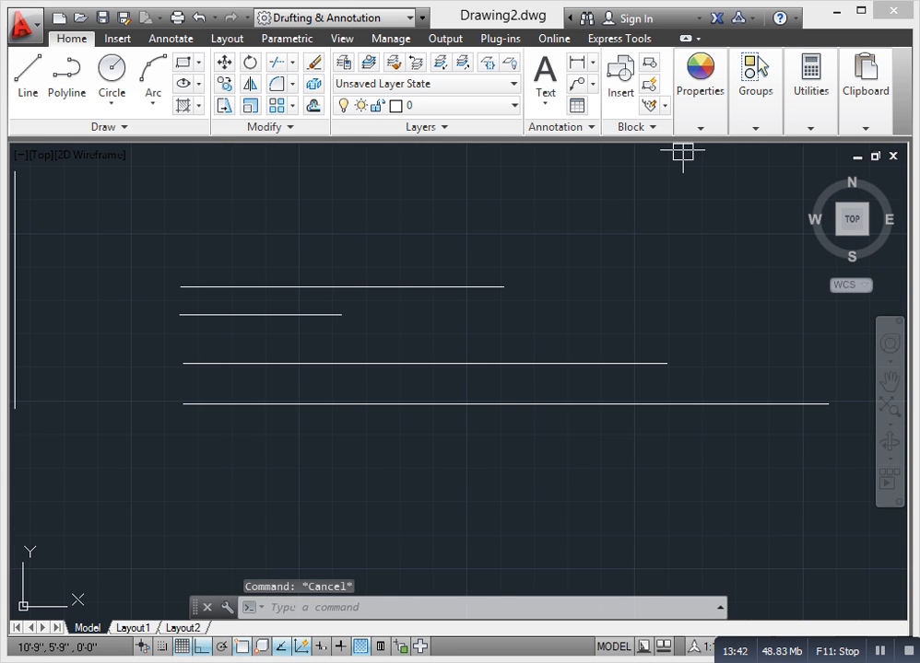
- Set the current object color to Yellow
{"action": "left_click", "coordinate": [701, 101]}
{"action": "left_click", "coordinate": [774, 147]}
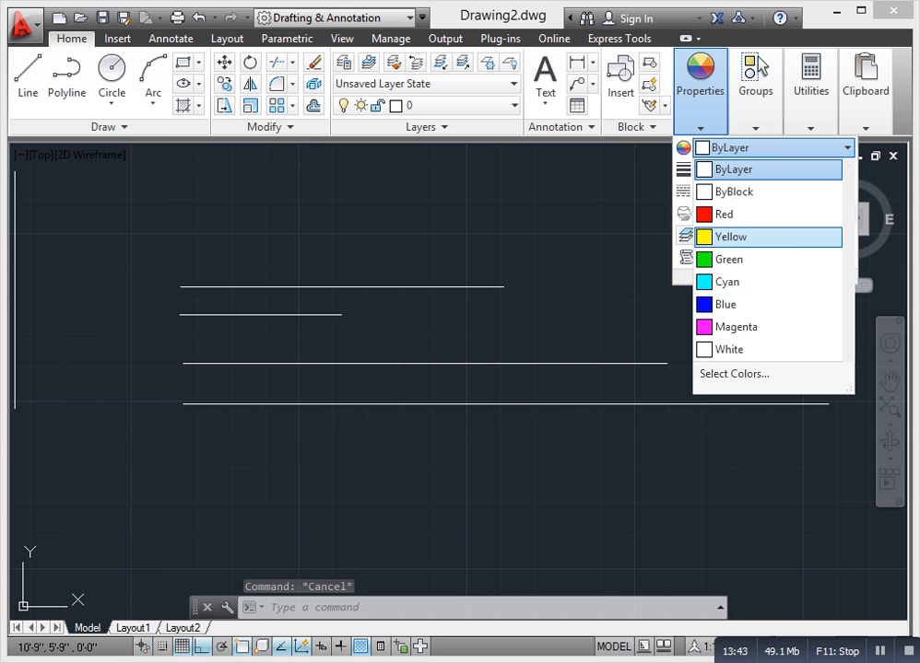
{"action": "left_click", "coordinate": [731, 237]}
{"action": "left_click", "coordinate": [386, 468]}
{"action": "scroll", "coordinate": [322, 488], "scroll_direction": "down", "scroll_amount": 2}
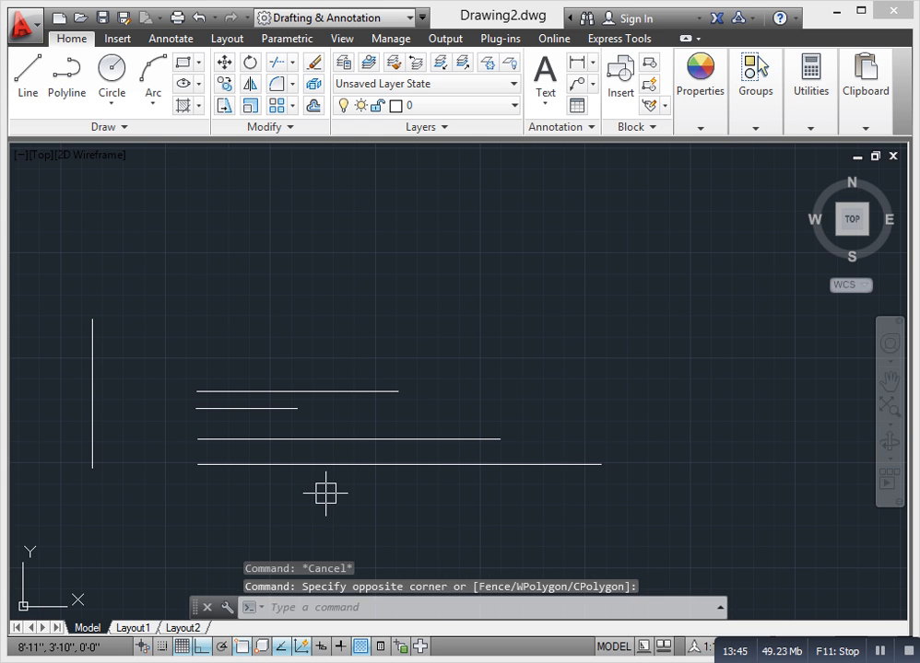
{"action": "key", "text": "Escape"}
{"action": "key", "text": "Escape"}
{"action": "type", "text": "DLI"}
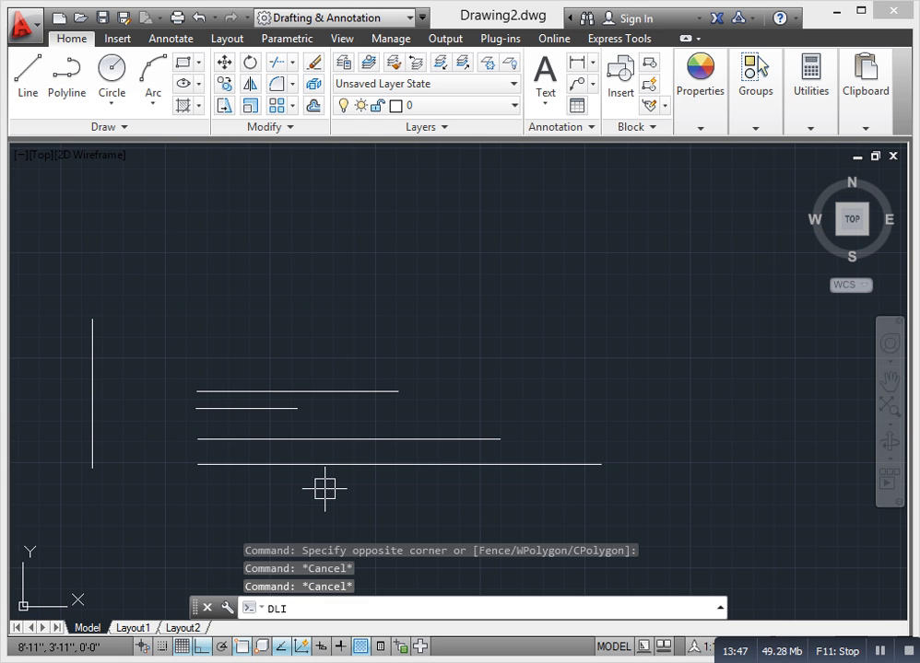
{"action": "key", "text": "Escape"}
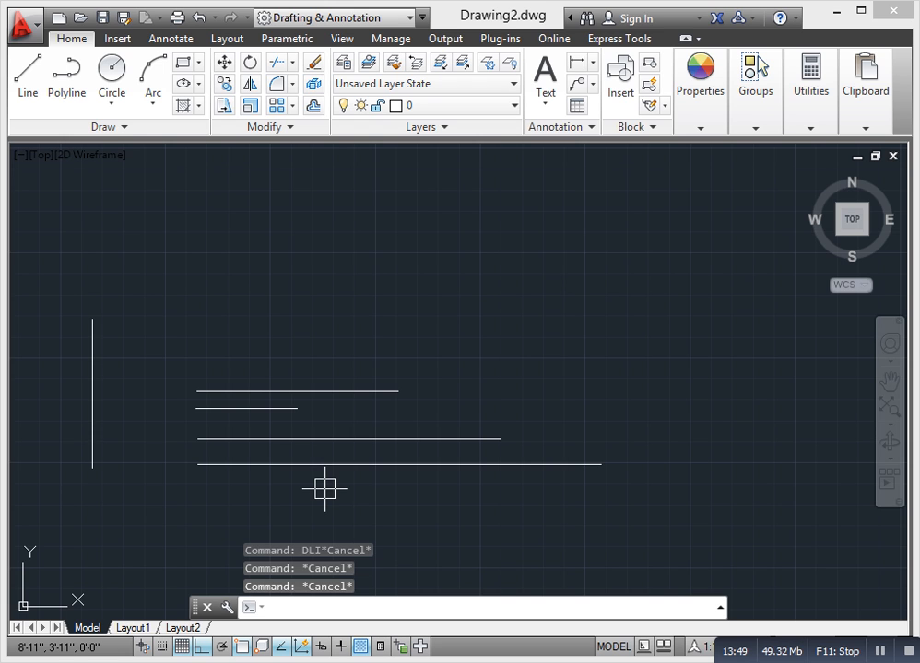
{"action": "type", "text": "DI"}
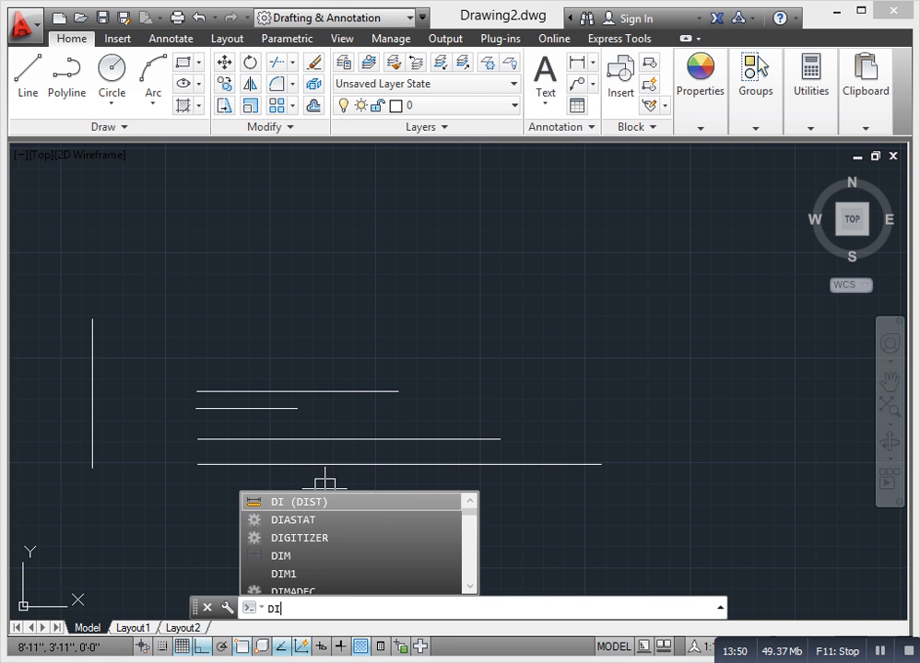
{"action": "key", "text": "Escape"}
{"action": "key", "text": "Escape"}
{"action": "key", "text": "Escape"}
{"action": "key", "text": "Escape"}
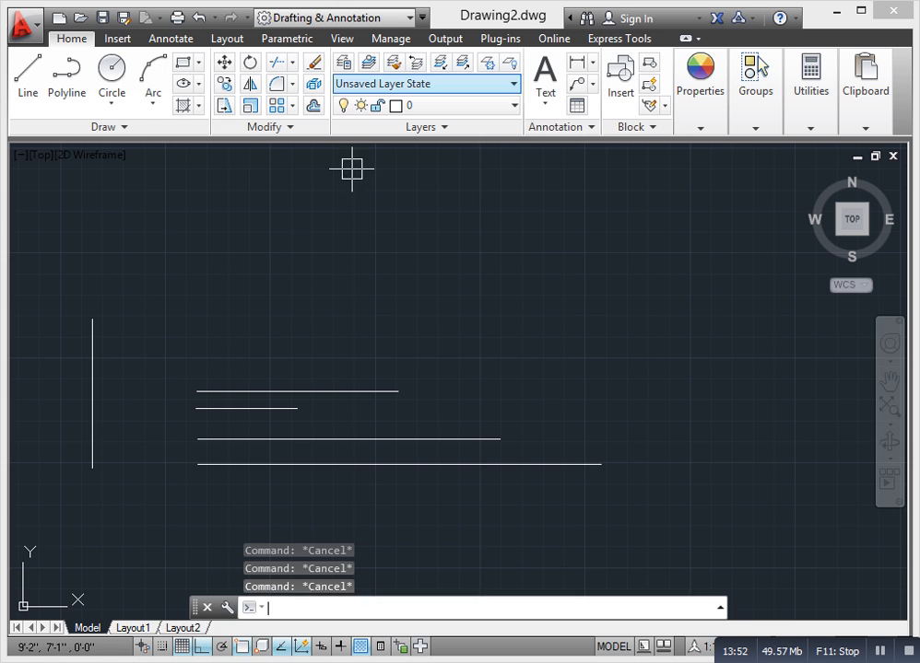
- Add a linear dimension between the endpoints of the uppermost horizontal line, placed above it, and inspect its text
{"action": "type", "text": "d"}
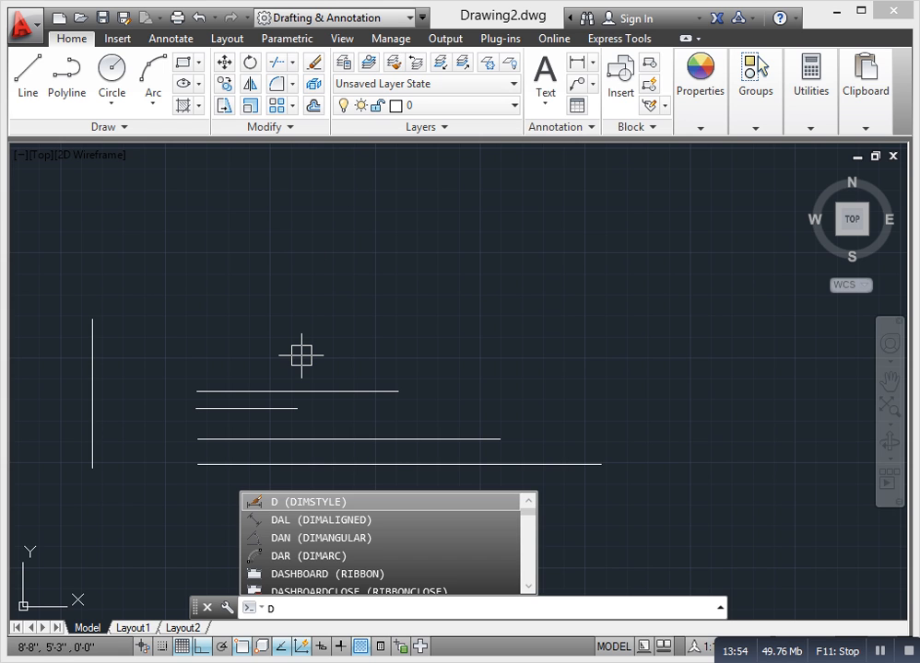
{"action": "type", "text": "li"}
{"action": "key", "text": "Return"}
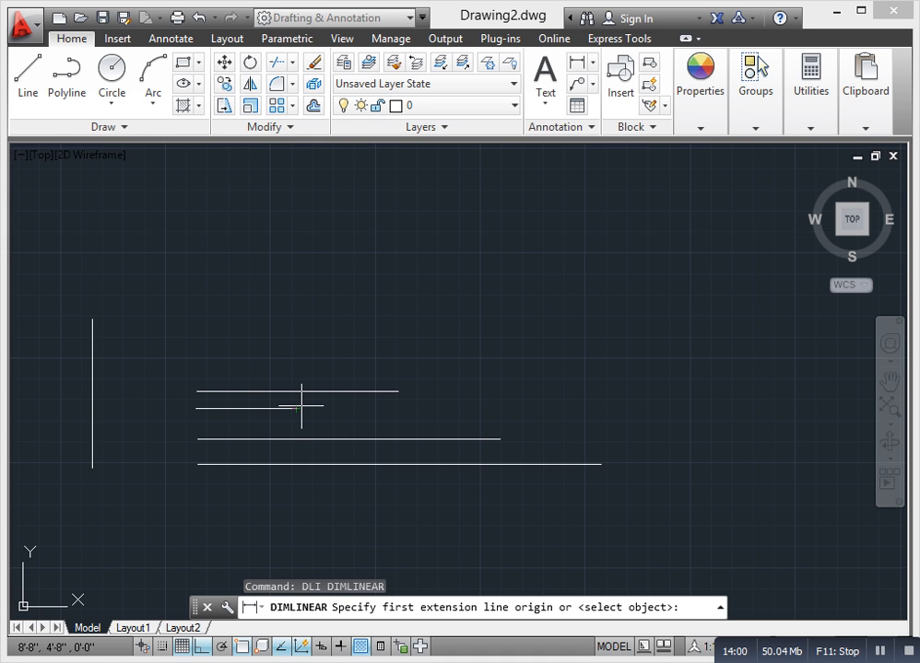
{"action": "left_click", "coordinate": [195, 392]}
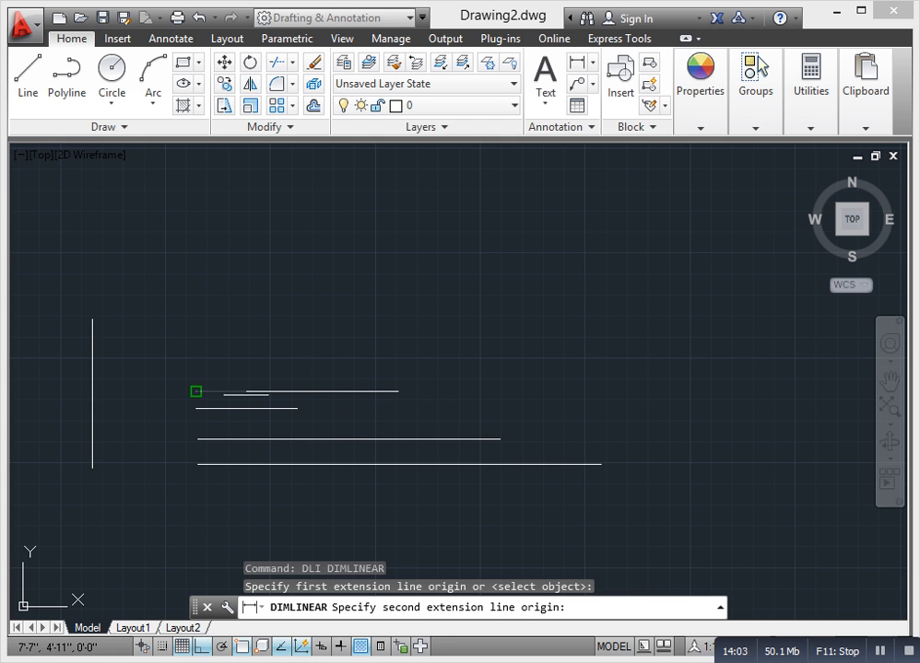
{"action": "left_click", "coordinate": [398, 391]}
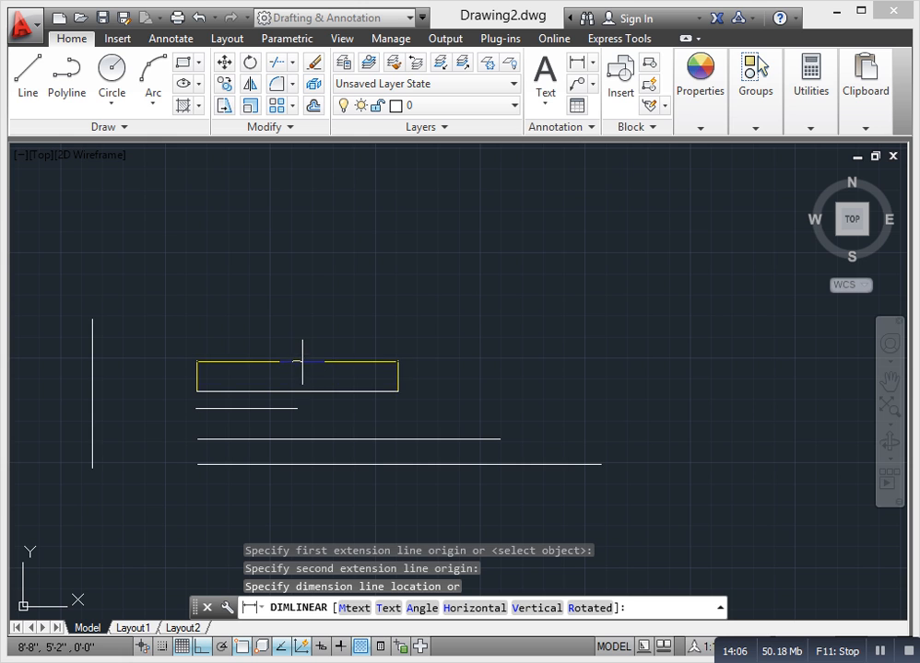
{"action": "left_click", "coordinate": [302, 360]}
{"action": "scroll", "coordinate": [253, 363], "scroll_direction": "up", "scroll_amount": 10}
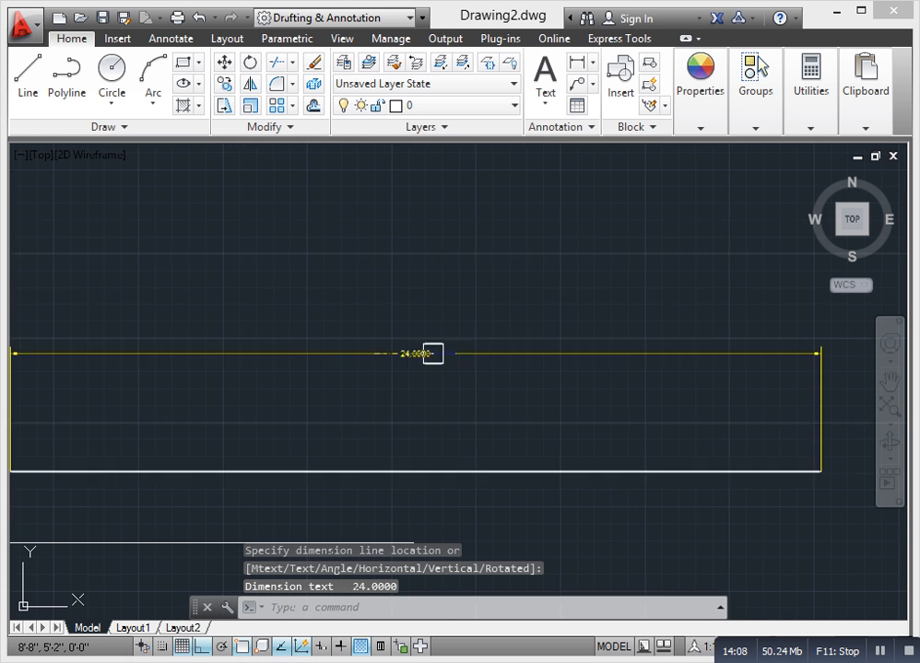
{"action": "scroll", "coordinate": [354, 341], "scroll_direction": "up", "scroll_amount": 2}
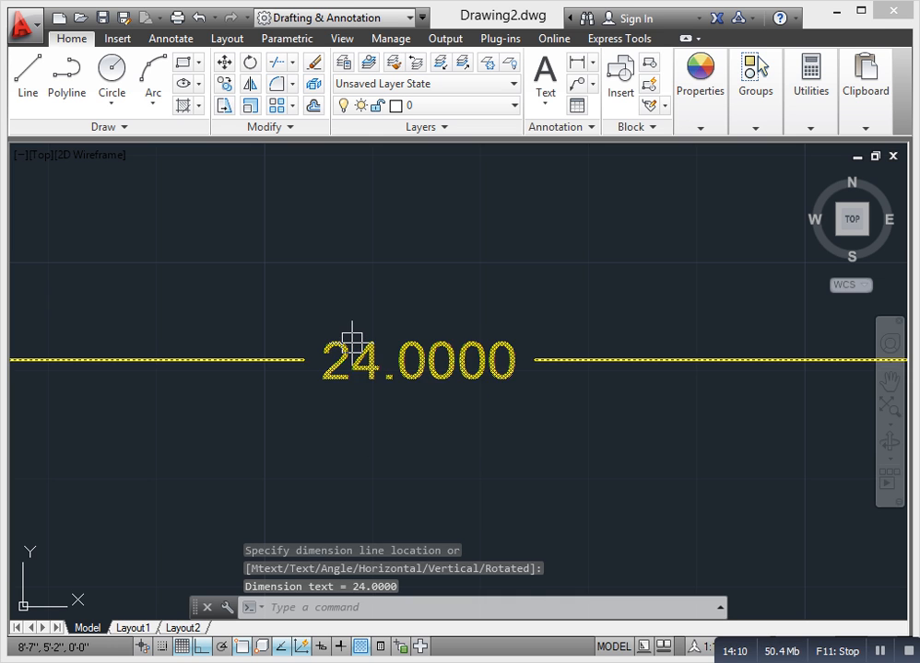
- Delete the linear dimension above the uppermost horizontal line
{"action": "scroll", "coordinate": [353, 334], "scroll_direction": "down", "scroll_amount": 4}
{"action": "scroll", "coordinate": [350, 359], "scroll_direction": "down", "scroll_amount": 8}
{"action": "left_click", "coordinate": [361, 372]}
{"action": "left_click", "coordinate": [333, 326]}
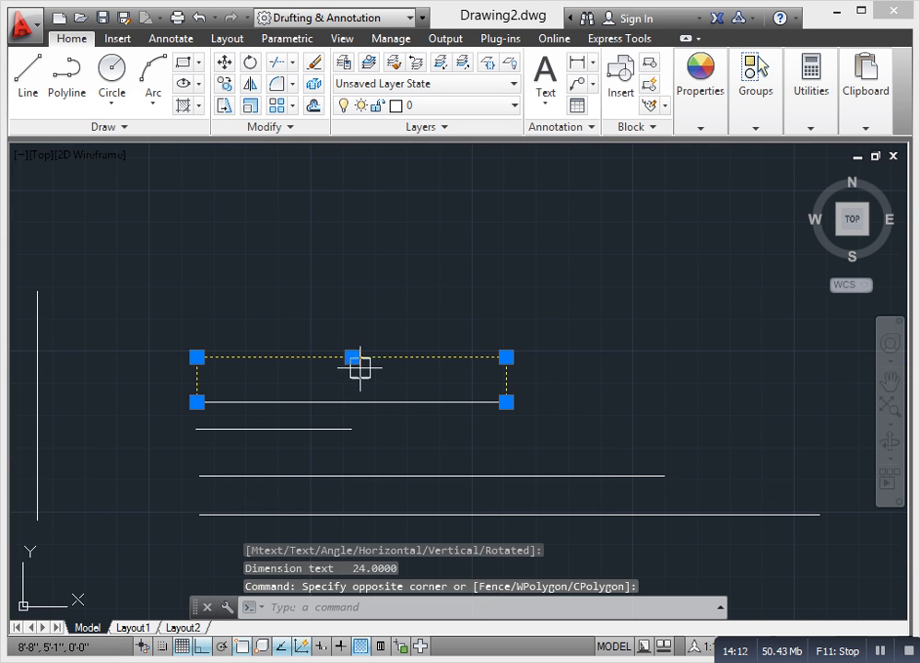
{"action": "key", "text": "Delete"}
{"action": "scroll", "coordinate": [354, 405], "scroll_direction": "down", "scroll_amount": 5}
{"action": "scroll", "coordinate": [353, 449], "scroll_direction": "up", "scroll_amount": 5}
{"action": "key", "text": "Escape"}
{"action": "key", "text": "Escape"}
{"action": "type", "text": "m"}
{"action": "key", "text": "Return"}
{"action": "left_click", "coordinate": [332, 431]}
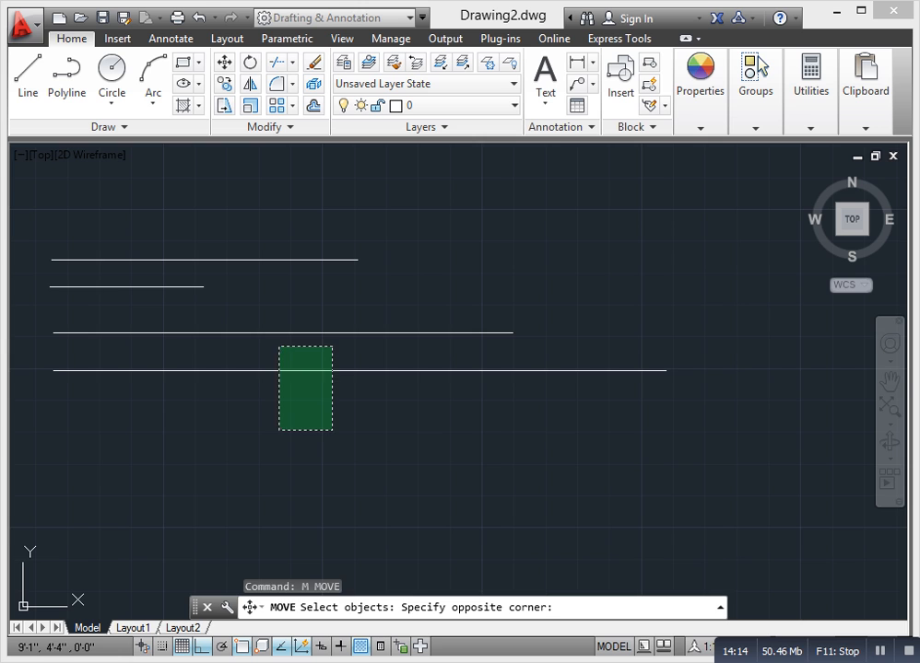
{"action": "left_click", "coordinate": [305, 403]}
{"action": "key", "text": "Escape"}
{"action": "key", "text": "Escape"}
{"action": "scroll", "coordinate": [250, 371], "scroll_direction": "up", "scroll_amount": 2}
{"action": "scroll", "coordinate": [257, 372], "scroll_direction": "down", "scroll_amount": 2}
{"action": "key", "text": "Escape"}
{"action": "key", "text": "Escape"}
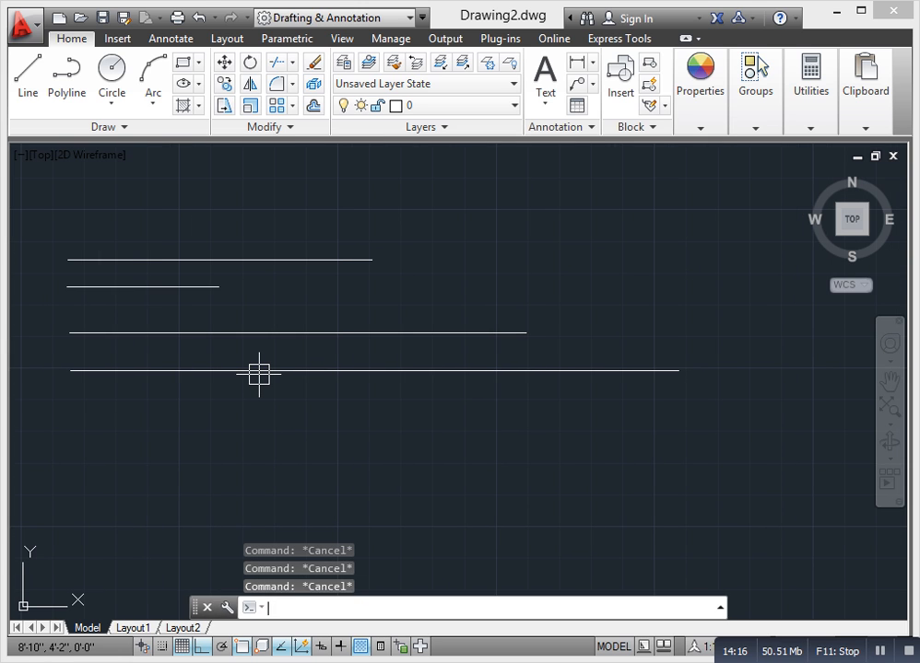
- Add a linear dimension across the full length of the lowest horizontal line, placed just above it
{"action": "type", "text": "DLI"}
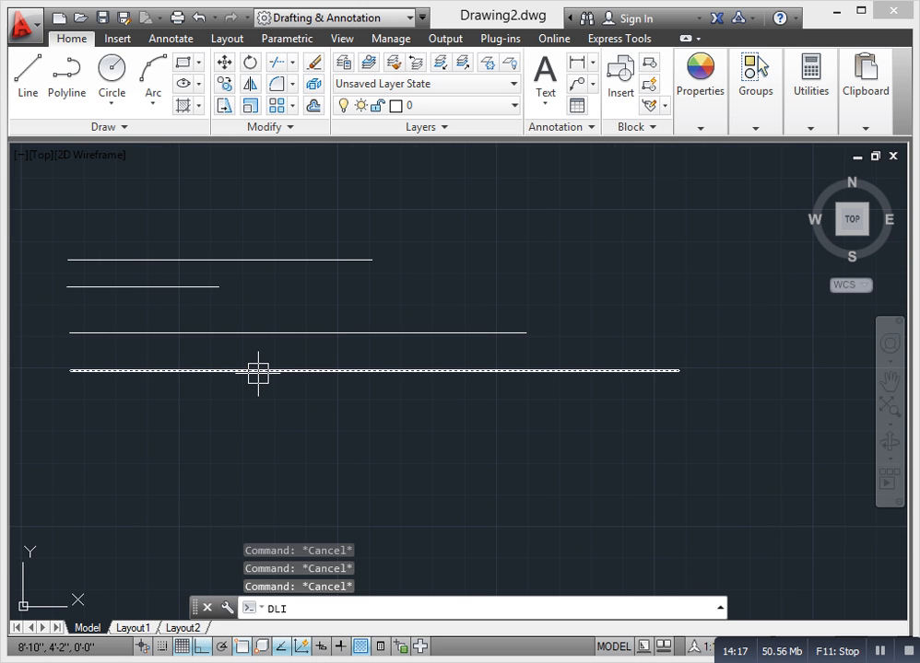
{"action": "key", "text": "Return"}
{"action": "left_click", "coordinate": [70, 371]}
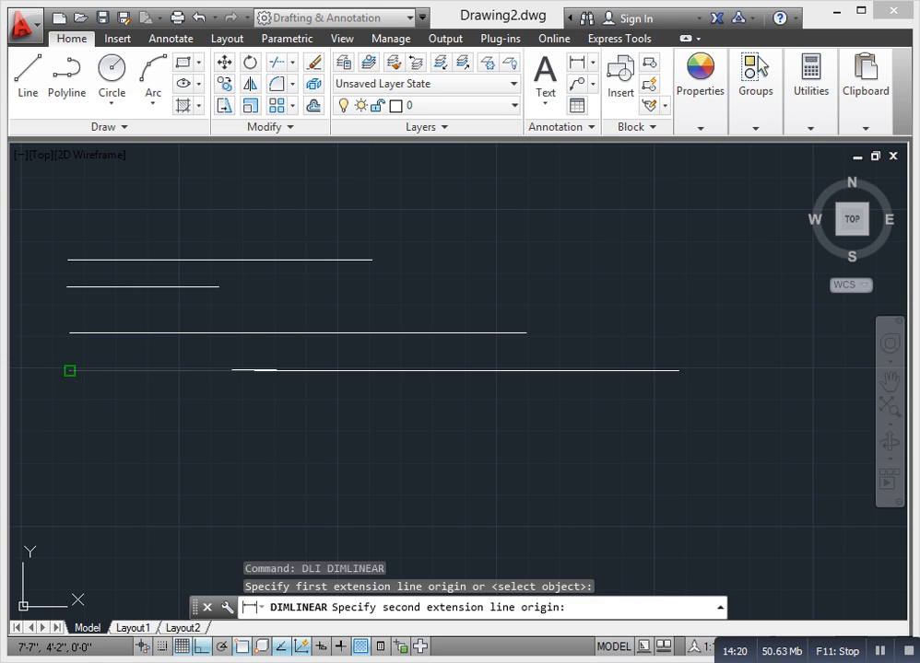
{"action": "left_click", "coordinate": [678, 370]}
{"action": "left_click", "coordinate": [678, 350]}
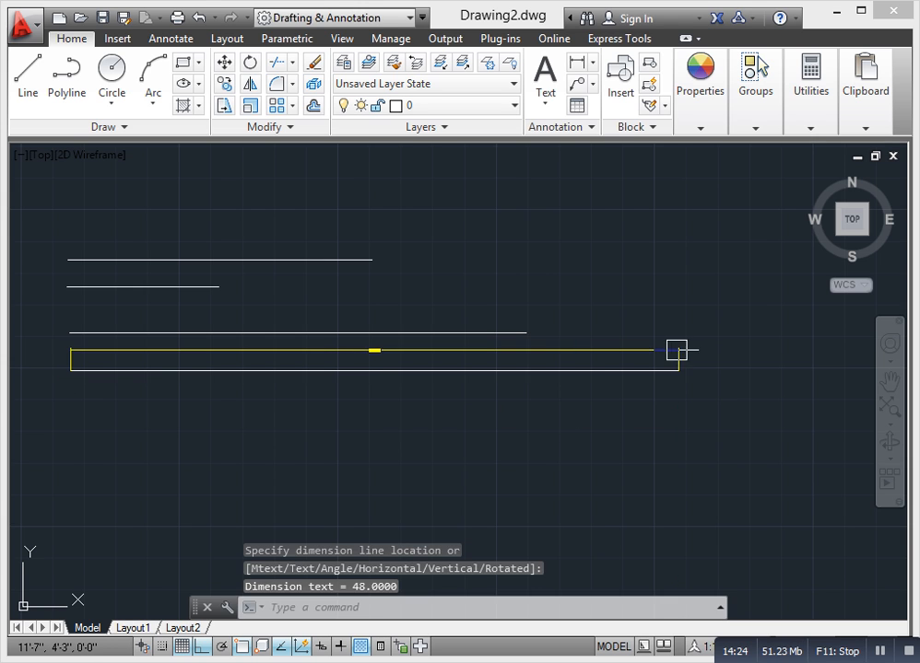
- Examine the text of the dimension above the lowest line at close range
{"action": "scroll", "coordinate": [370, 357], "scroll_direction": "up", "scroll_amount": 5}
{"action": "scroll", "coordinate": [344, 389], "scroll_direction": "up", "scroll_amount": 4}
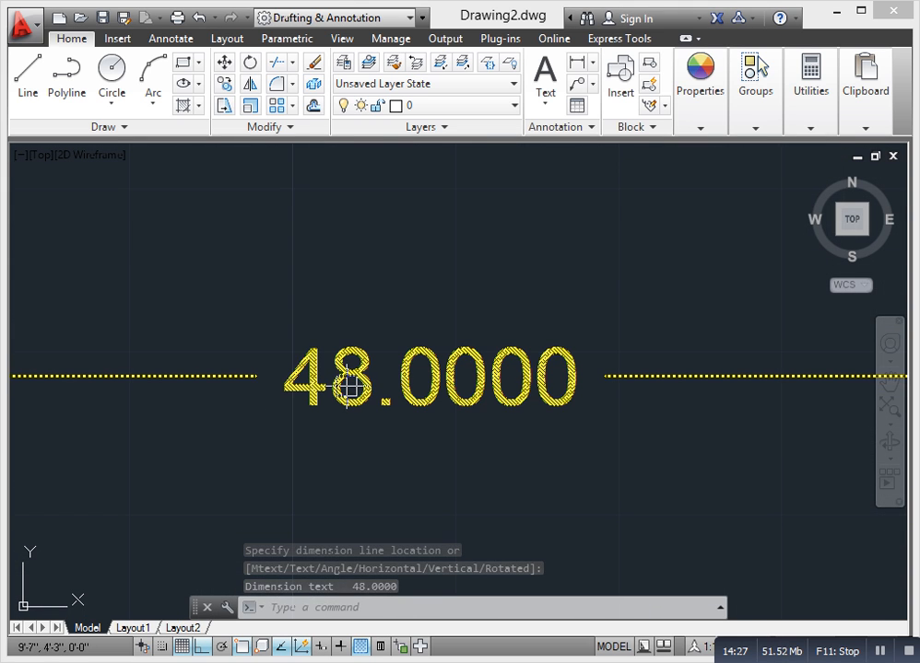
{"action": "scroll", "coordinate": [345, 385], "scroll_direction": "down", "scroll_amount": 4}
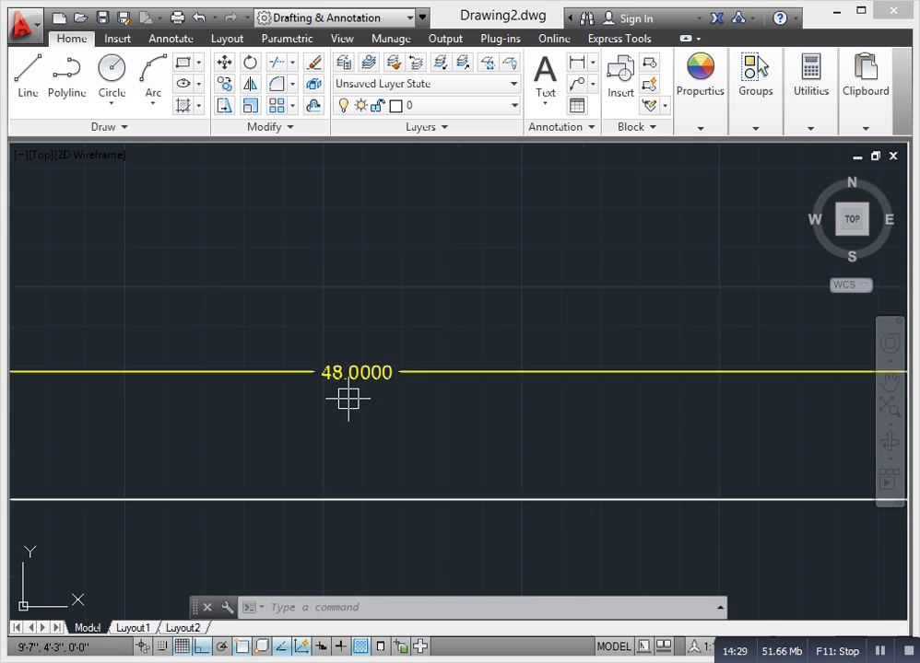
{"action": "scroll", "coordinate": [349, 391], "scroll_direction": "up", "scroll_amount": 3}
{"action": "scroll", "coordinate": [346, 373], "scroll_direction": "down", "scroll_amount": 2}
{"action": "scroll", "coordinate": [345, 373], "scroll_direction": "down", "scroll_amount": 8}
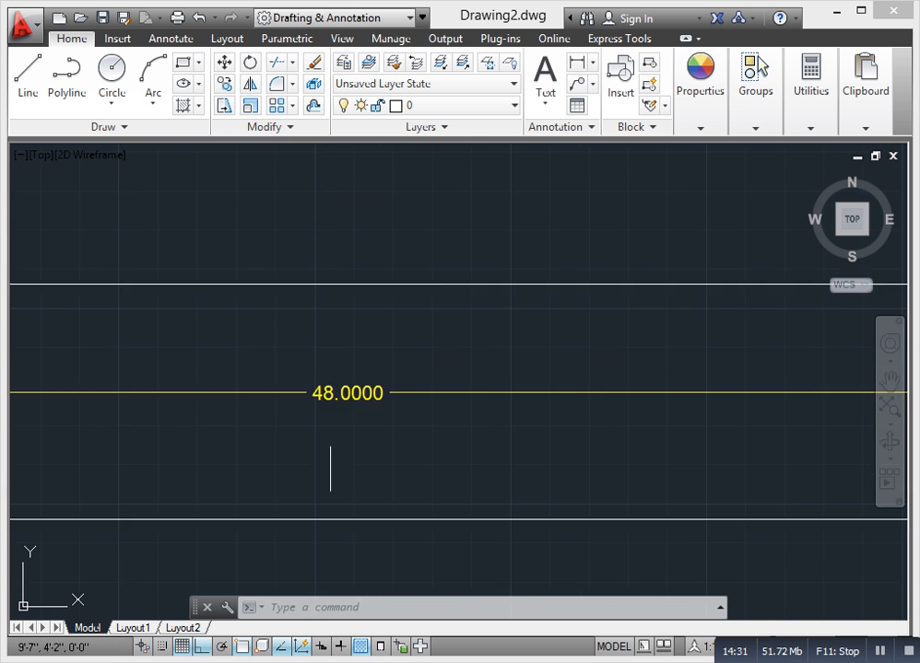
{"action": "key", "text": "Escape"}
{"action": "key", "text": "Escape"}
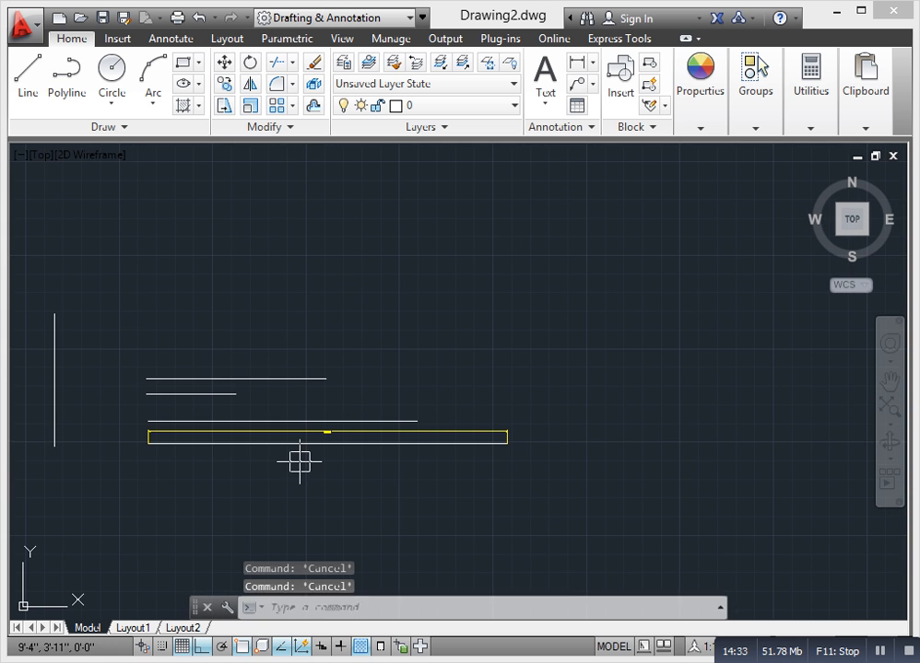
- Measure the distance between the two endpoints of the lowest horizontal line
{"action": "type", "text": "di"}
{"action": "key", "text": "Return"}
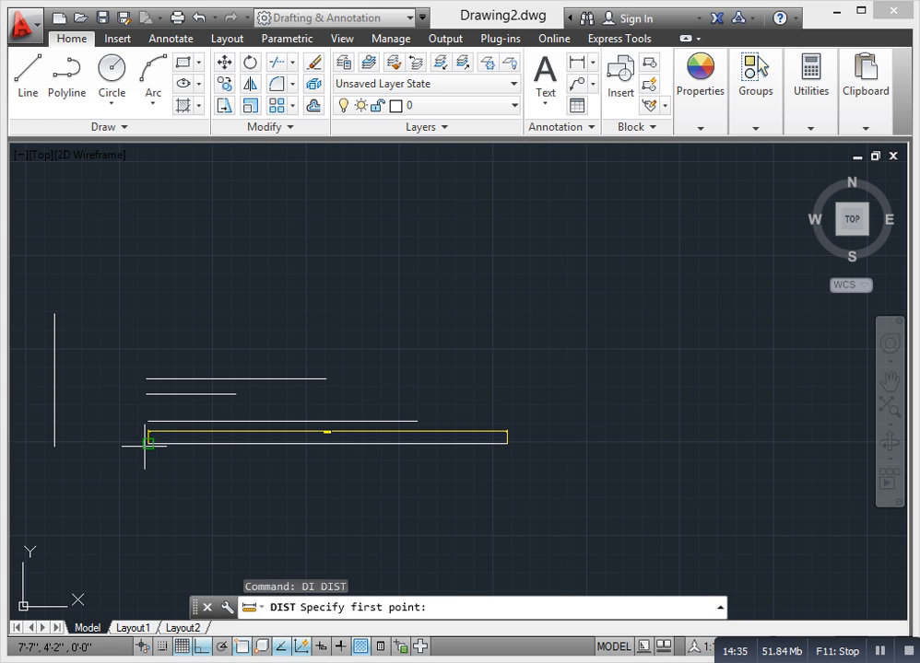
{"action": "left_click", "coordinate": [147, 442]}
{"action": "left_click", "coordinate": [506, 442]}
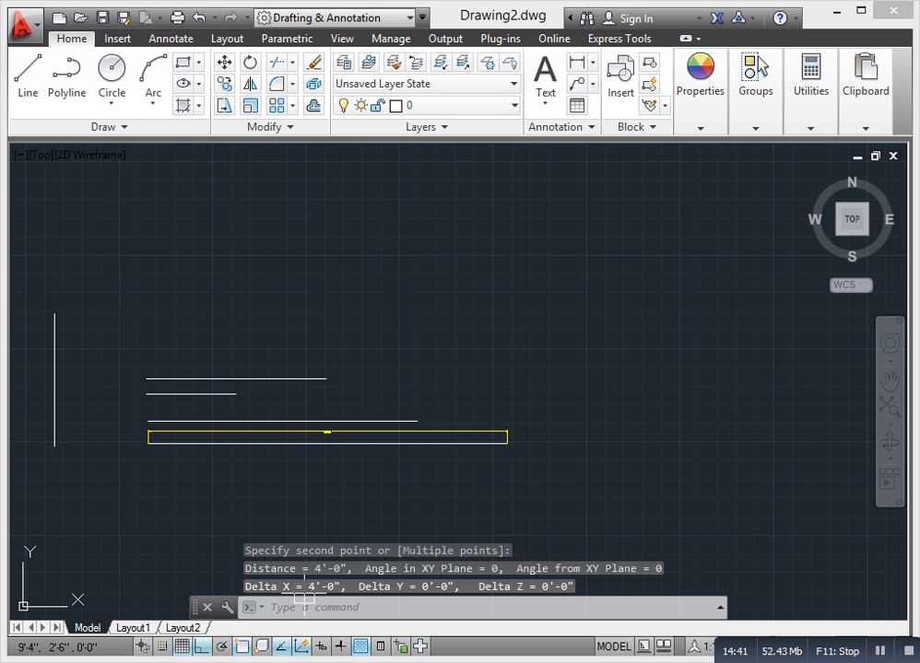
- Delete the linear dimension above the lowest horizontal line
{"action": "left_click", "coordinate": [328, 462]}
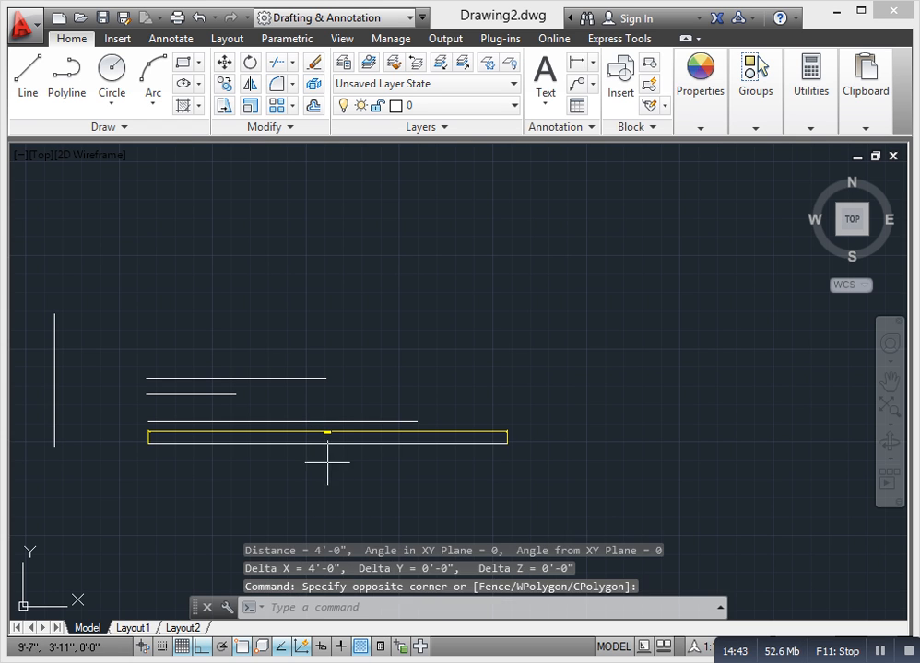
{"action": "scroll", "coordinate": [305, 481], "scroll_direction": "up", "scroll_amount": 5}
{"action": "scroll", "coordinate": [305, 481], "scroll_direction": "up", "scroll_amount": 4}
{"action": "scroll", "coordinate": [297, 495], "scroll_direction": "down", "scroll_amount": 4}
{"action": "middle_click_drag", "start_coordinate": [283, 511], "coordinate": [357, 446]}
{"action": "left_click", "coordinate": [368, 446]}
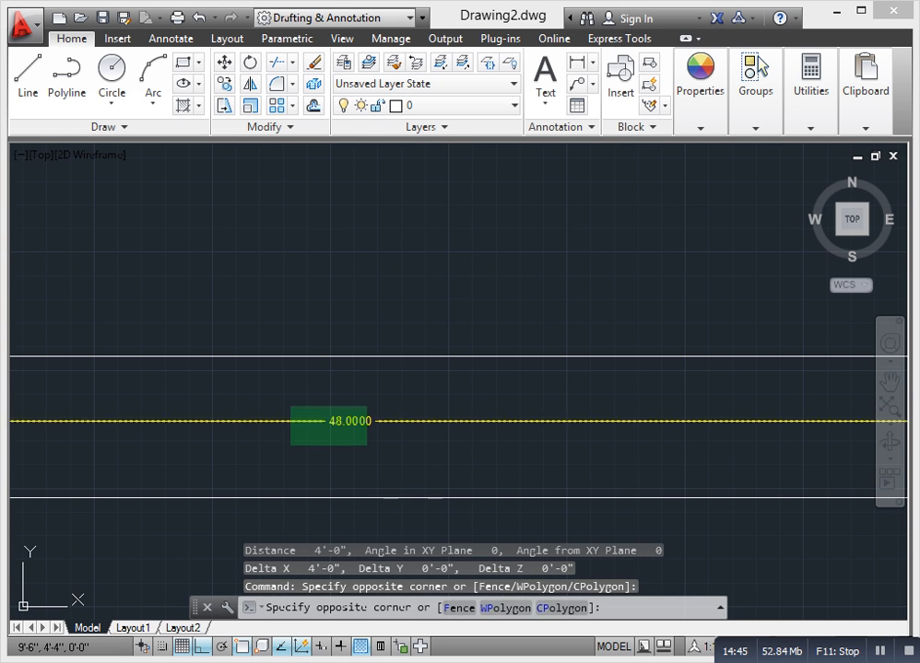
{"action": "left_click", "coordinate": [290, 407]}
{"action": "key", "text": "Delete"}
{"action": "scroll", "coordinate": [369, 433], "scroll_direction": "down", "scroll_amount": 5}
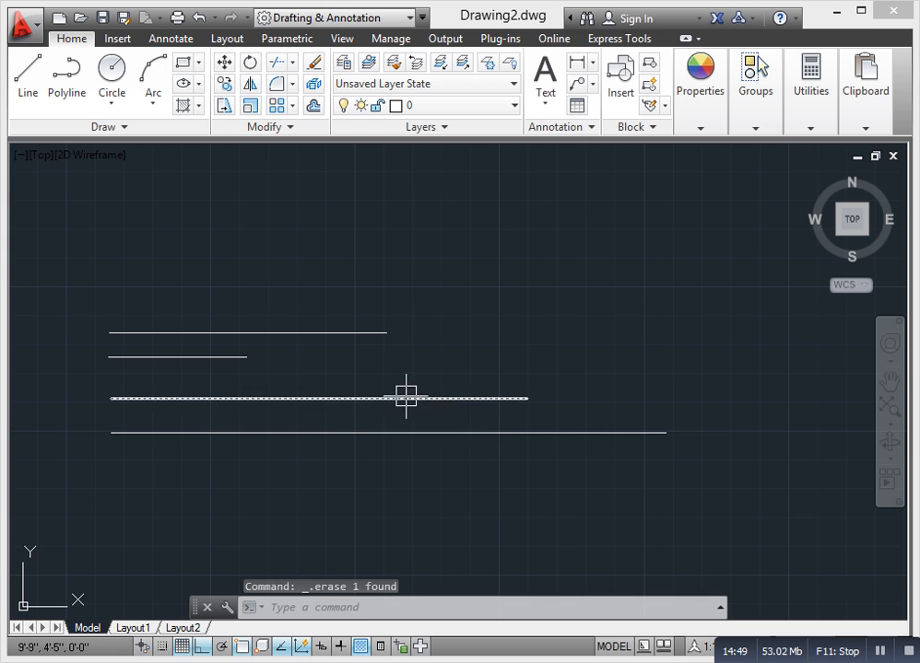
{"action": "key", "text": "Escape"}
{"action": "key", "text": "Escape"}
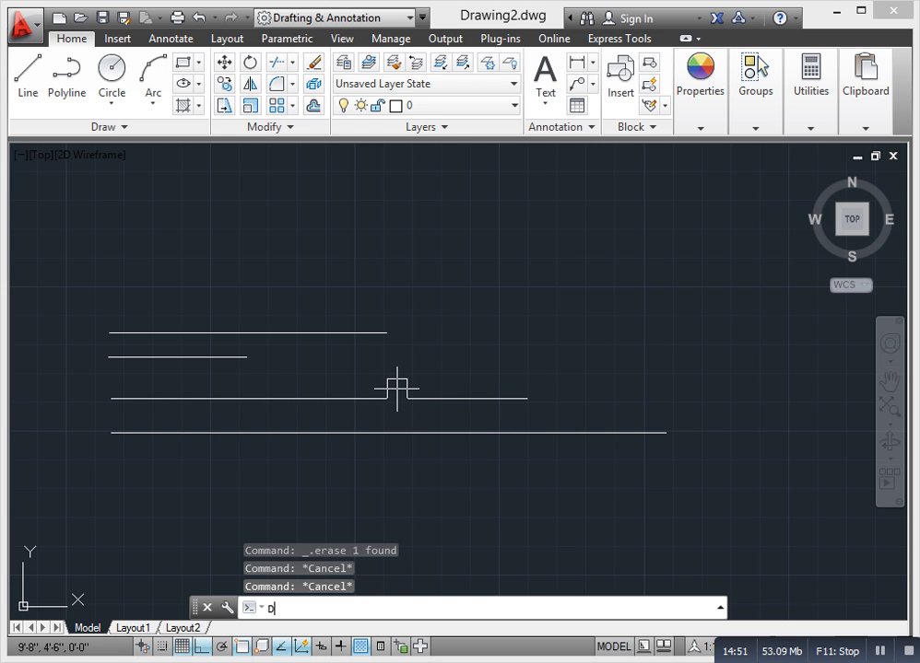
- Modify the Standard dimension style to use Architectural primary units with a precision of 0'-0"
{"action": "key", "text": "Return"}
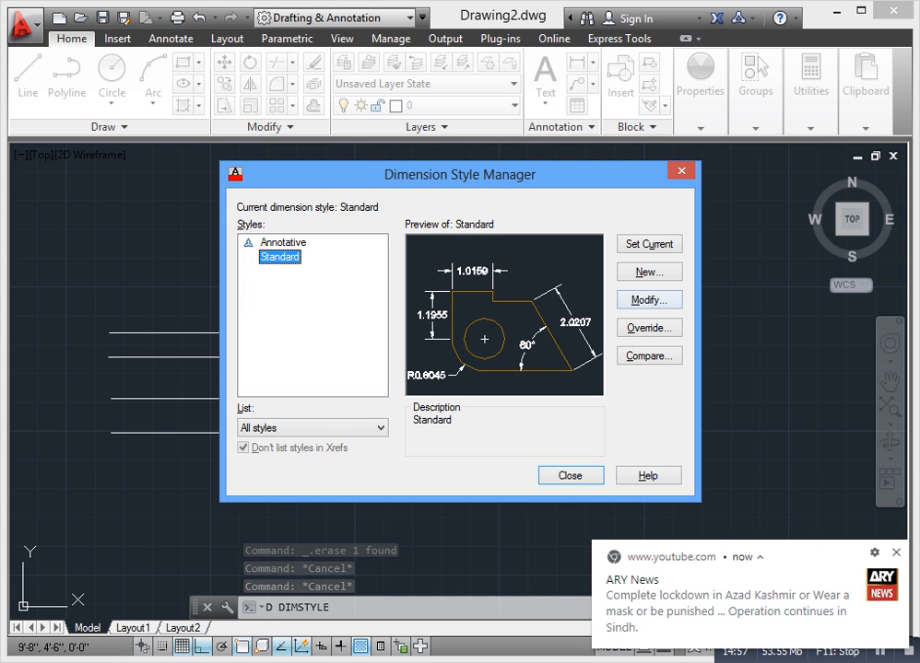
{"action": "left_click", "coordinate": [649, 300]}
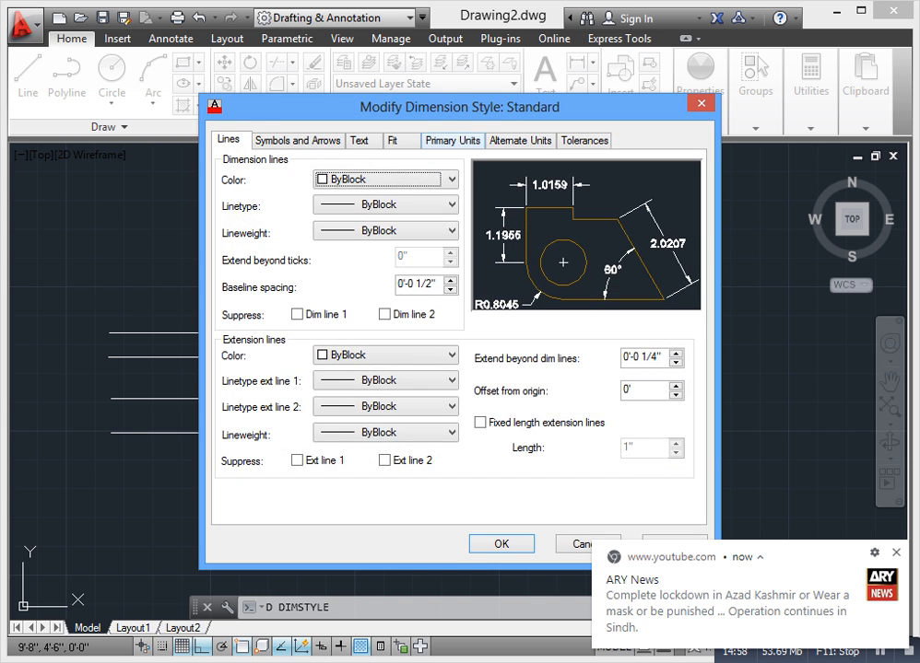
{"action": "left_click", "coordinate": [453, 141]}
{"action": "left_click", "coordinate": [392, 178]}
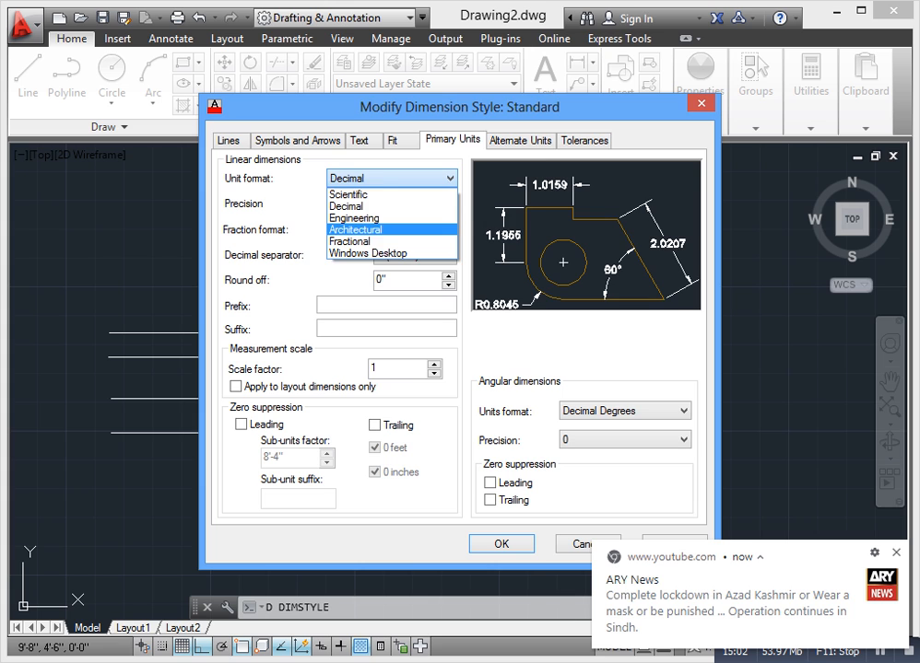
{"action": "left_click", "coordinate": [392, 230]}
{"action": "left_click", "coordinate": [391, 204]}
{"action": "left_click", "coordinate": [391, 219]}
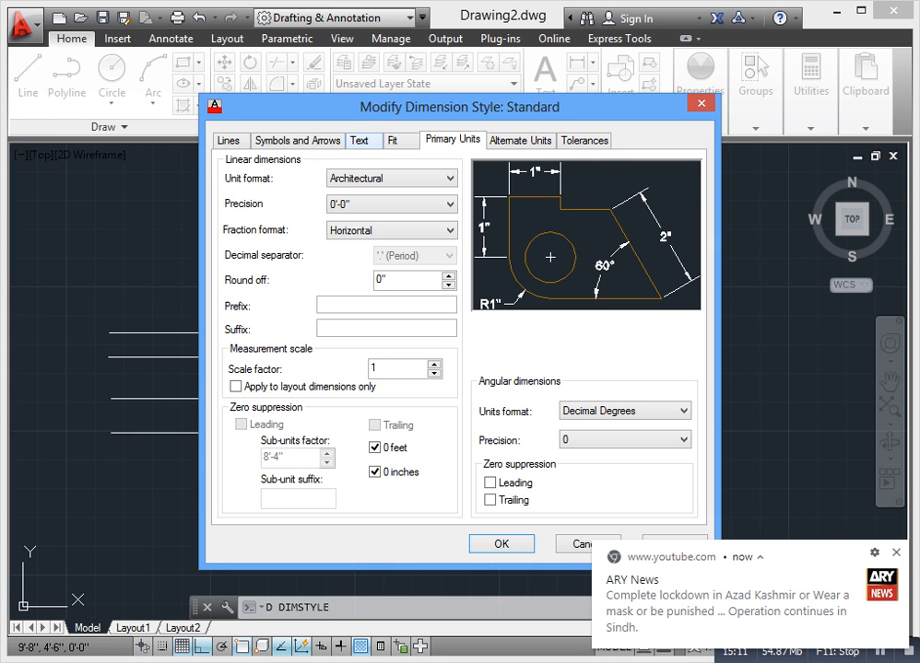
- Set the dimension style's text color to Yellow and its text height to 4
{"action": "left_click", "coordinate": [361, 141]}
{"action": "left_click", "coordinate": [391, 215]}
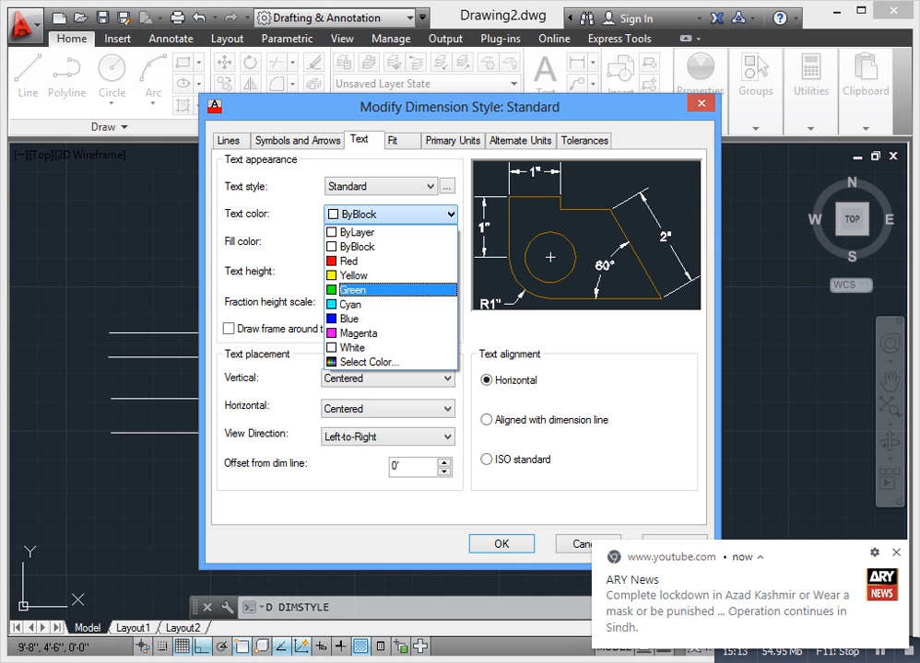
{"action": "left_click", "coordinate": [369, 275]}
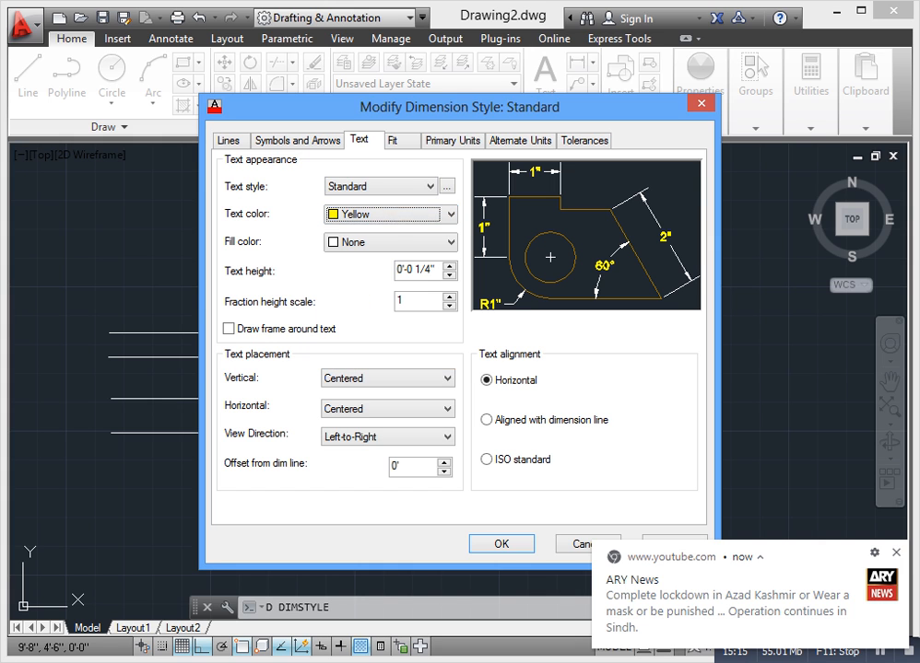
{"action": "left_click_drag", "start_coordinate": [437, 271], "coordinate": [396, 271]}
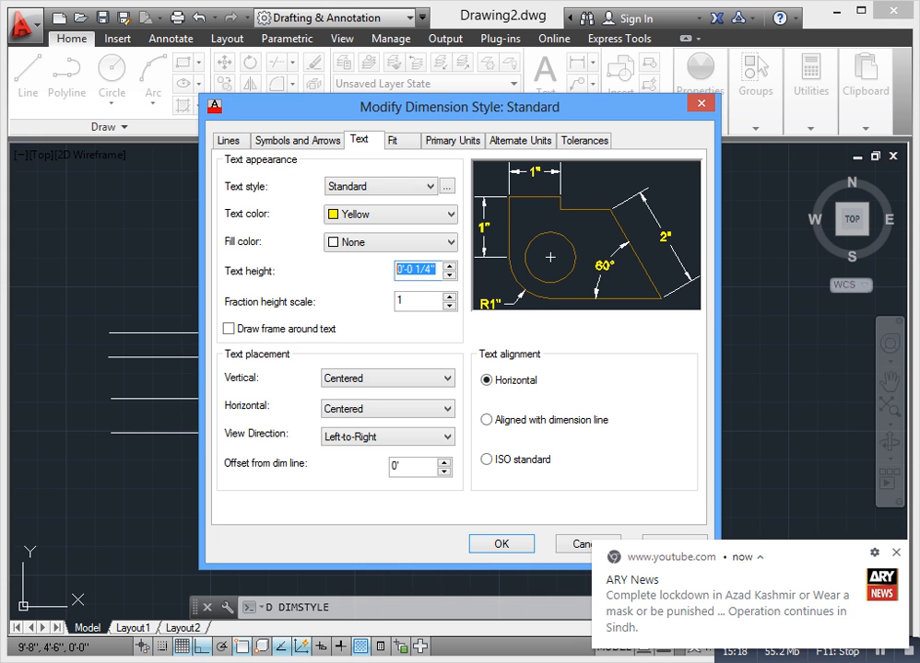
{"action": "type", "text": "4"}
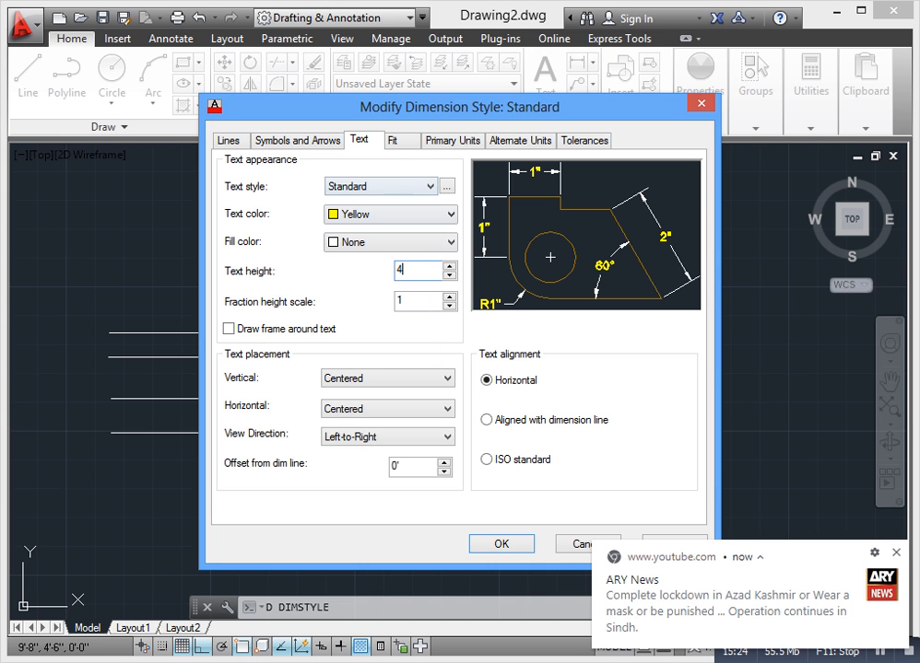
- Set the first and second arrowheads to Architectural tick with an arrow size of 4, and save the dimension style
{"action": "left_click", "coordinate": [297, 141]}
{"action": "left_click", "coordinate": [335, 195]}
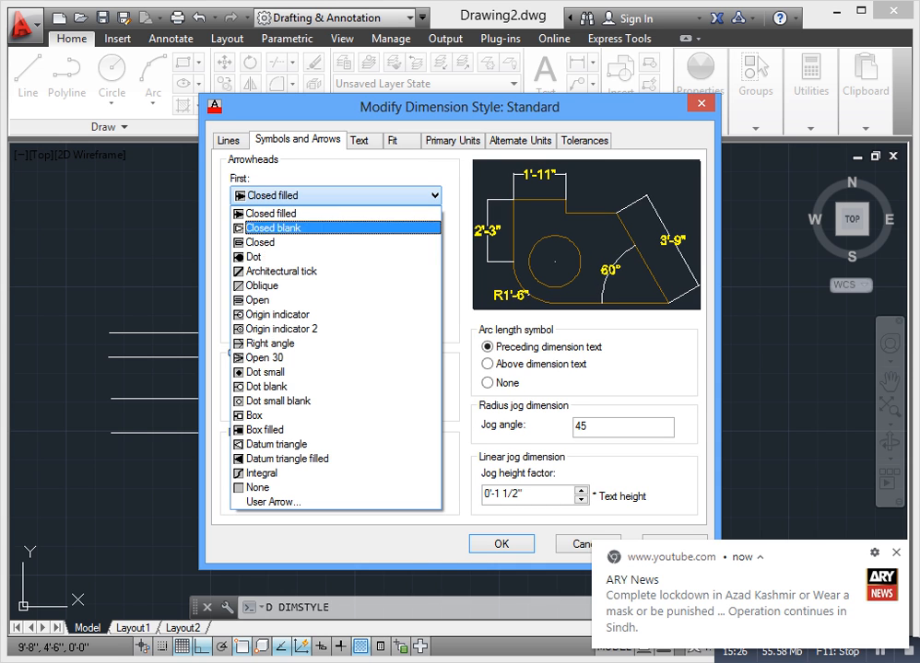
{"action": "left_click", "coordinate": [276, 269]}
{"action": "left_click", "coordinate": [335, 235]}
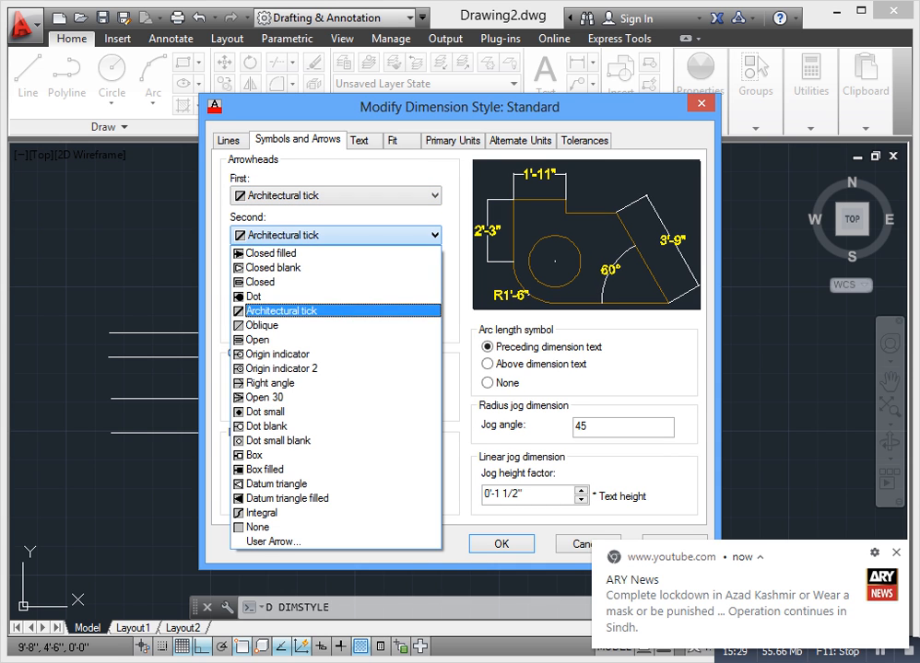
{"action": "left_click", "coordinate": [281, 310]}
{"action": "key", "text": "Tab"}
{"action": "key", "text": "Tab"}
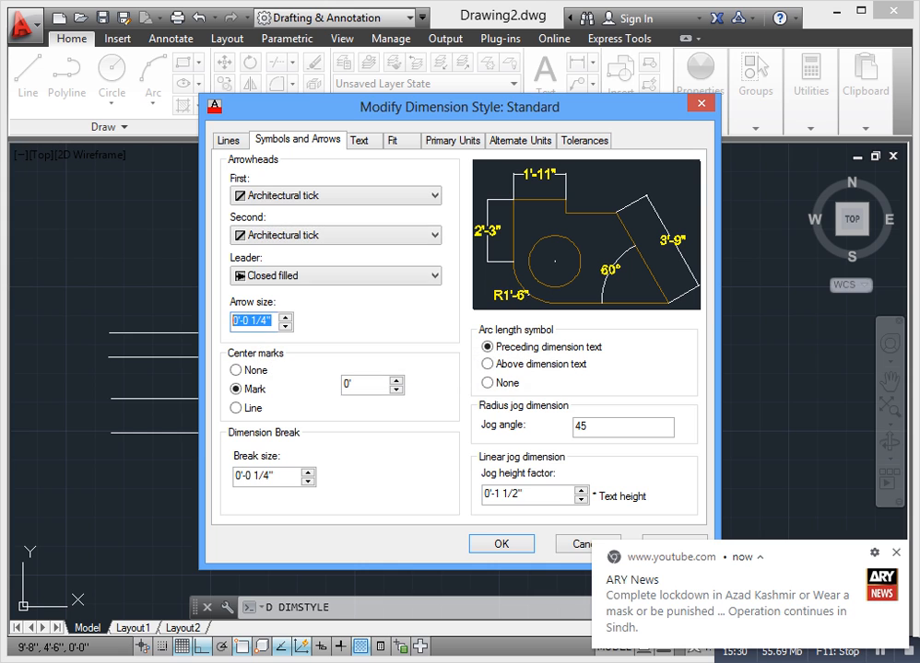
{"action": "type", "text": "4"}
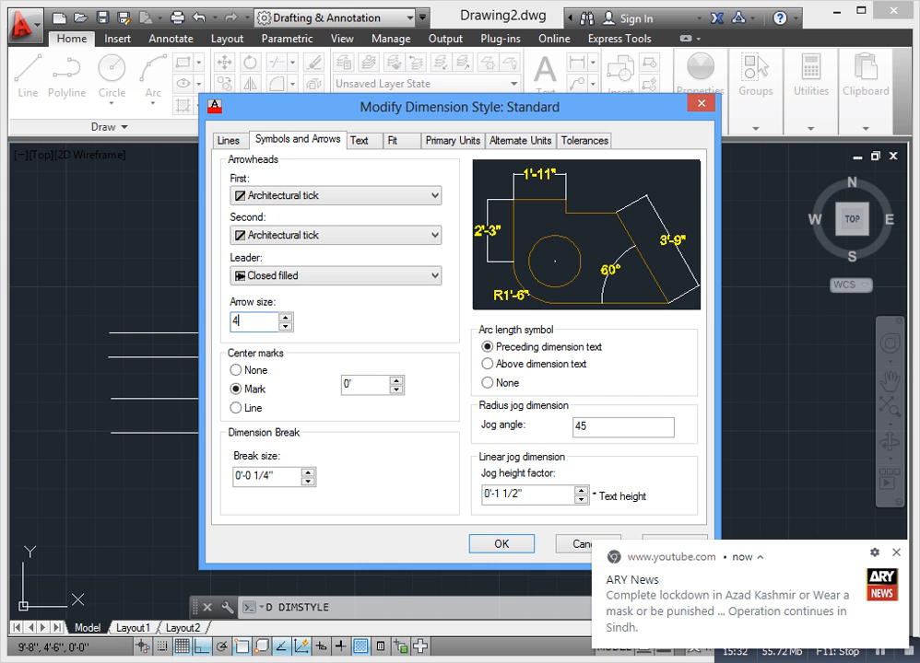
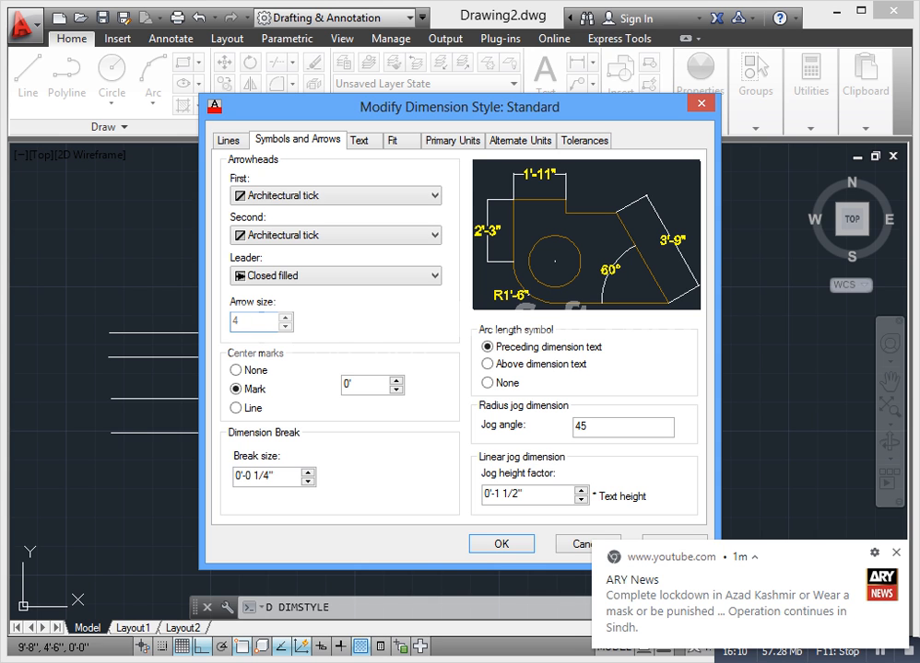
{"action": "key", "text": "Return"}
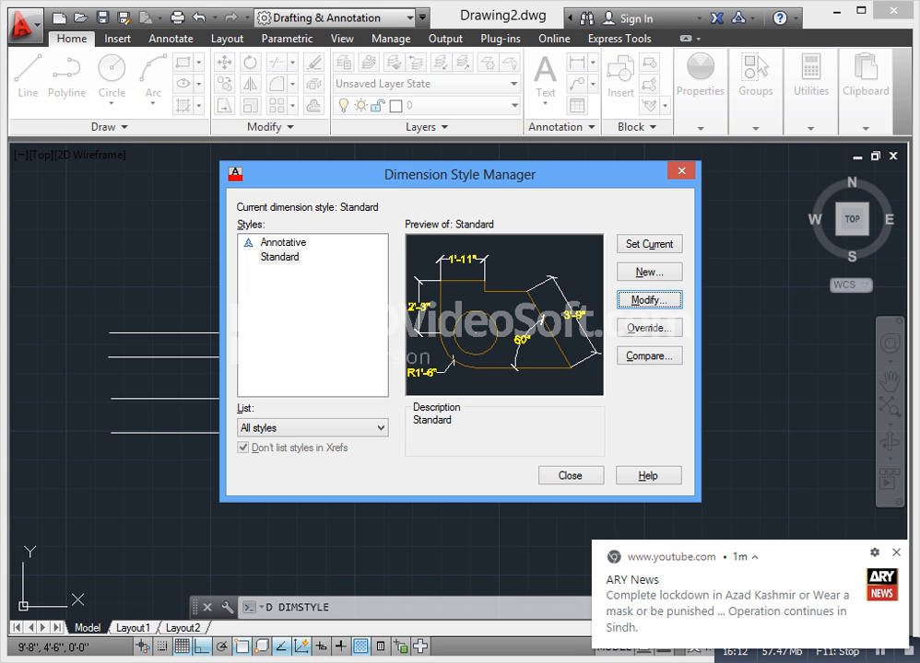
{"action": "left_click", "coordinate": [570, 475]}
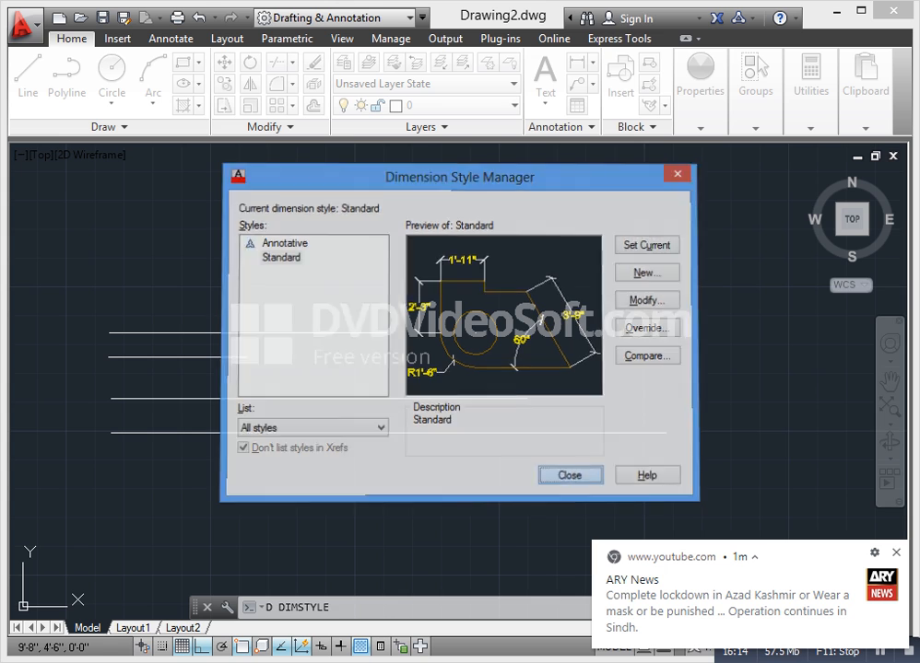
{"action": "left_click", "coordinate": [895, 553]}
- Move the lowest horizontal line straight down by about 0'-6", away from the line above it
{"action": "scroll", "coordinate": [195, 471], "scroll_direction": "down", "scroll_amount": 2}
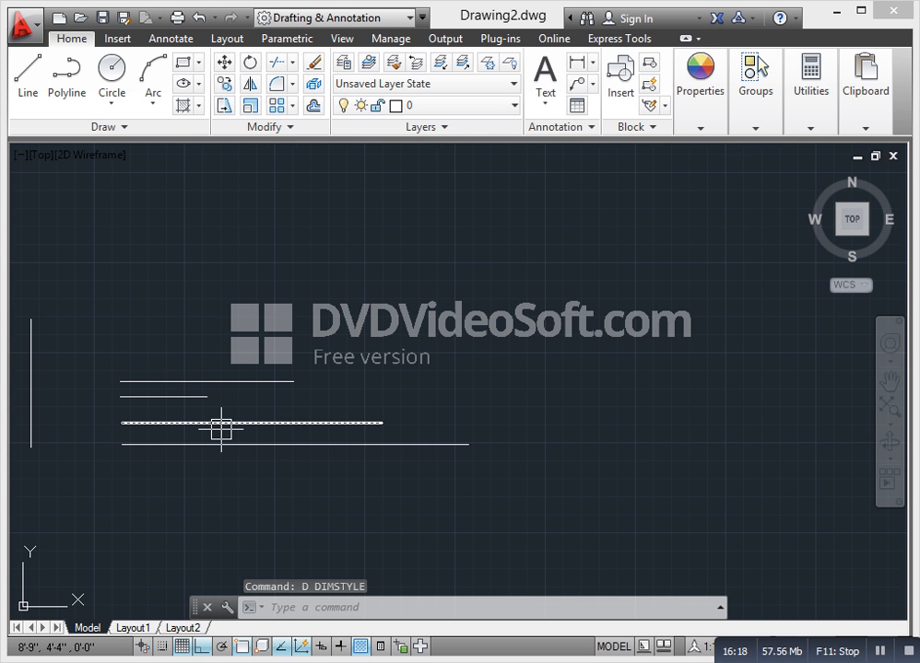
{"action": "scroll", "coordinate": [241, 427], "scroll_direction": "up", "scroll_amount": 2}
{"action": "middle_click_drag", "start_coordinate": [240, 427], "coordinate": [246, 405]}
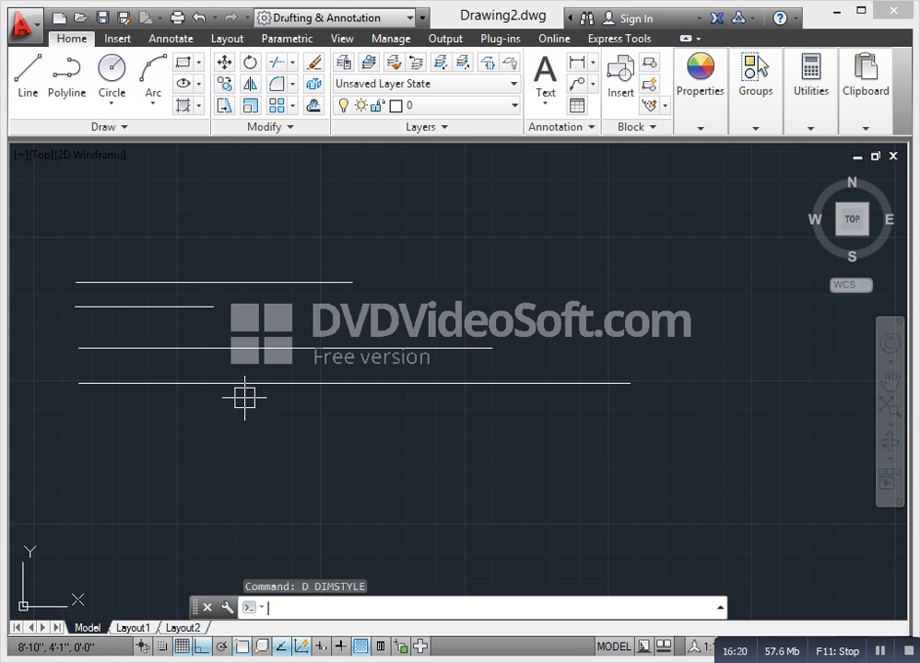
{"action": "key", "text": "Escape"}
{"action": "type", "text": "m"}
{"action": "key", "text": "Return"}
{"action": "left_click", "coordinate": [244, 421]}
{"action": "left_click", "coordinate": [214, 378]}
{"action": "key", "text": "Return"}
{"action": "left_click", "coordinate": [231, 417]}
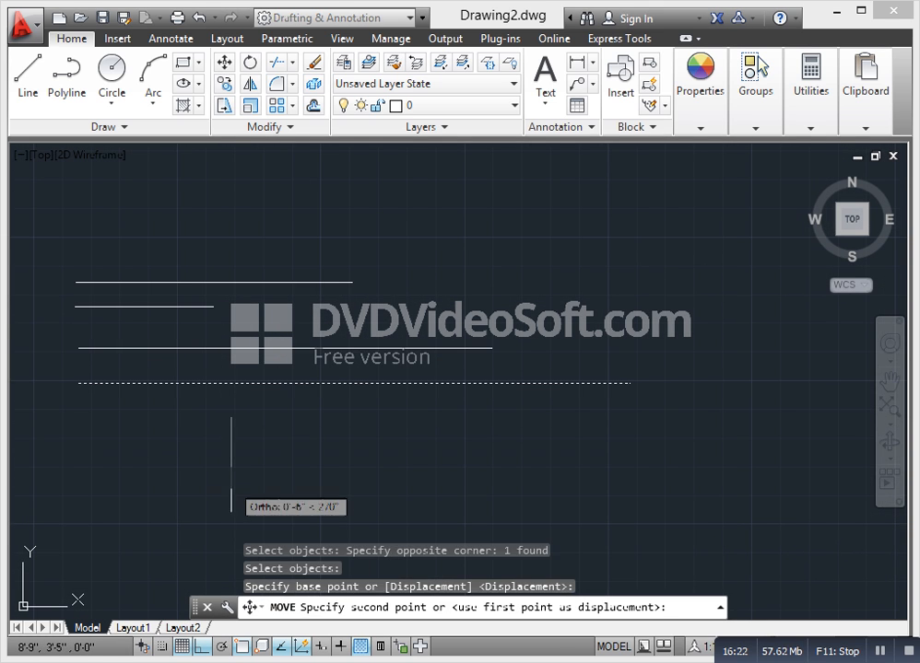
{"action": "left_click", "coordinate": [230, 492]}
{"action": "key", "text": "Escape"}
{"action": "mouse_move", "coordinate": [238, 460]}
{"action": "middle_mouse_down"}
{"action": "mouse_move", "coordinate": [237, 369]}
{"action": "mouse_move", "coordinate": [249, 383]}
{"action": "mouse_move", "coordinate": [391, 409]}
{"action": "mouse_move", "coordinate": [345, 398]}
{"action": "middle_mouse_up"}
{"action": "scroll", "coordinate": [263, 382], "scroll_direction": "down", "scroll_amount": 2}
{"action": "scroll", "coordinate": [334, 403], "scroll_direction": "down", "scroll_amount": 3}
{"action": "scroll", "coordinate": [333, 403], "scroll_direction": "up", "scroll_amount": 2}
{"action": "scroll", "coordinate": [330, 387], "scroll_direction": "down", "scroll_amount": 2}
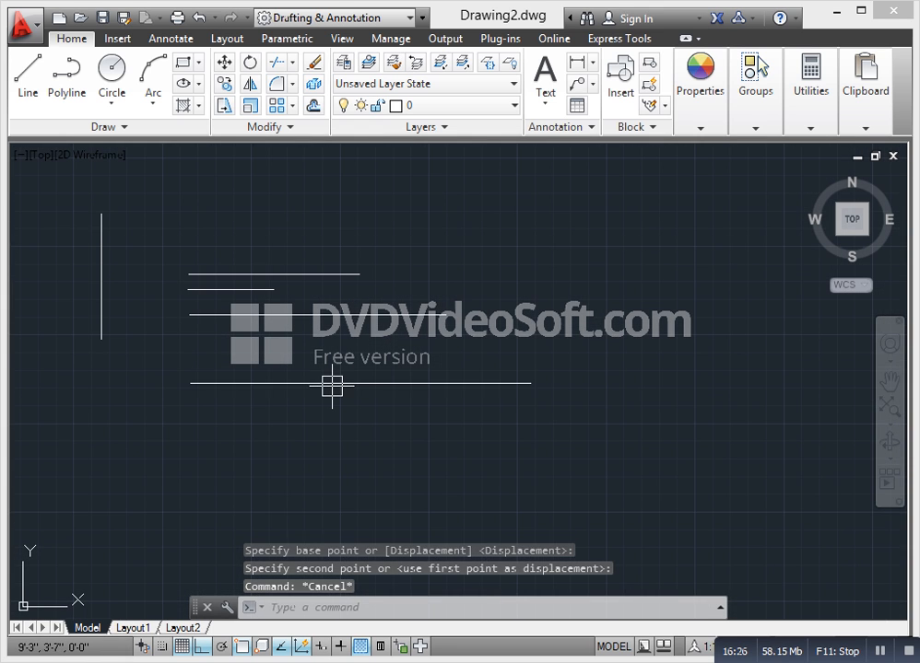
{"action": "type", "text": "di"}
{"action": "key", "text": "Return"}
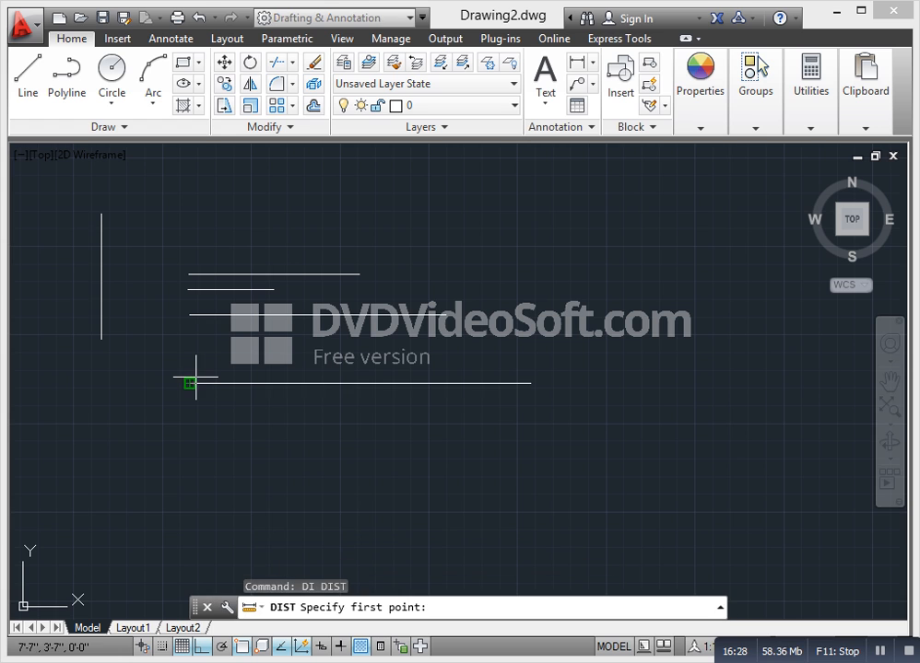
{"action": "key", "text": "Escape"}
- Add a linear dimension to the lowest horizontal line from end to end, placing the dimension line just above it
{"action": "type", "text": "dli"}
{"action": "key", "text": "Return"}
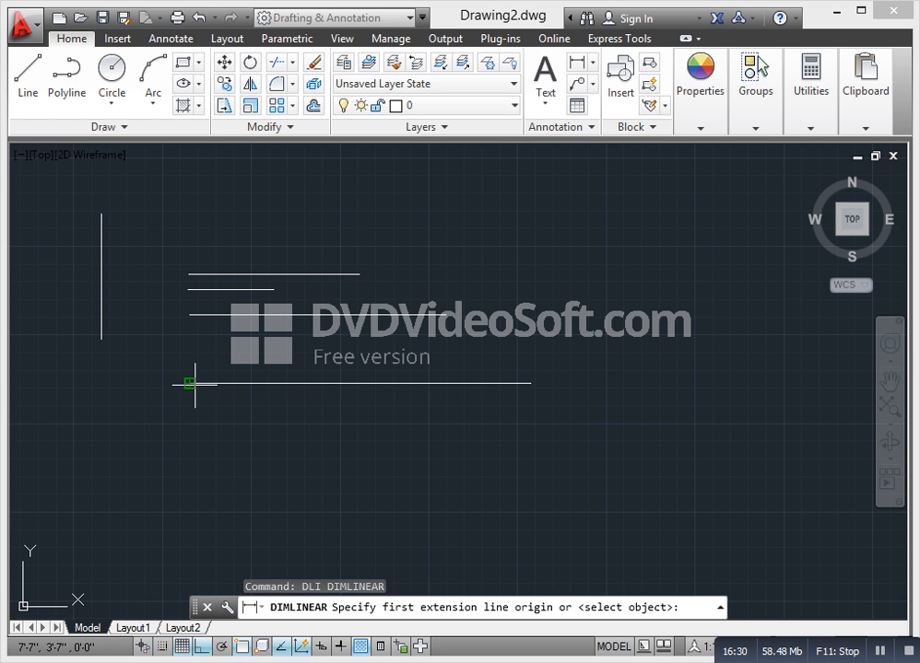
{"action": "left_click", "coordinate": [190, 383]}
{"action": "left_click", "coordinate": [531, 383]}
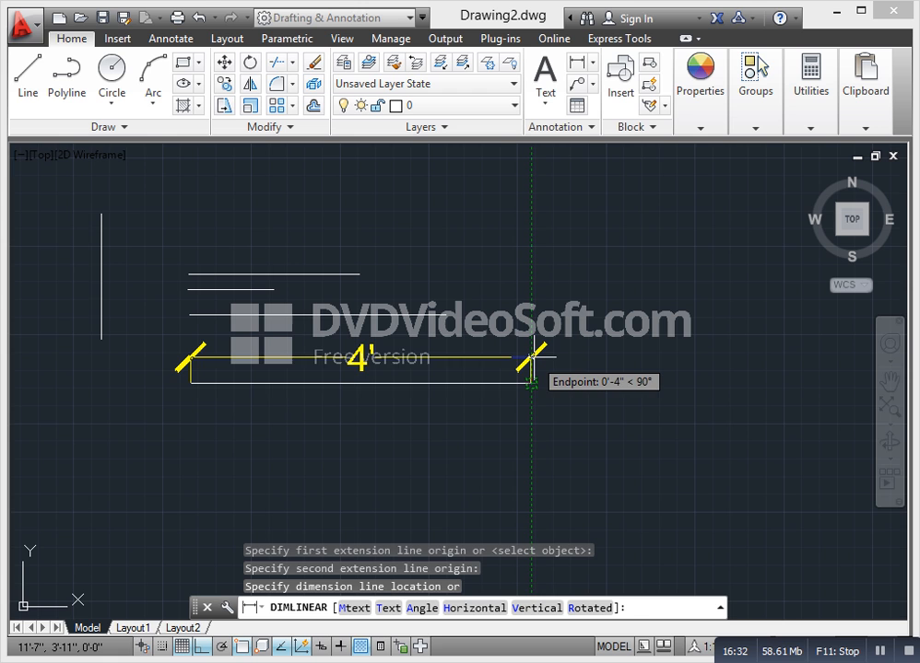
{"action": "left_click", "coordinate": [456, 350]}
{"action": "scroll", "coordinate": [316, 352], "scroll_direction": "up", "scroll_amount": 2}
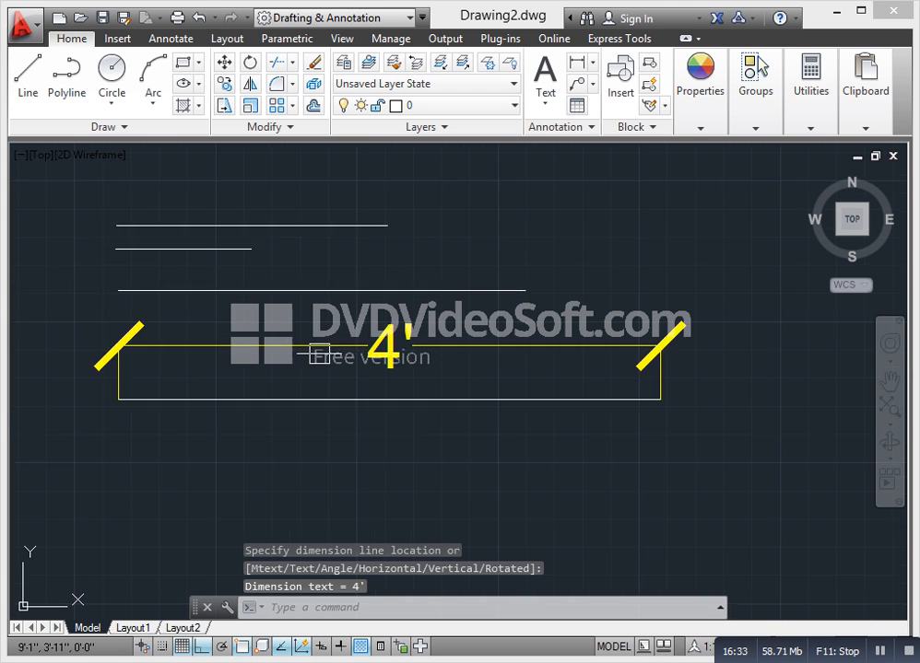
{"action": "scroll", "coordinate": [319, 353], "scroll_direction": "up", "scroll_amount": 3}
{"action": "scroll", "coordinate": [347, 351], "scroll_direction": "down", "scroll_amount": 3}
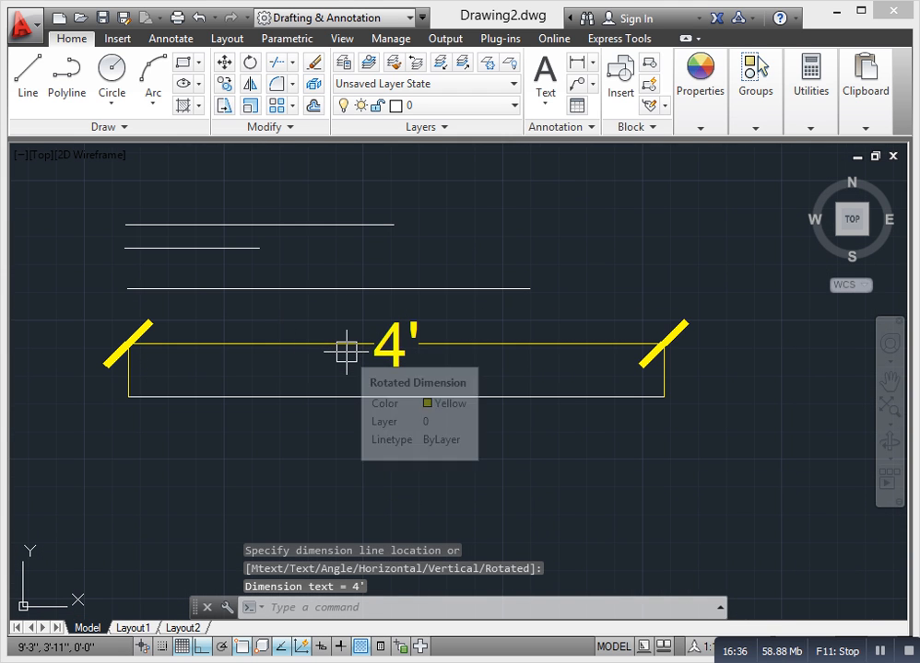
{"action": "left_click", "coordinate": [416, 363]}
{"action": "left_click", "coordinate": [339, 316]}
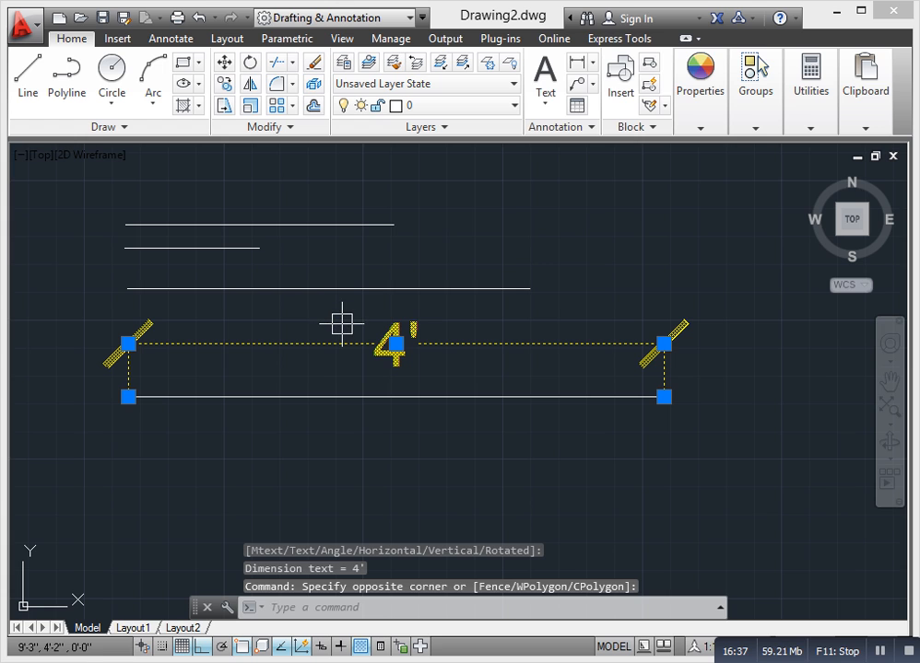
{"action": "key", "text": "Escape"}
{"action": "key", "text": "Escape"}
- Add a linear dimension to the second-lowest horizontal line, with the dimension line placed close above it
{"action": "type", "text": "DLI"}
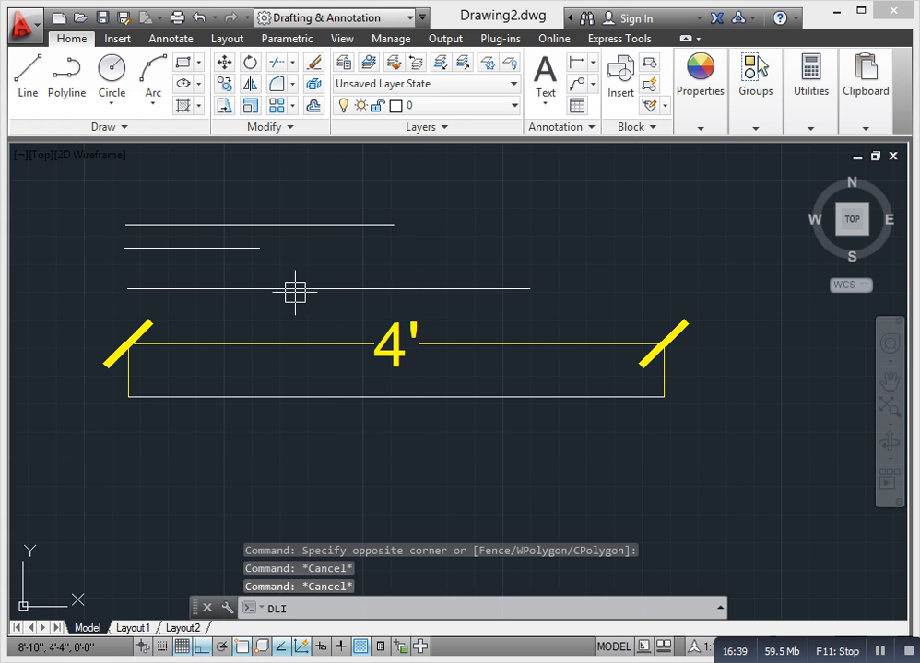
{"action": "key", "text": "Return"}
{"action": "left_click", "coordinate": [127, 289]}
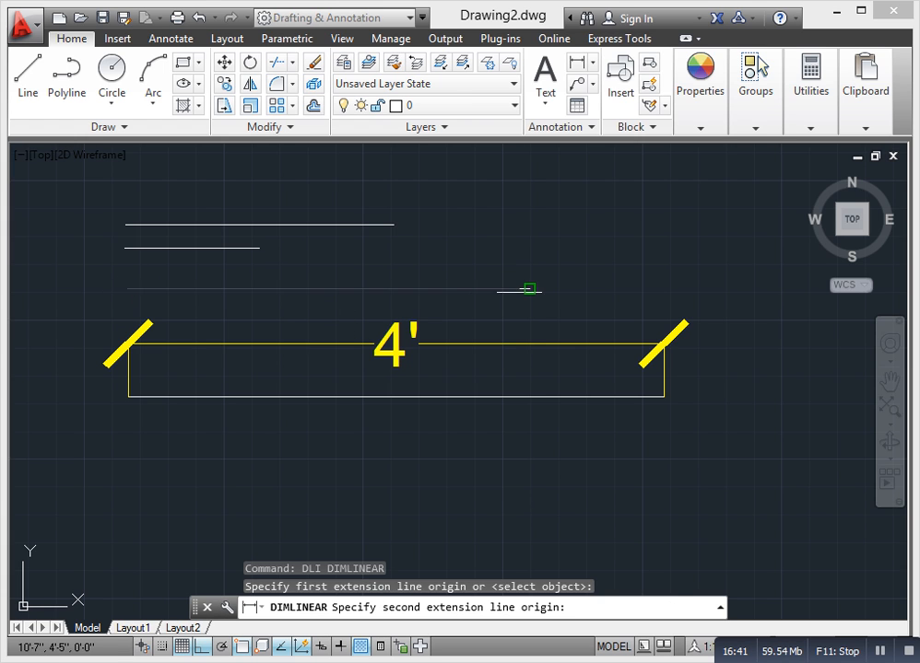
{"action": "left_click", "coordinate": [529, 289]}
{"action": "scroll", "coordinate": [519, 273], "scroll_direction": "up", "scroll_amount": 2}
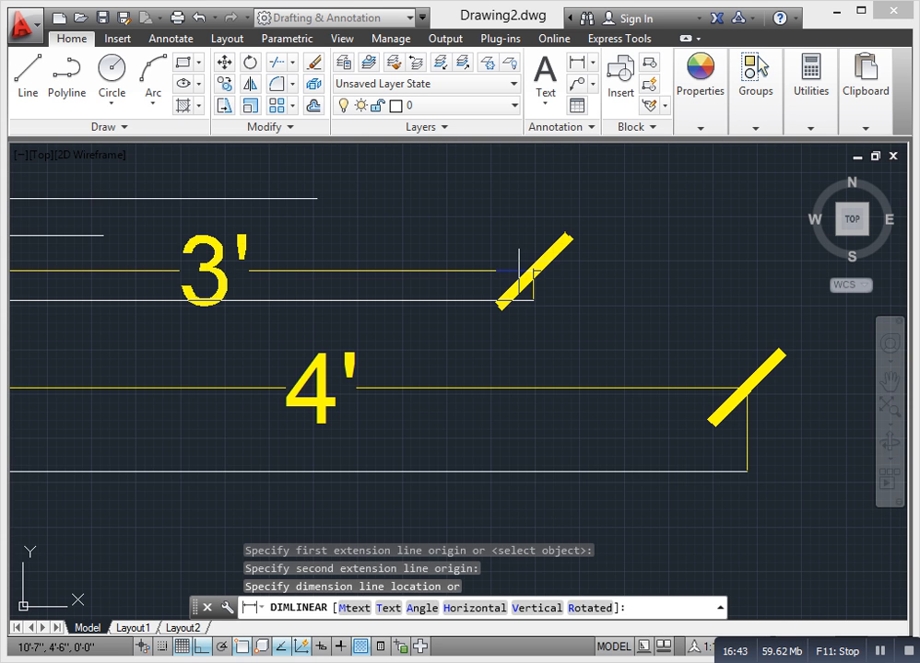
{"action": "left_click", "coordinate": [514, 269]}
{"action": "scroll", "coordinate": [403, 321], "scroll_direction": "down", "scroll_amount": 2}
{"action": "middle_click_drag", "start_coordinate": [303, 331], "coordinate": [462, 342]}
{"action": "middle_click_drag", "start_coordinate": [392, 357], "coordinate": [383, 371]}
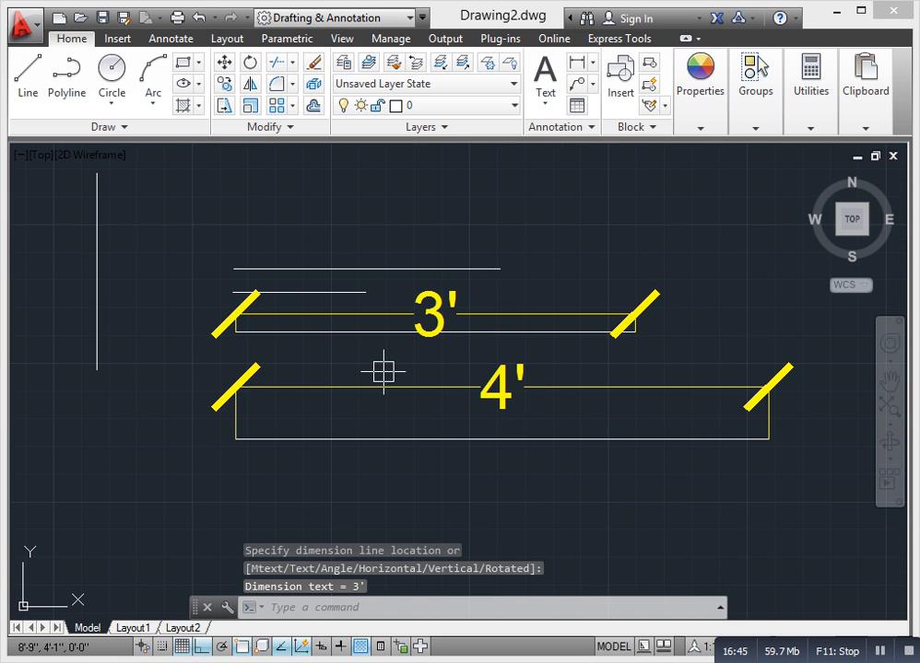
- Add a linear dimension to the shortest horizontal line, placing the dimension line slightly above it
{"action": "key", "text": "Return"}
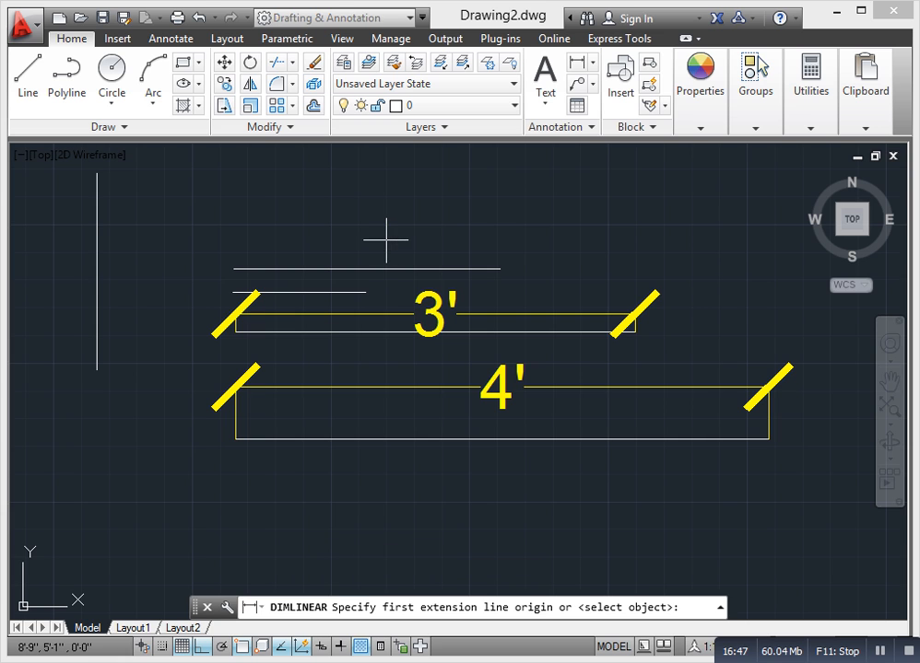
{"action": "left_click", "coordinate": [233, 292]}
{"action": "scroll", "coordinate": [407, 302], "scroll_direction": "up", "scroll_amount": 3}
{"action": "left_click", "coordinate": [295, 281]}
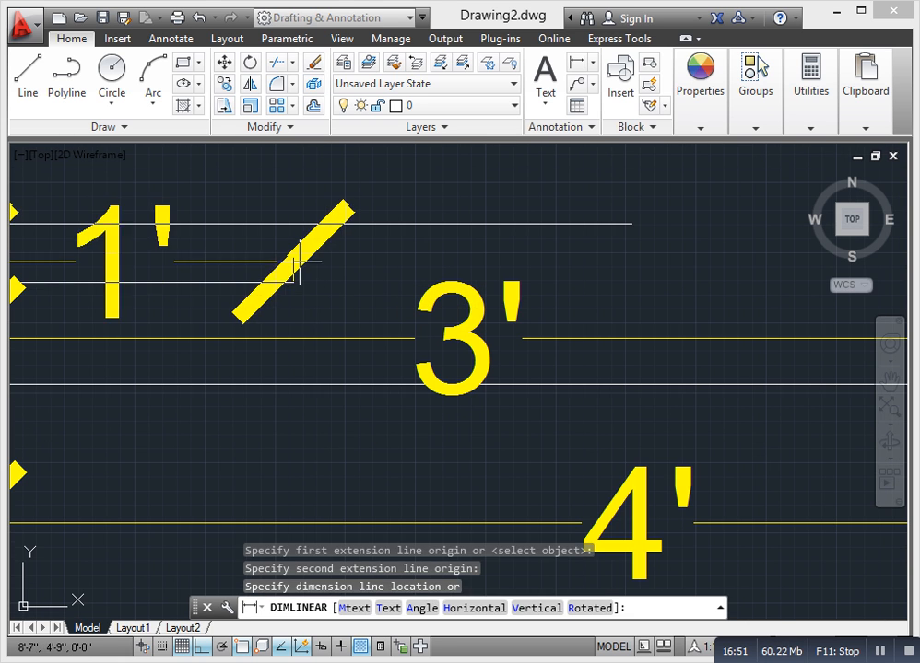
{"action": "left_click", "coordinate": [302, 255]}
{"action": "scroll", "coordinate": [302, 255], "scroll_direction": "down", "scroll_amount": 5}
{"action": "scroll", "coordinate": [211, 261], "scroll_direction": "up", "scroll_amount": 5}
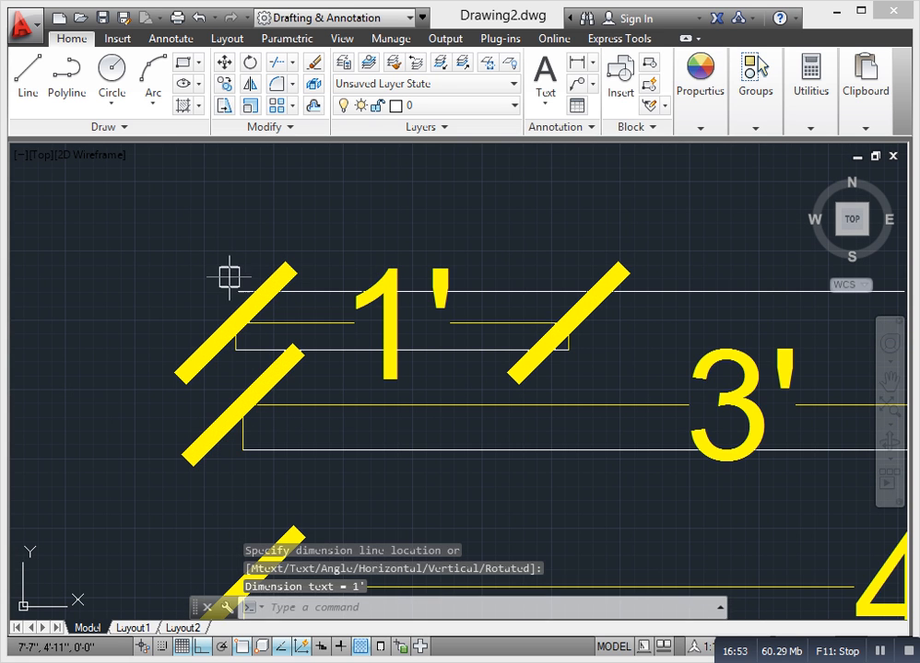
- Dimension the topmost horizontal line between its two endpoints and place the dimension line above it
{"action": "key", "text": "Return"}
{"action": "left_click", "coordinate": [236, 292]}
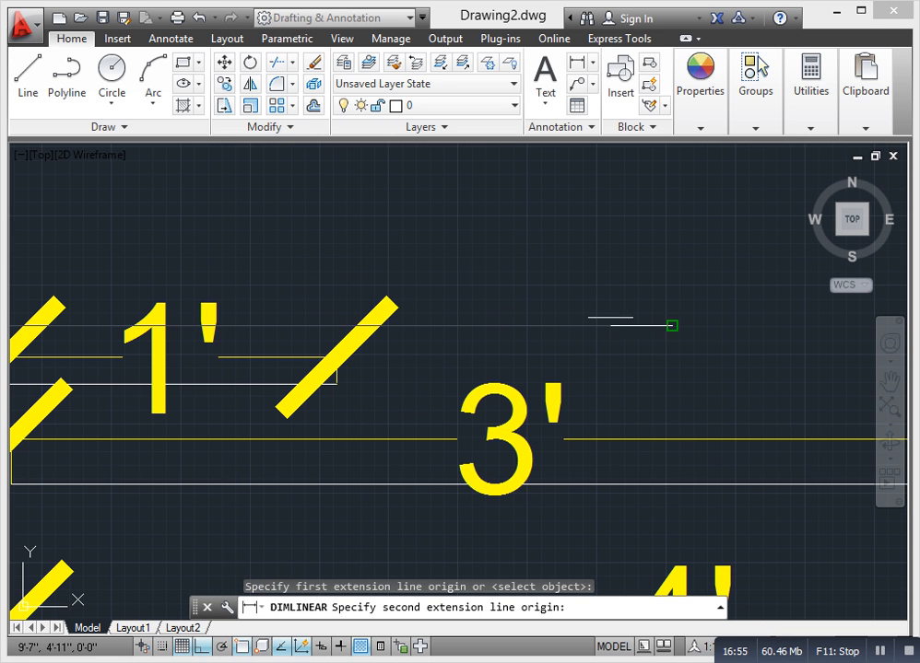
{"action": "left_click", "coordinate": [674, 325]}
{"action": "left_click", "coordinate": [651, 248]}
{"action": "scroll", "coordinate": [548, 288], "scroll_direction": "down", "scroll_amount": 6}
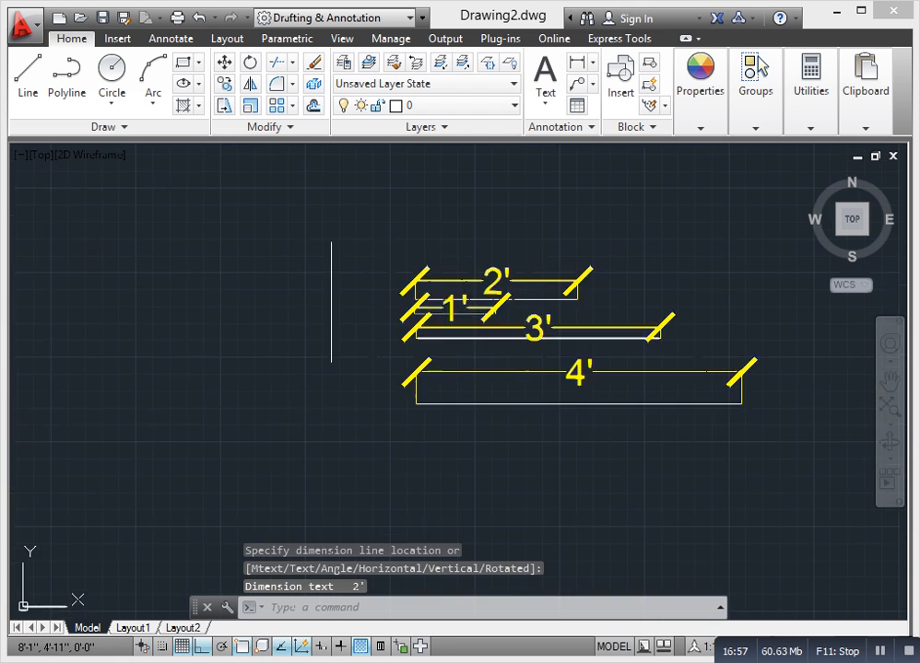
{"action": "mouse_move", "coordinate": [458, 293]}
{"action": "middle_mouse_down"}
{"action": "mouse_move", "coordinate": [426, 261]}
{"action": "mouse_move", "coordinate": [433, 266]}
{"action": "middle_mouse_up"}
- Add a linear dimension to the vertical line from its lower to its upper endpoint, placed on its left side
{"action": "key", "text": "Return"}
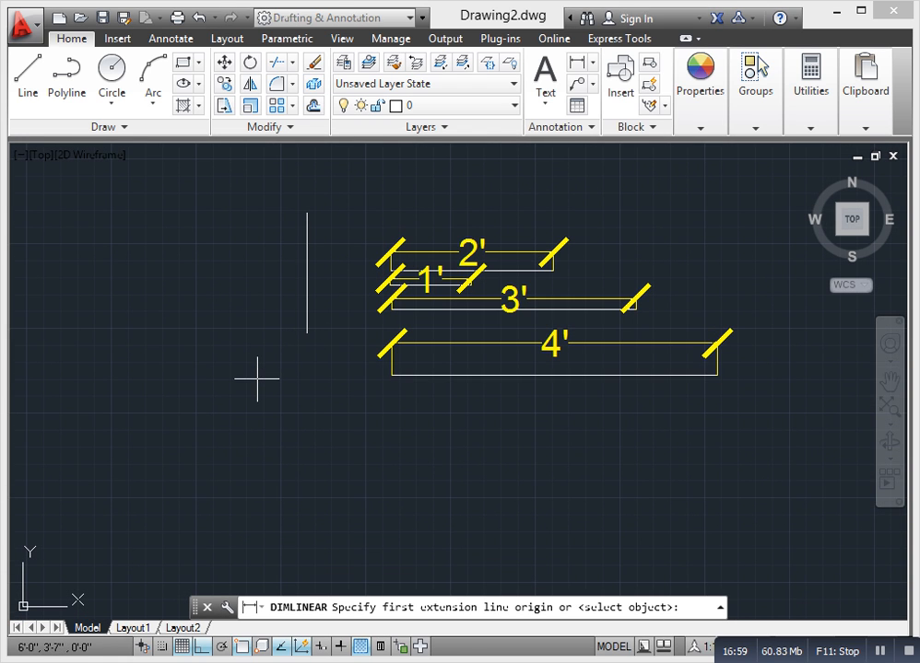
{"action": "left_click", "coordinate": [307, 330]}
{"action": "left_click", "coordinate": [307, 214]}
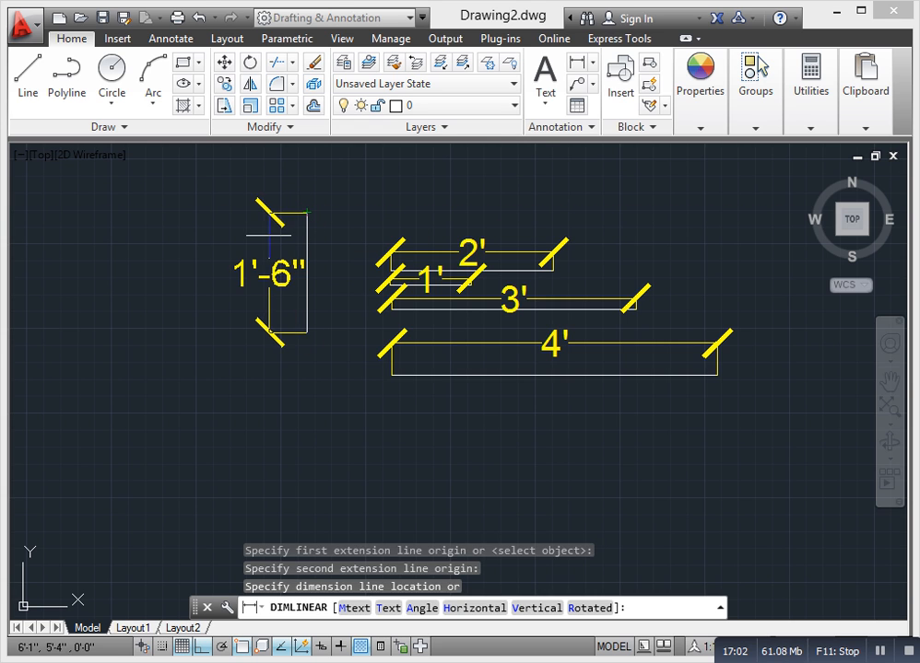
{"action": "left_click", "coordinate": [269, 273]}
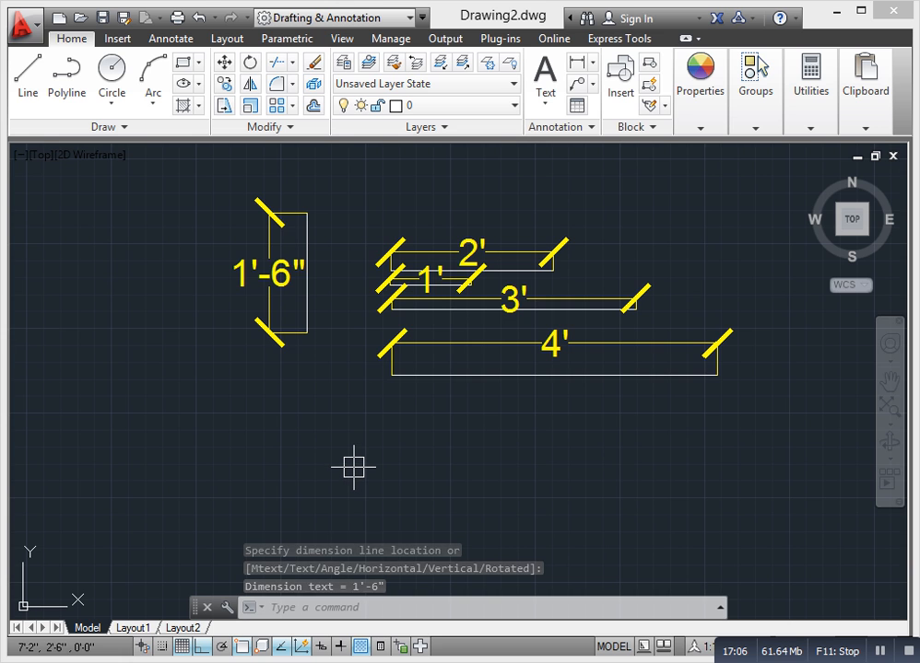
{"action": "scroll", "coordinate": [366, 377], "scroll_direction": "down", "scroll_amount": 4}
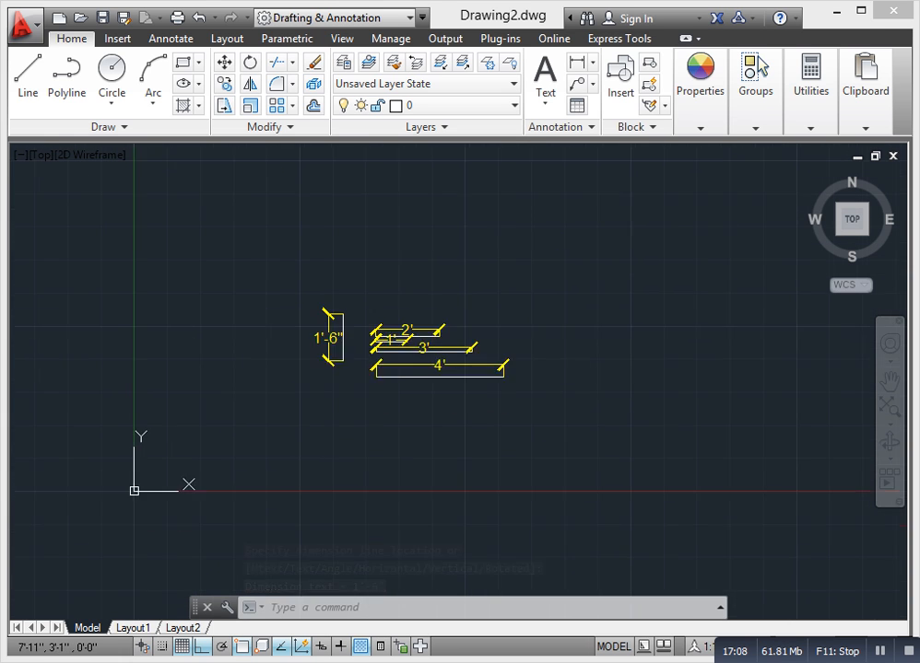
{"action": "scroll", "coordinate": [397, 392], "scroll_direction": "up", "scroll_amount": 4}
{"action": "key", "text": "Escape"}
{"action": "key", "text": "Escape"}
{"action": "key", "text": "Escape"}
- Draw a long horizontal line freehand in the empty area below the dimensioned lines
{"action": "type", "text": "L"}
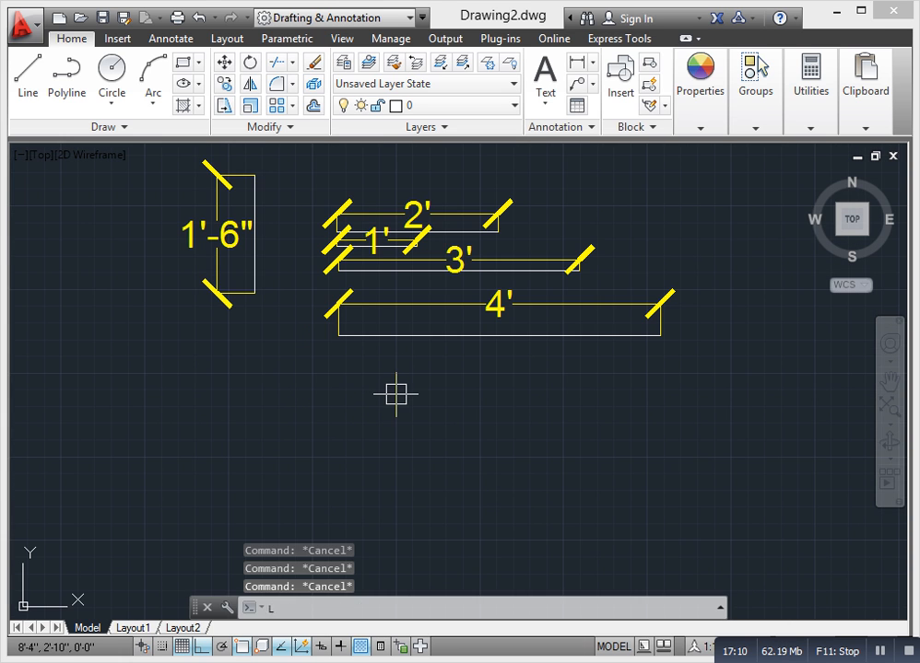
{"action": "key", "text": "Return"}
{"action": "left_click", "coordinate": [164, 472]}
{"action": "middle_click_drag", "start_coordinate": [569, 503], "coordinate": [523, 476]}
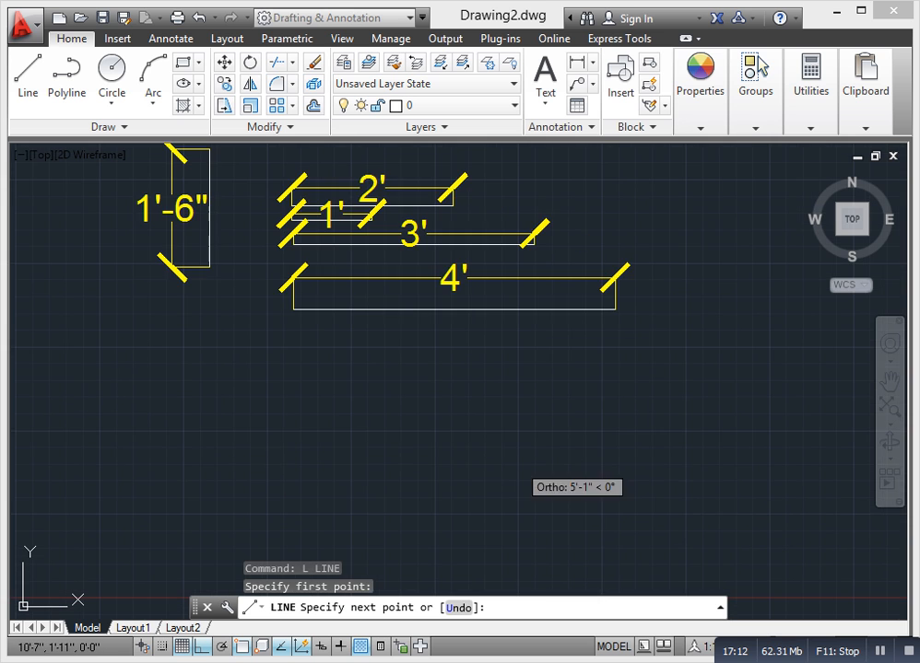
{"action": "left_click", "coordinate": [663, 458]}
{"action": "scroll", "coordinate": [663, 458], "scroll_direction": "down", "scroll_amount": 3}
{"action": "key", "text": "Escape"}
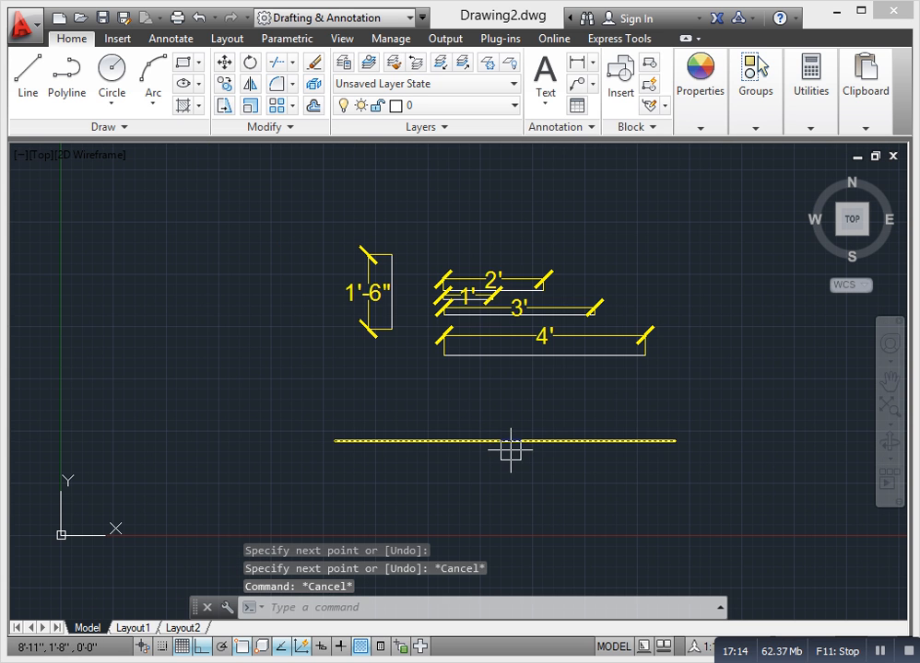
- Erase the freehand horizontal line below the dimensioned lines
{"action": "scroll", "coordinate": [515, 435], "scroll_direction": "up", "scroll_amount": 2}
{"action": "key", "text": "Escape"}
{"action": "left_click", "coordinate": [472, 475]}
{"action": "left_click", "coordinate": [405, 394]}
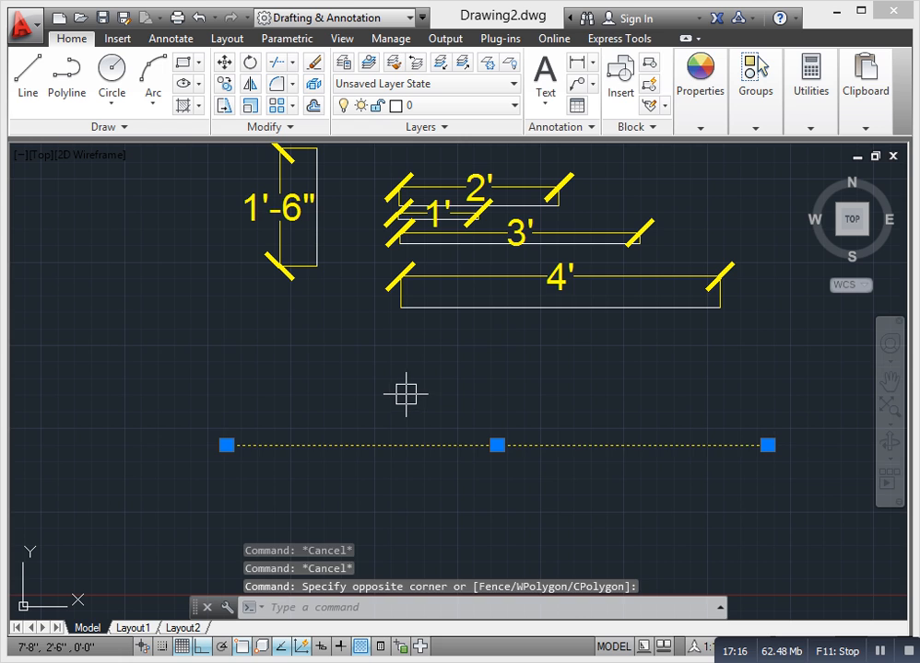
{"action": "key", "text": "Delete"}
- Set the current object color to White for new objects
{"action": "left_click", "coordinate": [700, 90]}
{"action": "left_click", "coordinate": [775, 147]}
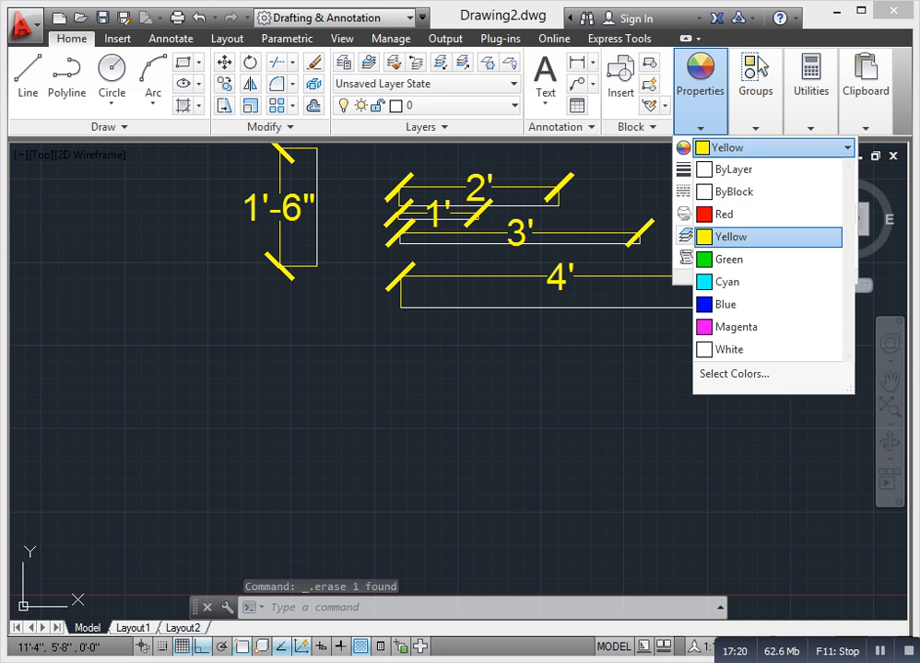
{"action": "left_click", "coordinate": [728, 349]}
{"action": "key", "text": "Escape"}
{"action": "key", "text": "Escape"}
- Draw a horizontal line 10' long below the dimensioned lines
{"action": "type", "text": "l"}
{"action": "key", "text": "Return"}
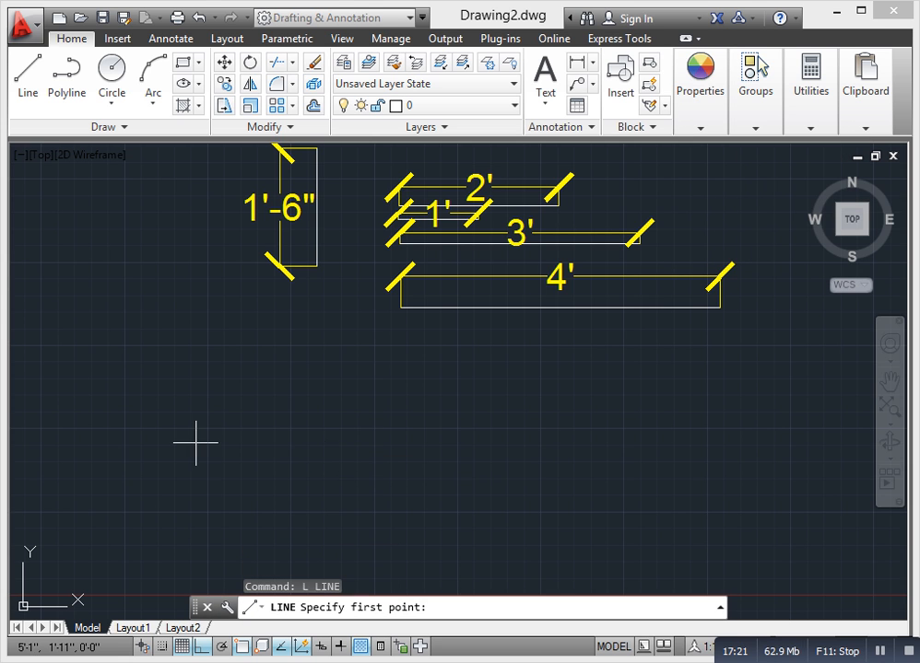
{"action": "left_click", "coordinate": [196, 443]}
{"action": "type", "text": "10'"}
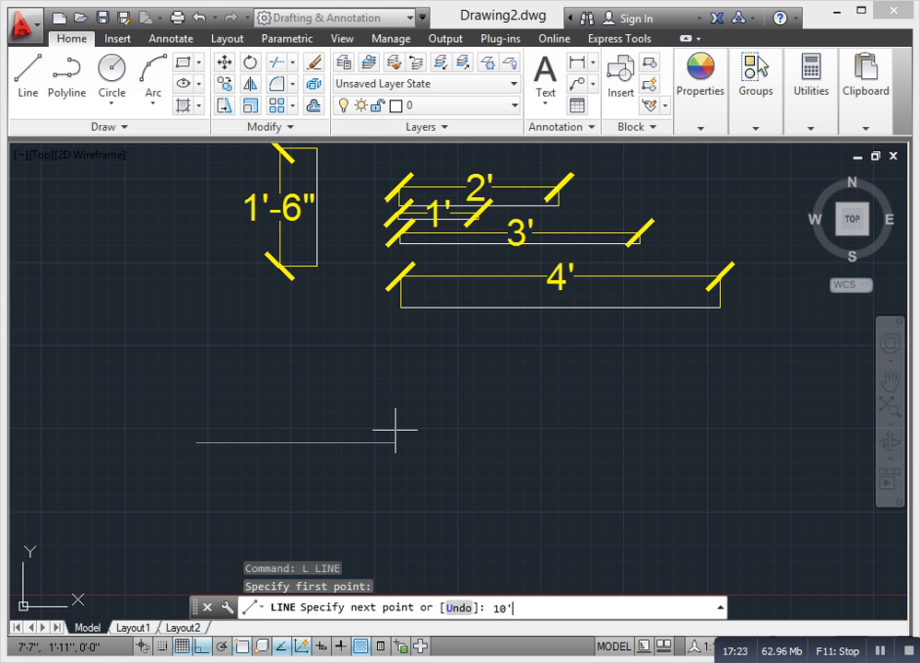
{"action": "key", "text": "Return"}
{"action": "key", "text": "Escape"}
{"action": "scroll", "coordinate": [404, 477], "scroll_direction": "down", "scroll_amount": 4}
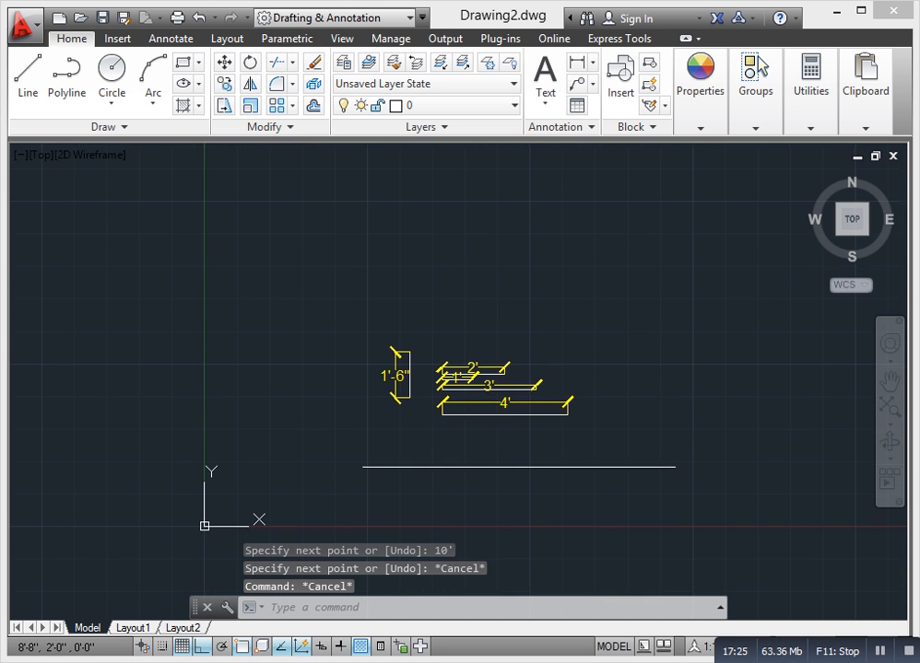
{"action": "scroll", "coordinate": [531, 494], "scroll_direction": "up", "scroll_amount": 4}
{"action": "scroll", "coordinate": [424, 438], "scroll_direction": "down", "scroll_amount": 2}
{"action": "scroll", "coordinate": [406, 415], "scroll_direction": "up", "scroll_amount": 2}
{"action": "scroll", "coordinate": [367, 403], "scroll_direction": "down", "scroll_amount": 4}
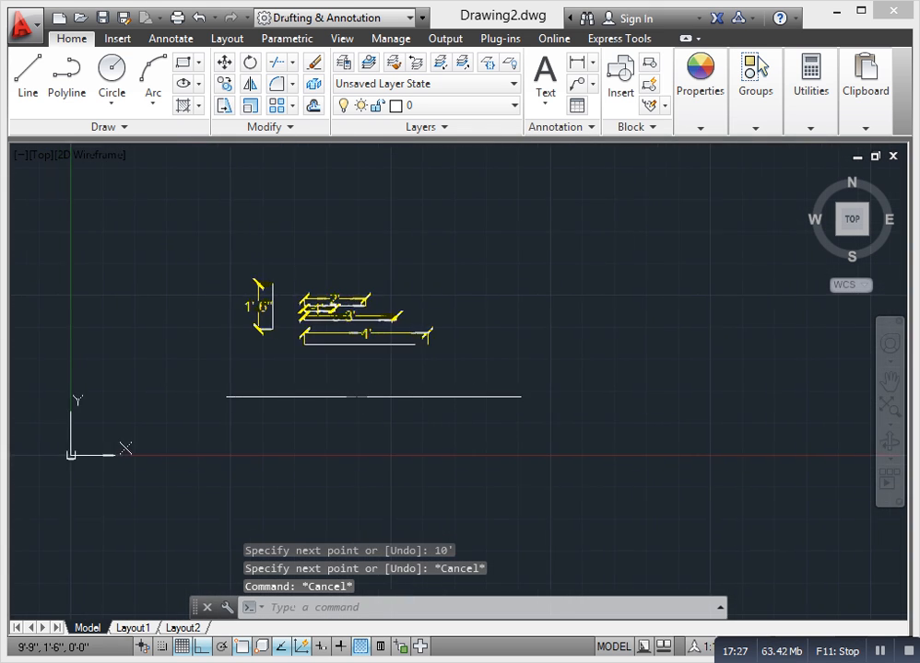
{"action": "scroll", "coordinate": [362, 406], "scroll_direction": "up", "scroll_amount": 4}
{"action": "scroll", "coordinate": [381, 407], "scroll_direction": "down", "scroll_amount": 2}
- Add a linear dimension to the 10' horizontal line, placing the dimension line just above it
{"action": "key", "text": "Escape"}
{"action": "key", "text": "Escape"}
{"action": "type", "text": "DLI"}
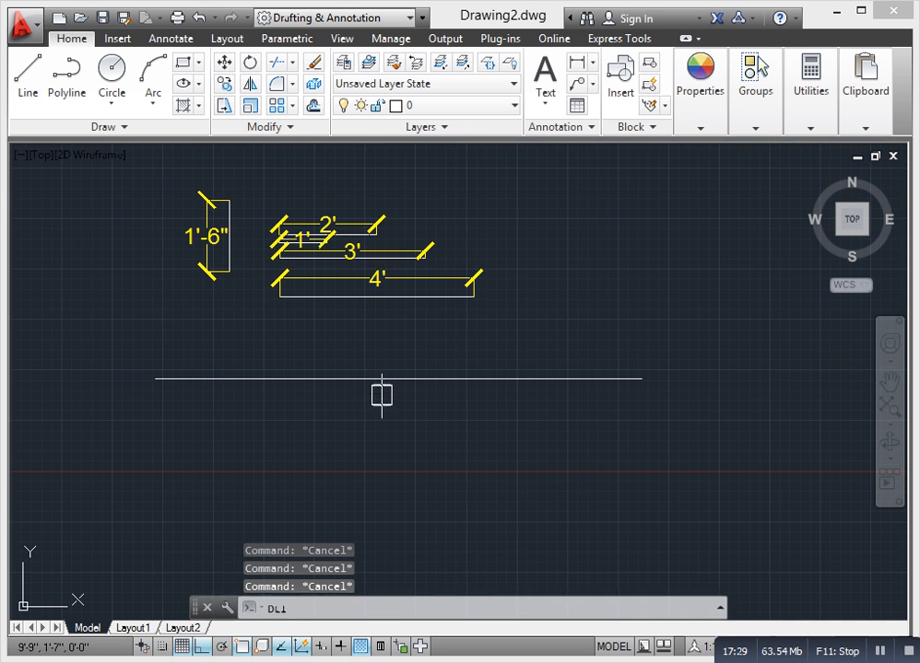
{"action": "key", "text": "Return"}
{"action": "left_click", "coordinate": [155, 378]}
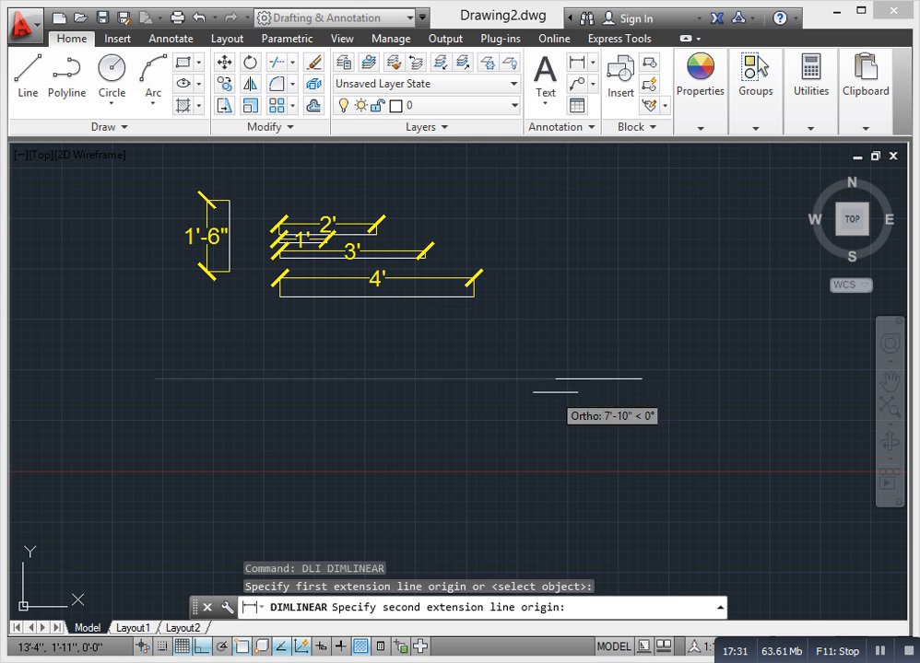
{"action": "left_click", "coordinate": [635, 377]}
{"action": "left_click", "coordinate": [516, 358]}
{"action": "scroll", "coordinate": [420, 378], "scroll_direction": "up", "scroll_amount": 5}
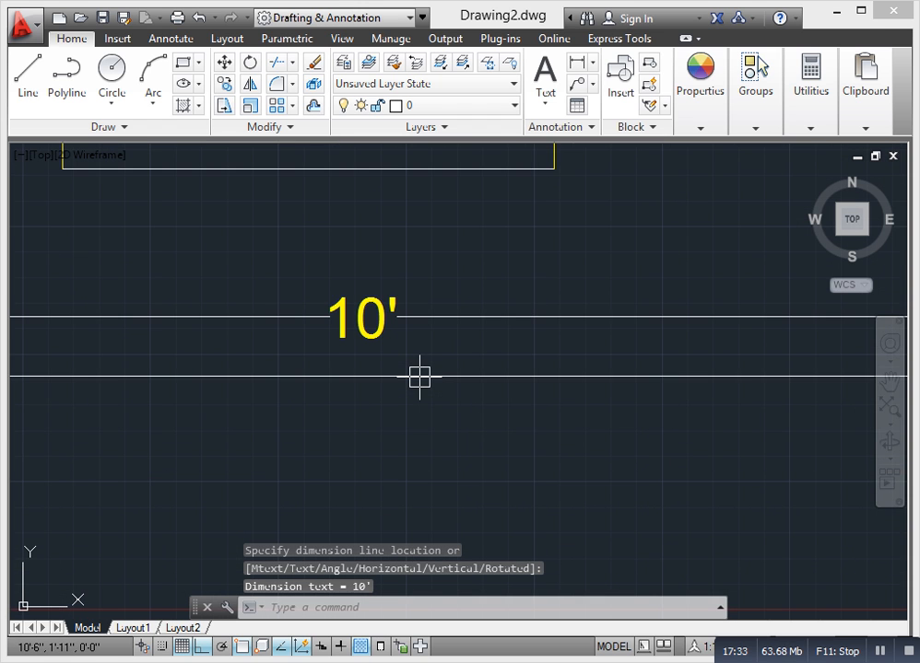
{"action": "scroll", "coordinate": [419, 378], "scroll_direction": "down", "scroll_amount": 2}
{"action": "middle_click_drag", "start_coordinate": [421, 376], "coordinate": [475, 372]}
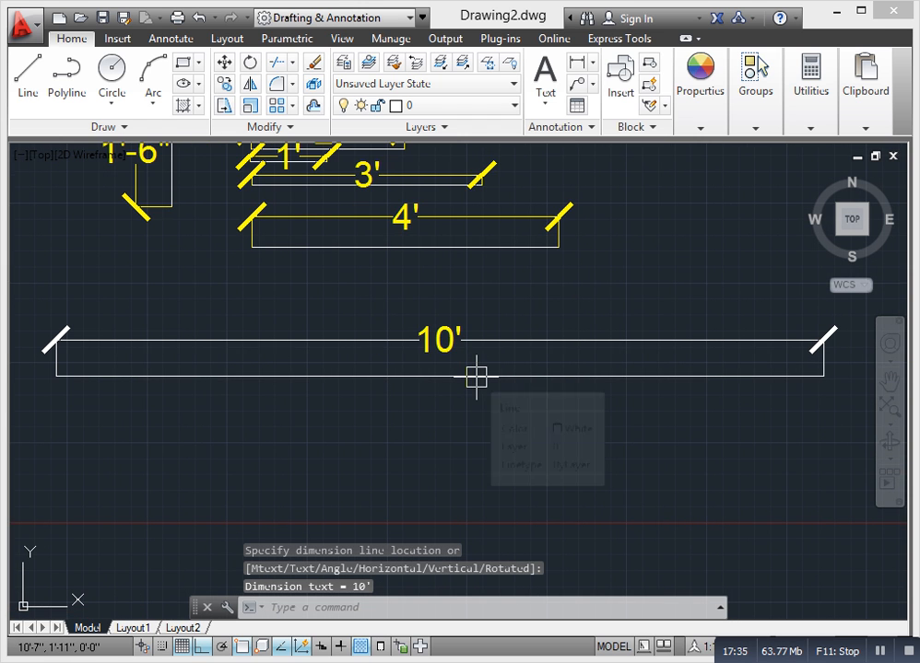
- Erase the linear dimension above the 10' line, keeping the line itself
{"action": "left_click", "coordinate": [472, 369]}
{"action": "left_click", "coordinate": [434, 324]}
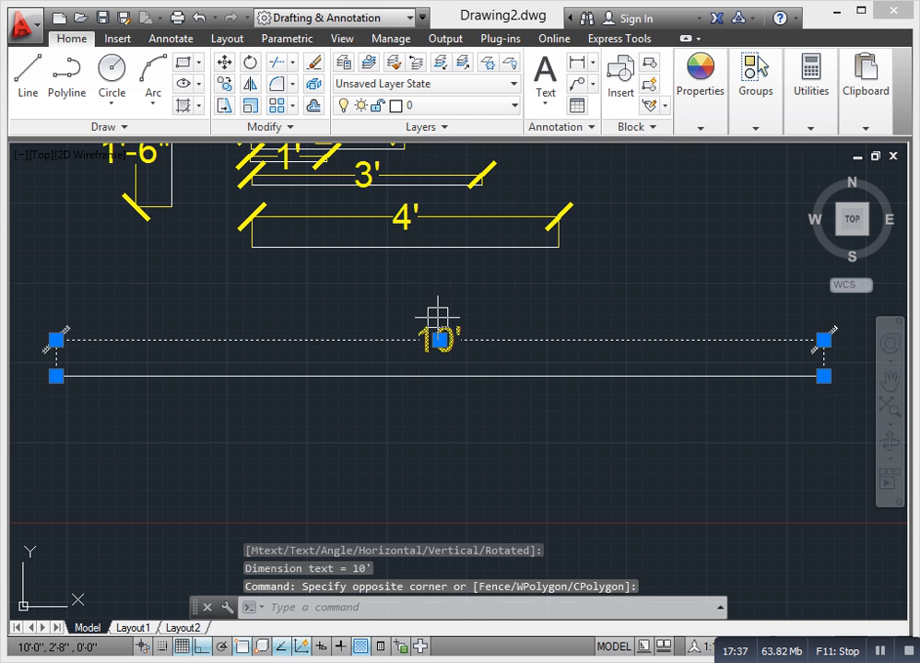
{"action": "key", "text": "Delete"}
{"action": "key", "text": "Escape"}
{"action": "key", "text": "Escape"}
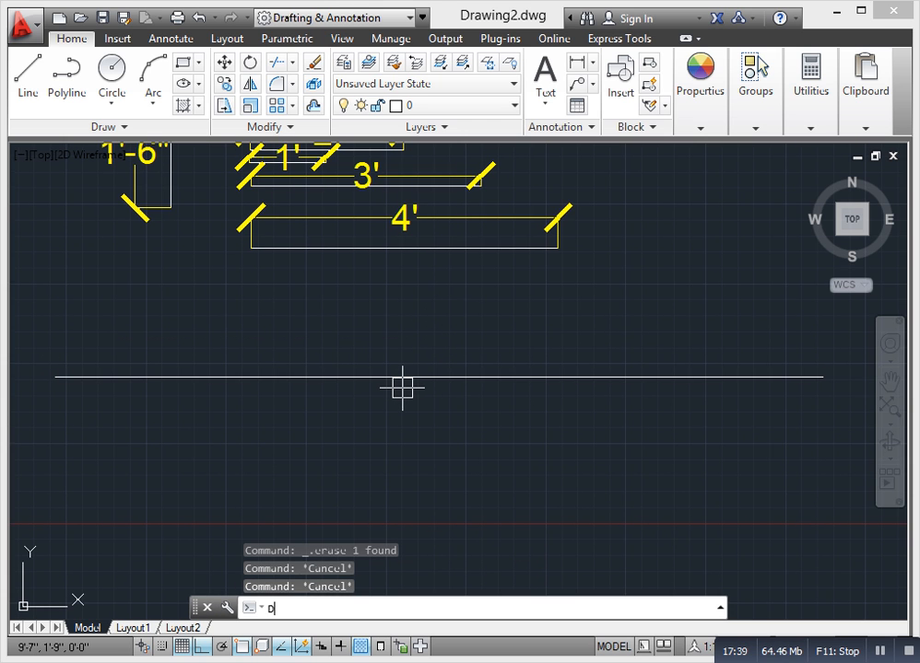
{"action": "key", "text": "Escape"}
- Open the Windows Calculator by running CALC and place its window over the middle of the drawing
{"action": "key", "text": "super+r"}
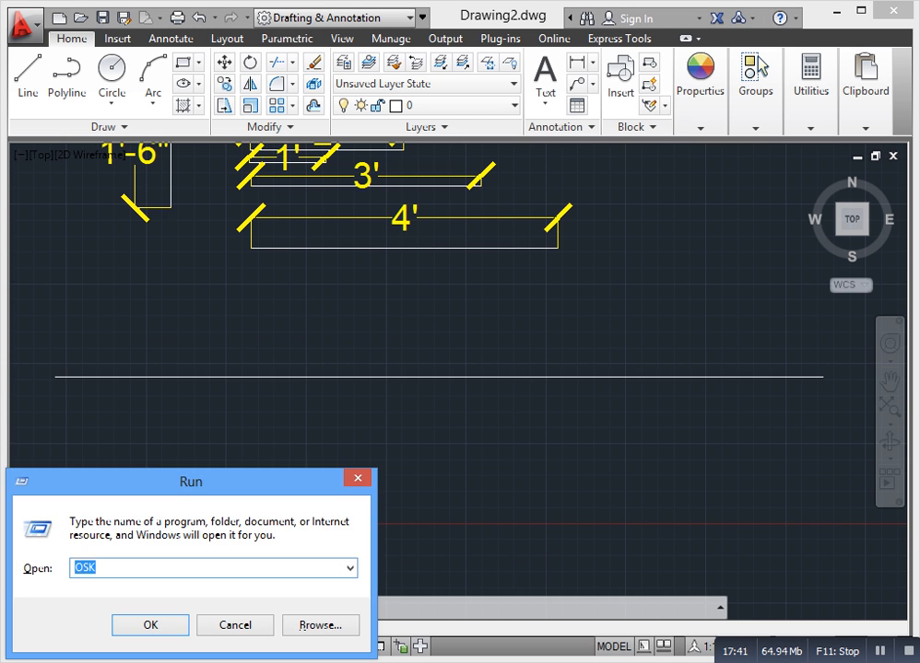
{"action": "type", "text": "CAAL"}
{"action": "type", "text": "C"}
{"action": "key", "text": "BackSpace"}
{"action": "key", "text": "BackSpace"}
{"action": "key", "text": "BackSpace"}
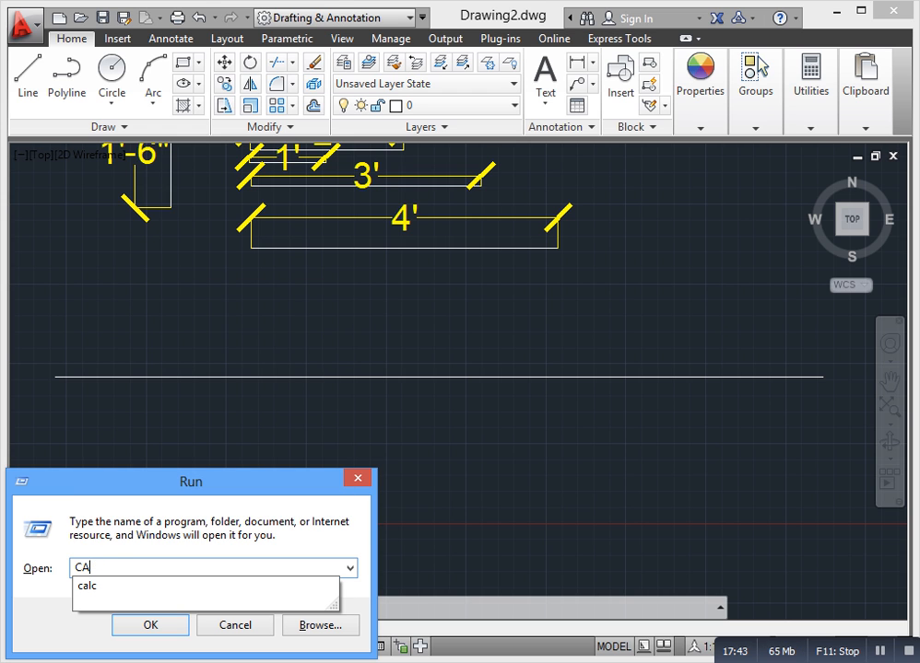
{"action": "type", "text": "LC"}
{"action": "key", "text": "Return"}
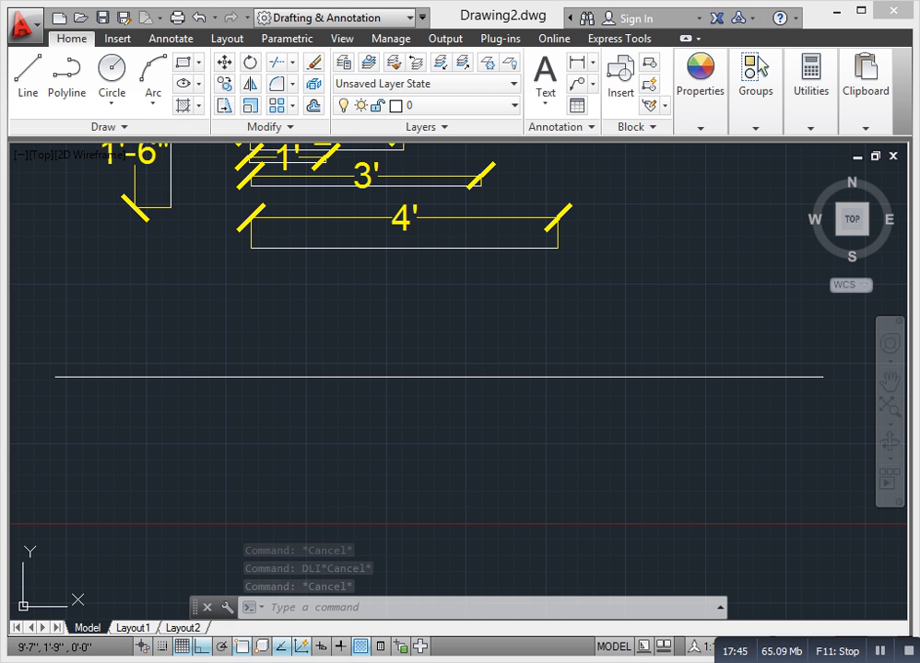
{"action": "mouse_move", "coordinate": [207, 12]}
{"action": "left_mouse_down"}
{"action": "mouse_move", "coordinate": [239, 71]}
{"action": "mouse_move", "coordinate": [425, 219]}
{"action": "left_mouse_up"}
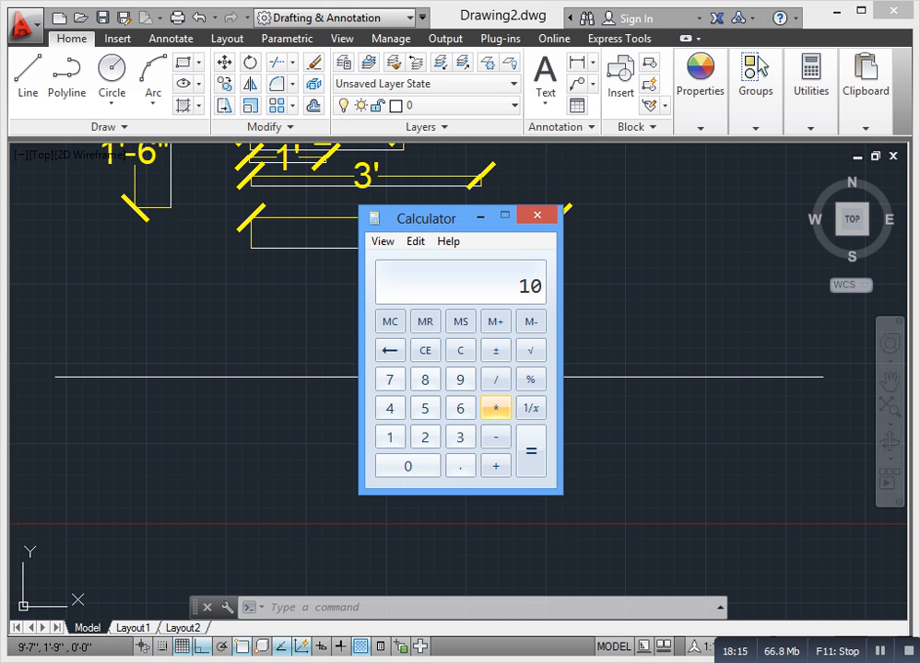
- Multiply 10 by 12 in the calculator to convert 10 feet to inches, and close the calculator
{"action": "left_click", "coordinate": [496, 408]}
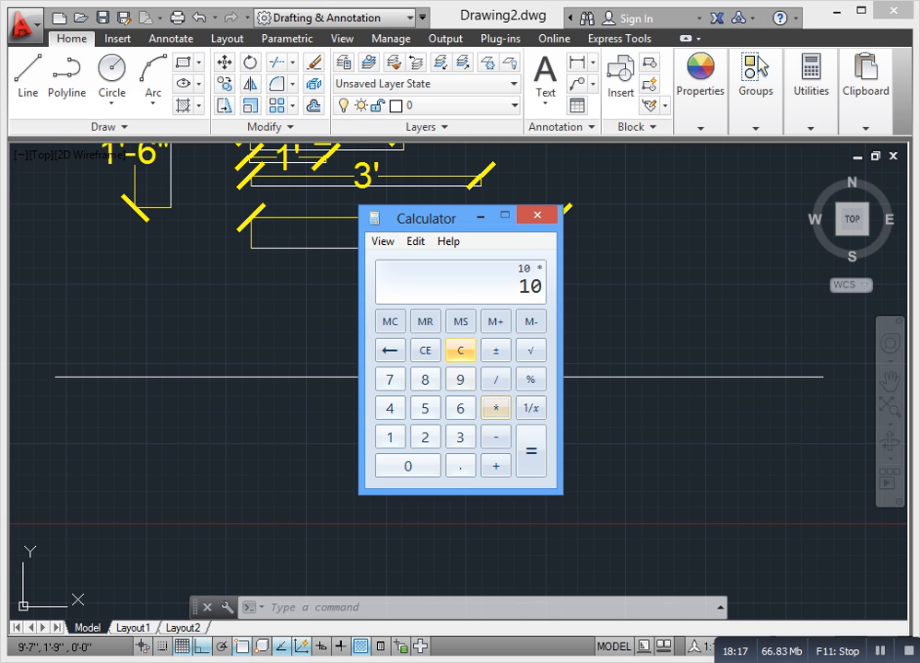
{"action": "type", "text": "12"}
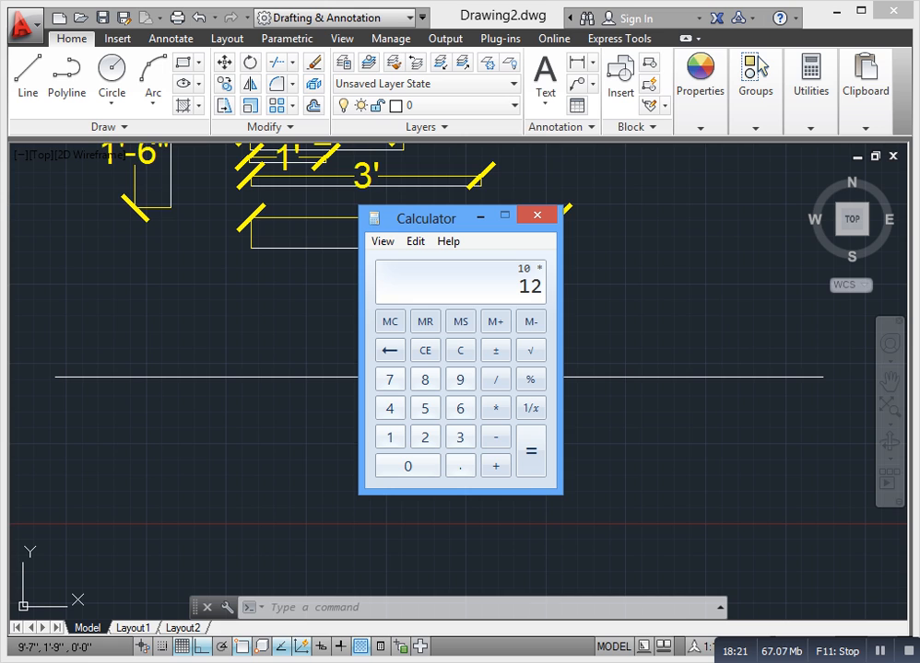
{"action": "key", "text": "Return"}
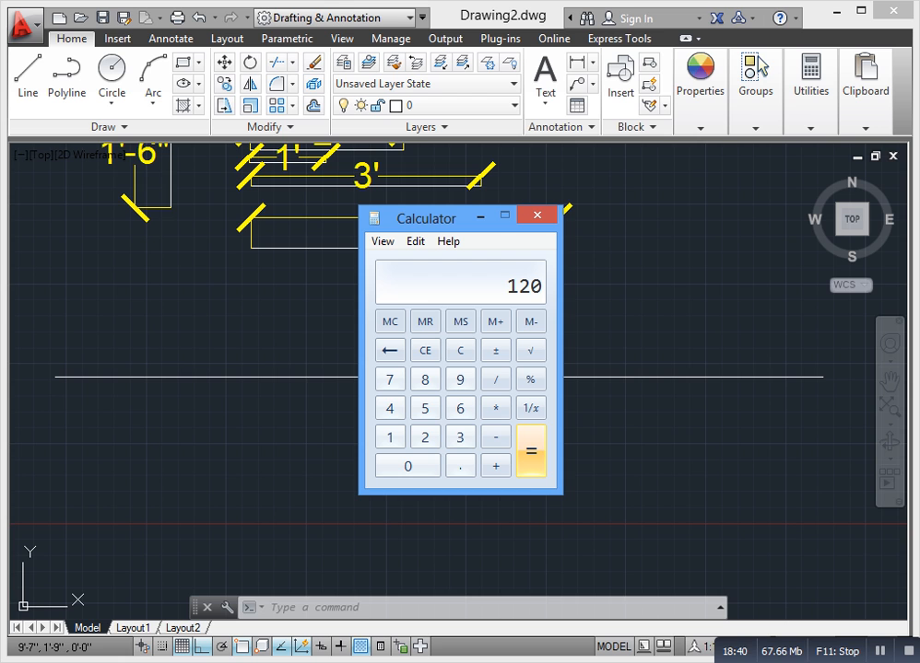
{"action": "left_click", "coordinate": [537, 216]}
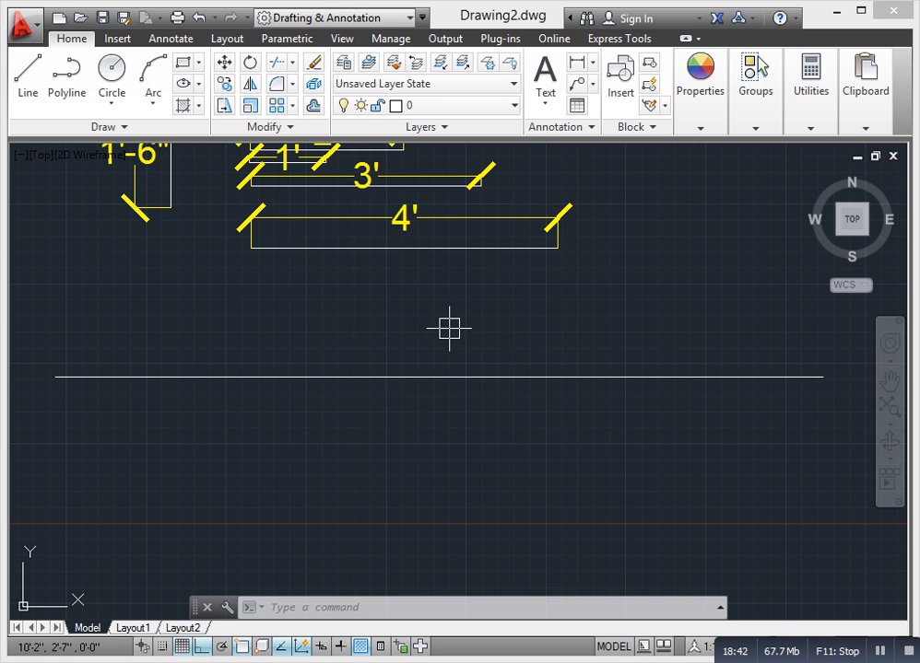
- Draw a vertical line about 2'-4" long downward from the left end of the 10' horizontal line
{"action": "scroll", "coordinate": [417, 408], "scroll_direction": "down", "scroll_amount": 2}
{"action": "key", "text": "Escape"}
{"action": "key", "text": "Escape"}
{"action": "key", "text": "Escape"}
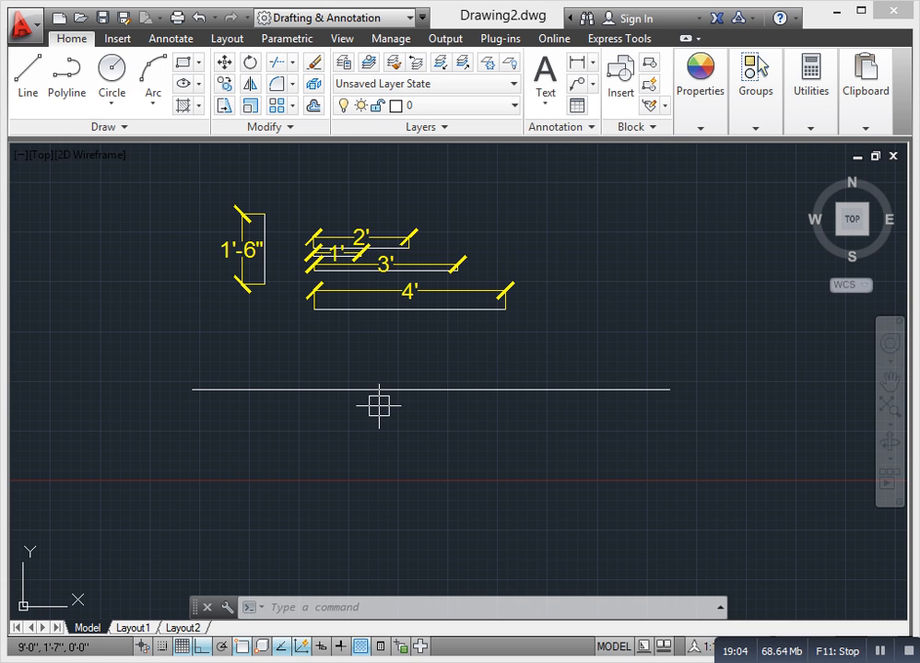
{"action": "key", "text": "Escape"}
{"action": "key", "text": "Escape"}
{"action": "scroll", "coordinate": [380, 418], "scroll_direction": "down", "scroll_amount": 2}
{"action": "type", "text": "L"}
{"action": "scroll", "coordinate": [261, 423], "scroll_direction": "up", "scroll_amount": 4}
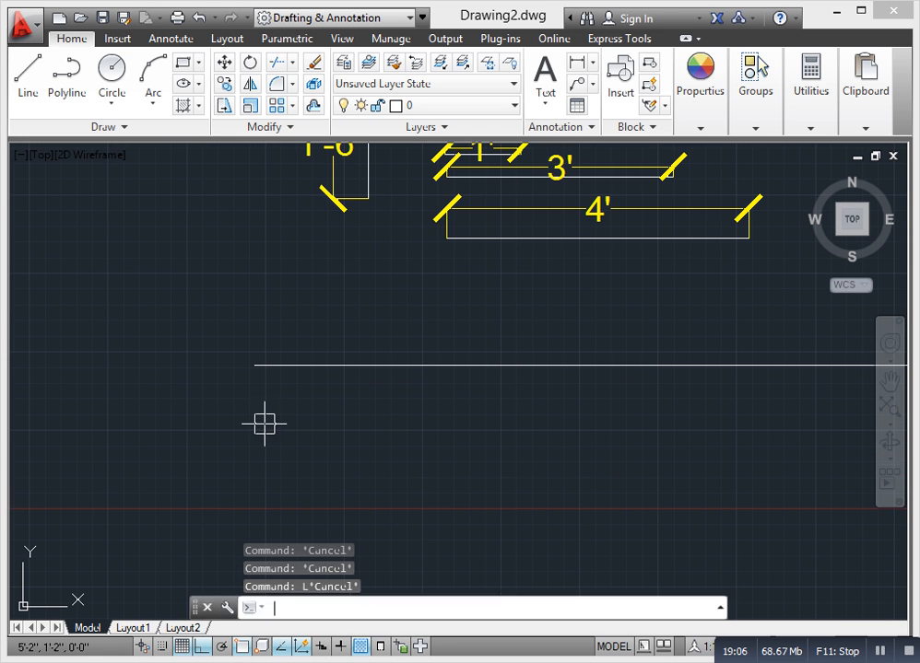
{"action": "key", "text": "Return"}
{"action": "left_click", "coordinate": [254, 366]}
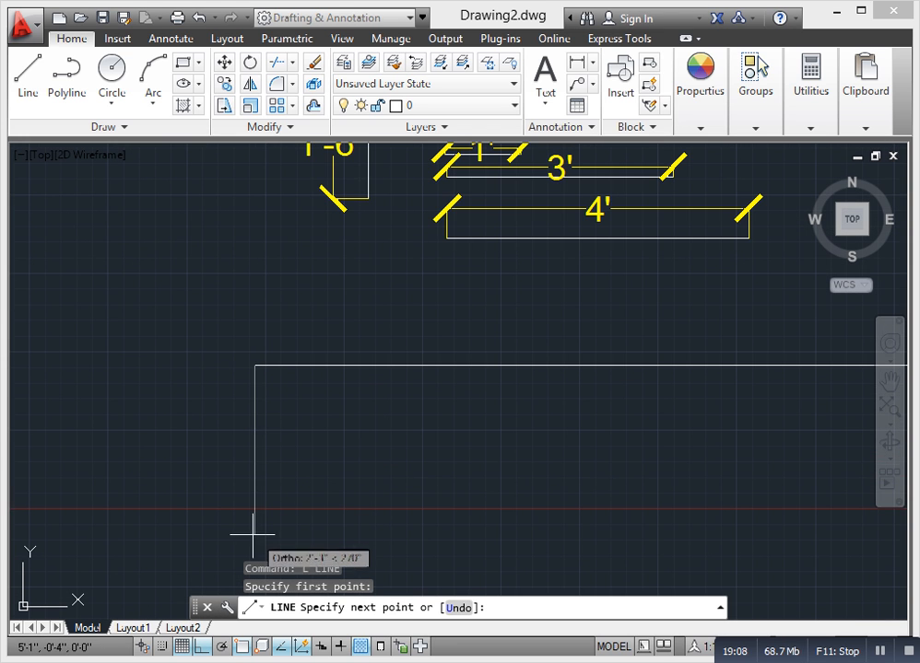
{"action": "middle_click_drag", "start_coordinate": [252, 530], "coordinate": [251, 488]}
{"action": "left_click", "coordinate": [251, 489]}
{"action": "key", "text": "Escape"}
{"action": "scroll", "coordinate": [304, 433], "scroll_direction": "down", "scroll_amount": 2}
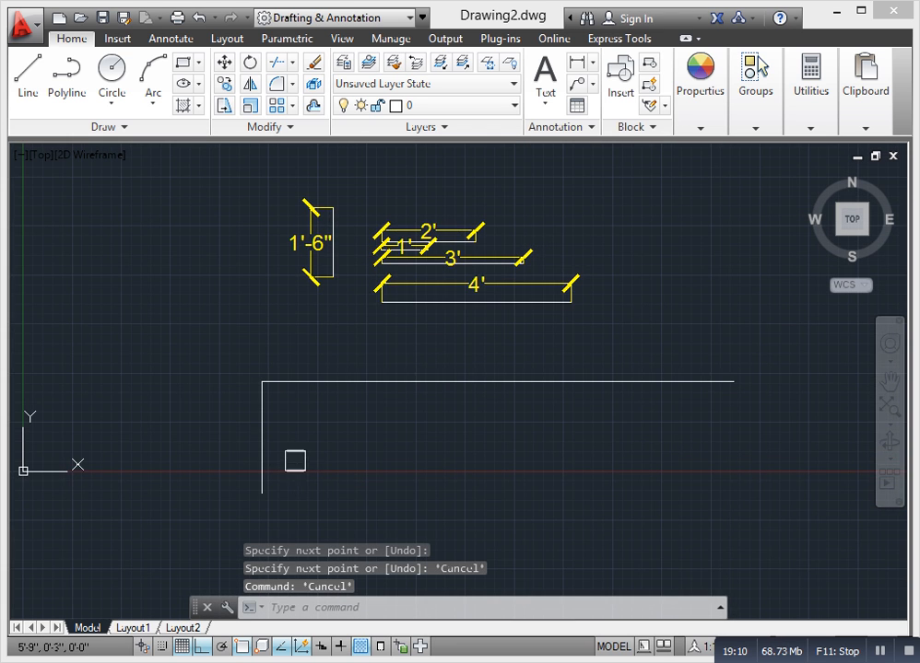
{"action": "scroll", "coordinate": [297, 433], "scroll_direction": "up", "scroll_amount": 2}
{"action": "scroll", "coordinate": [277, 427], "scroll_direction": "down", "scroll_amount": 2}
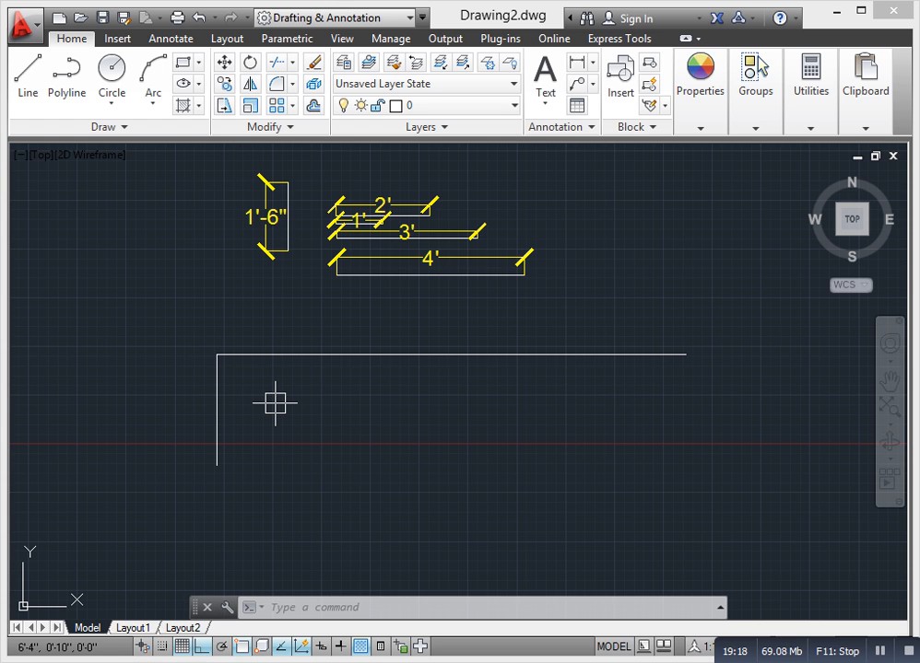
{"action": "scroll", "coordinate": [326, 498], "scroll_direction": "down", "scroll_amount": 2}
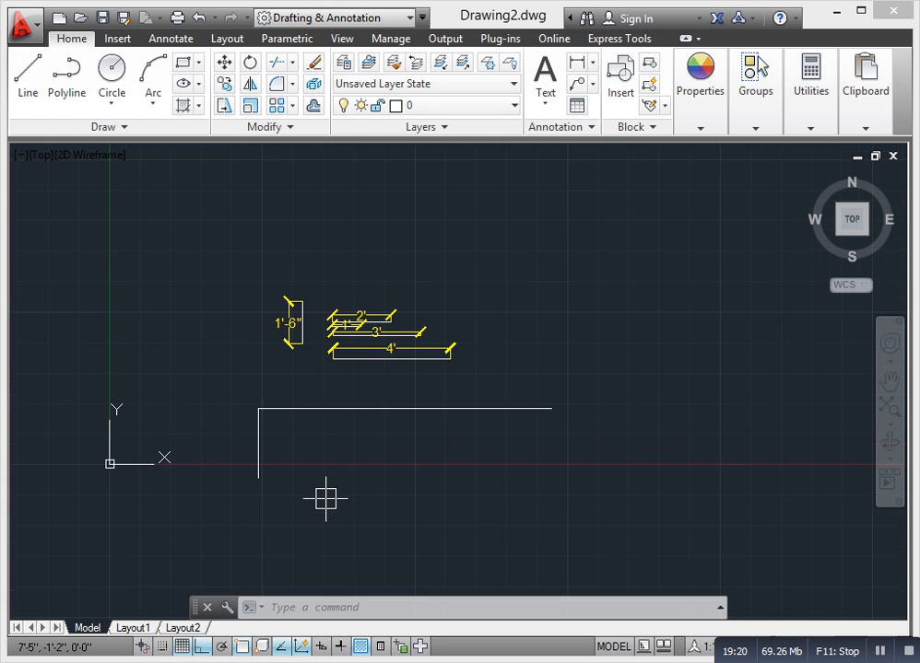
{"action": "middle_click_drag", "start_coordinate": [322, 495], "coordinate": [371, 495]}
{"action": "key", "text": "Escape"}
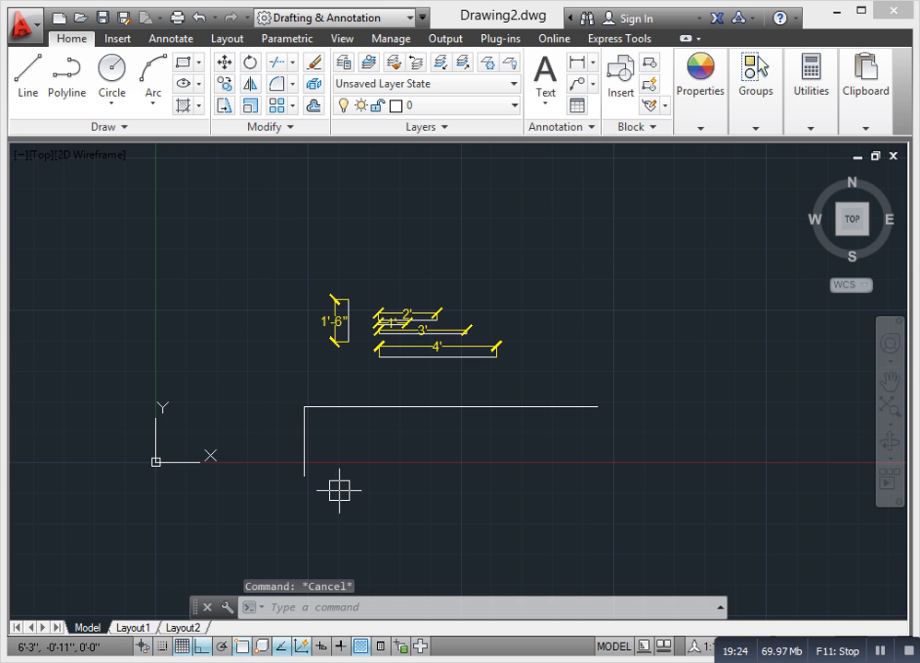
{"action": "middle_click_drag", "start_coordinate": [358, 524], "coordinate": [384, 456]}
{"action": "scroll", "coordinate": [392, 447], "scroll_direction": "up", "scroll_amount": 2}
{"action": "middle_click_drag", "start_coordinate": [310, 408], "coordinate": [250, 472]}
{"action": "key", "text": "Escape"}
{"action": "key", "text": "Escape"}
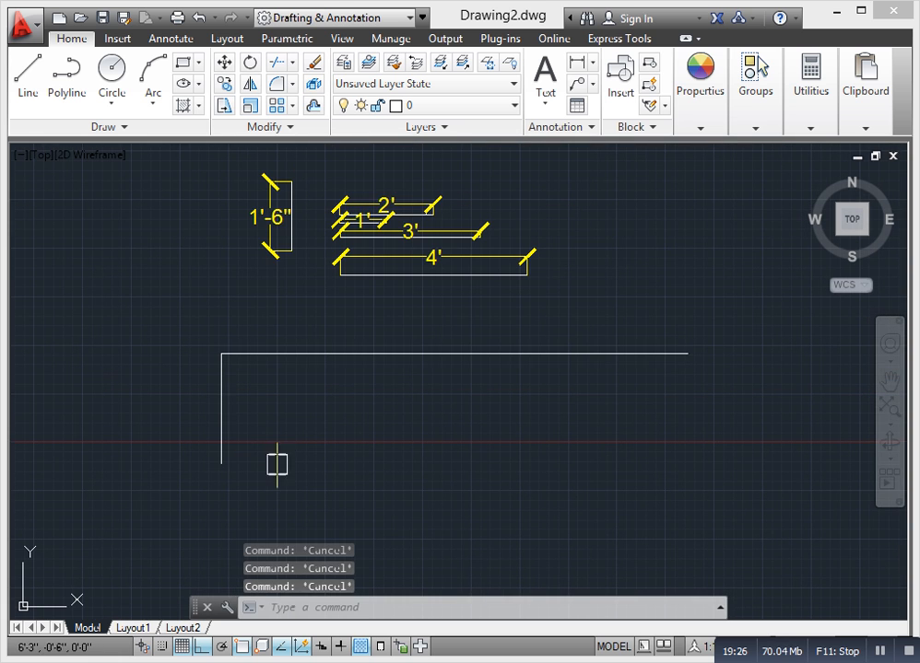
- Draw a horizontal line of length 120 to the right from the lower end of the vertical line
{"action": "type", "text": "l"}
{"action": "key", "text": "Return"}
{"action": "scroll", "coordinate": [230, 419], "scroll_direction": "up", "scroll_amount": 3}
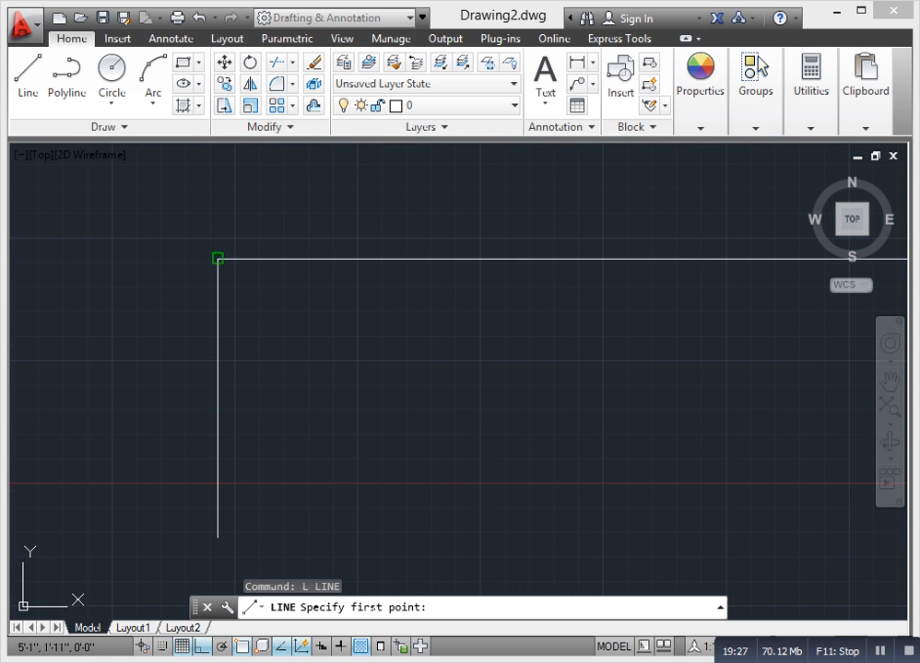
{"action": "left_click", "coordinate": [218, 538]}
{"action": "scroll", "coordinate": [217, 516], "scroll_direction": "down", "scroll_amount": 4}
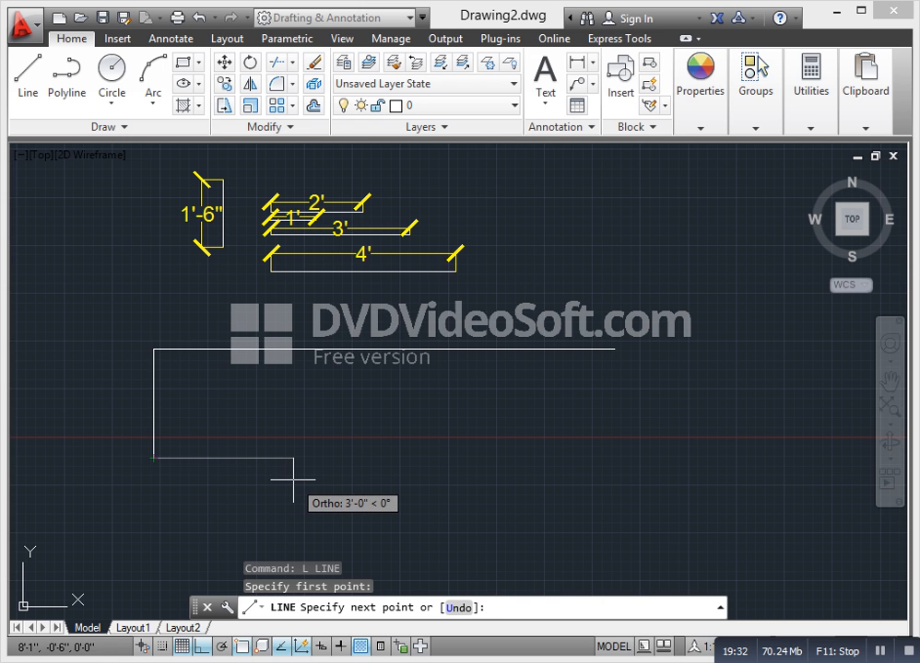
{"action": "type", "text": "120"}
{"action": "key", "text": "Return"}
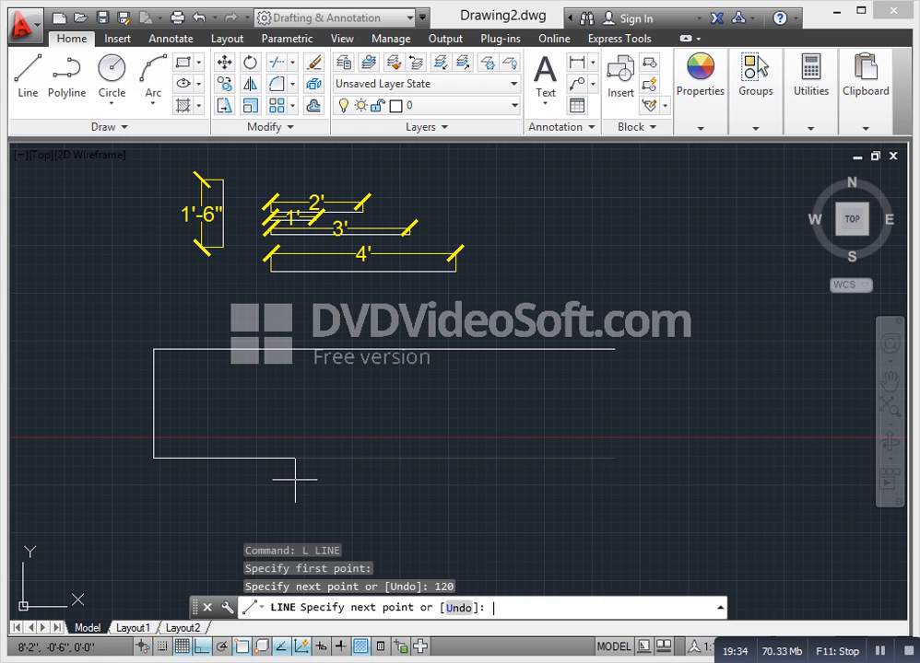
{"action": "key", "text": "Escape"}
- Draw a separate horizontal line of length 10' just below the 120-inch line, starting level with its left end
{"action": "middle_click_drag", "start_coordinate": [408, 479], "coordinate": [483, 458]}
{"action": "key", "text": "Escape"}
{"action": "key", "text": "Escape"}
{"action": "type", "text": "L"}
{"action": "key", "text": "Return"}
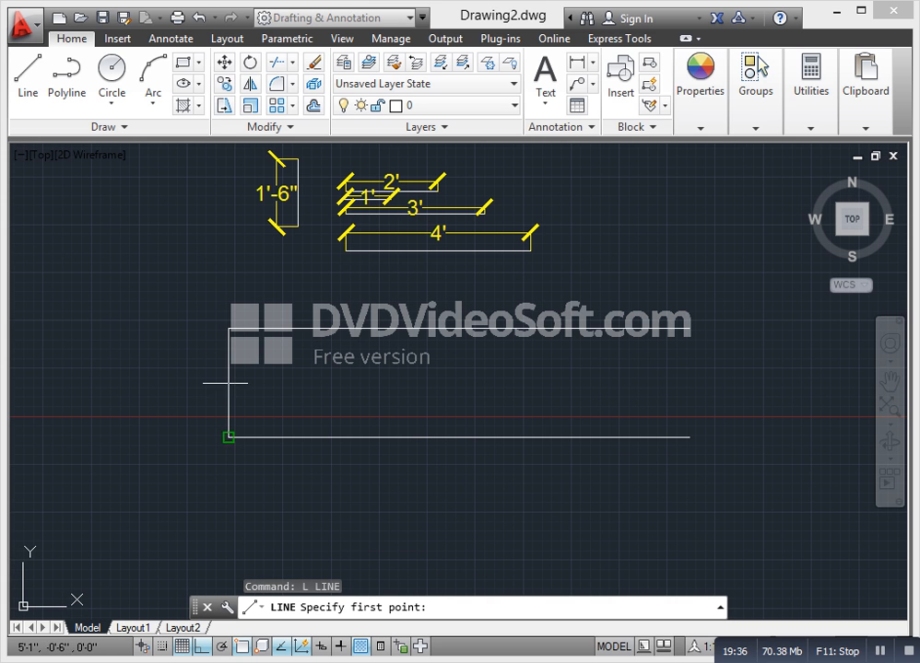
{"action": "left_click", "coordinate": [228, 495]}
{"action": "type", "text": "10"}
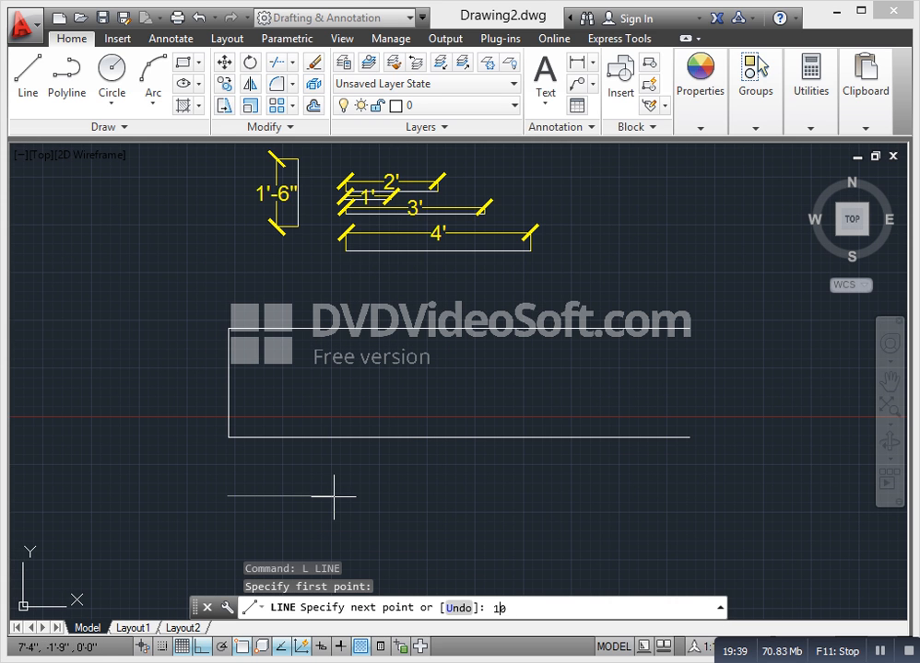
{"action": "type", "text": "'"}
{"action": "key", "text": "Return"}
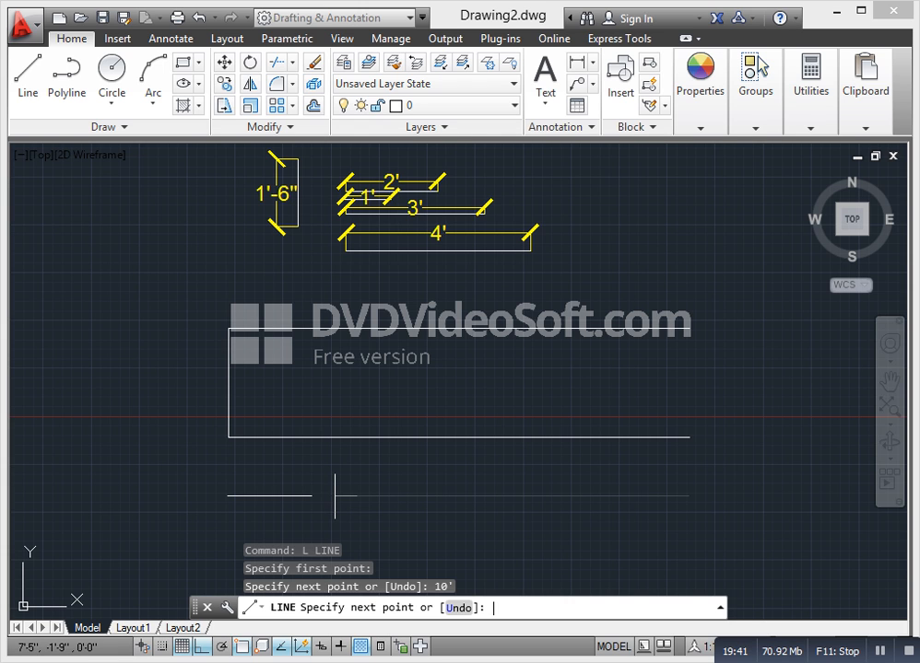
{"action": "key", "text": "Escape"}
- Erase the lowest 10' horizontal line, drawn below the 120-inch line
{"action": "left_click", "coordinate": [361, 513]}
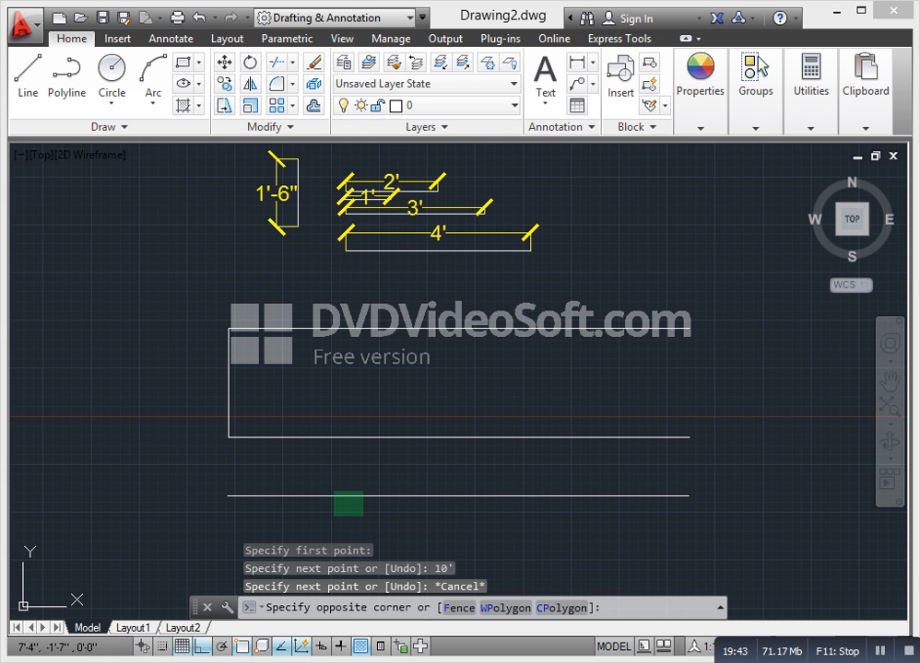
{"action": "left_click", "coordinate": [334, 492]}
{"action": "key", "text": "Delete"}
- Draw a vertical line through the right ends of both horizontal lines, extending beyond them above and below
{"action": "scroll", "coordinate": [334, 491], "scroll_direction": "down", "scroll_amount": 3}
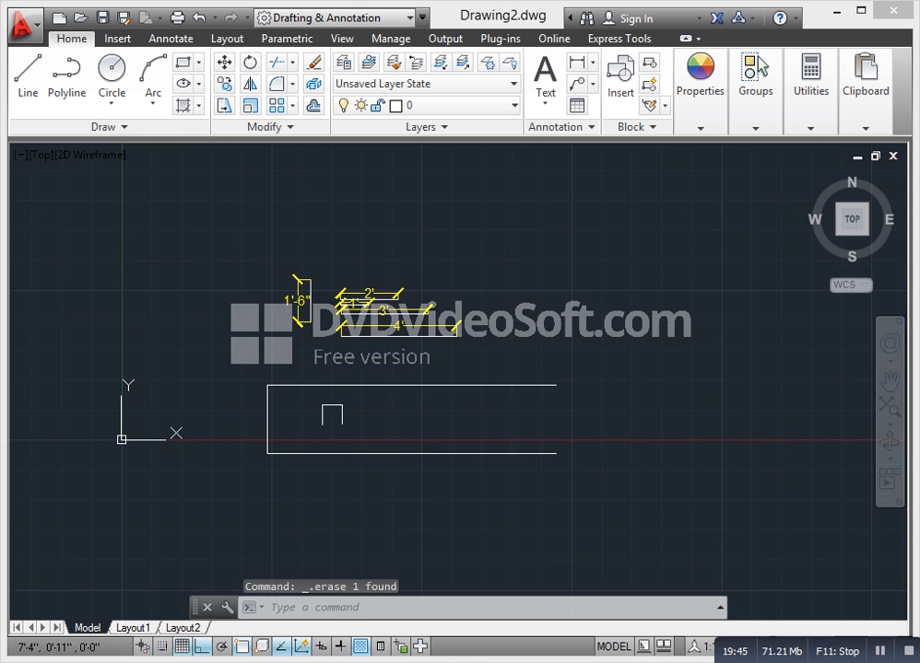
{"action": "middle_click_drag", "start_coordinate": [328, 411], "coordinate": [272, 378]}
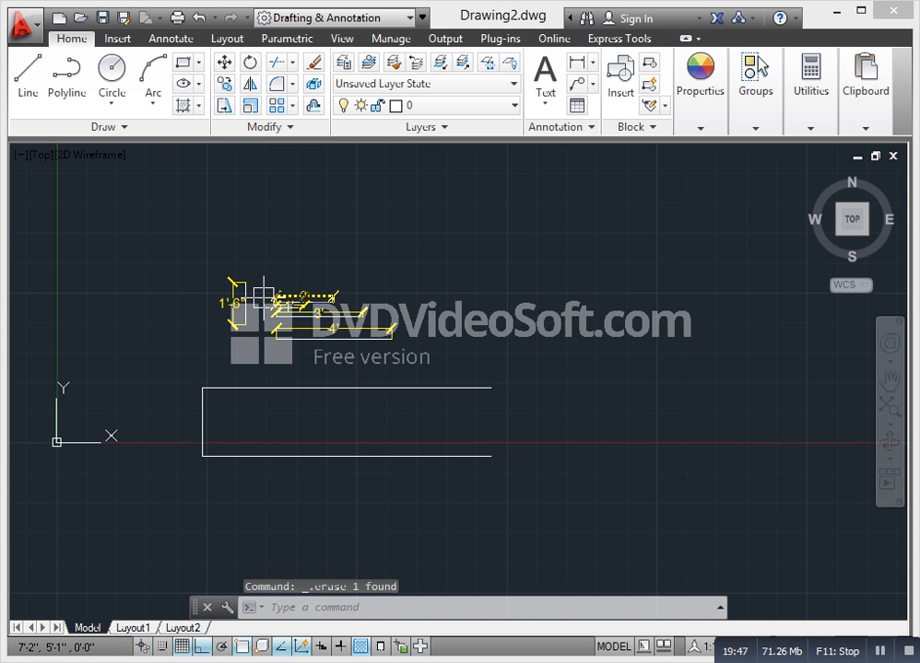
{"action": "scroll", "coordinate": [246, 313], "scroll_direction": "down", "scroll_amount": 2}
{"action": "middle_click_drag", "start_coordinate": [246, 313], "coordinate": [269, 327]}
{"action": "key", "text": "Escape"}
{"action": "key", "text": "Escape"}
{"action": "type", "text": "L"}
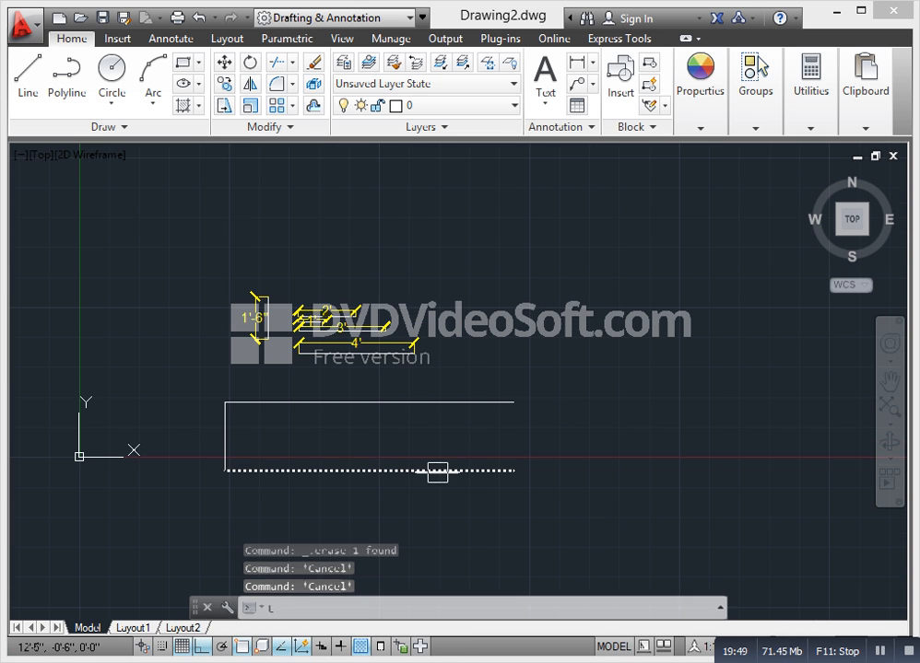
{"action": "key", "text": "Return"}
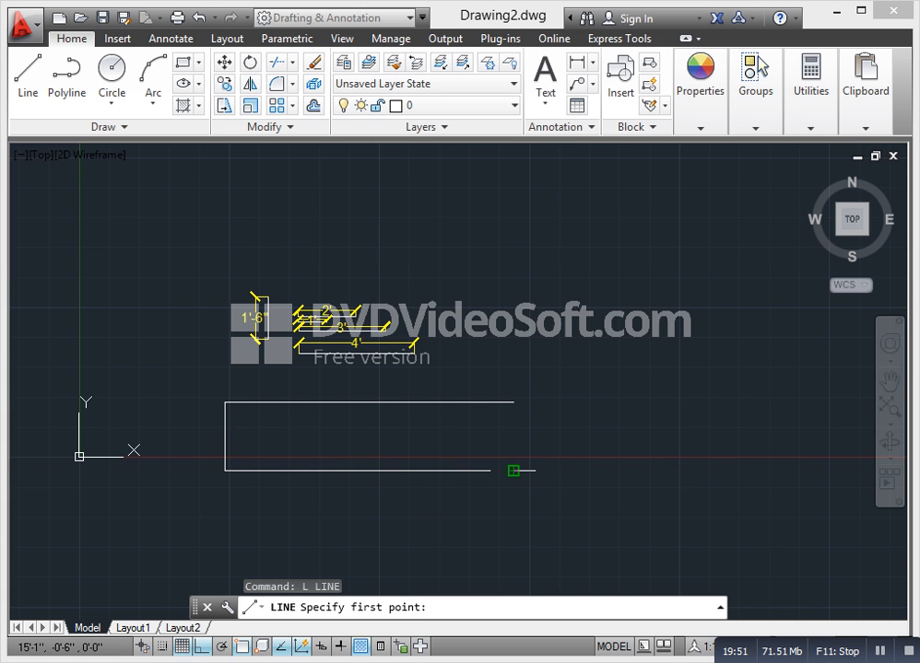
{"action": "left_click", "coordinate": [513, 471]}
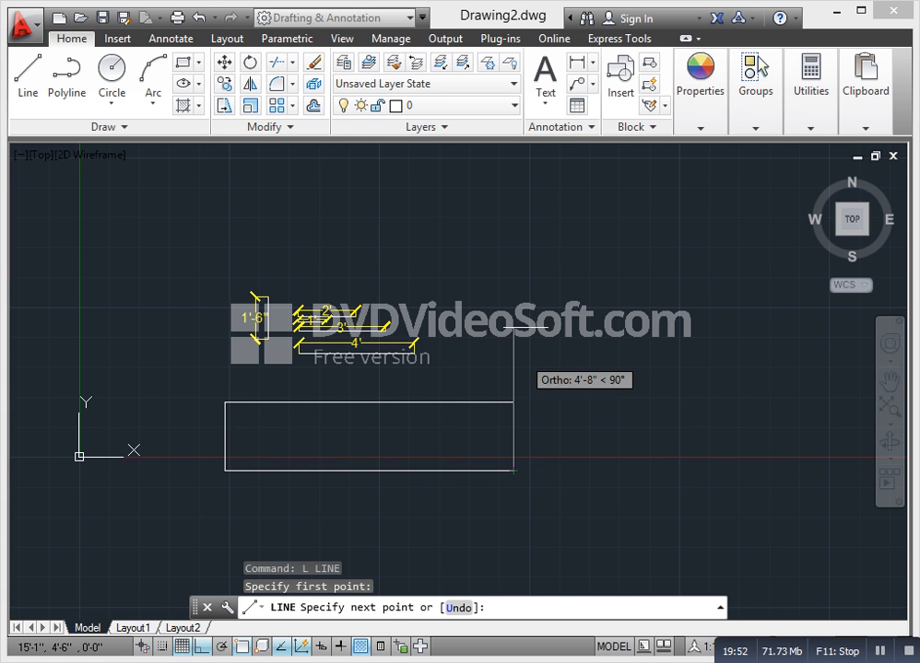
{"action": "left_click", "coordinate": [533, 280]}
{"action": "left_click", "coordinate": [511, 516]}
{"action": "key", "text": "Escape"}
- Add a linear dimension to the upper 10' horizontal line, placing the dimension line just above it
{"action": "middle_click_drag", "start_coordinate": [249, 437], "coordinate": [219, 425]}
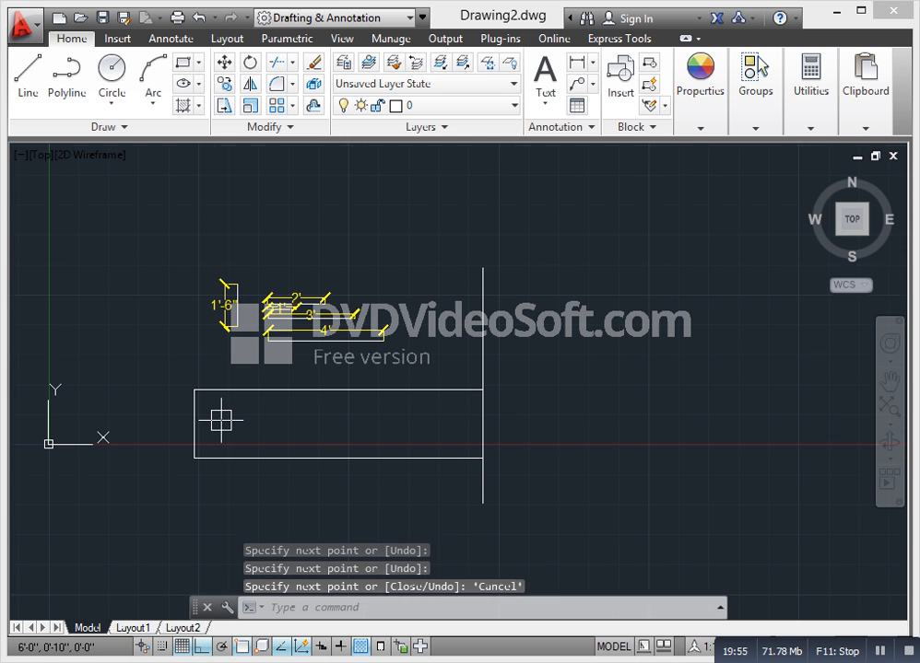
{"action": "key", "text": "Escape"}
{"action": "type", "text": "DLI"}
{"action": "key", "text": "Return"}
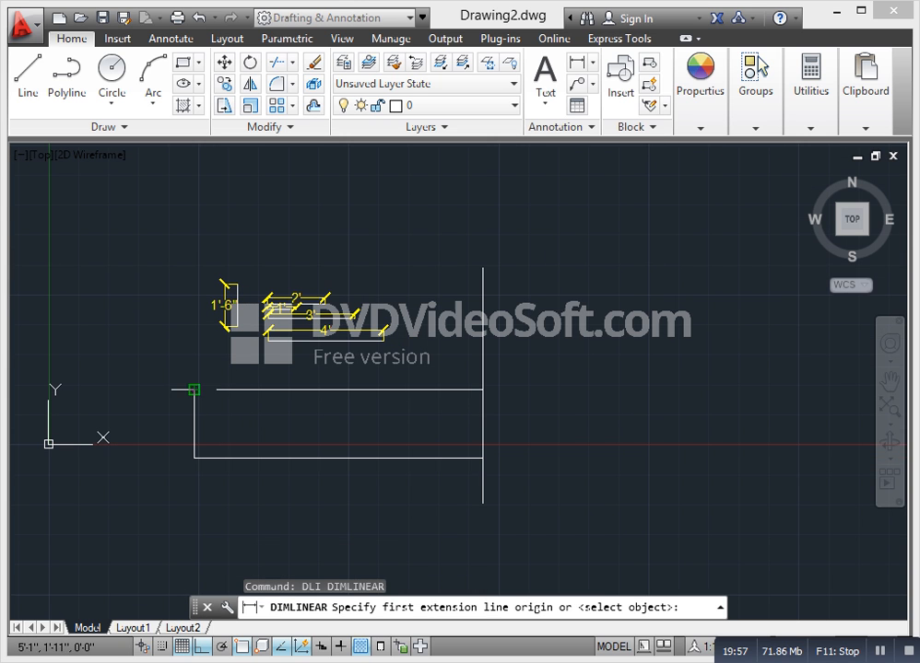
{"action": "left_click", "coordinate": [194, 391]}
{"action": "left_click", "coordinate": [482, 390]}
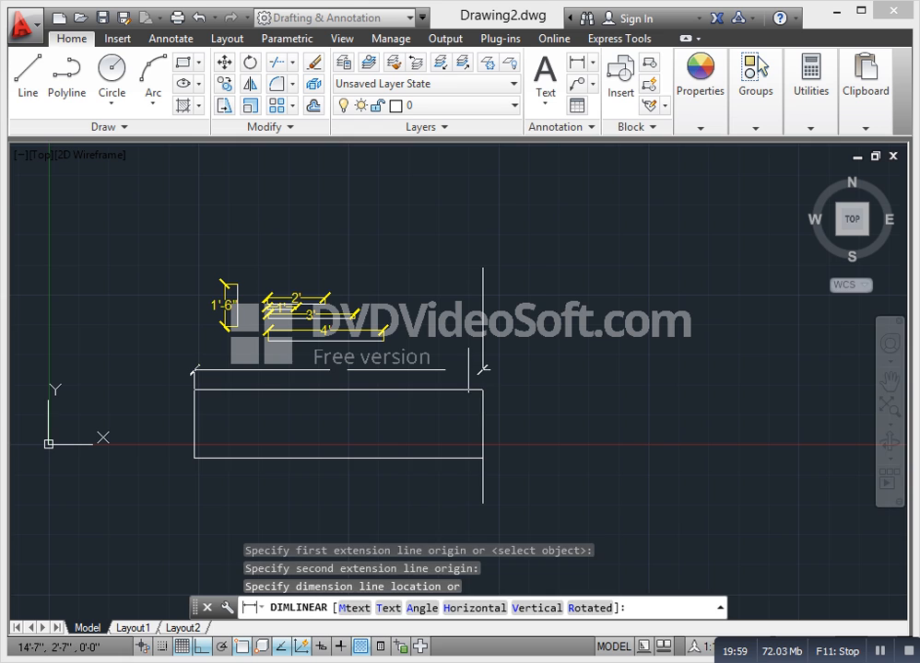
{"action": "left_click", "coordinate": [468, 368]}
- Add a linear dimension to the lower 120-inch horizontal line, placing the dimension line just above it
{"action": "key", "text": "Return"}
{"action": "left_click", "coordinate": [195, 458]}
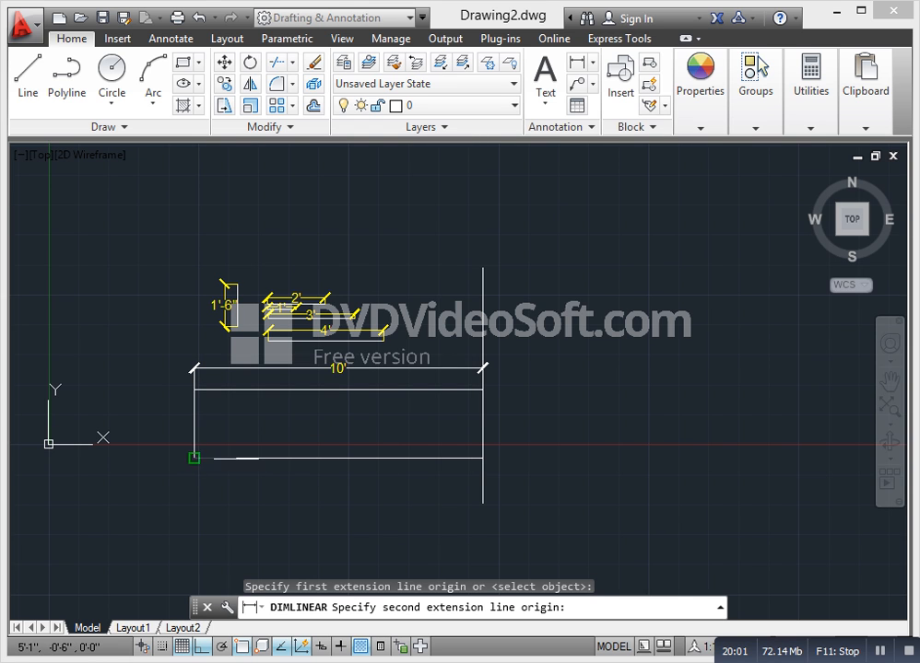
{"action": "left_click", "coordinate": [481, 457]}
{"action": "left_click", "coordinate": [446, 433]}
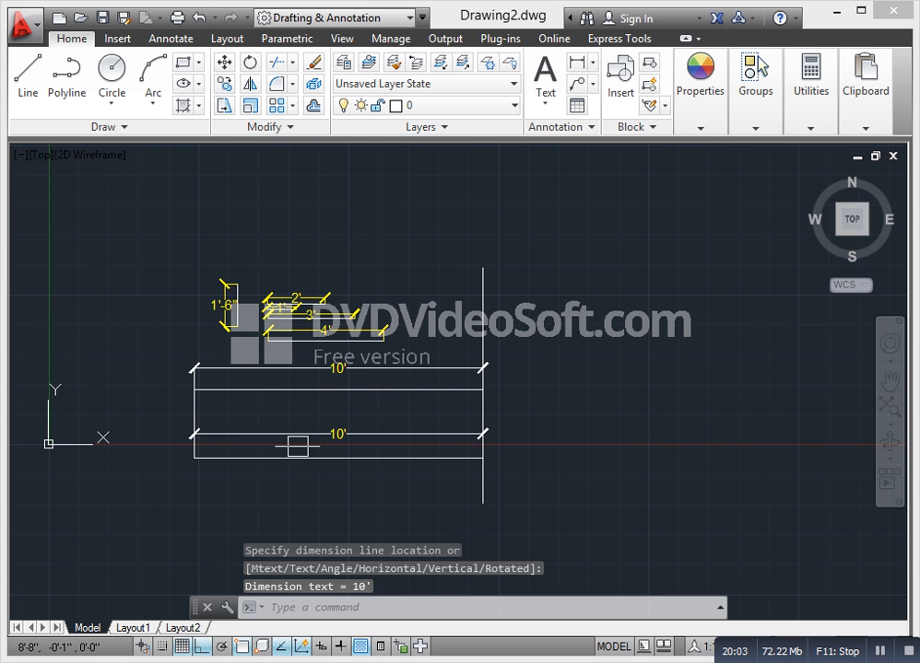
- Draw a 120-inch horizontal line leftward from the lower end of the vertical line
{"action": "scroll", "coordinate": [248, 449], "scroll_direction": "up", "scroll_amount": 2}
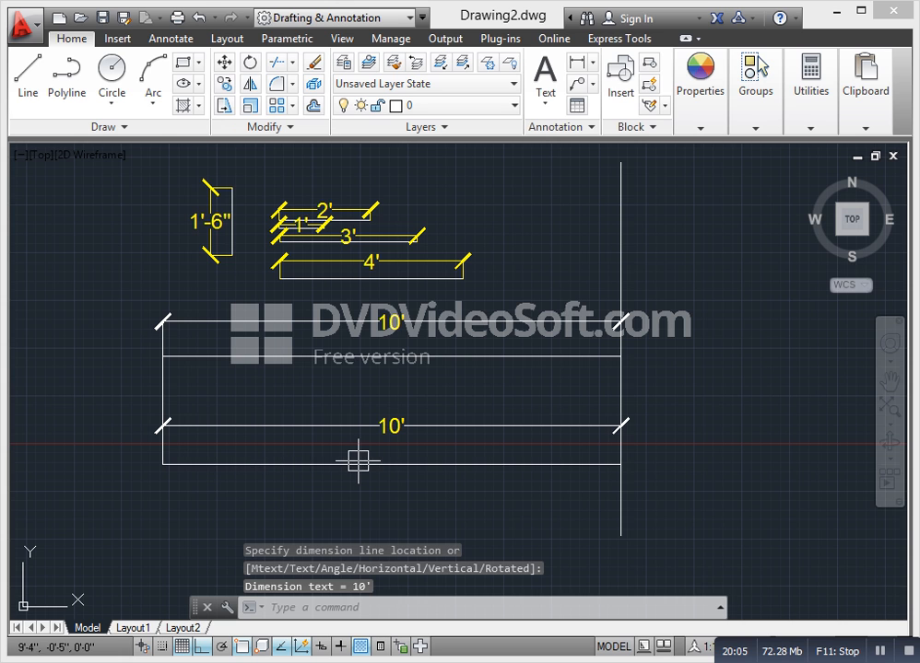
{"action": "scroll", "coordinate": [358, 461], "scroll_direction": "down", "scroll_amount": 3}
{"action": "key", "text": "Escape"}
{"action": "key", "text": "Escape"}
{"action": "type", "text": "L"}
{"action": "key", "text": "Return"}
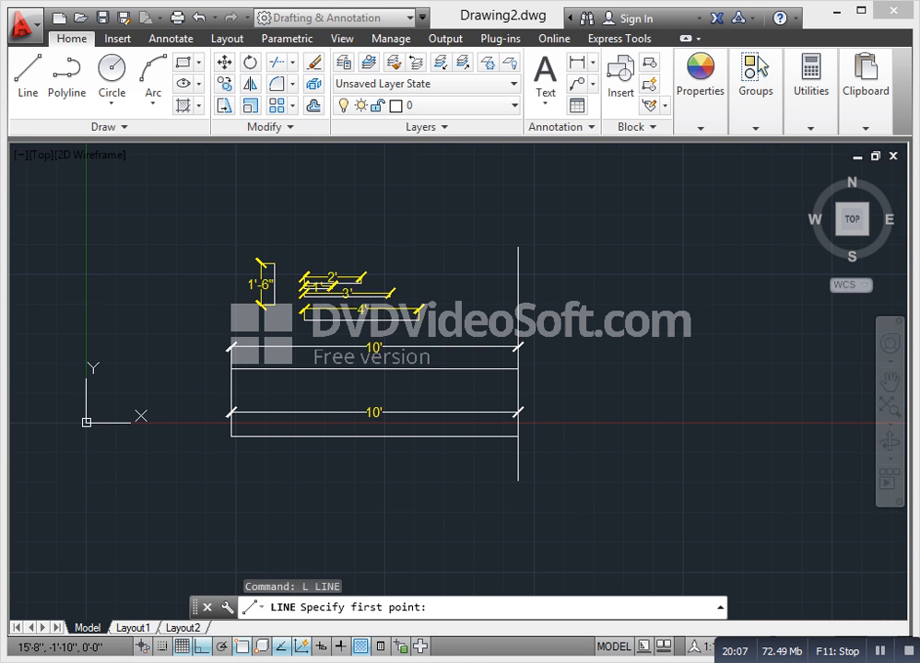
{"action": "left_click", "coordinate": [517, 480]}
{"action": "type", "text": "12"}
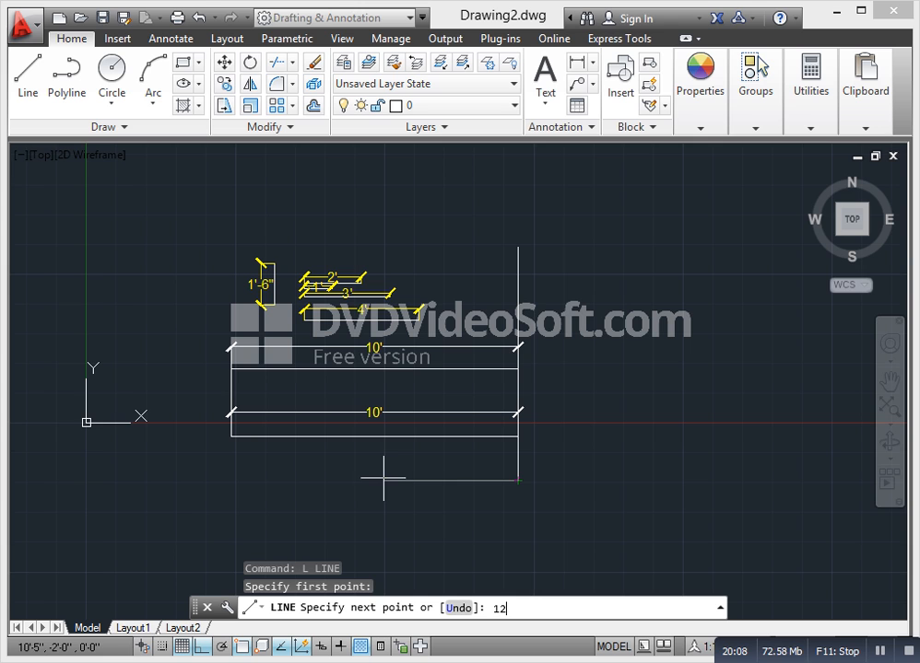
{"action": "type", "text": "0"}
{"action": "key", "text": "Escape"}
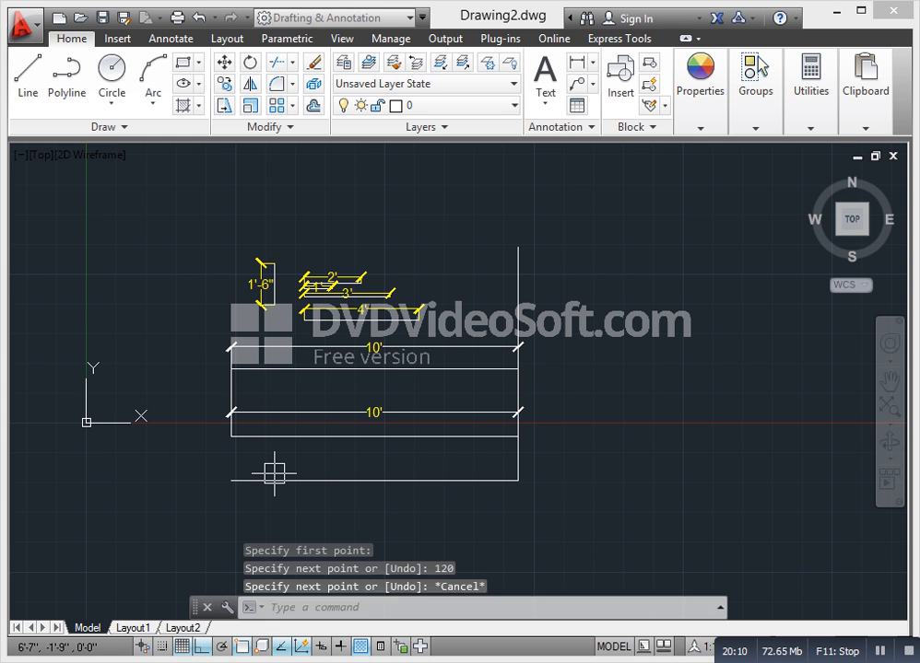
{"action": "key", "text": "Escape"}
{"action": "key", "text": "Escape"}
- Add a linear dimension to the lowest 120-inch line, placing the dimension line just below it
{"action": "middle_click_drag", "start_coordinate": [359, 513], "coordinate": [355, 490]}
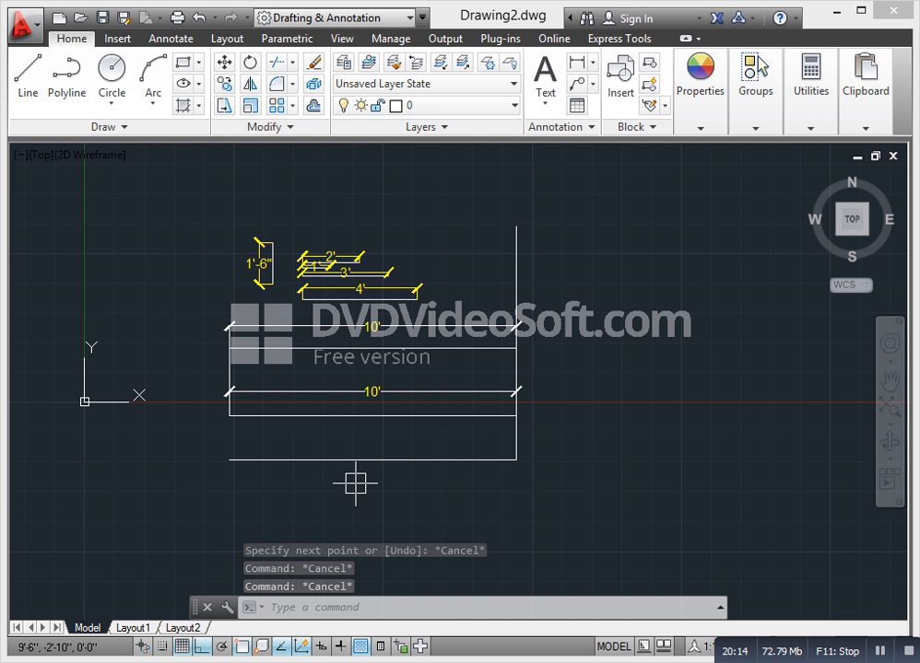
{"action": "type", "text": "DLI"}
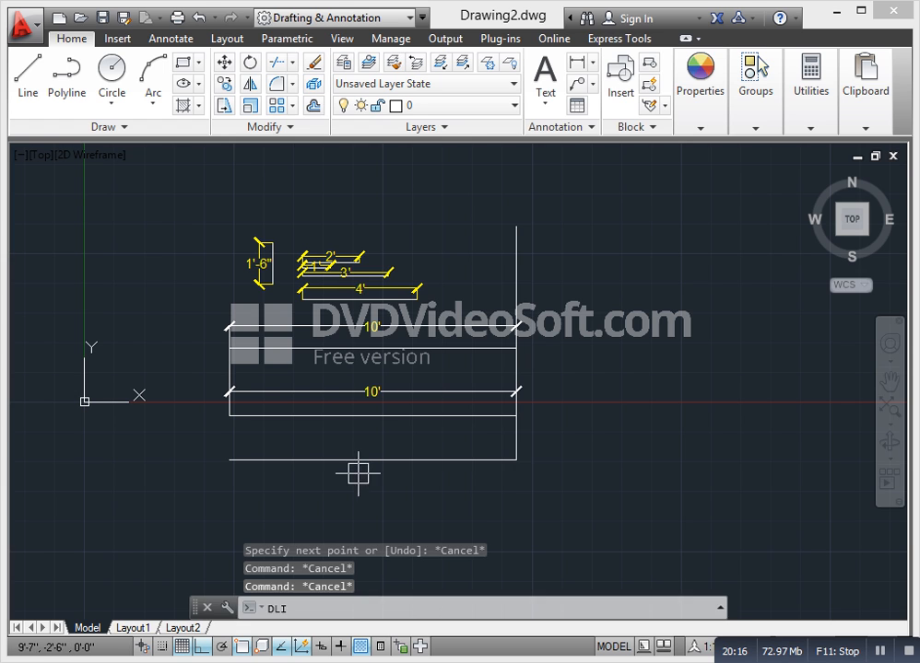
{"action": "key", "text": "Return"}
{"action": "left_click", "coordinate": [516, 459]}
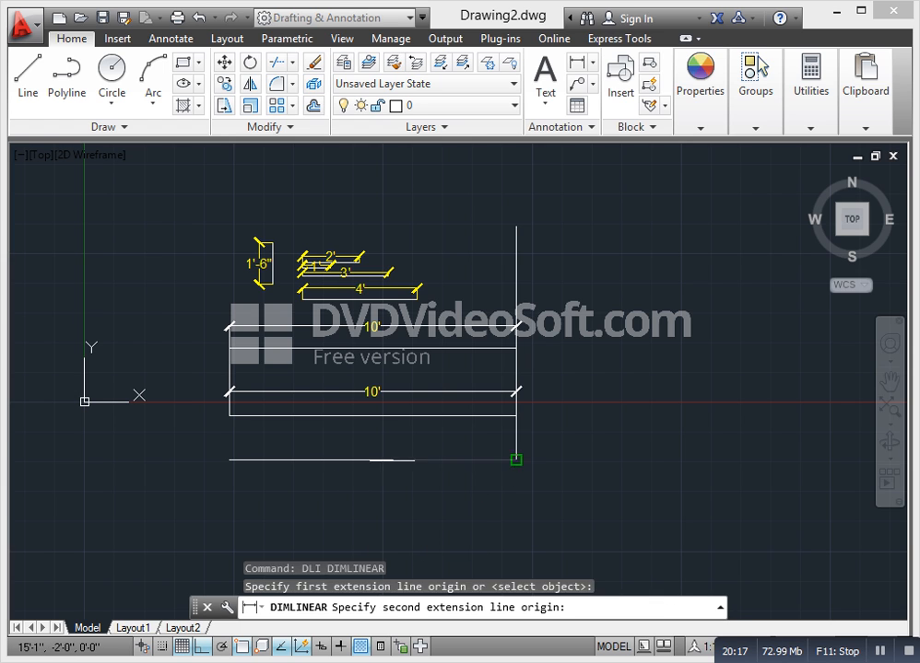
{"action": "left_click", "coordinate": [229, 459]}
{"action": "left_click", "coordinate": [370, 484]}
{"action": "scroll", "coordinate": [369, 478], "scroll_direction": "up", "scroll_amount": 4}
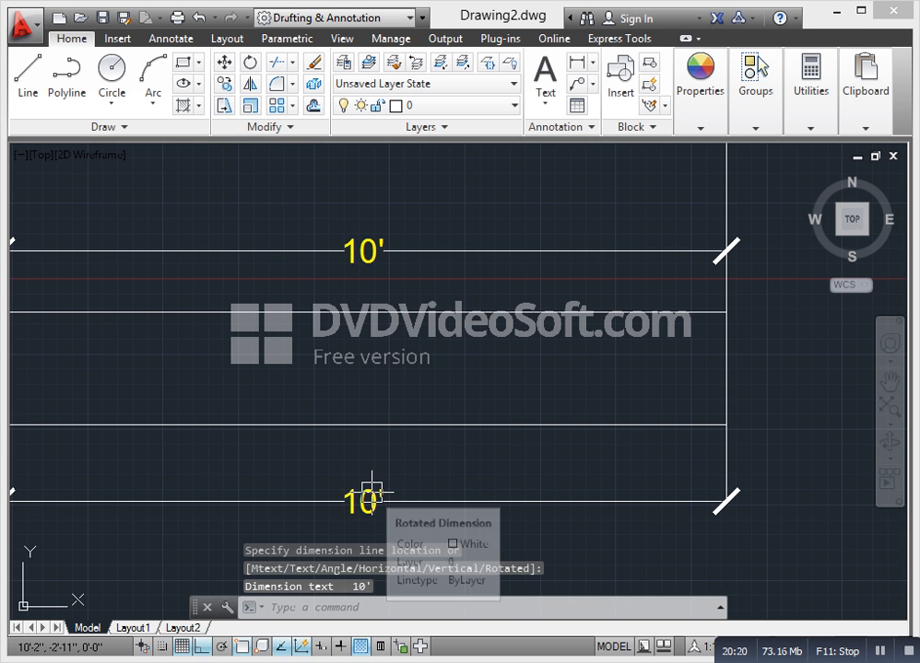
- Erase the lowest 120-inch line together with its dimension
{"action": "scroll", "coordinate": [341, 448], "scroll_direction": "down", "scroll_amount": 4}
{"action": "left_click_drag", "start_coordinate": [341, 449], "coordinate": [318, 407]}
{"action": "key", "text": "Delete"}
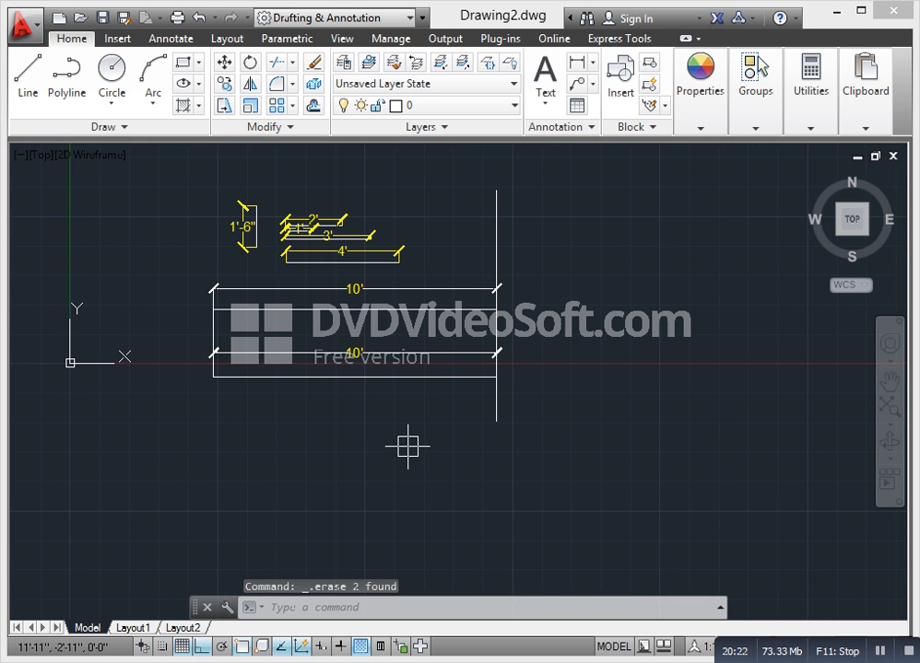
- Draw a 10' horizontal line leftward from the lower end of the vertical line
{"action": "key", "text": "Escape"}
{"action": "type", "text": "l"}
{"action": "key", "text": "Return"}
{"action": "left_click", "coordinate": [496, 422]}
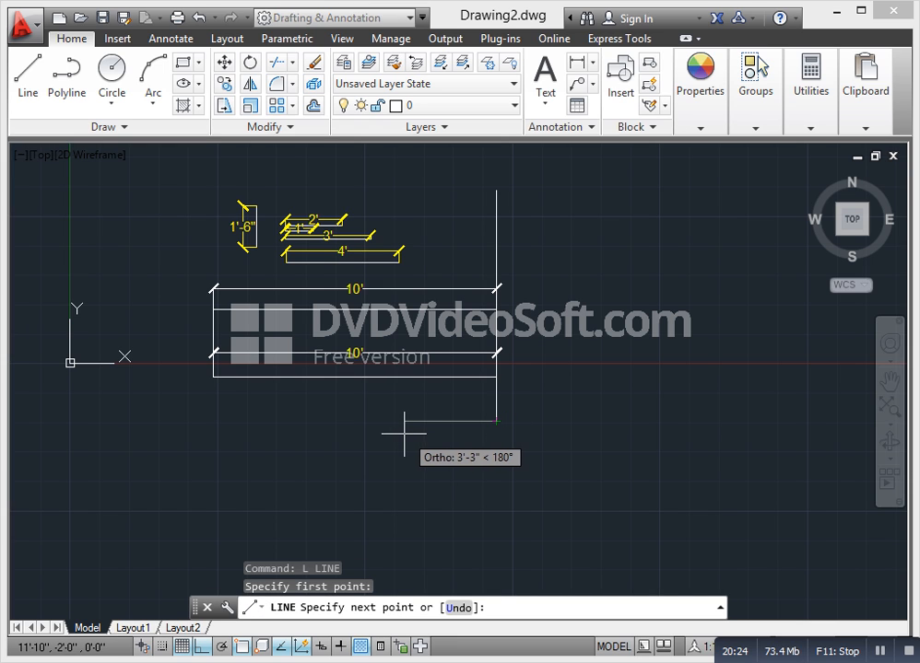
{"action": "type", "text": "10'"}
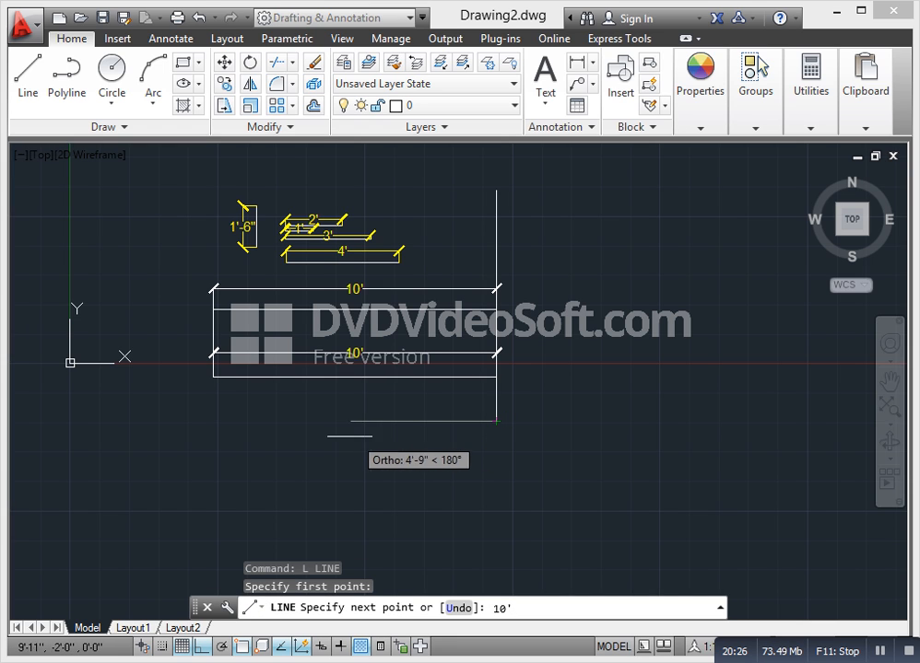
{"action": "key", "text": "Return"}
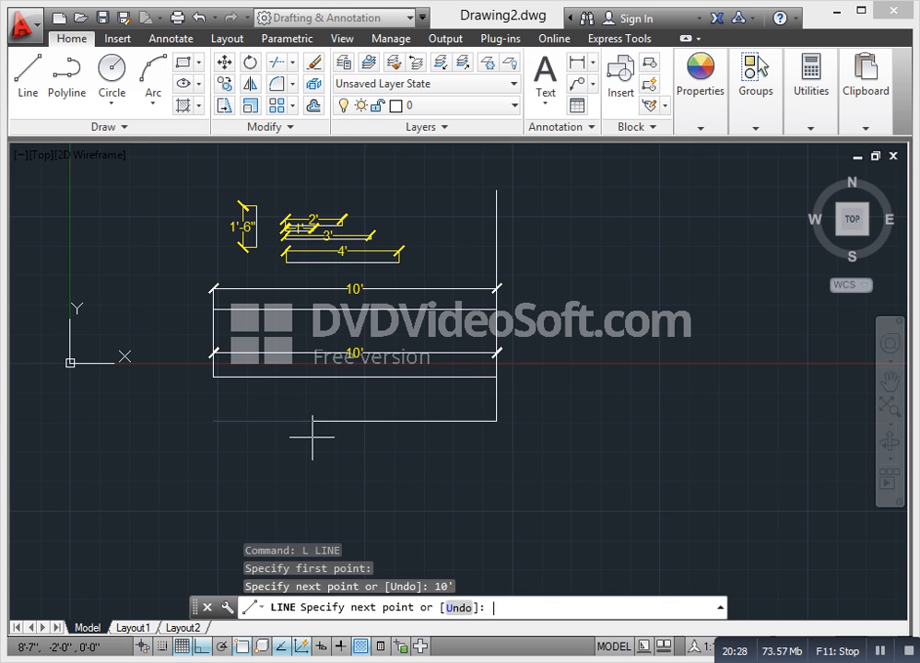
{"action": "key", "text": "Escape"}
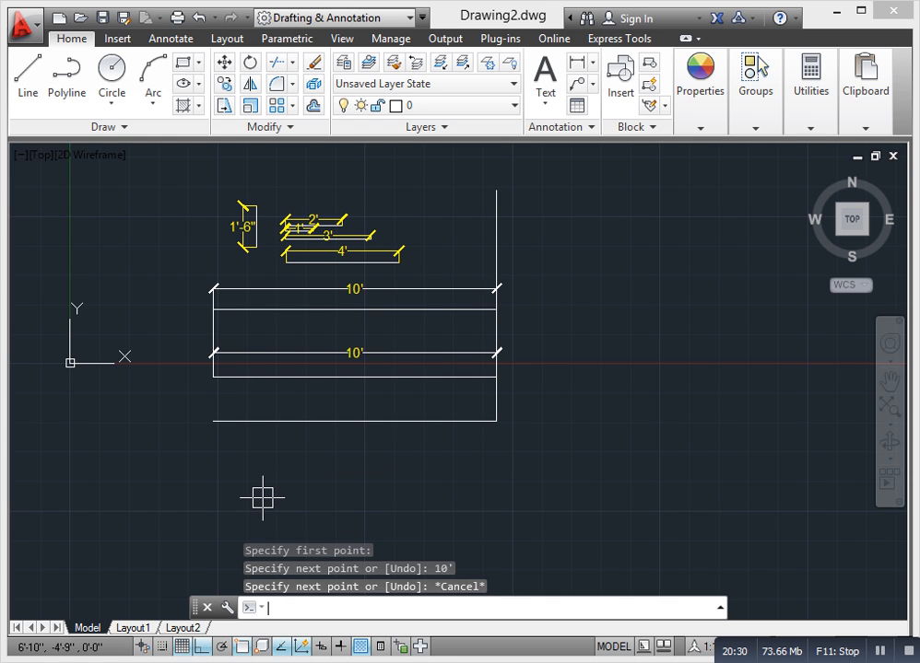
{"action": "key", "text": "Escape"}
{"action": "key", "text": "Escape"}
- Add a linear dimension to the lowest 10' line, placing the dimension line just below it
{"action": "type", "text": "dli"}
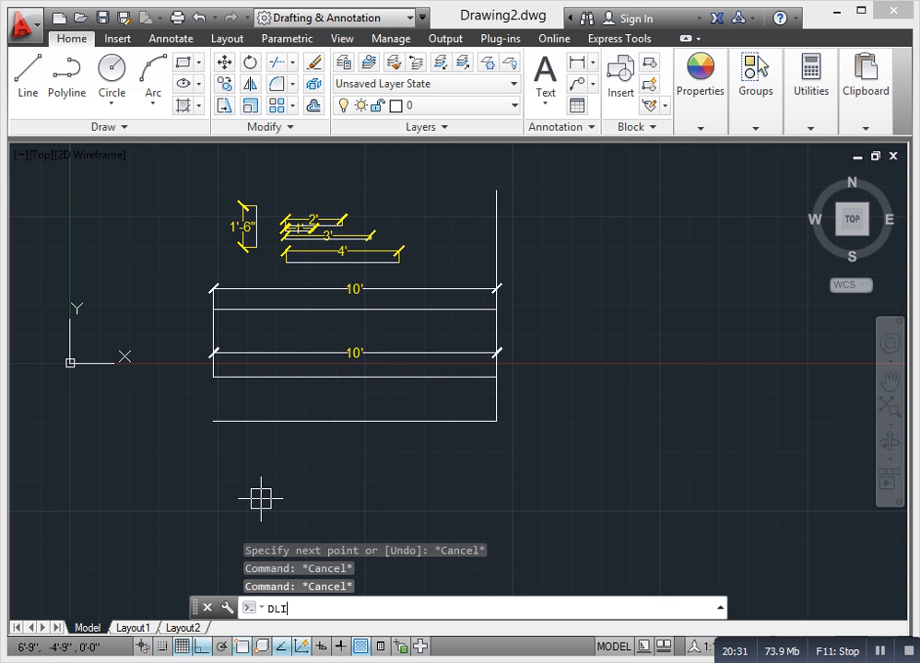
{"action": "key", "text": "Return"}
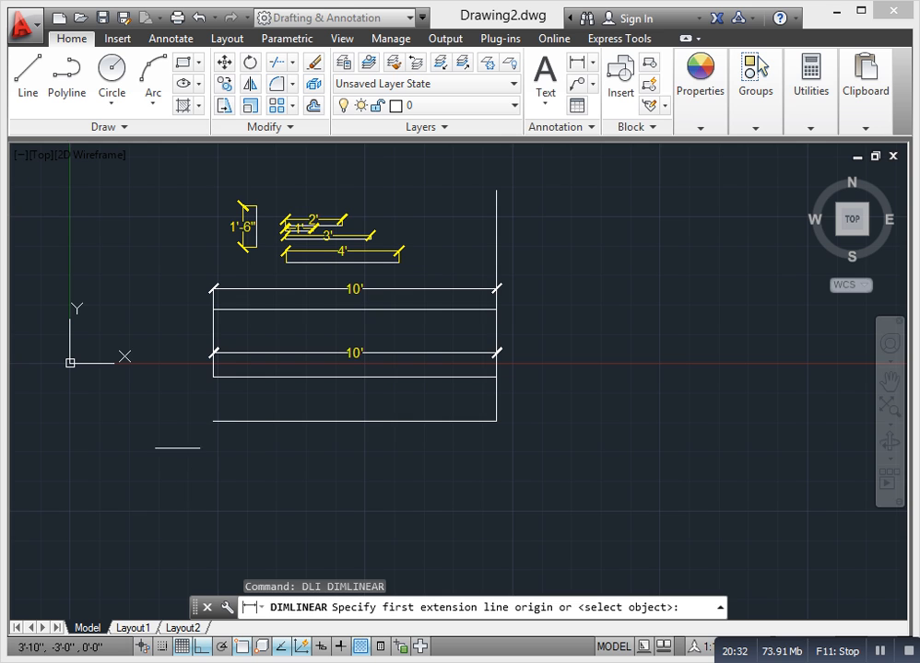
{"action": "left_click", "coordinate": [211, 421]}
{"action": "left_click", "coordinate": [495, 422]}
{"action": "left_click", "coordinate": [314, 449]}
{"action": "scroll", "coordinate": [315, 452], "scroll_direction": "up", "scroll_amount": 2}
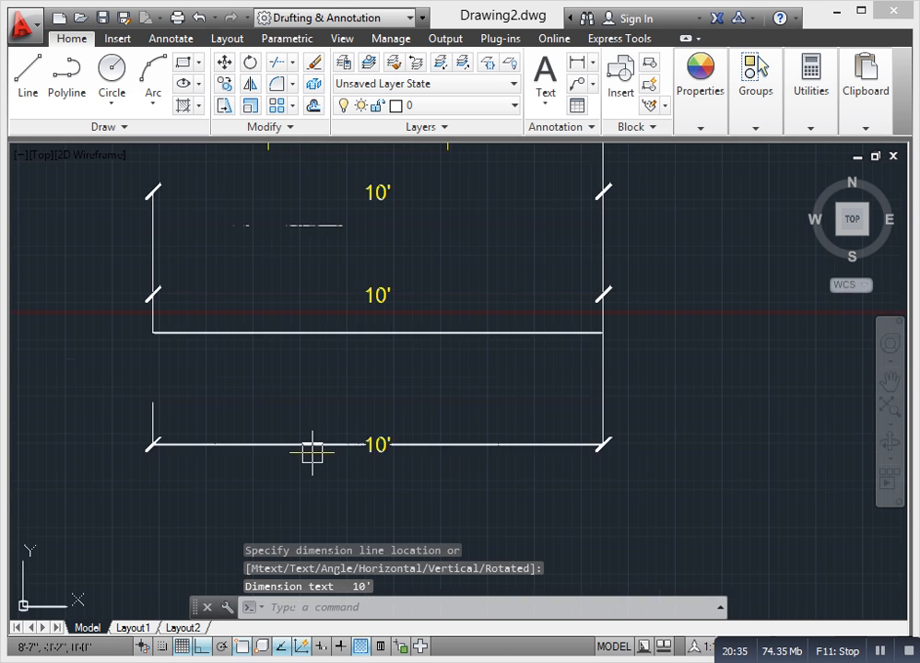
- Erase the linear dimension below the lowest 10' line
{"action": "left_click", "coordinate": [359, 456]}
{"action": "left_click", "coordinate": [282, 416]}
{"action": "key", "text": "Delete"}
{"action": "scroll", "coordinate": [295, 436], "scroll_direction": "down", "scroll_amount": 2}
{"action": "left_click", "coordinate": [332, 468]}
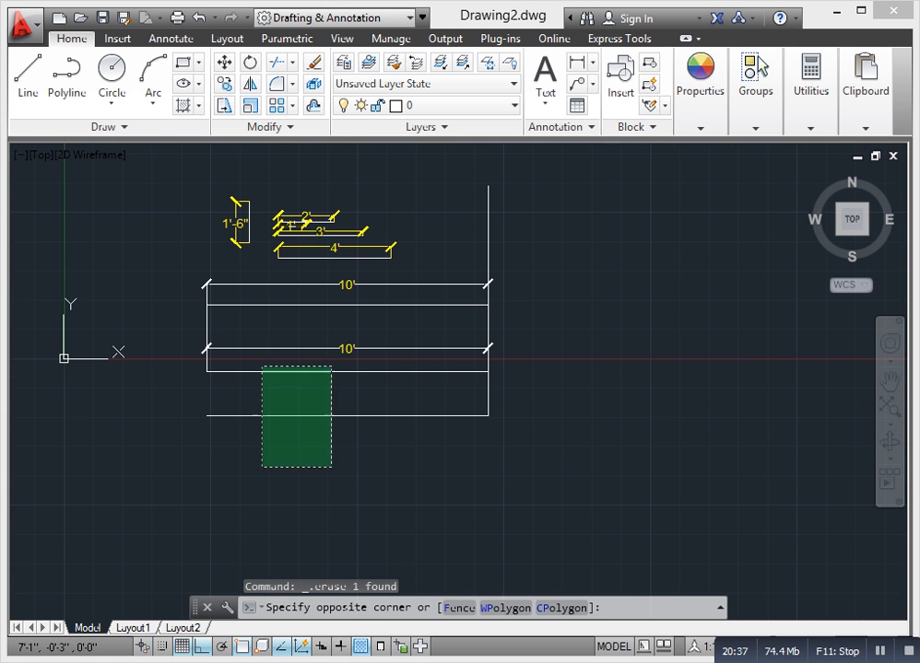
{"action": "left_click", "coordinate": [271, 456]}
{"action": "scroll", "coordinate": [246, 441], "scroll_direction": "up", "scroll_amount": 4}
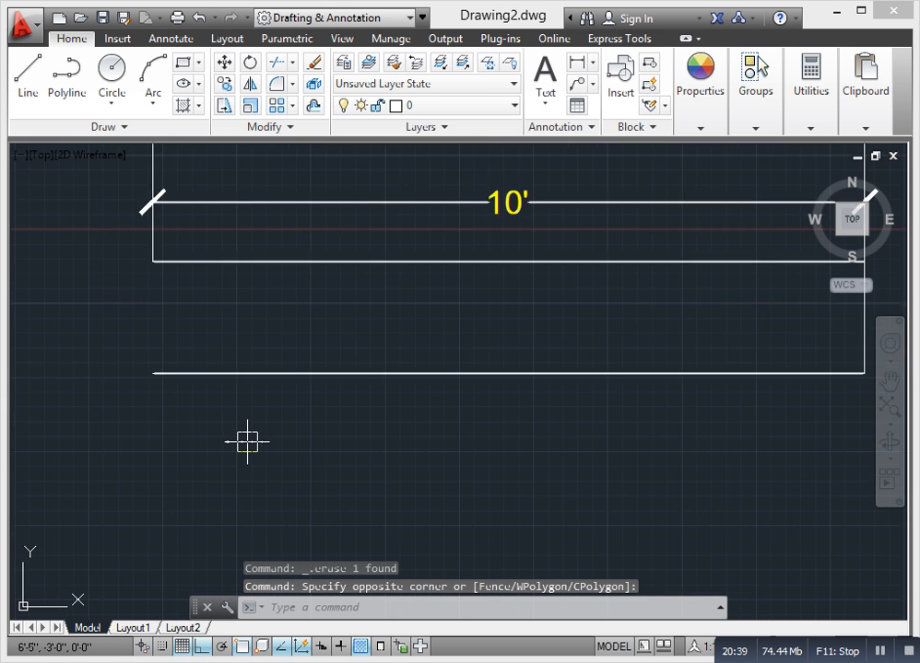
{"action": "scroll", "coordinate": [250, 439], "scroll_direction": "down", "scroll_amount": 5}
{"action": "scroll", "coordinate": [242, 428], "scroll_direction": "up", "scroll_amount": 2}
{"action": "key", "text": "Escape"}
{"action": "type", "text": "DLI"}
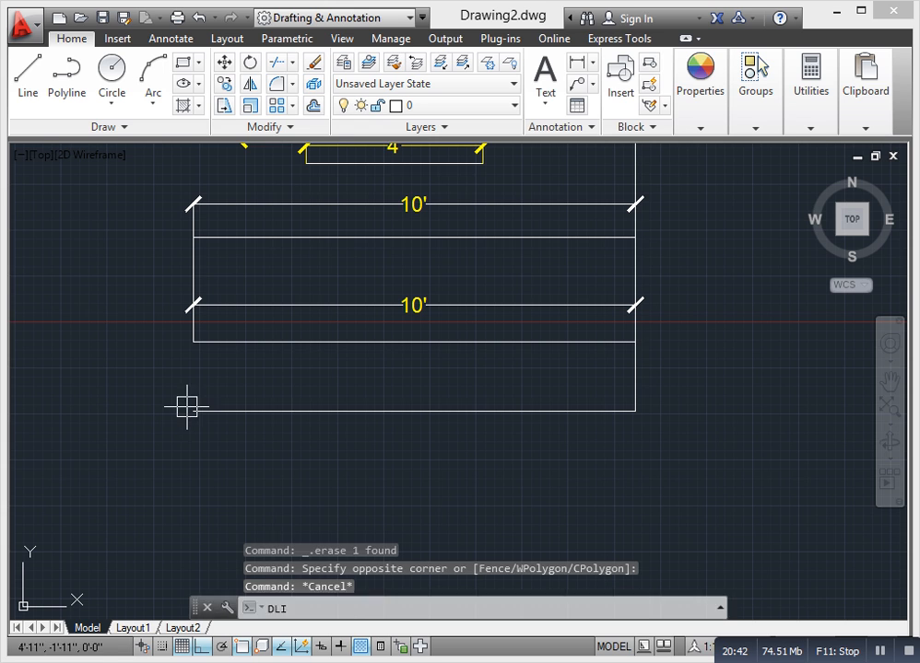
{"action": "key", "text": "Return"}
{"action": "left_click", "coordinate": [193, 411]}
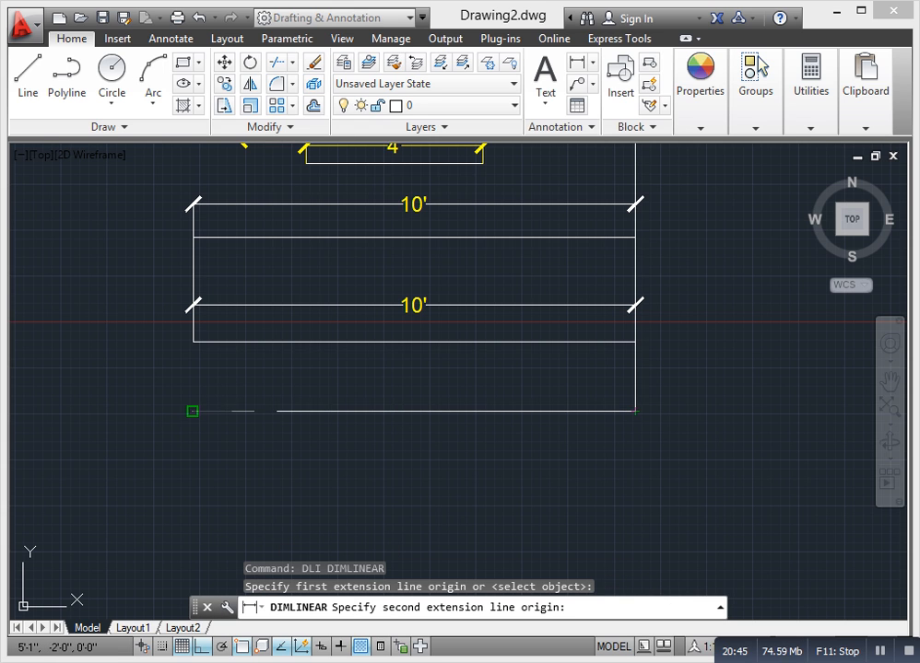
{"action": "key", "text": "Escape"}
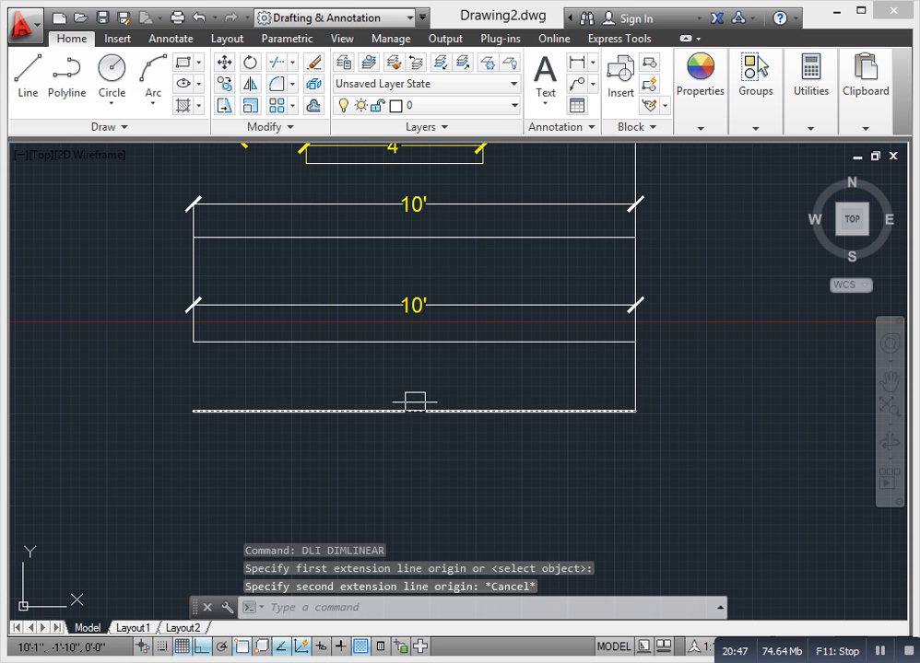
- Erase the yellow-dimensioned lines and the two upper 10' lines with all their dimensions, keeping the vertical line and the lowest horizontal line
{"action": "middle_click_drag", "start_coordinate": [415, 388], "coordinate": [405, 444]}
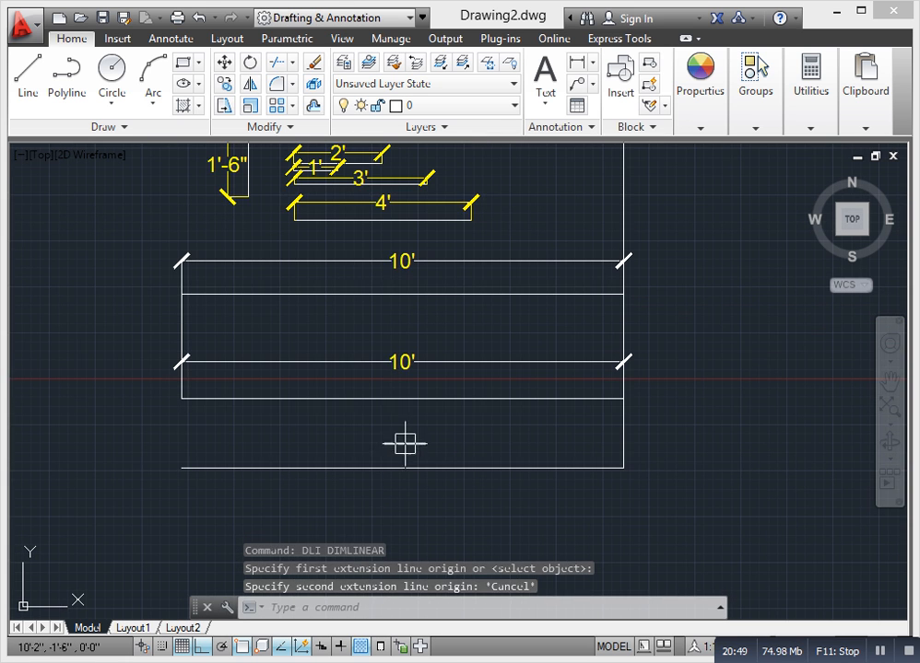
{"action": "left_click", "coordinate": [405, 443]}
{"action": "scroll", "coordinate": [289, 278], "scroll_direction": "down", "scroll_amount": 2}
{"action": "middle_click_drag", "start_coordinate": [304, 160], "coordinate": [262, 285]}
{"action": "left_click", "coordinate": [133, 253]}
{"action": "key", "text": "Delete"}
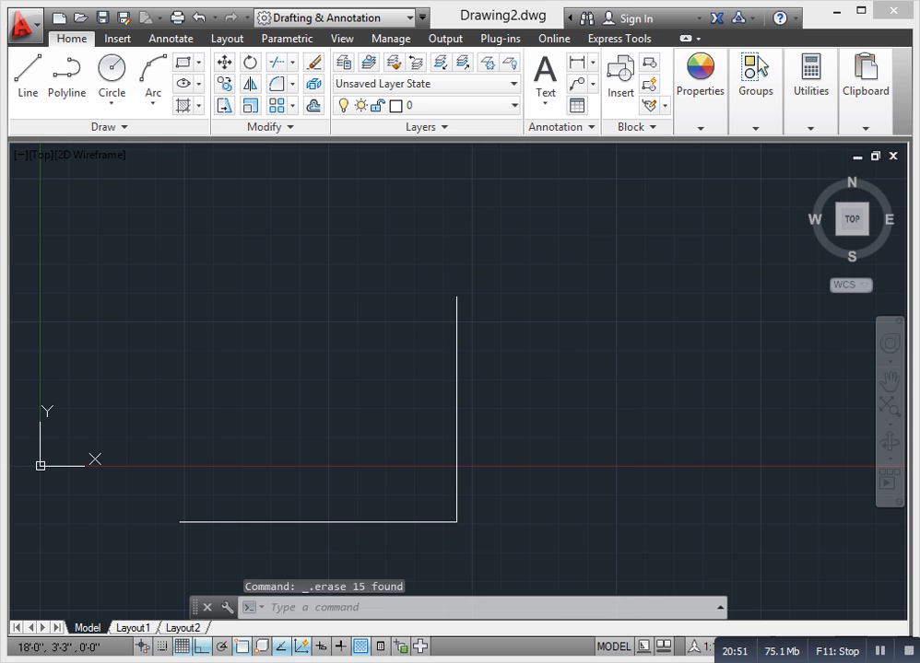
- Erase the vertical line at the end of the remaining horizontal line
{"action": "left_click", "coordinate": [538, 378]}
{"action": "left_click", "coordinate": [359, 379]}
{"action": "key", "text": "Delete"}
- Add a linear dimension to the remaining horizontal line, placing the dimension line below it
{"action": "middle_click_drag", "start_coordinate": [328, 455], "coordinate": [389, 367]}
{"action": "scroll", "coordinate": [389, 378], "scroll_direction": "up", "scroll_amount": 4}
{"action": "middle_click_drag", "start_coordinate": [368, 443], "coordinate": [373, 411]}
{"action": "key", "text": "Escape"}
{"action": "scroll", "coordinate": [388, 397], "scroll_direction": "down", "scroll_amount": 2}
{"action": "type", "text": "D"}
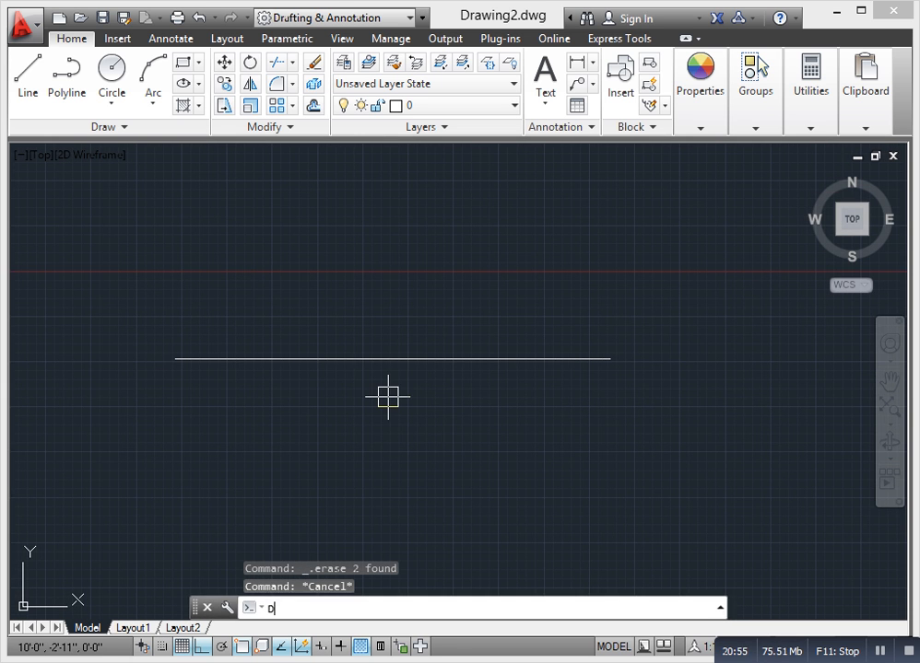
{"action": "type", "text": "LI"}
{"action": "key", "text": "Return"}
{"action": "left_click", "coordinate": [176, 359]}
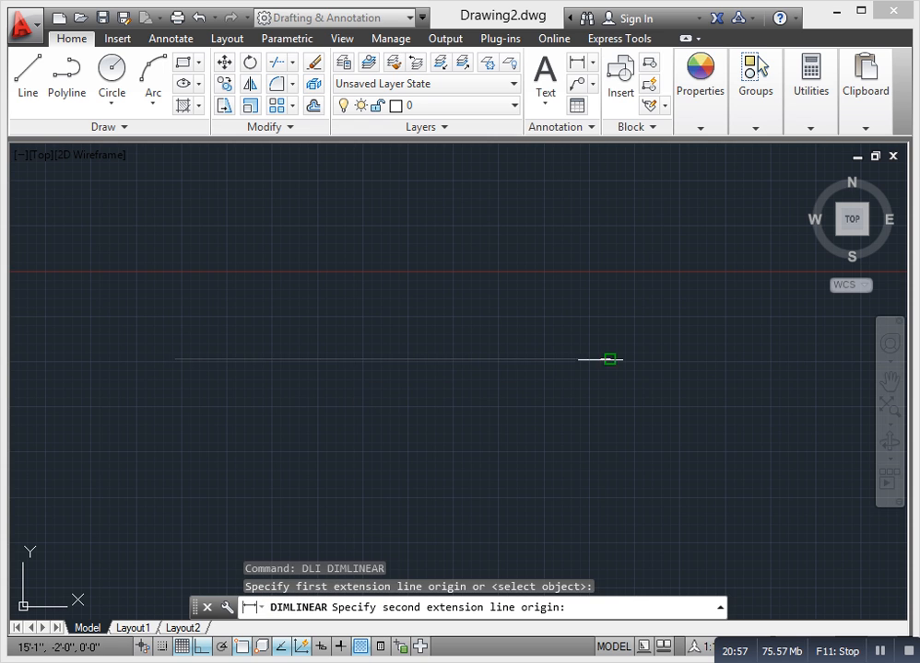
{"action": "left_click", "coordinate": [609, 359]}
{"action": "left_click", "coordinate": [558, 405]}
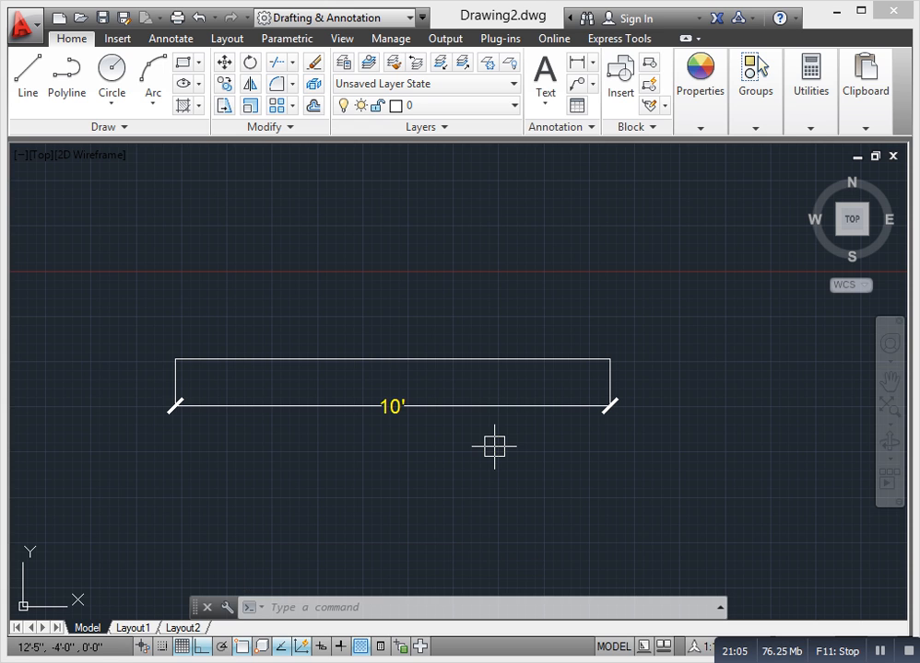
{"action": "key", "text": "Escape"}
{"action": "key", "text": "Escape"}
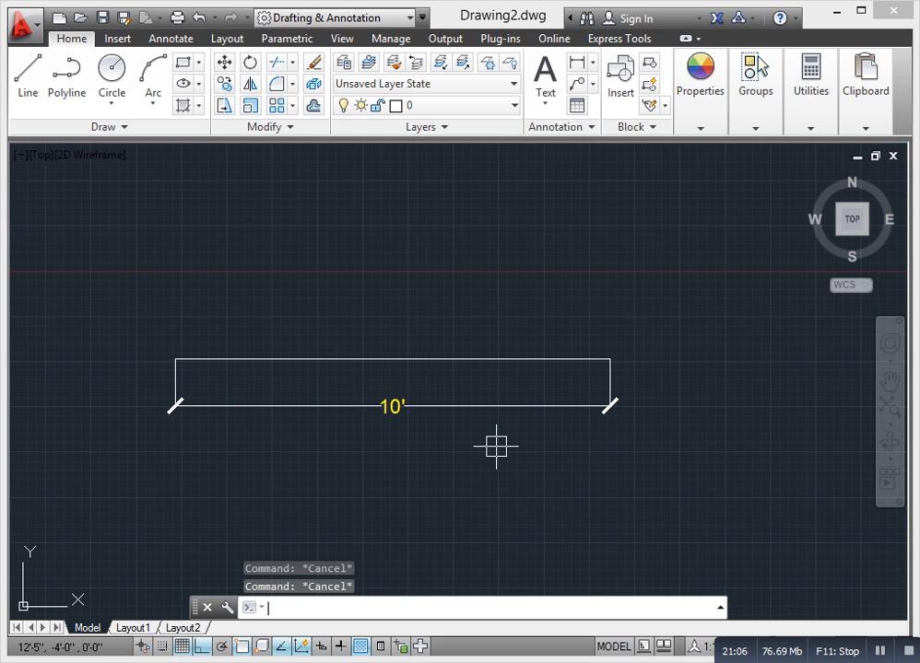
{"action": "type", "text": "dli"}
{"action": "key", "text": "Return"}
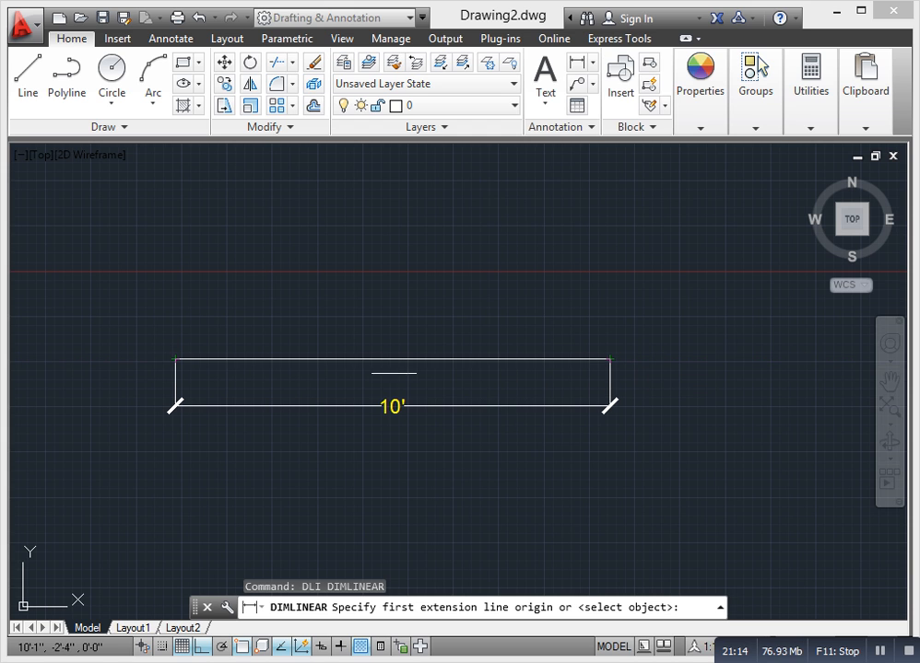
{"action": "key", "text": "Escape"}
{"action": "key", "text": "Escape"}
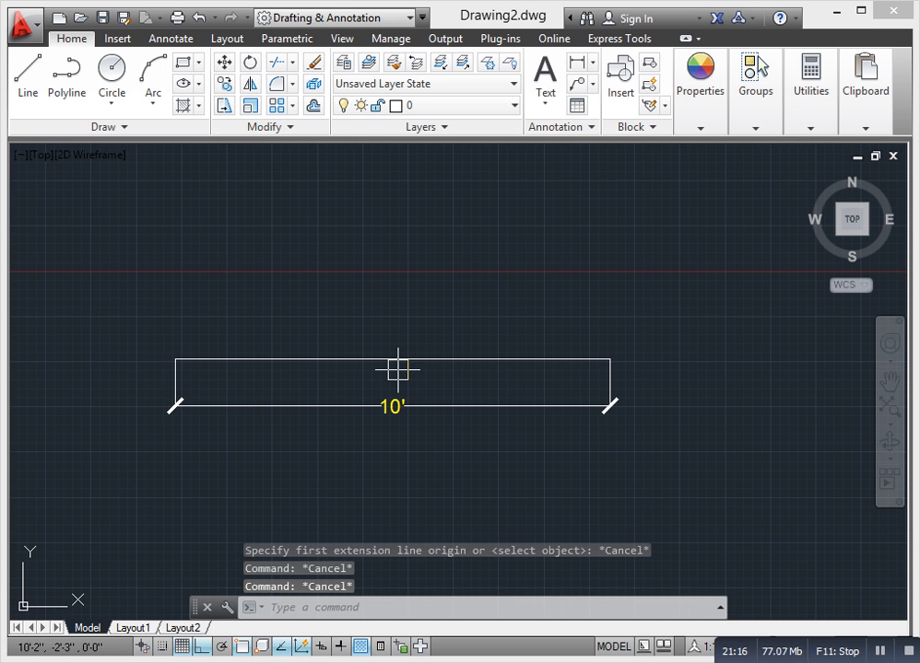
- View the Drafting Settings and the Dimension Style Manager, closing each without changes
{"action": "type", "text": "p"}
{"action": "type", "text": "S"}
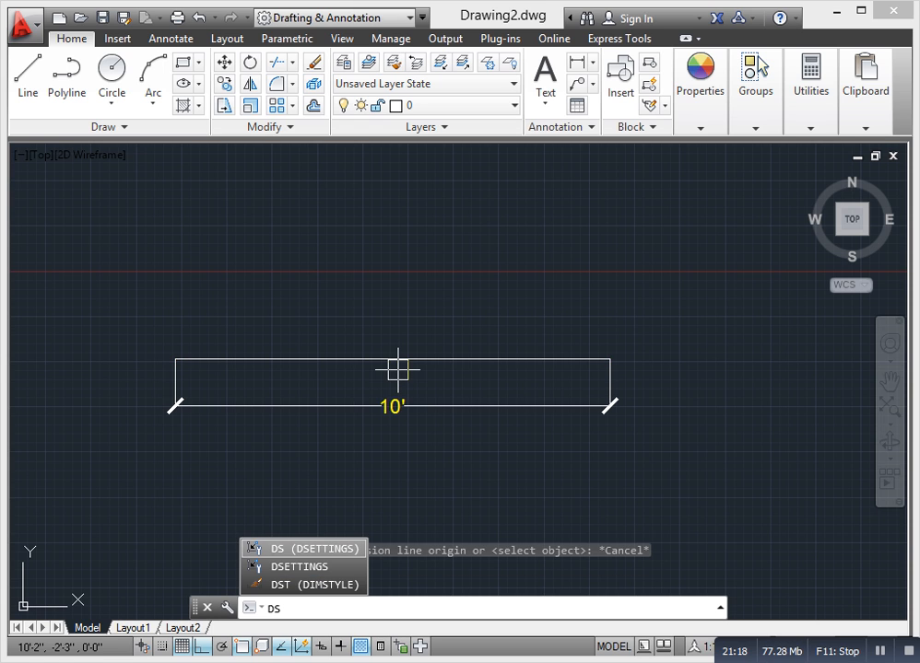
{"action": "key", "text": "Return"}
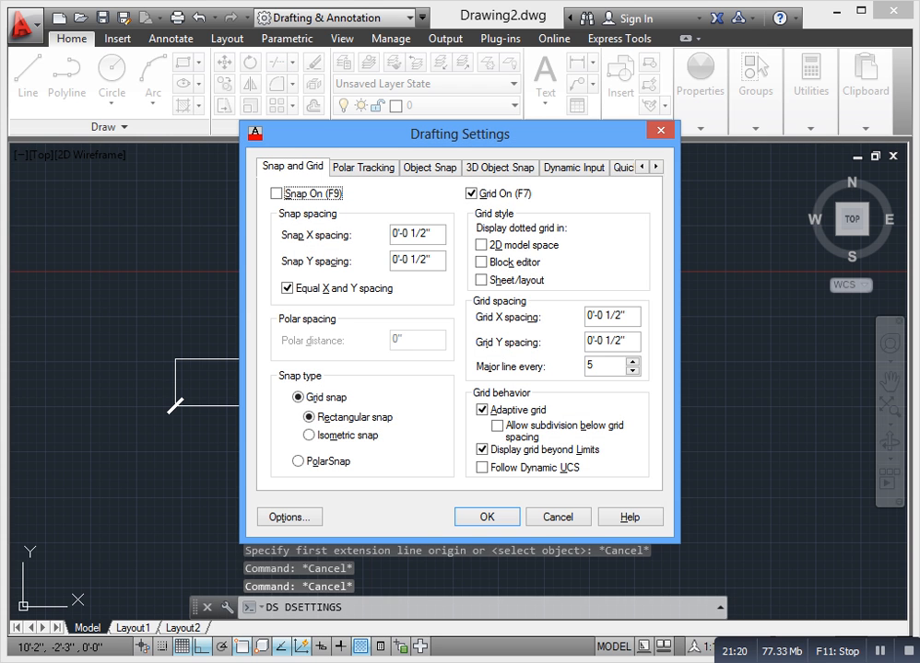
{"action": "key", "text": "Escape"}
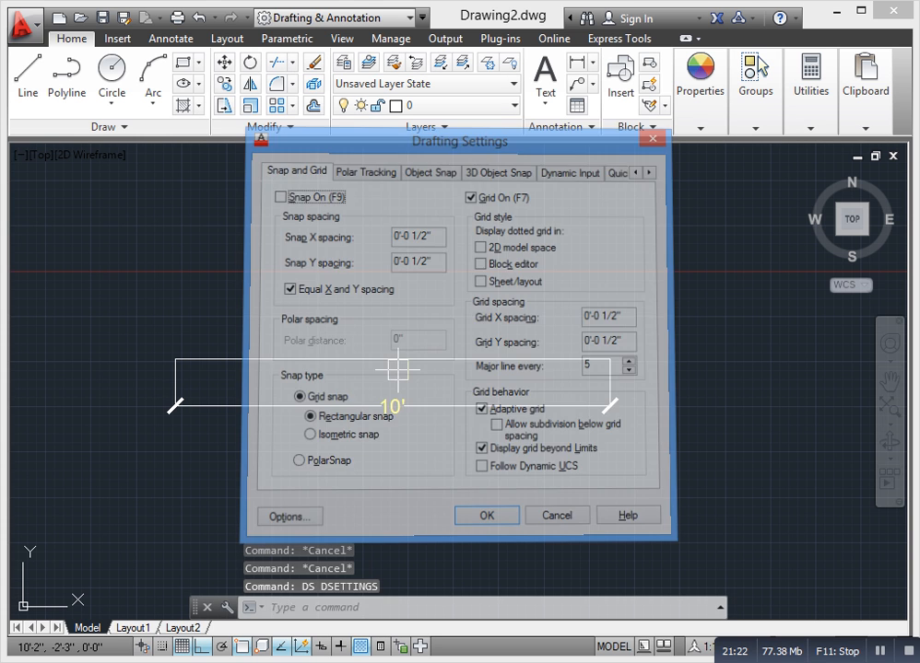
{"action": "type", "text": "d"}
{"action": "key", "text": "Return"}
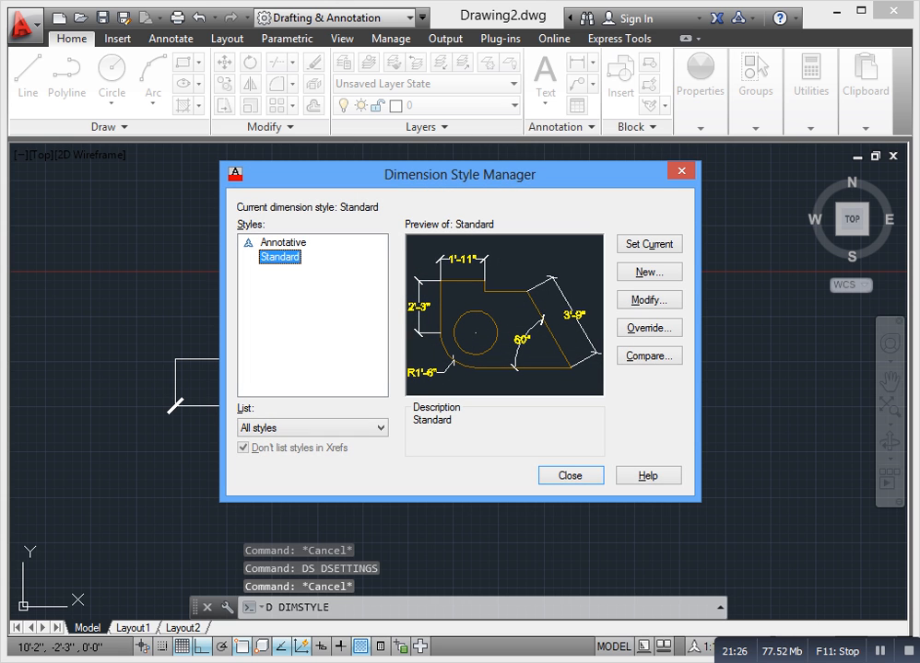
{"action": "key", "text": "Escape"}
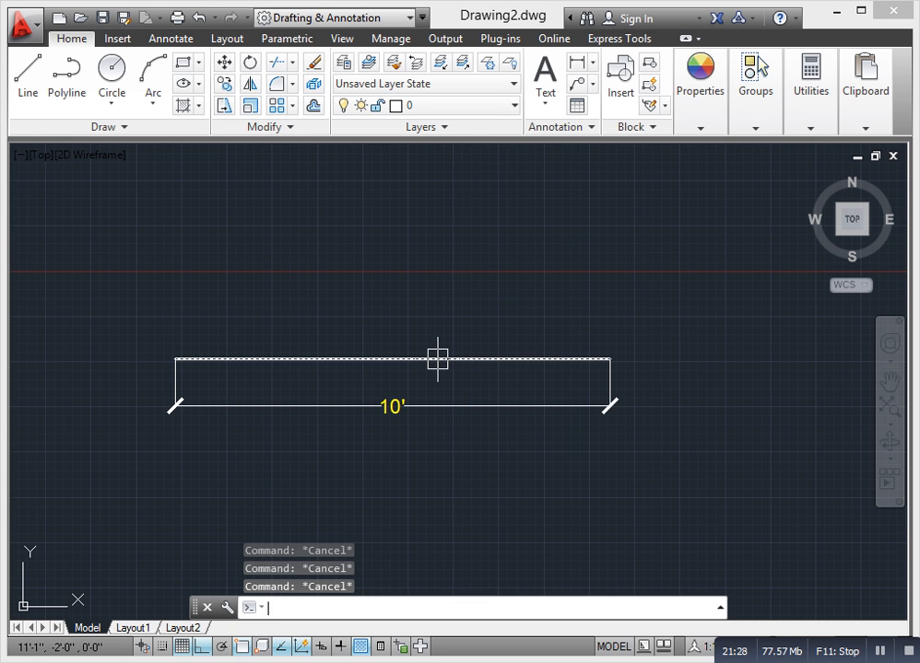
- View the Snap and Grid page of the Drafting Settings twice with the DS command, closing it without changes
{"action": "type", "text": "d"}
{"action": "key", "text": "Return"}
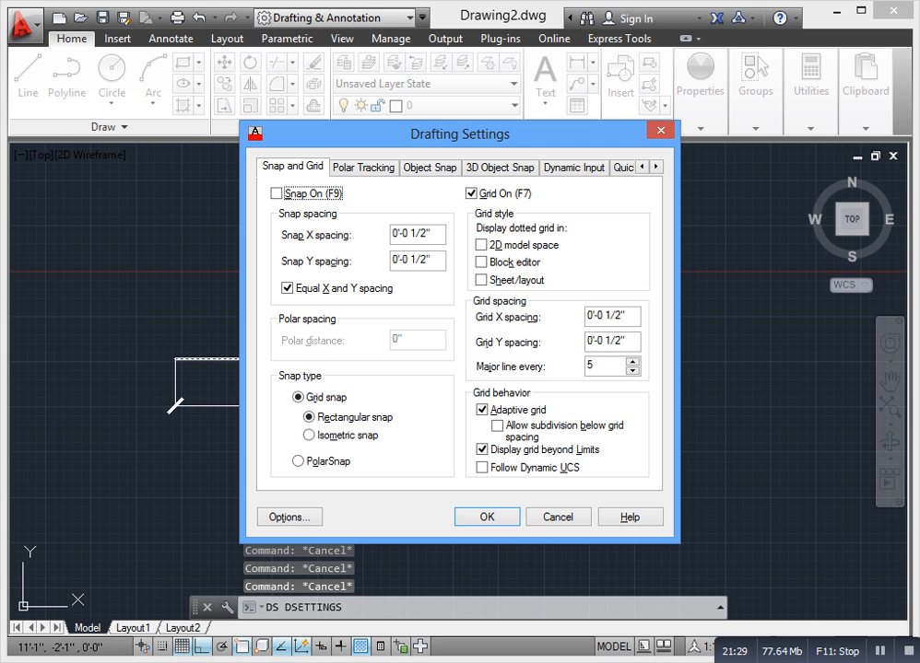
{"action": "left_click_drag", "start_coordinate": [459, 133], "coordinate": [474, 158]}
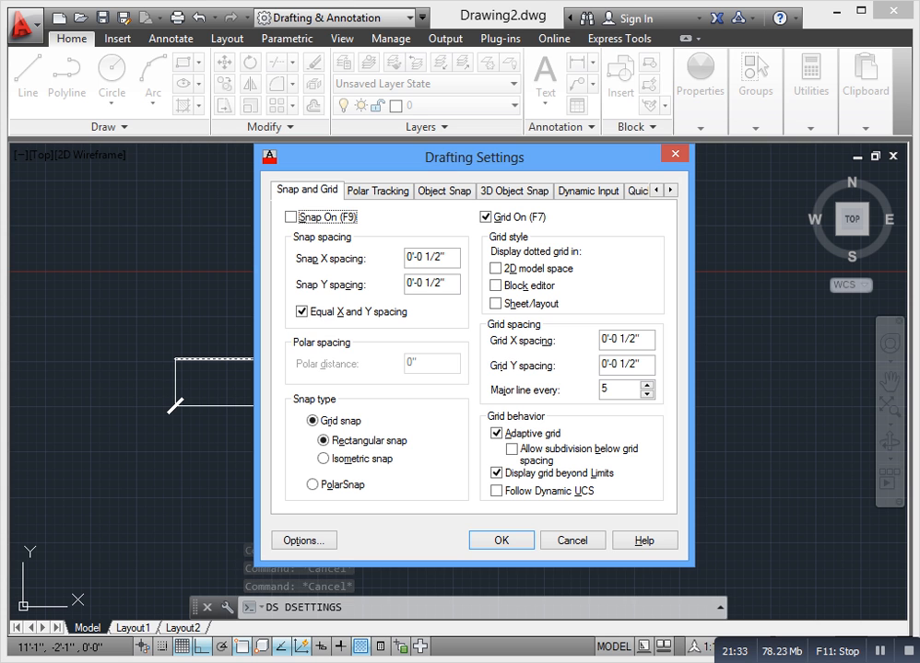
{"action": "type", "text": "DS"}
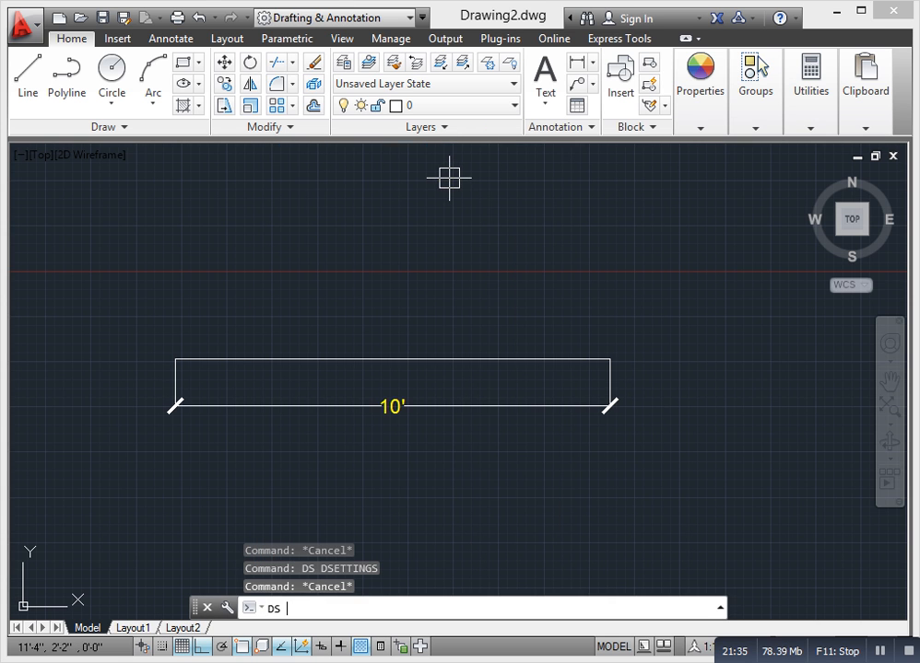
{"action": "key", "text": "Return"}
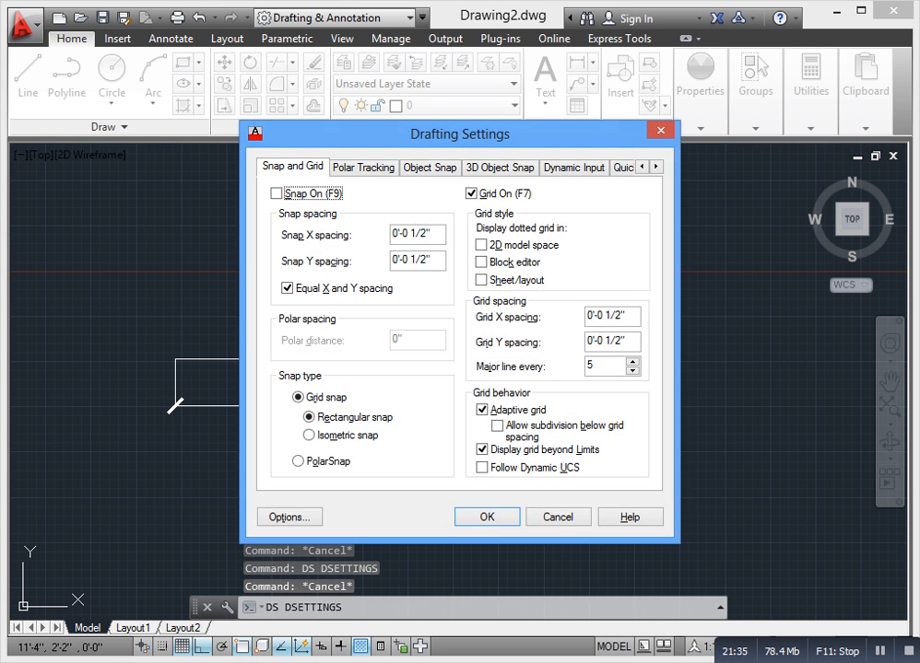
{"action": "key", "text": "Escape"}
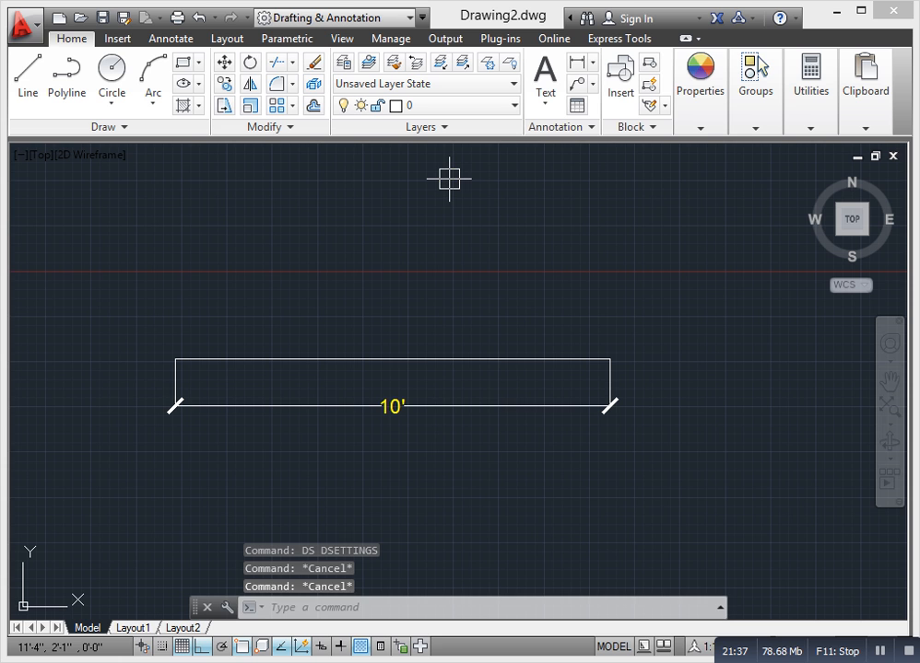
- In the Drafting Settings, clear all 3D object snap modes and enable all 2D object snap modes
{"action": "type", "text": "SE"}
{"action": "key", "text": "Return"}
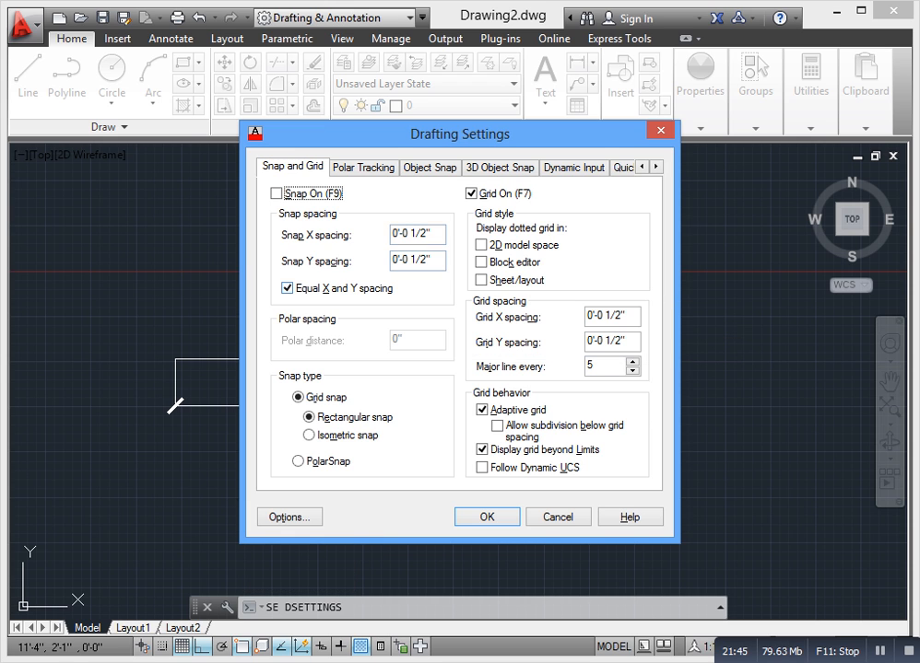
{"action": "left_click", "coordinate": [430, 167]}
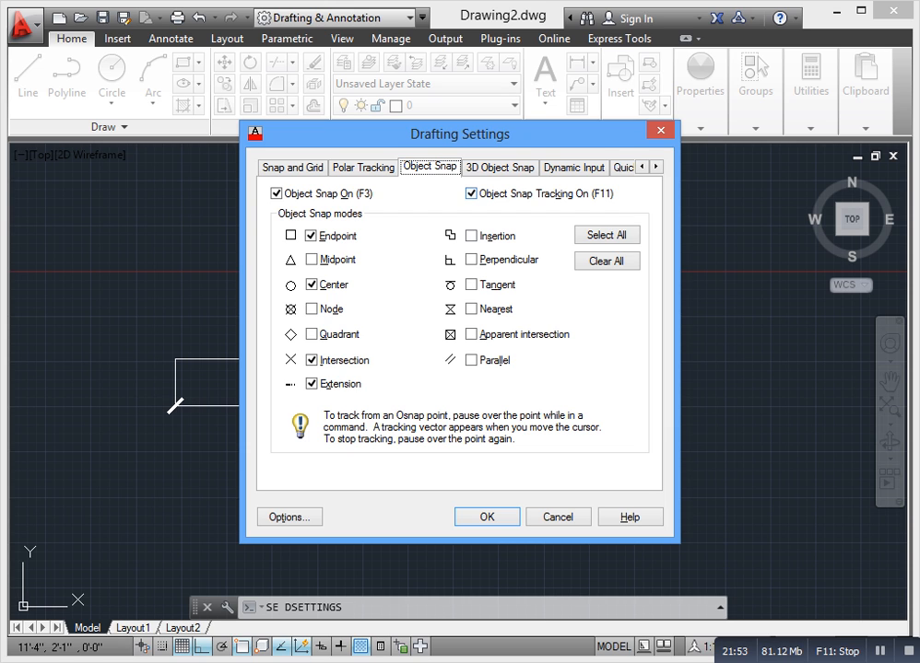
{"action": "left_click", "coordinate": [499, 168]}
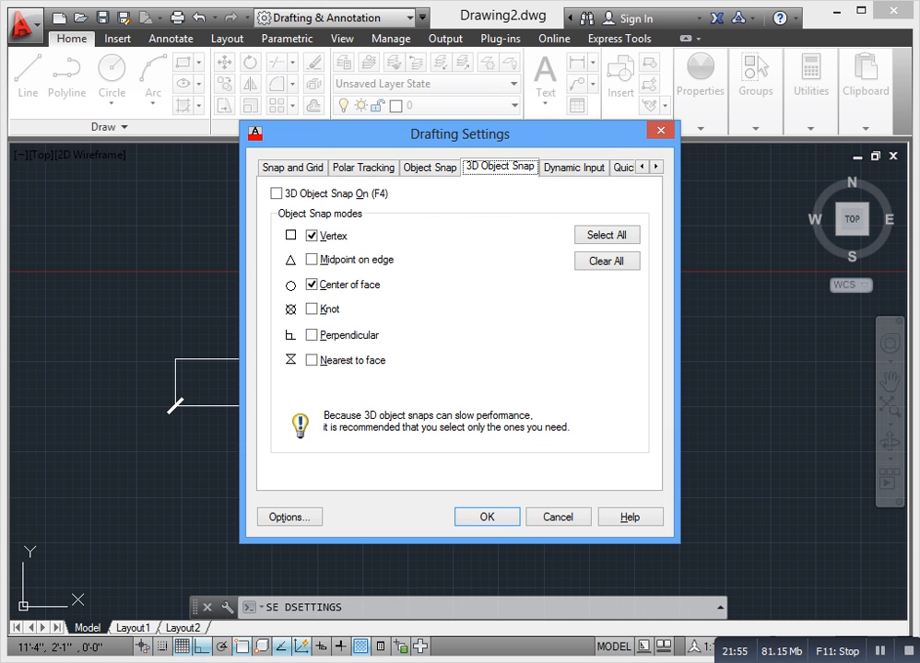
{"action": "left_click", "coordinate": [607, 260]}
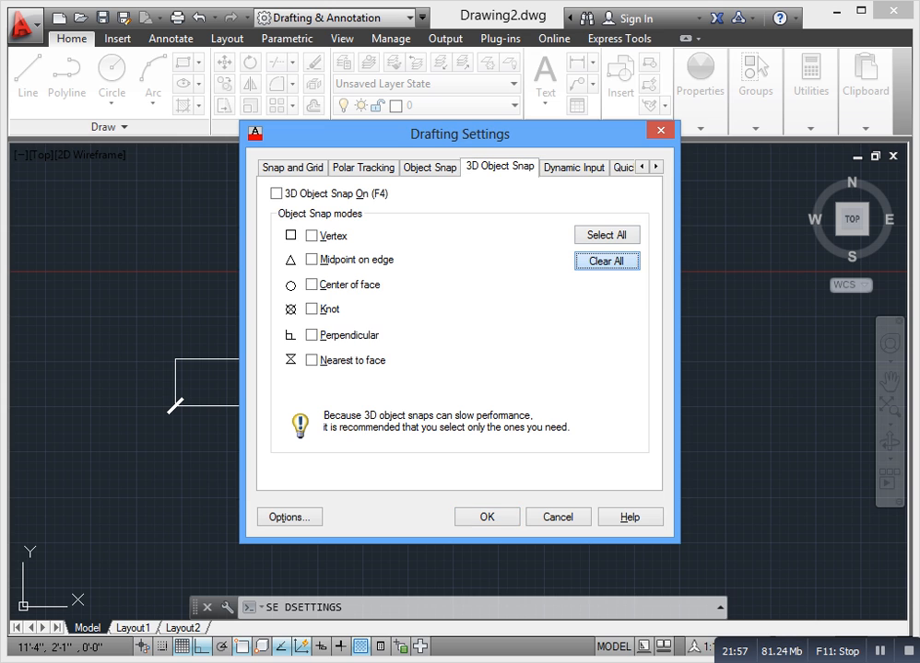
{"action": "left_click", "coordinate": [430, 168]}
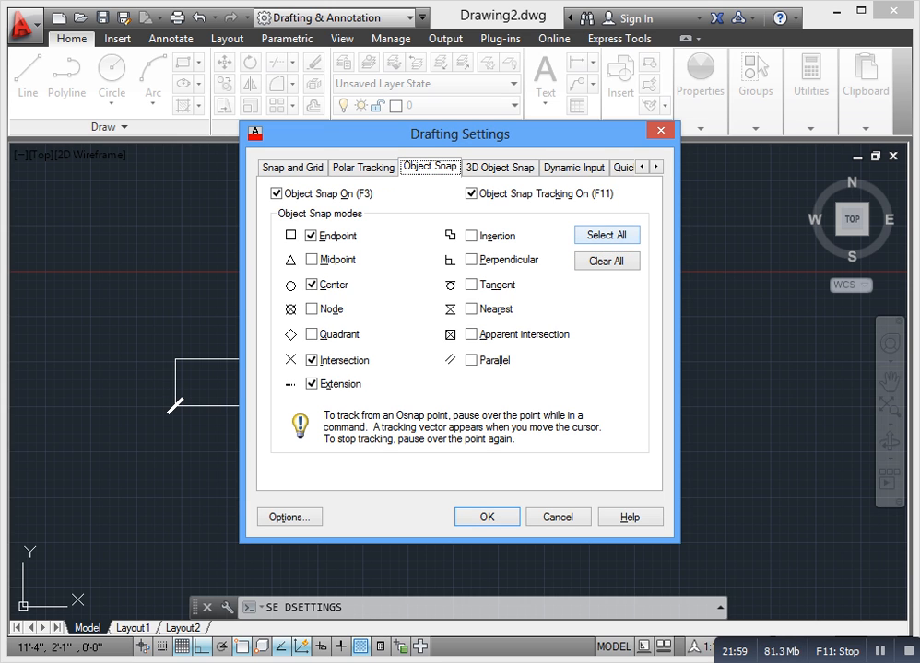
{"action": "left_click", "coordinate": [606, 235]}
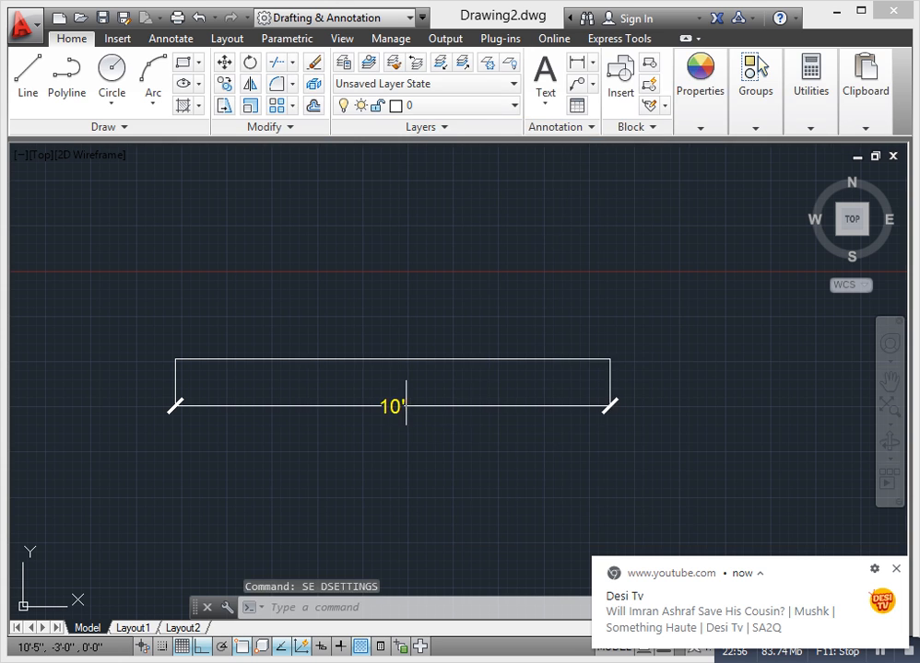
- Add a linear dimension from the line's left endpoint to its midpoint, placed between the line and the 10' dimension
{"action": "type", "text": "'"}
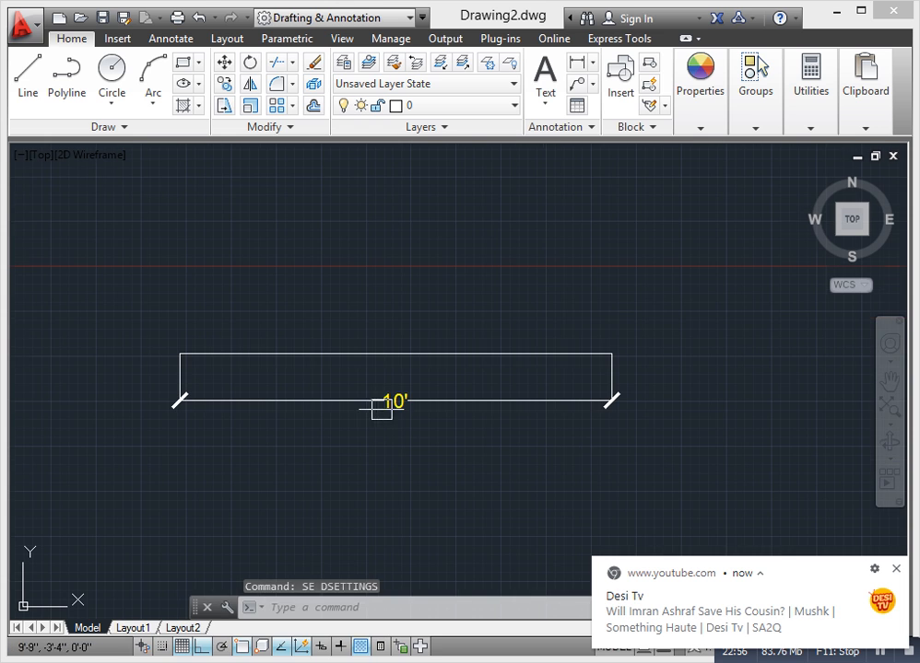
{"action": "key", "text": "Escape"}
{"action": "type", "text": "DLI"}
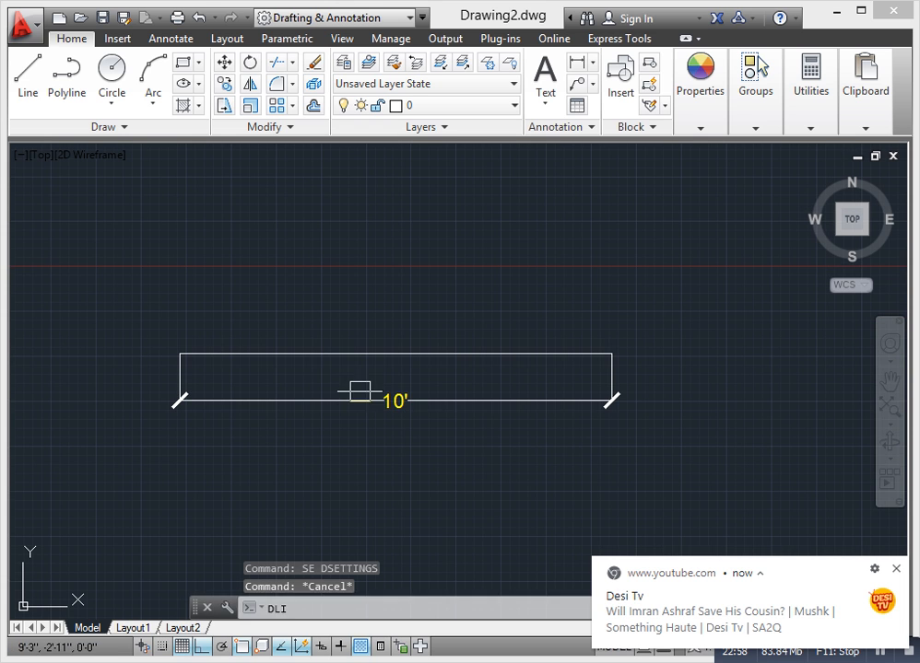
{"action": "key", "text": "Return"}
{"action": "left_click", "coordinate": [179, 353]}
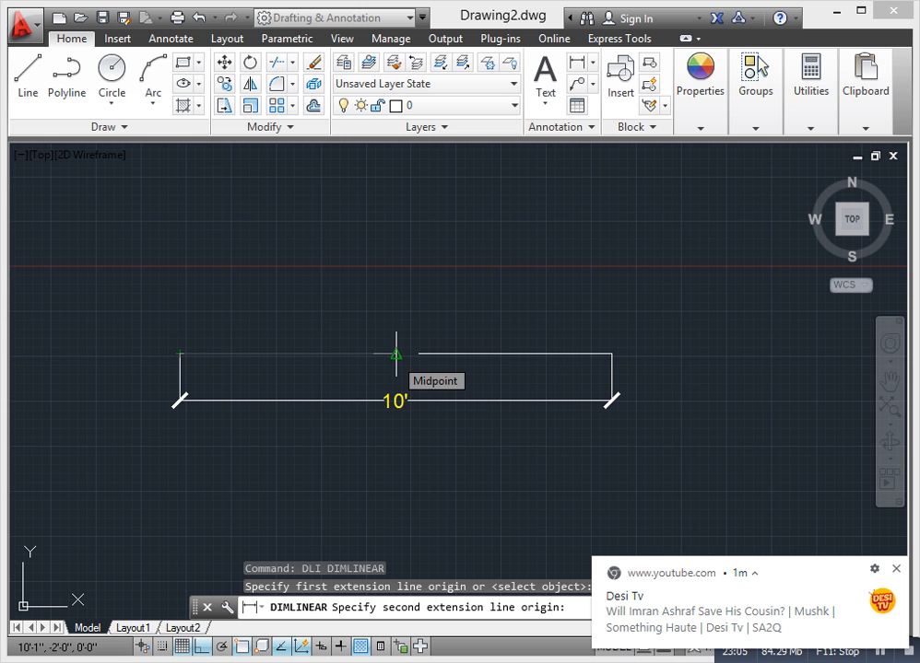
{"action": "left_click", "coordinate": [396, 355]}
{"action": "scroll", "coordinate": [394, 345], "scroll_direction": "up", "scroll_amount": 2}
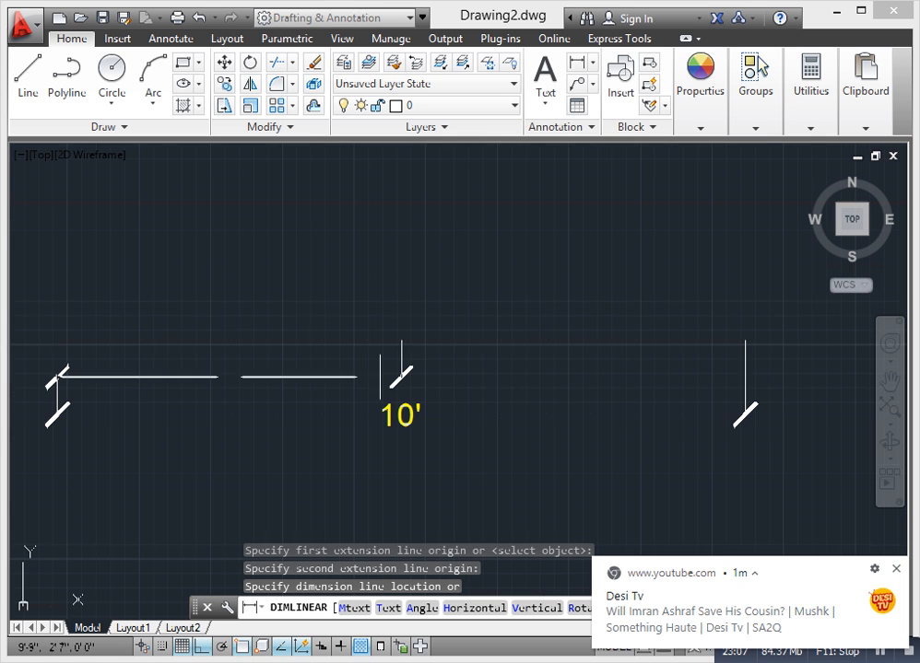
{"action": "left_click", "coordinate": [372, 378]}
{"action": "scroll", "coordinate": [371, 377], "scroll_direction": "down", "scroll_amount": 2}
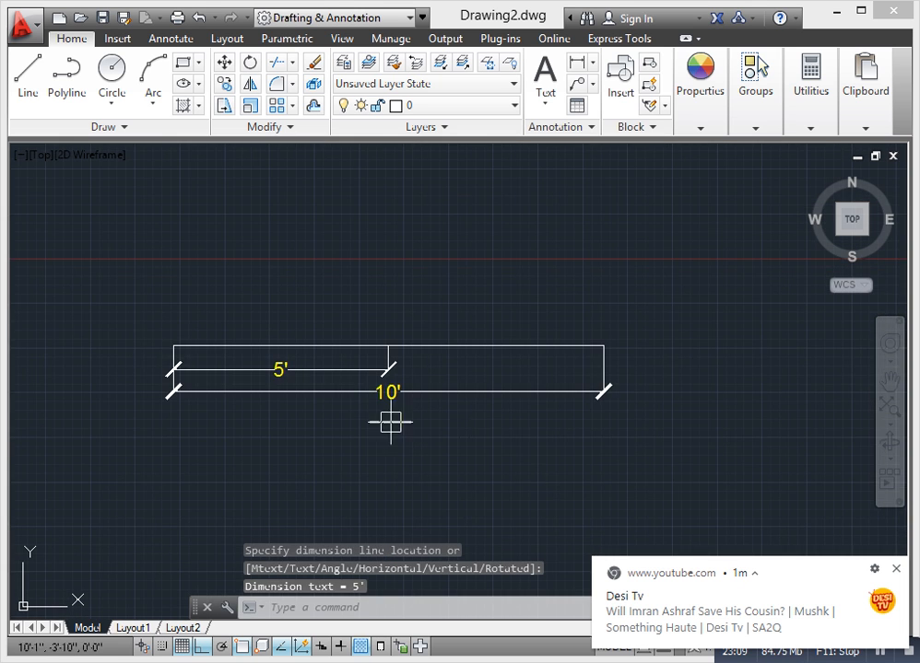
- Erase the 5' and 10' dimensions below the line, keeping the line itself
{"action": "key", "text": "Escape"}
{"action": "left_click", "coordinate": [362, 412]}
{"action": "left_click", "coordinate": [322, 356]}
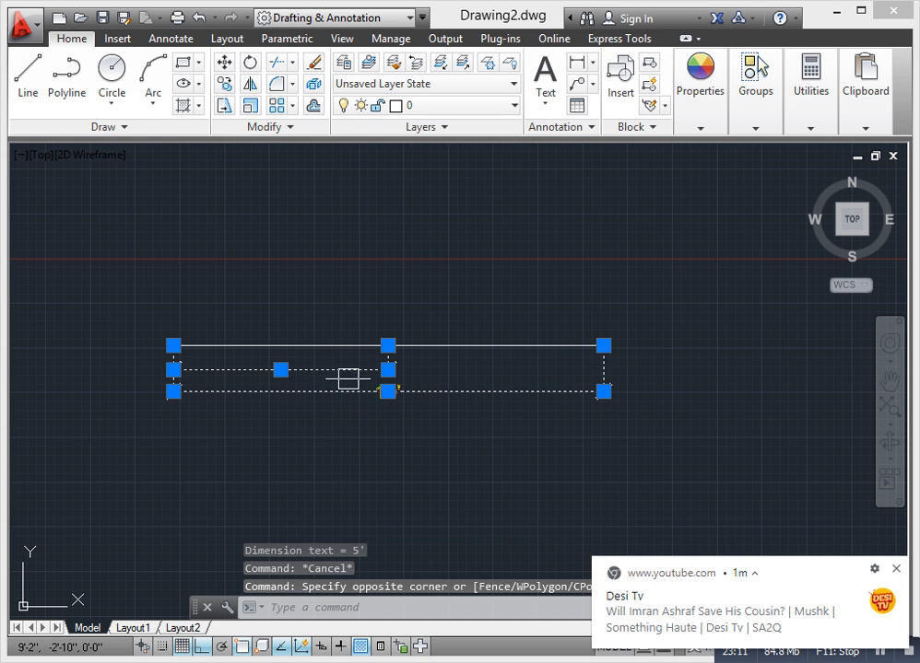
{"action": "key", "text": "Delete"}
- Set the current object color to index color 254
{"action": "left_click", "coordinate": [701, 92]}
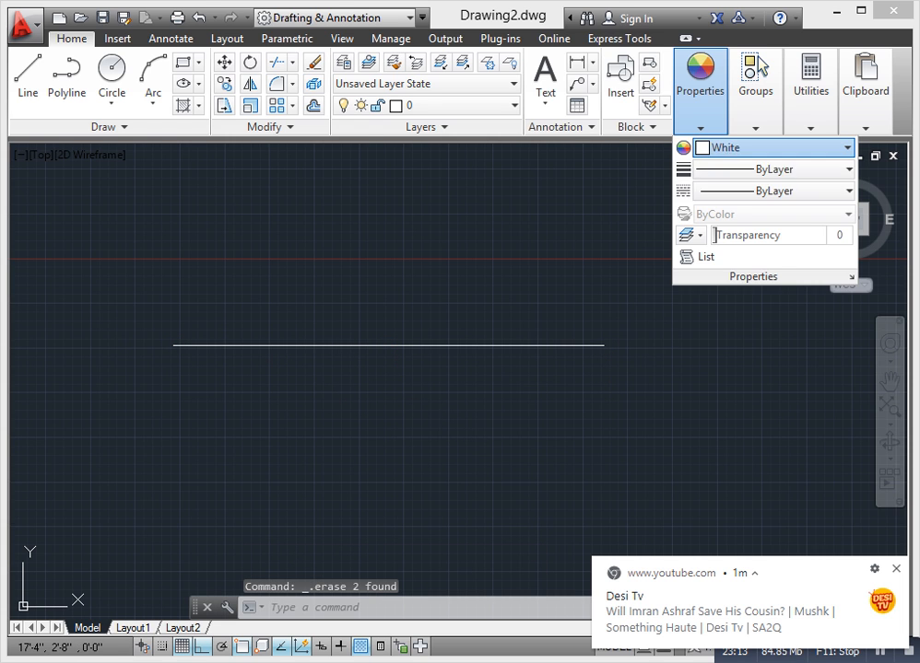
{"action": "left_click", "coordinate": [774, 148]}
{"action": "left_click", "coordinate": [734, 373]}
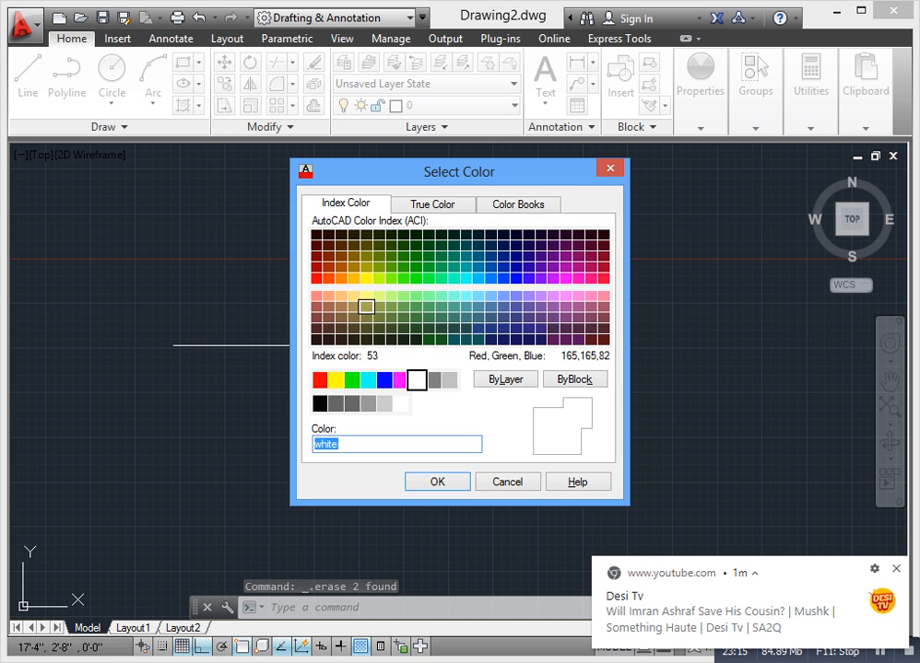
{"action": "left_click", "coordinate": [384, 404]}
{"action": "key", "text": "Return"}
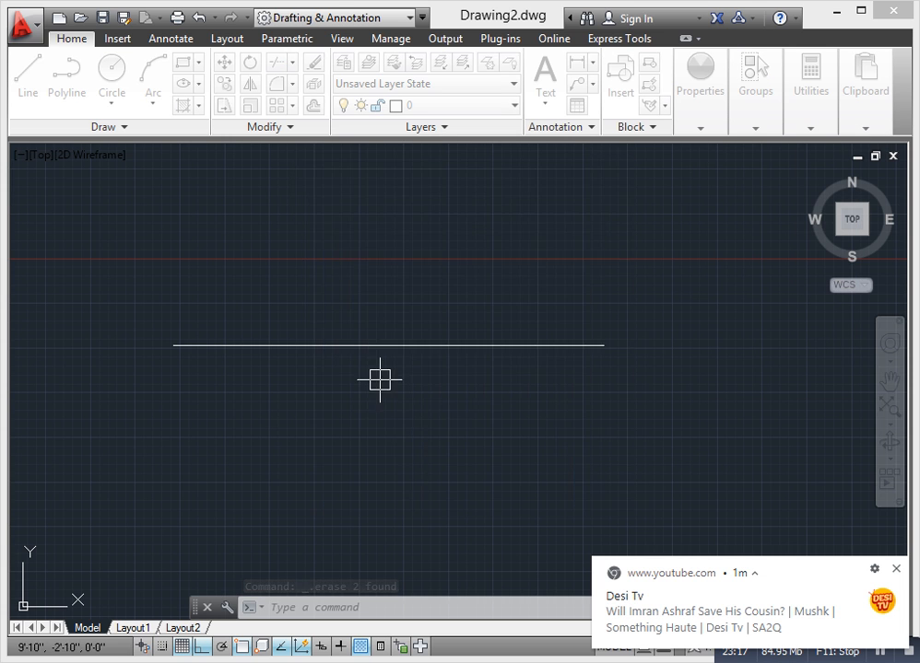
- Add a linear dimension in color 254 across the line's full length, placed below it
{"action": "scroll", "coordinate": [365, 387], "scroll_direction": "down", "scroll_amount": 2}
{"action": "key", "text": "Escape"}
{"action": "key", "text": "Escape"}
{"action": "type", "text": "DLI"}
{"action": "key", "text": "Return"}
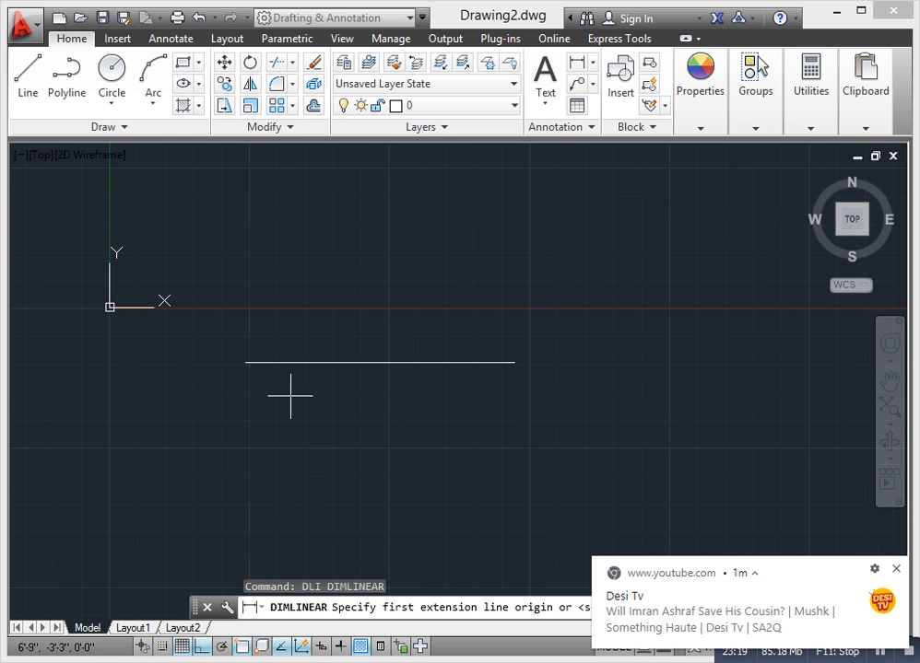
{"action": "left_click", "coordinate": [245, 363]}
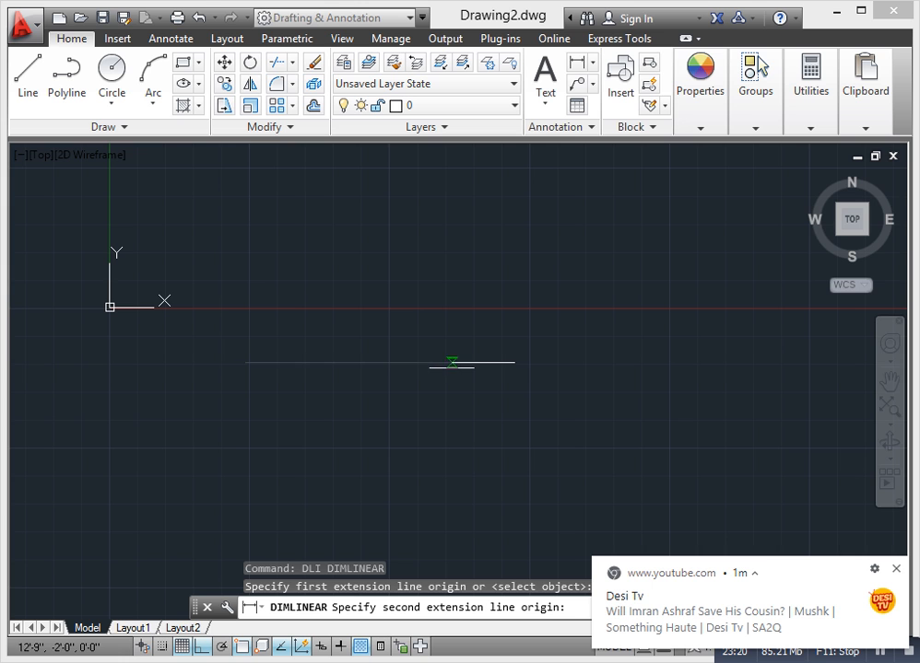
{"action": "left_click", "coordinate": [514, 364]}
{"action": "left_click", "coordinate": [505, 395]}
{"action": "scroll", "coordinate": [295, 395], "scroll_direction": "up", "scroll_amount": 6}
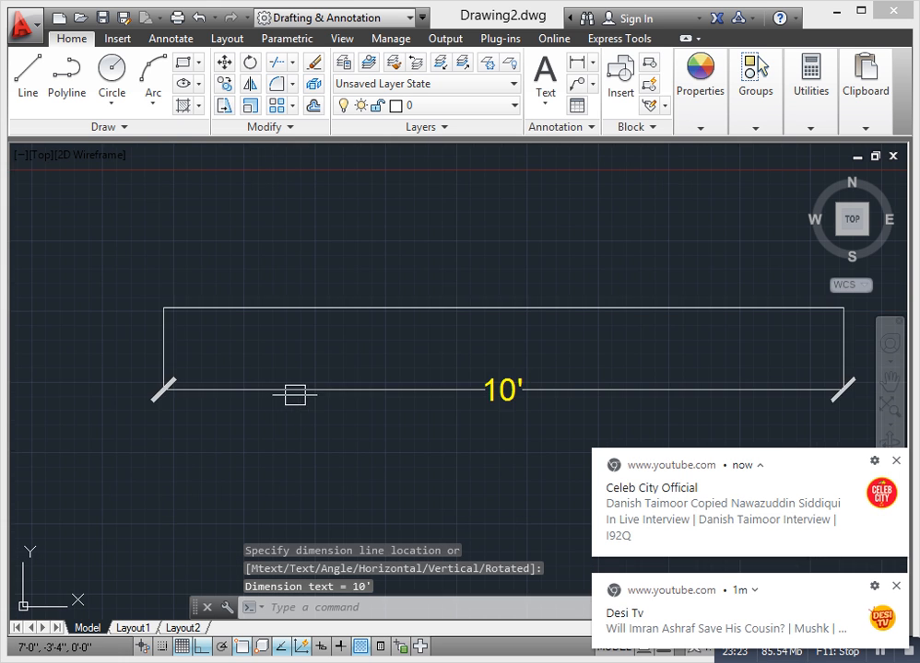
- Erase the color 254 dimension below the line
{"action": "scroll", "coordinate": [96, 334], "scroll_direction": "down", "scroll_amount": 2}
{"action": "middle_click_drag", "start_coordinate": [97, 334], "coordinate": [133, 333]}
{"action": "left_click", "coordinate": [150, 412]}
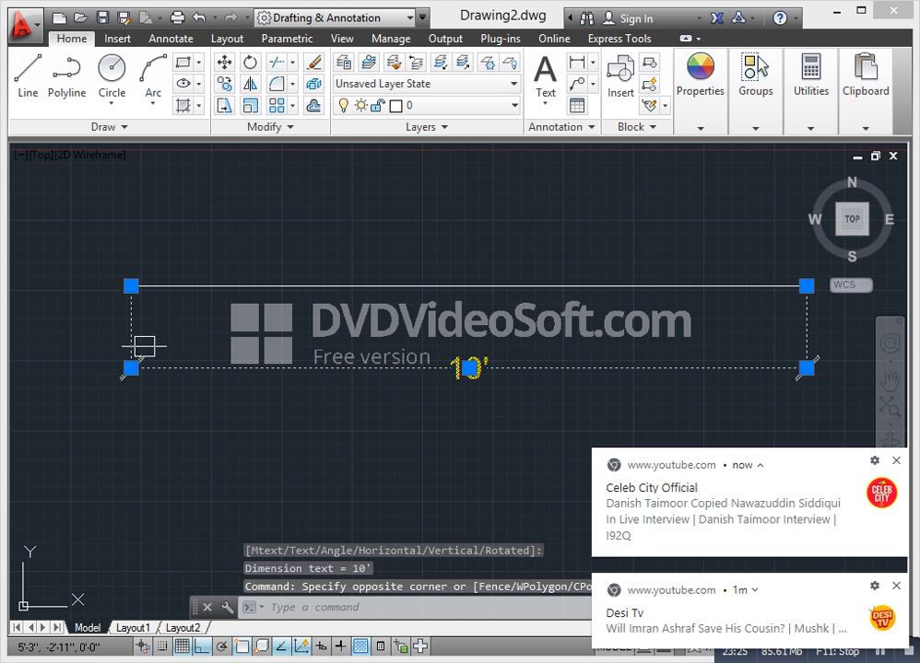
{"action": "key", "text": "Delete"}
- Set the current object color to Yellow
{"action": "left_click", "coordinate": [701, 91]}
{"action": "left_click", "coordinate": [772, 147]}
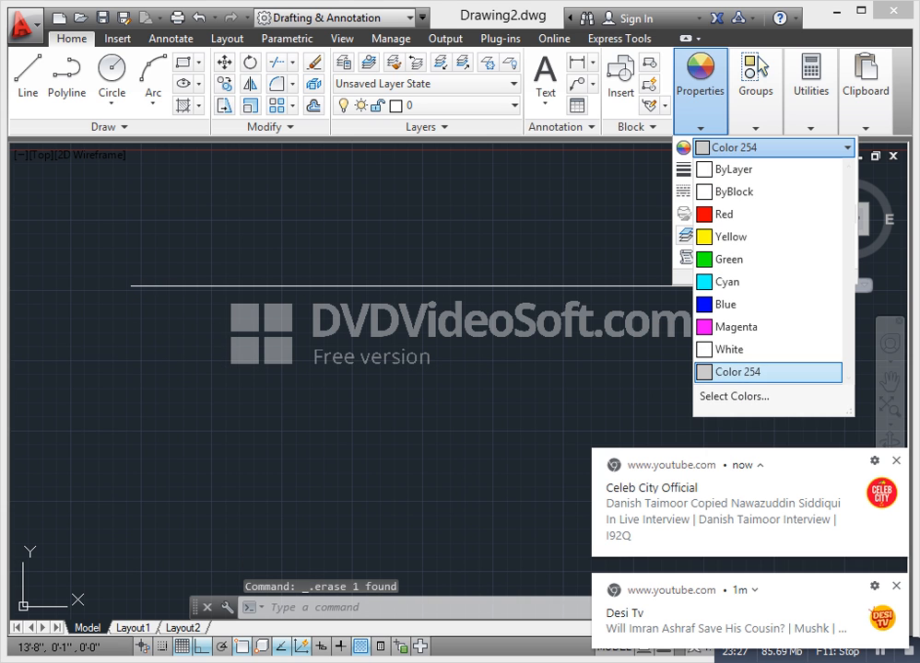
{"action": "left_click", "coordinate": [729, 236]}
{"action": "scroll", "coordinate": [487, 382], "scroll_direction": "down", "scroll_amount": 2}
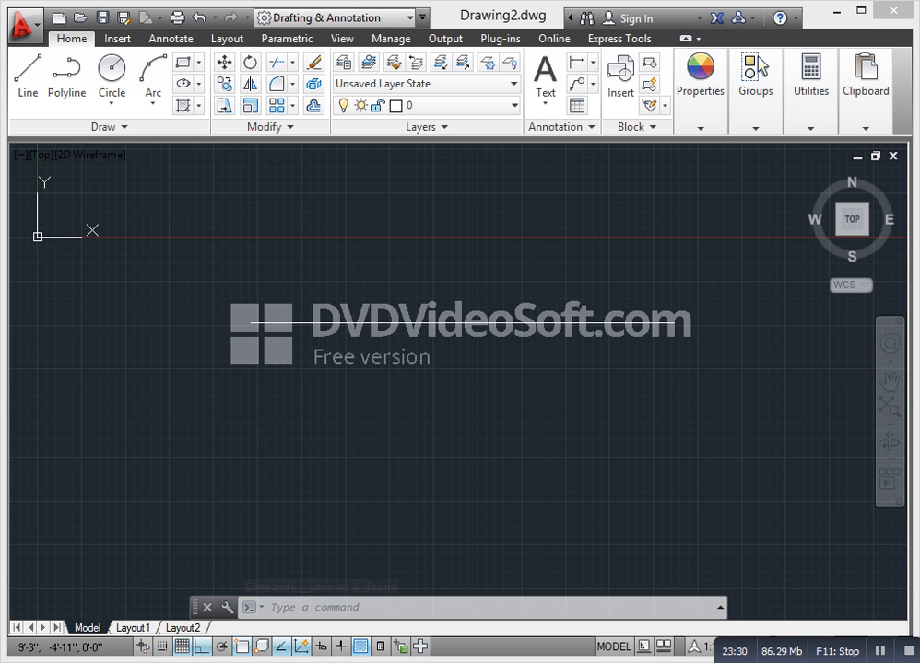
- Add a yellow linear dimension between the line's two endpoints, placing the dimension line below it
{"action": "key", "text": "Escape"}
{"action": "type", "text": "dli"}
{"action": "key", "text": "Return"}
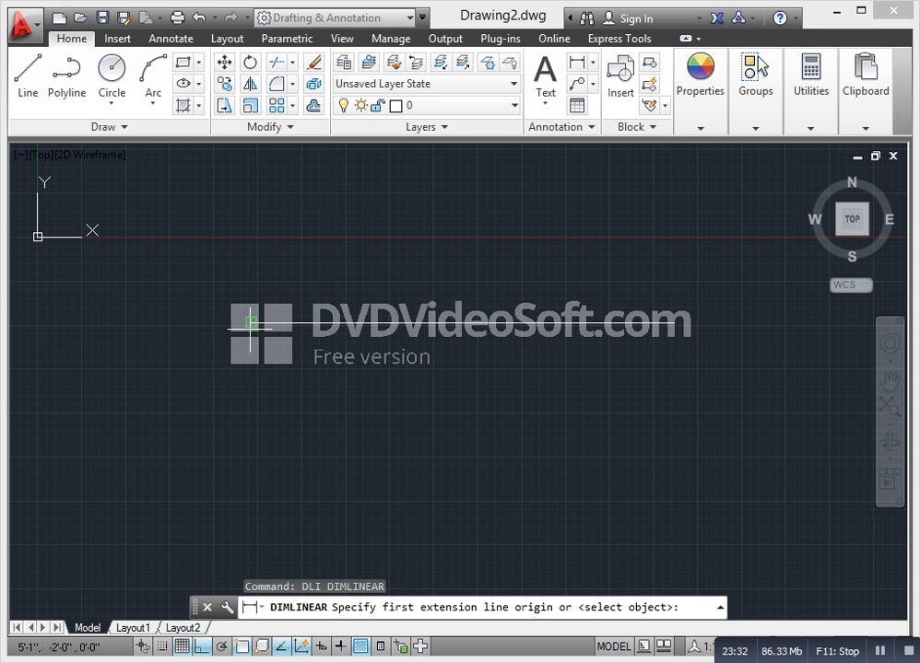
{"action": "left_click", "coordinate": [253, 322]}
{"action": "left_click", "coordinate": [673, 323]}
{"action": "left_click", "coordinate": [572, 383]}
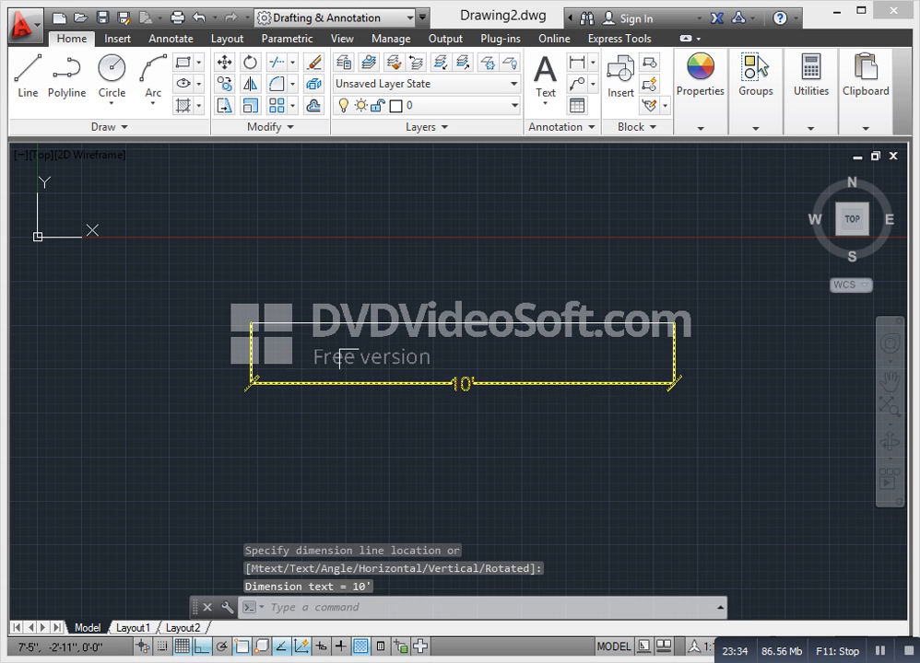
- Add a linear dimension from the line's left endpoint to its midpoint, between the line and the full-length yellow dimension
{"action": "key", "text": "Return"}
{"action": "left_click", "coordinate": [252, 322]}
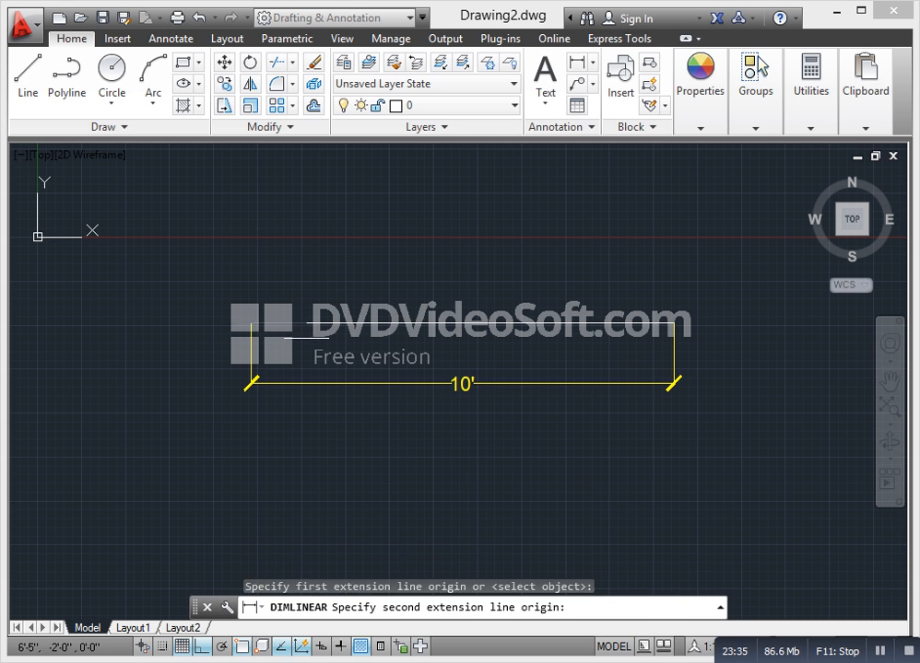
{"action": "left_click", "coordinate": [463, 323]}
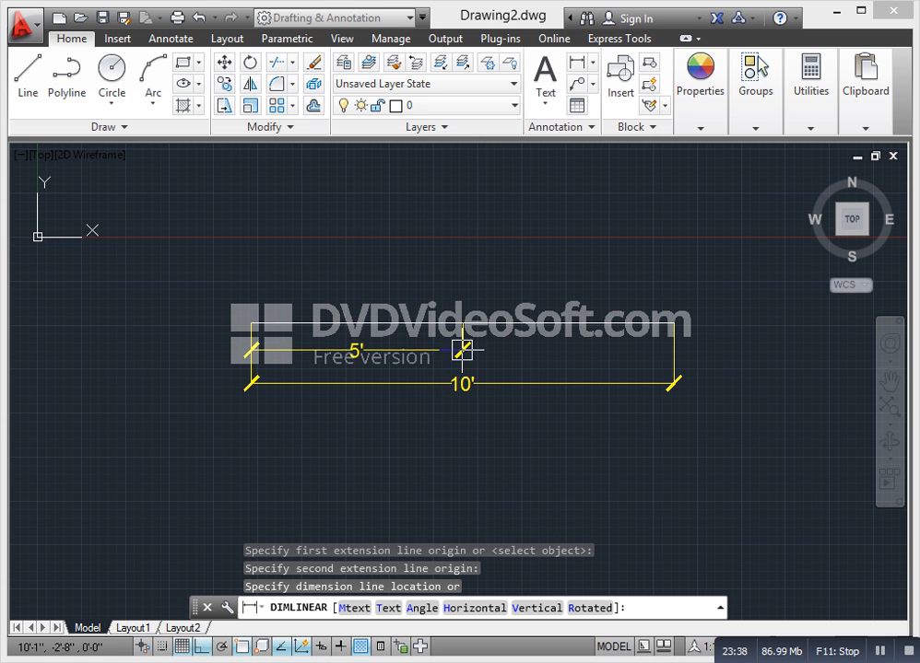
{"action": "left_click", "coordinate": [407, 351]}
{"action": "scroll", "coordinate": [408, 357], "scroll_direction": "up", "scroll_amount": 2}
{"action": "middle_click_drag", "start_coordinate": [405, 361], "coordinate": [369, 368]}
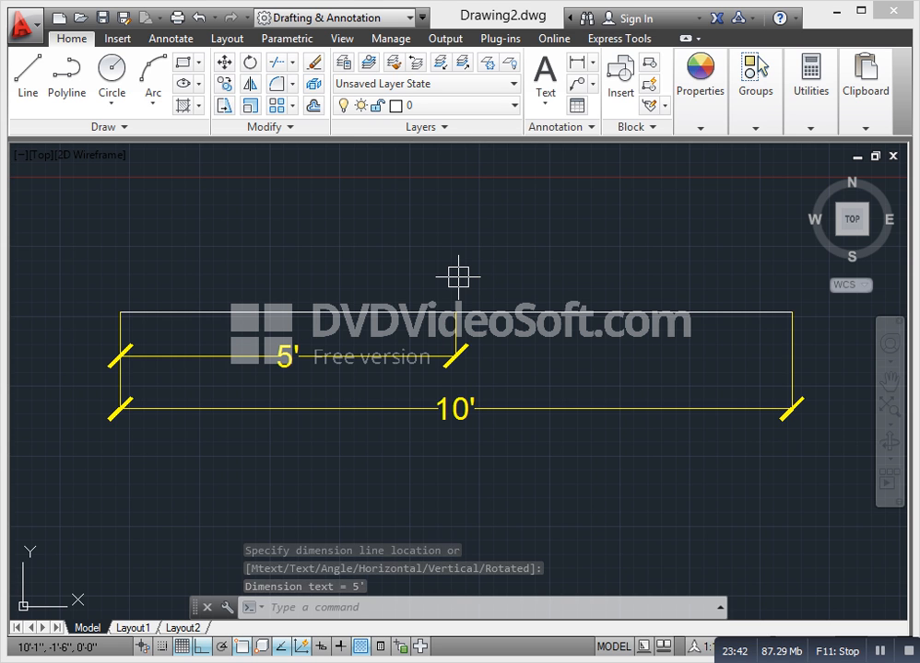
- Add another linear dimension from the line's left endpoint to its midpoint, placing the dimension line above the line
{"action": "scroll", "coordinate": [411, 393], "scroll_direction": "down", "scroll_amount": 3}
{"action": "key", "text": "Escape"}
{"action": "key", "text": "Escape"}
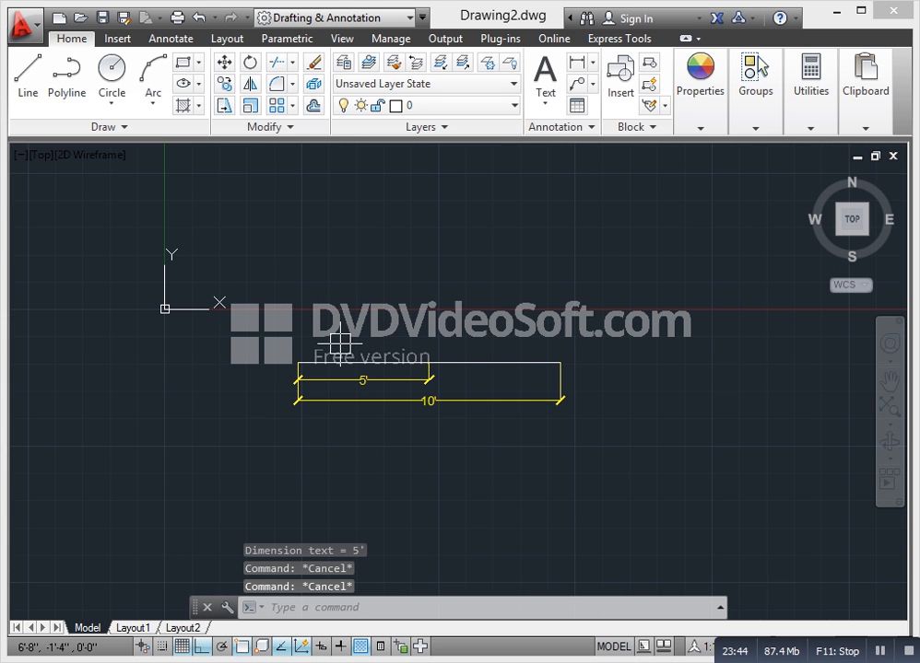
{"action": "type", "text": "dli"}
{"action": "key", "text": "Return"}
{"action": "left_click", "coordinate": [308, 371]}
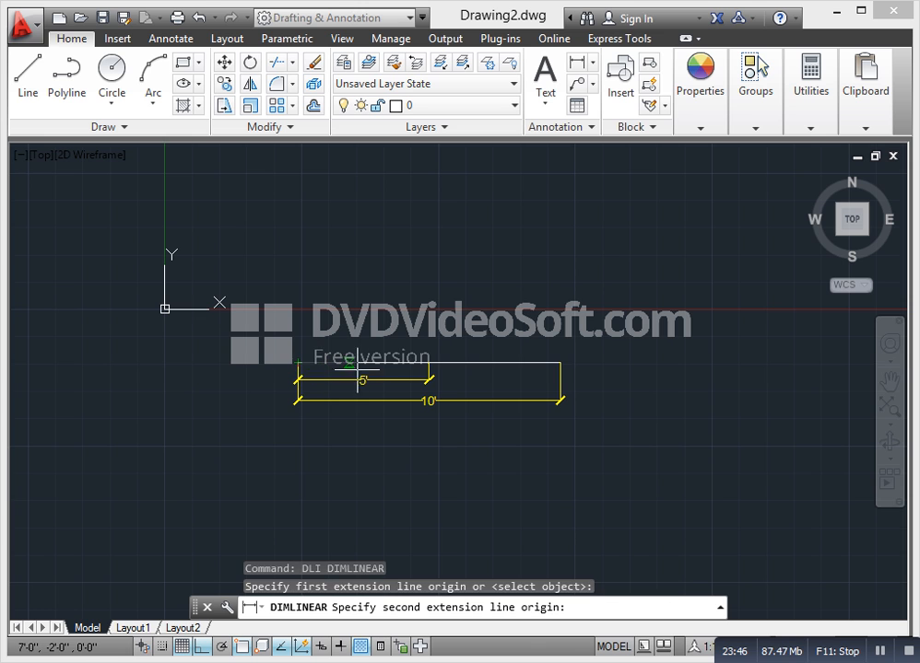
{"action": "left_click", "coordinate": [428, 363]}
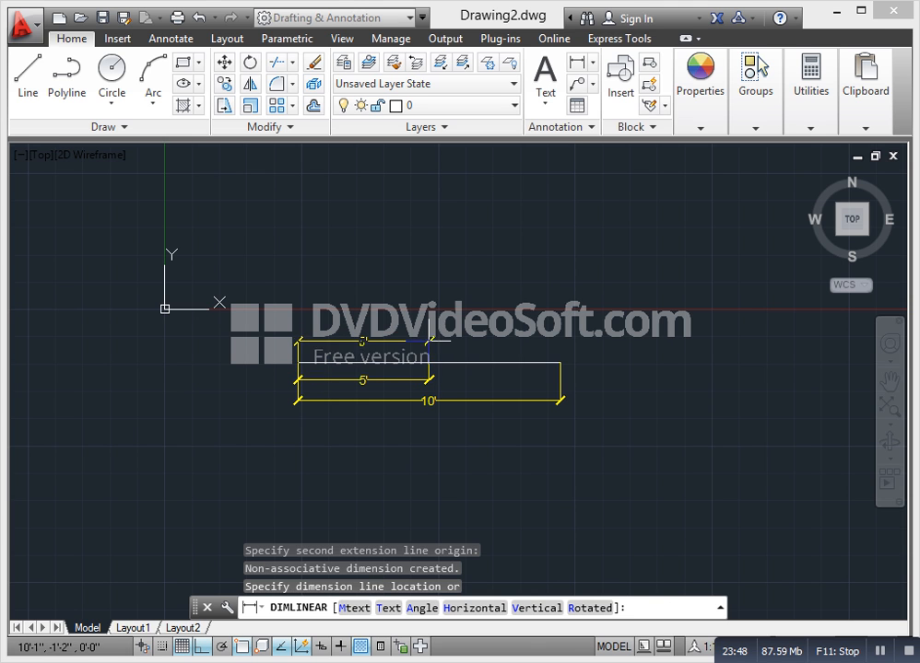
{"action": "left_click", "coordinate": [304, 343]}
{"action": "scroll", "coordinate": [300, 362], "scroll_direction": "up", "scroll_amount": 3}
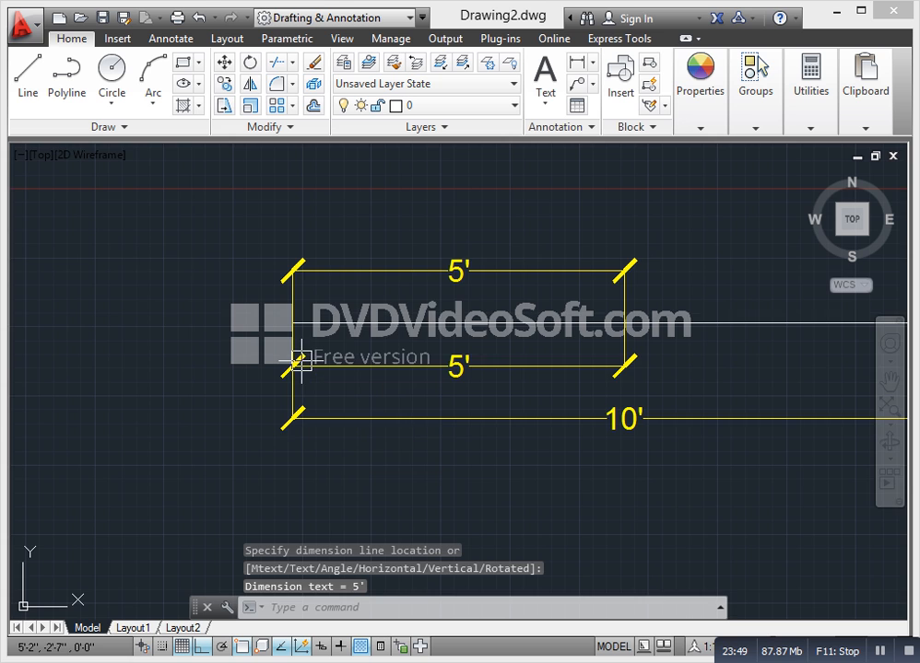
- Turn off Object Snap in the Drafting Settings and apply the change
{"action": "scroll", "coordinate": [294, 363], "scroll_direction": "down", "scroll_amount": 3}
{"action": "type", "text": "ds"}
{"action": "key", "text": "Return"}
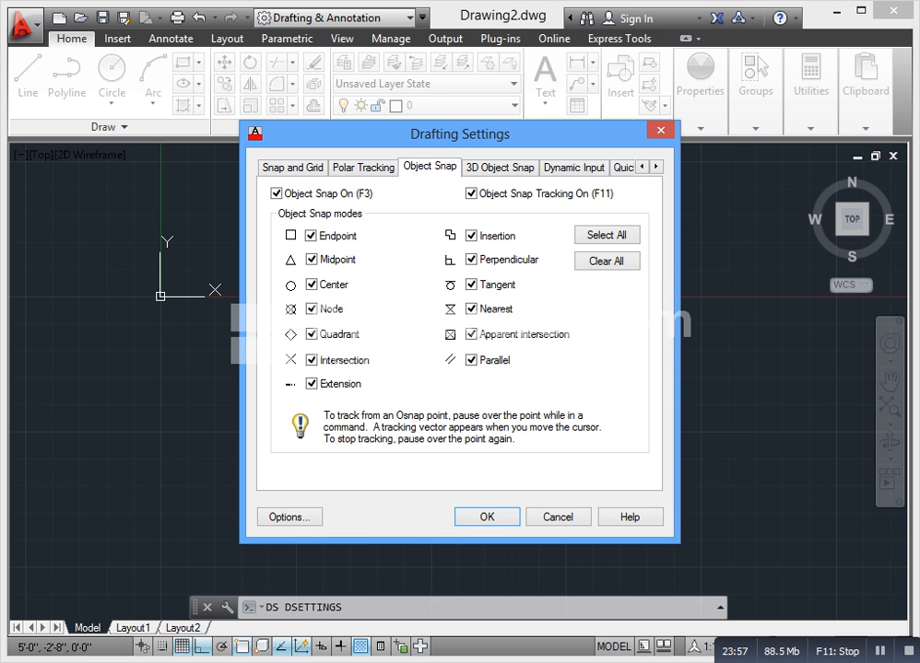
{"action": "left_click", "coordinate": [276, 194]}
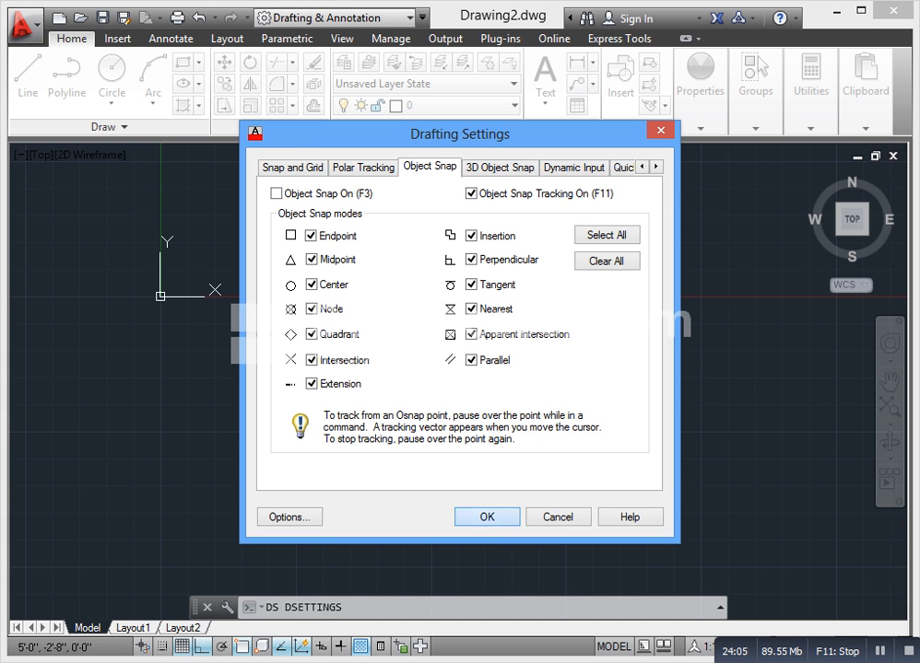
{"action": "left_click", "coordinate": [486, 517]}
- Delete the three yellow linear dimensions, keeping only the horizontal line
{"action": "middle_click_drag", "start_coordinate": [392, 376], "coordinate": [385, 362]}
{"action": "scroll", "coordinate": [384, 357], "scroll_direction": "up", "scroll_amount": 2}
{"action": "key", "text": "Escape"}
{"action": "left_click", "coordinate": [396, 414]}
{"action": "left_click", "coordinate": [326, 346]}
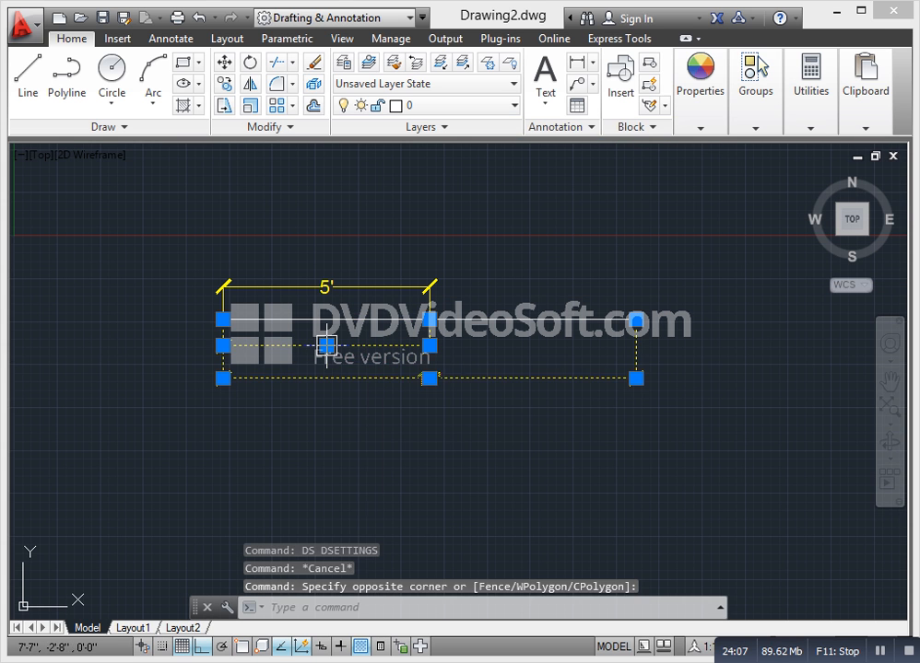
{"action": "key", "text": "Delete"}
{"action": "left_click", "coordinate": [293, 284]}
{"action": "key", "text": "Delete"}
{"action": "key", "text": "Escape"}
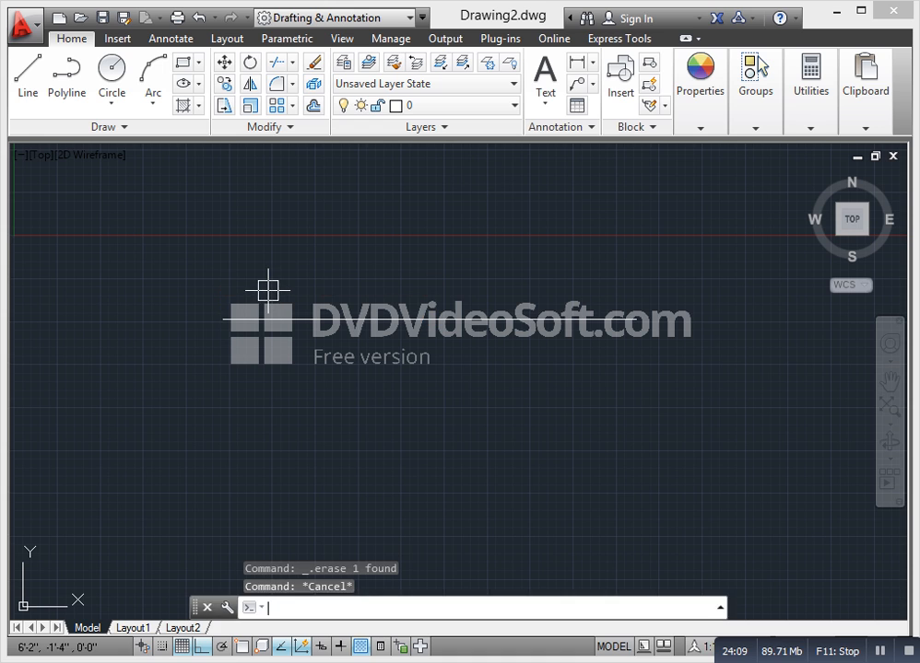
{"action": "type", "text": "DL"}
{"action": "key", "text": "Escape"}
{"action": "key", "text": "Escape"}
{"action": "key", "text": "Escape"}
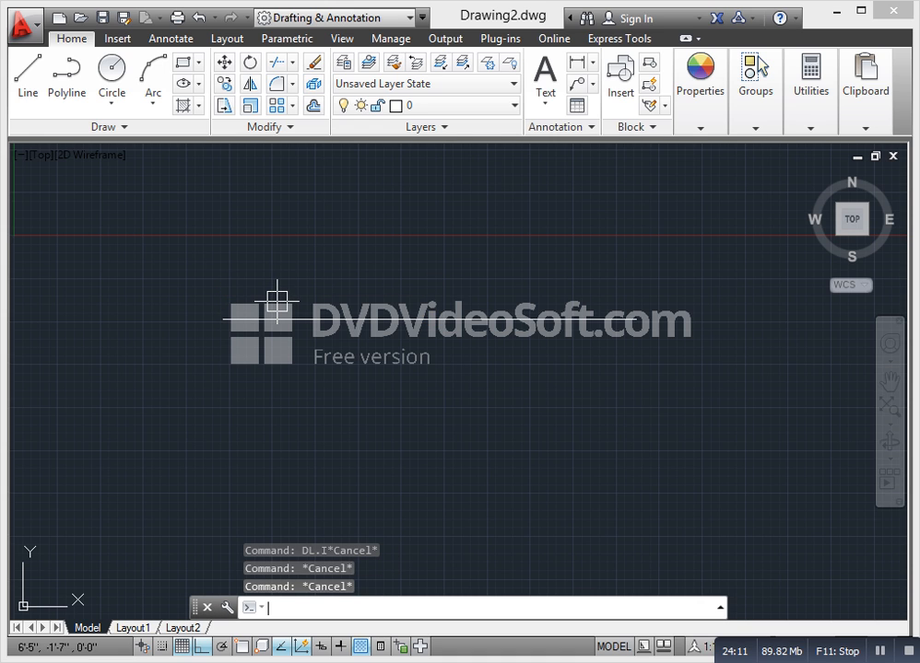
{"action": "key", "text": "Return"}
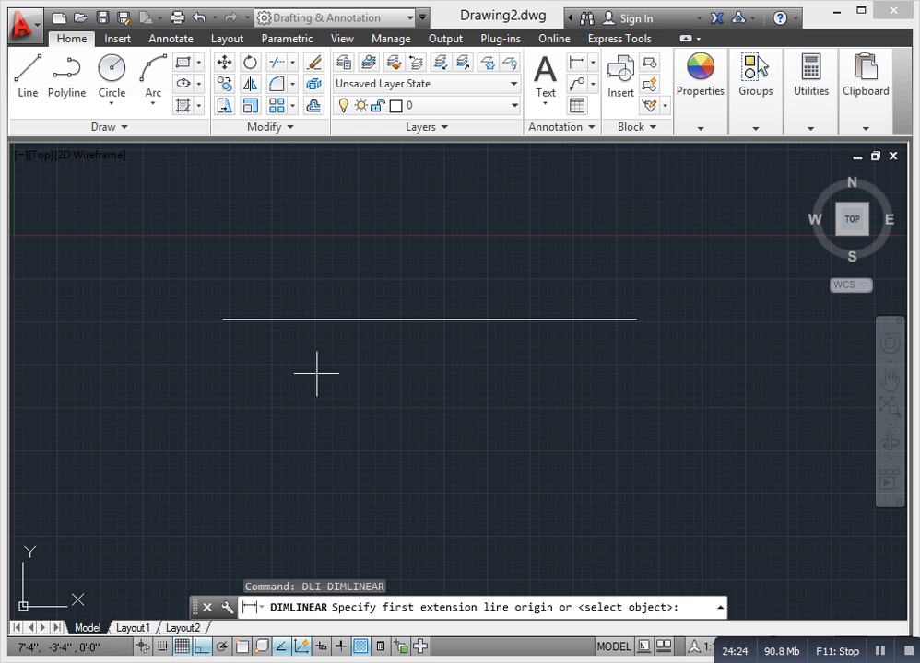
{"action": "key", "text": "Escape"}
{"action": "key", "text": "Escape"}
{"action": "key", "text": "Escape"}
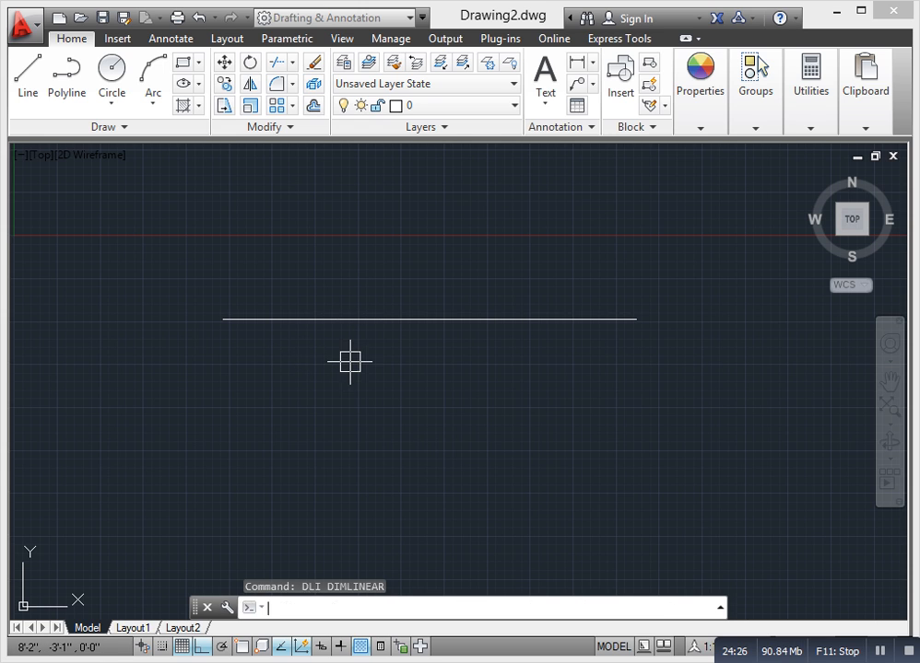
- Open the Drafting Settings, examine the Object Snap options and close the dialog without changes
{"action": "type", "text": "DS"}
{"action": "key", "text": "Return"}
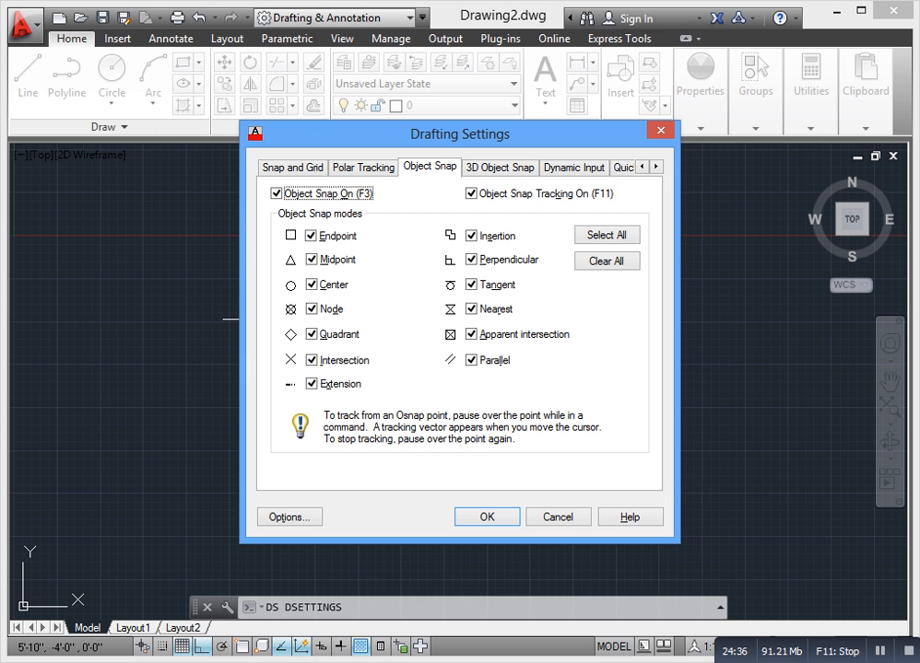
{"action": "key", "text": "Escape"}
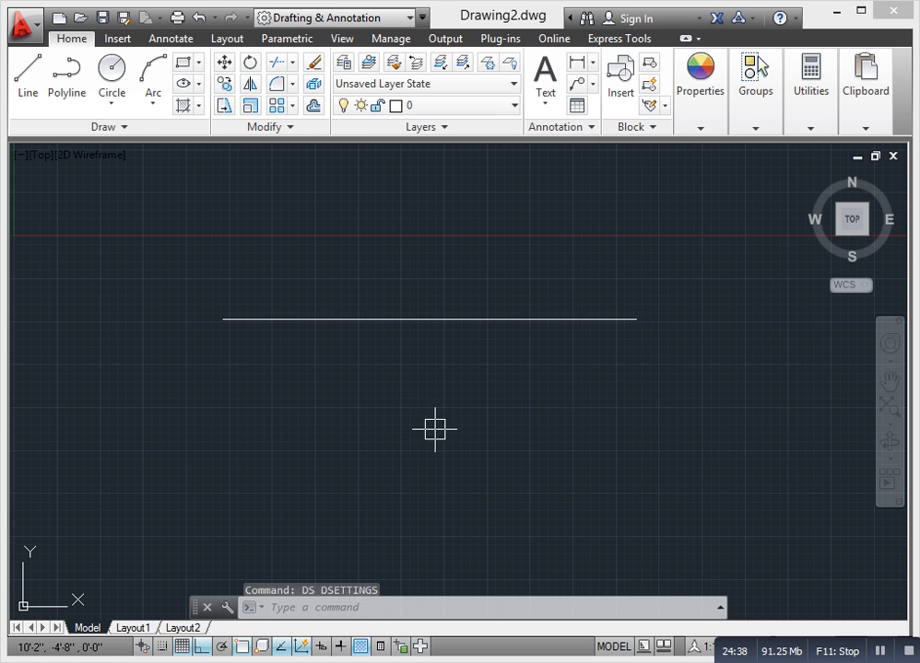
{"action": "key", "text": "Escape"}
- Turn object snap off while the Line command is active, and cancel the command without drawing
{"action": "type", "text": "L"}
{"action": "key", "text": "Return"}
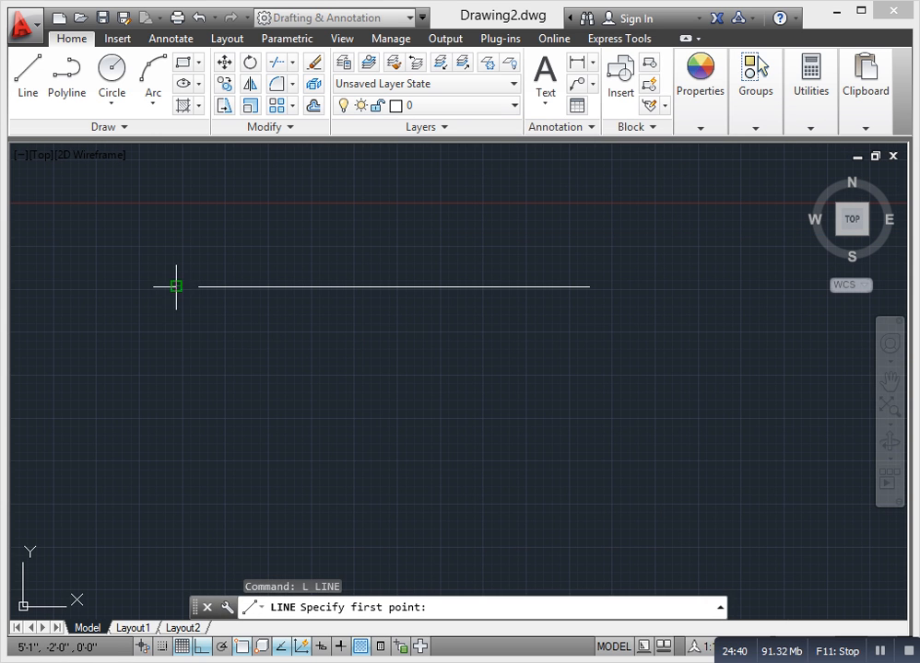
{"action": "key", "text": "F3"}
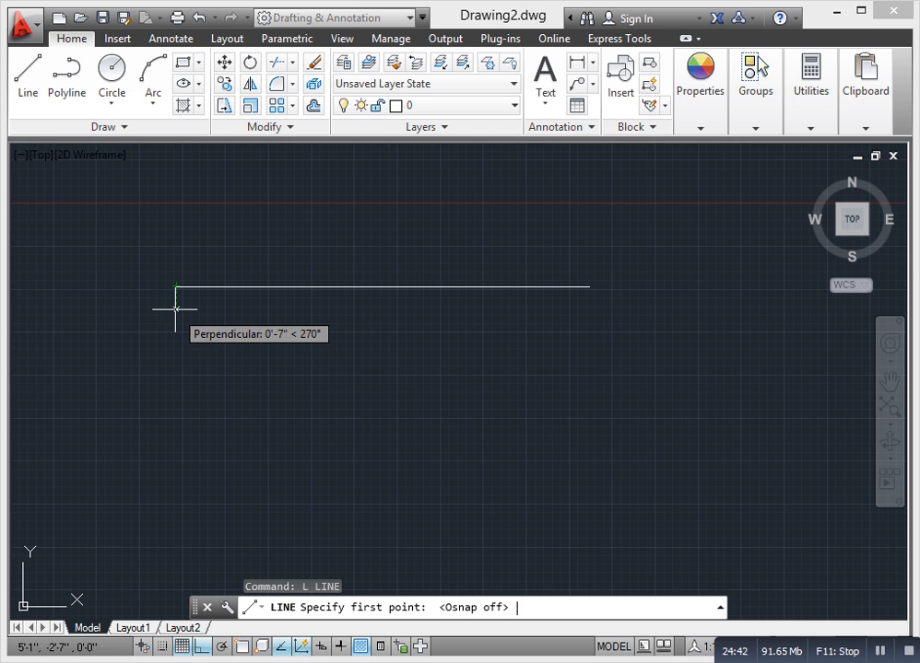
{"action": "key", "text": "Escape"}
{"action": "key", "text": "Escape"}
{"action": "key", "text": "Escape"}
{"action": "key", "text": "Escape"}
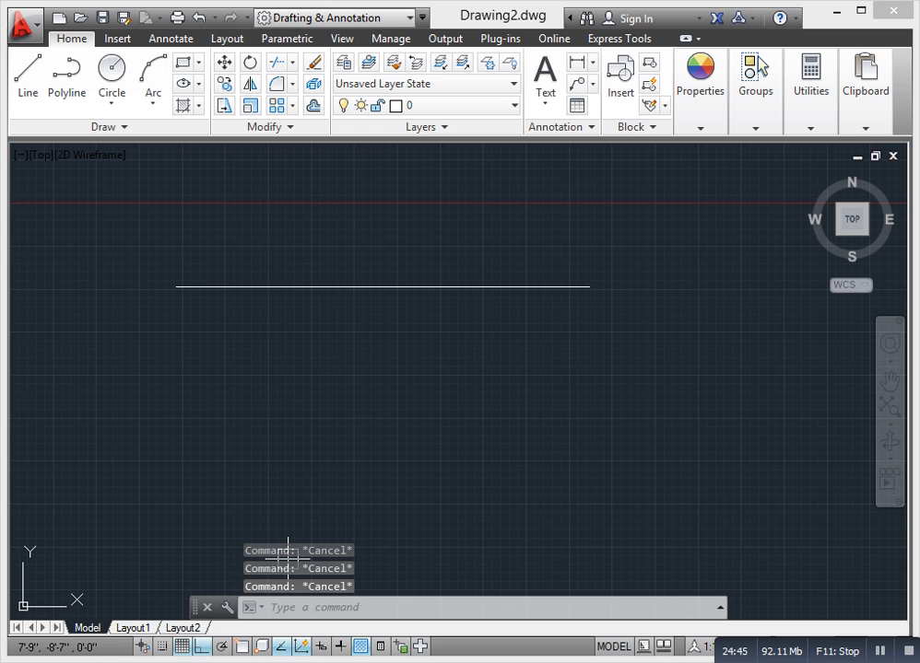
{"action": "key", "text": "Escape"}
{"action": "key", "text": "Escape"}
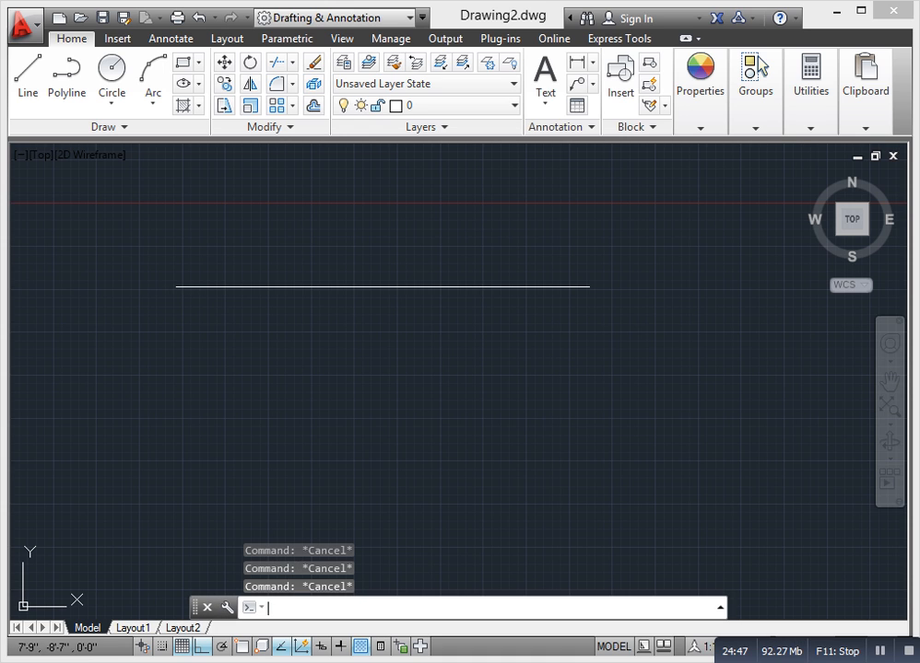
- Switch to the On-Screen Keyboard to examine its keys, and minimize it again
{"action": "key", "text": "alt+Tab"}
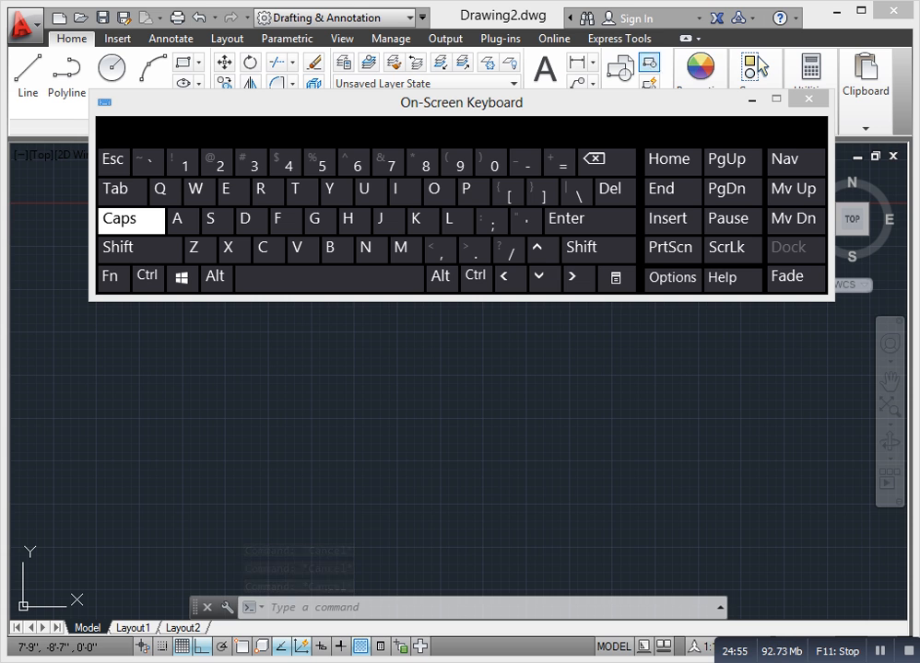
{"action": "left_click", "coordinate": [752, 100]}
{"action": "middle_click_drag", "start_coordinate": [335, 417], "coordinate": [420, 430]}
{"action": "key", "text": "Escape"}
{"action": "key", "text": "Escape"}
{"action": "key", "text": "Escape"}
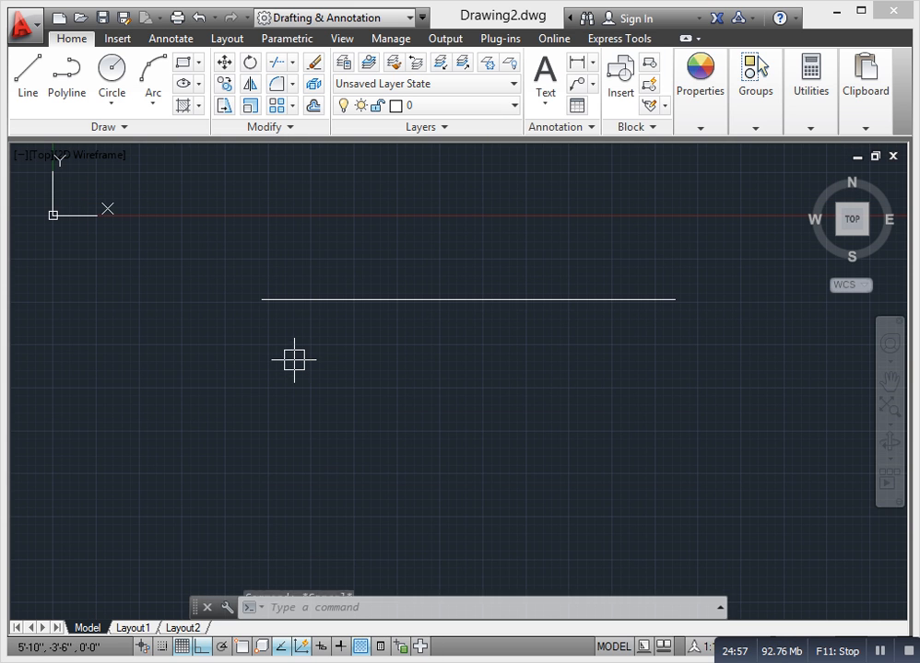
{"action": "type", "text": "DLI"}
{"action": "key", "text": "Return"}
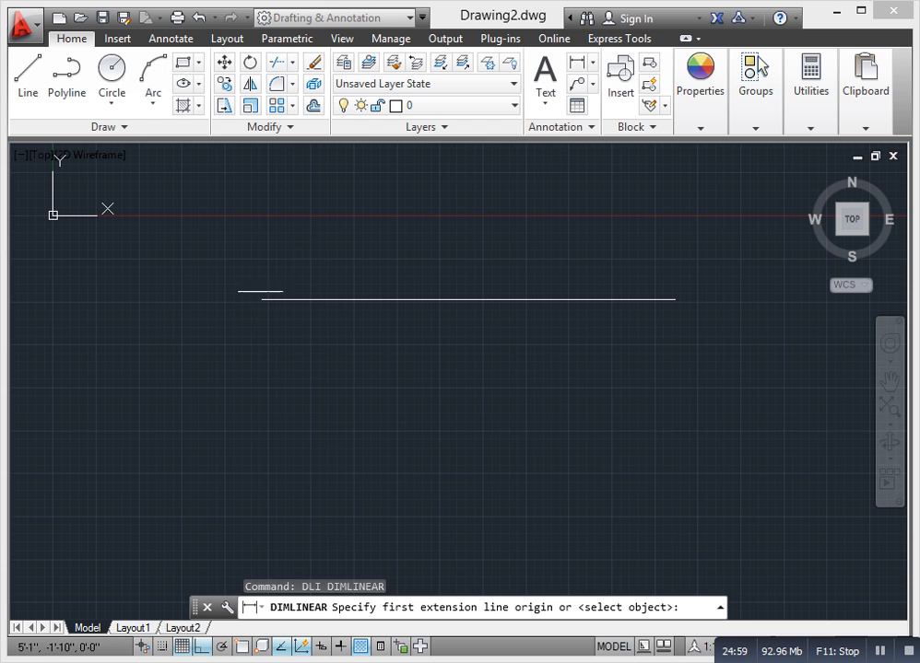
{"action": "key", "text": "Escape"}
{"action": "key", "text": "Escape"}
{"action": "key", "text": "Escape"}
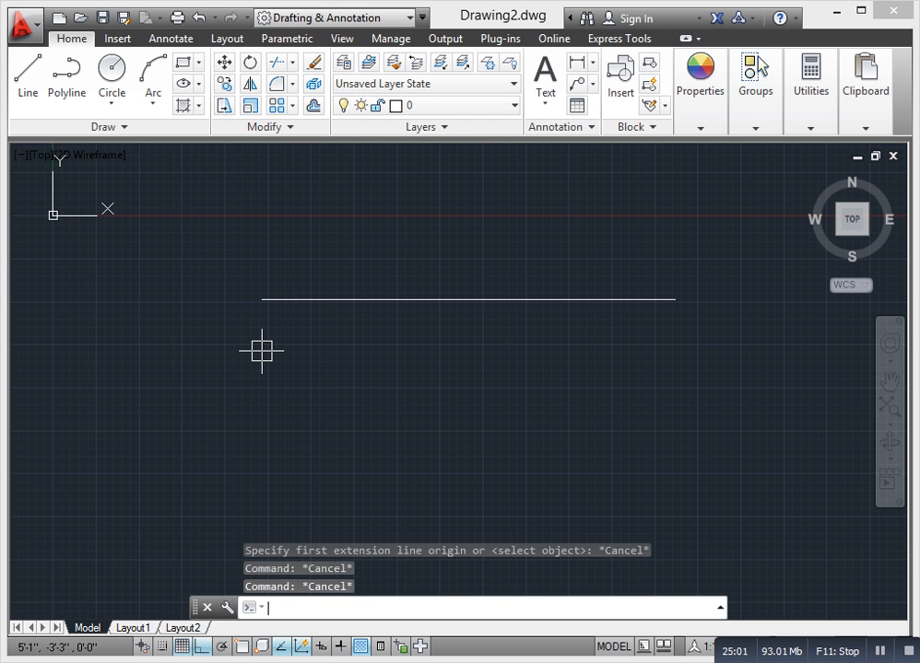
- Turn object snap on and add a linear dimension from the line's left endpoint to its midpoint, placed below the line
{"action": "key", "text": "F3"}
{"action": "type", "text": "L"}
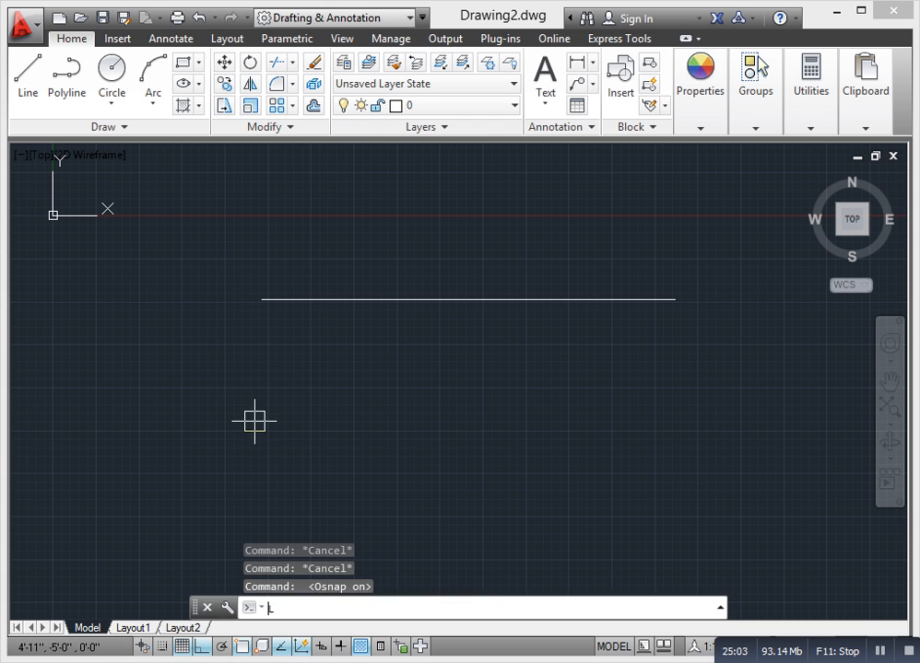
{"action": "key", "text": "Return"}
{"action": "key", "text": "Escape"}
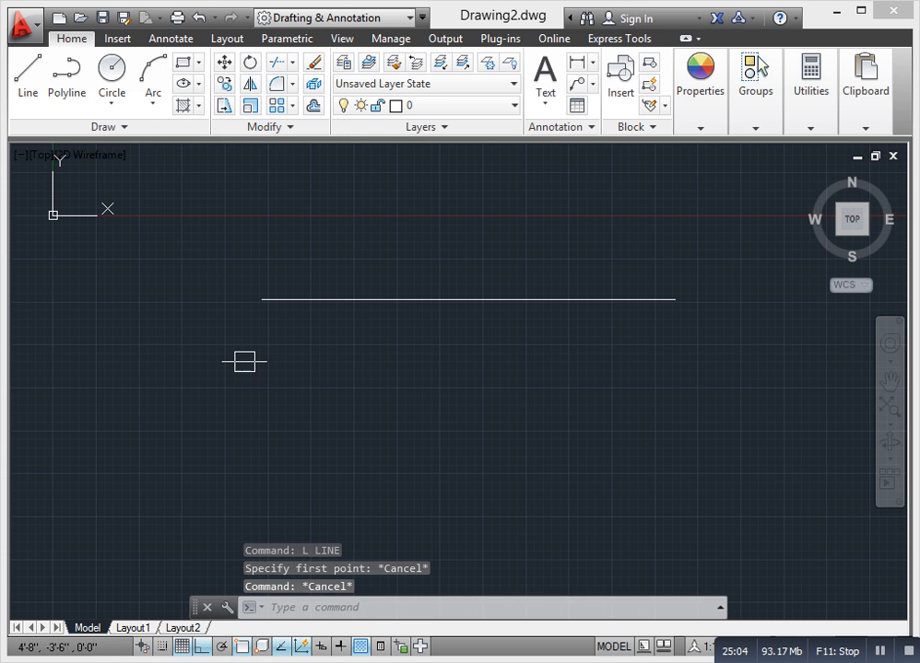
{"action": "type", "text": "DLI"}
{"action": "key", "text": "Return"}
{"action": "left_click", "coordinate": [261, 299]}
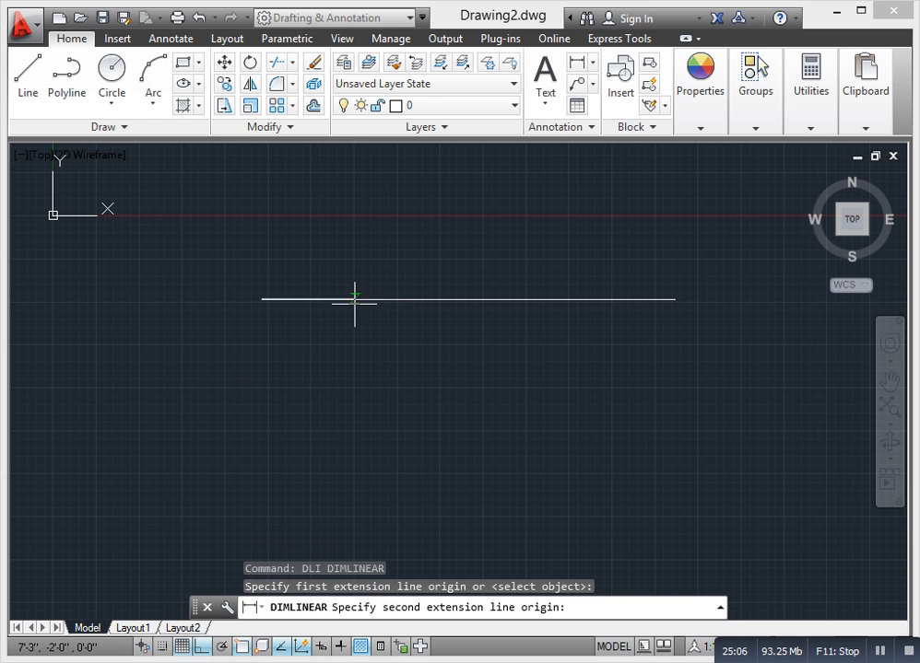
{"action": "left_click", "coordinate": [468, 298]}
{"action": "left_click", "coordinate": [468, 327]}
{"action": "key", "text": "Escape"}
{"action": "key", "text": "Escape"}
{"action": "key", "text": "Escape"}
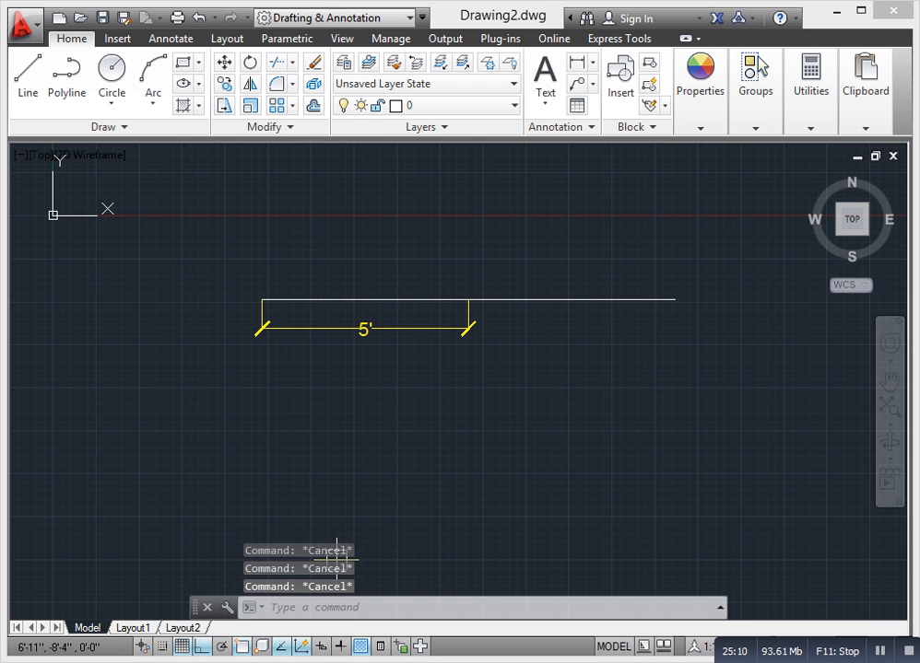
- Toggle object snap off and on several times, ending with it on
{"action": "key", "text": "F3"}
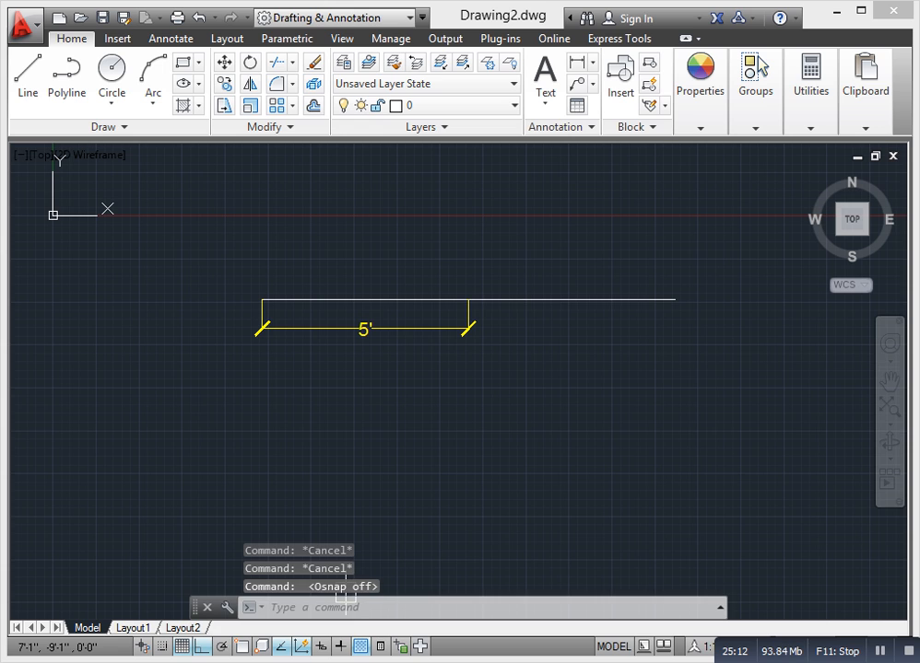
{"action": "key", "text": "F3"}
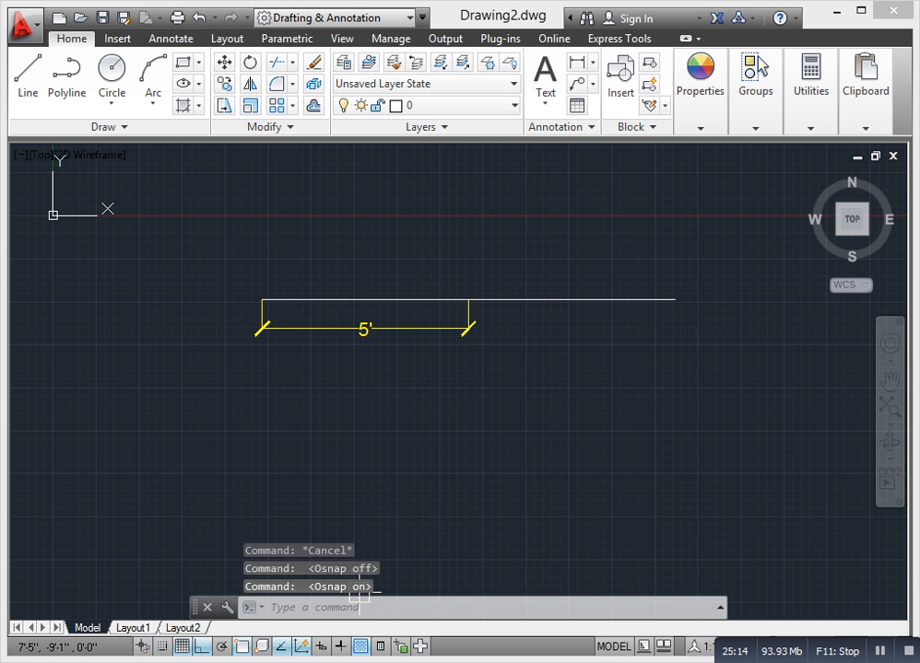
{"action": "key", "text": "F3"}
{"action": "key", "text": "F3"}
{"action": "key", "text": "F3"}
{"action": "key", "text": "F3"}
{"action": "key", "text": "F3"}
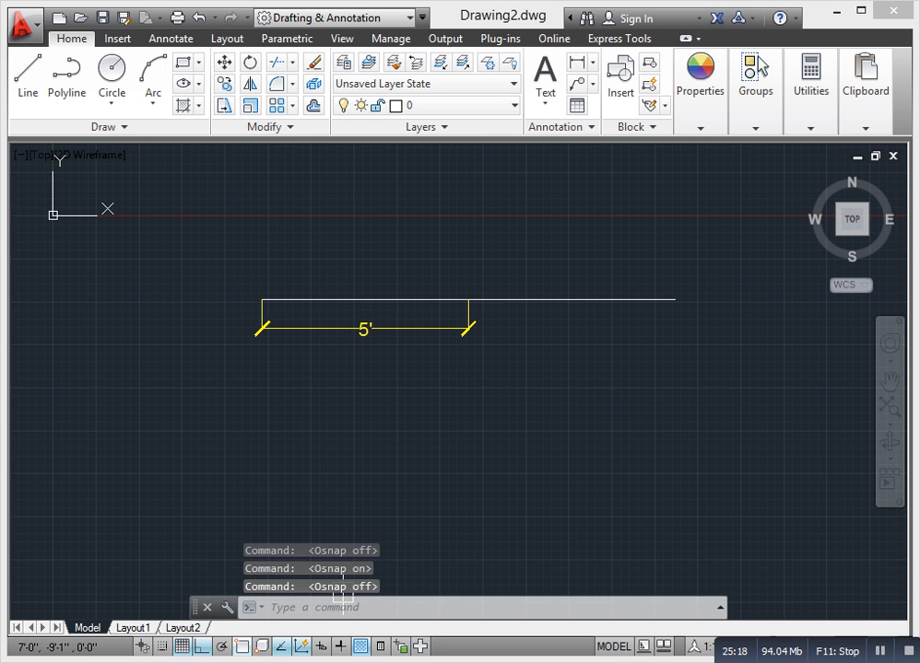
{"action": "left_click", "coordinate": [242, 646]}
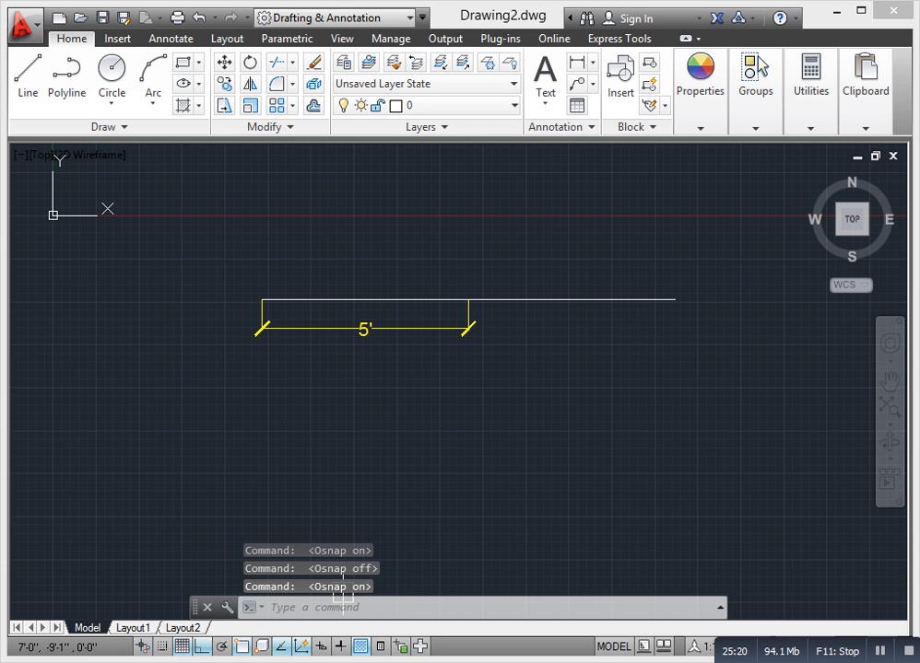
{"action": "key", "text": "F3"}
{"action": "key", "text": "F3"}
{"action": "key", "text": "F3"}
{"action": "key", "text": "F3"}
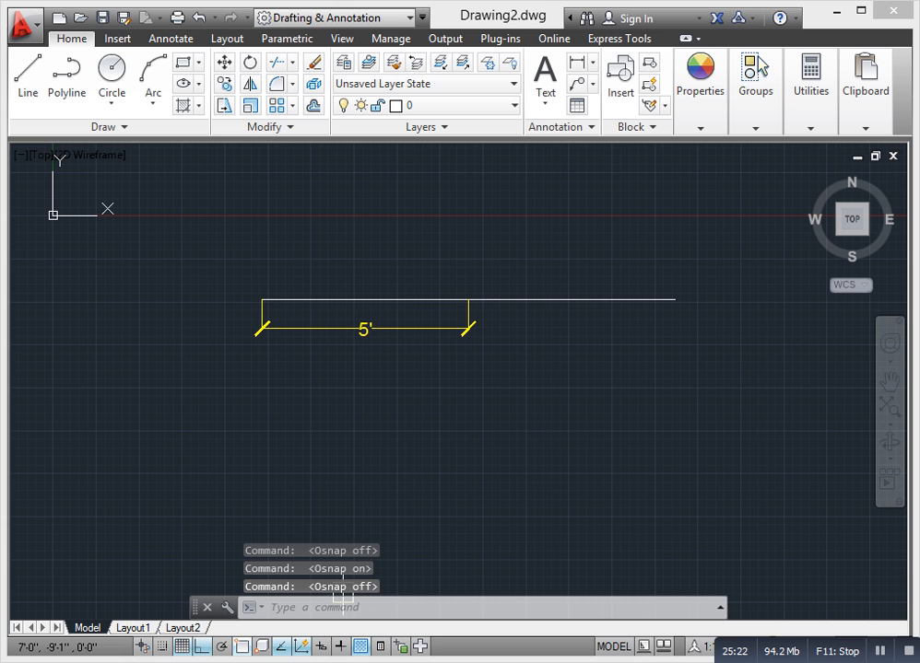
{"action": "key", "text": "F3"}
{"action": "key", "text": "F3"}
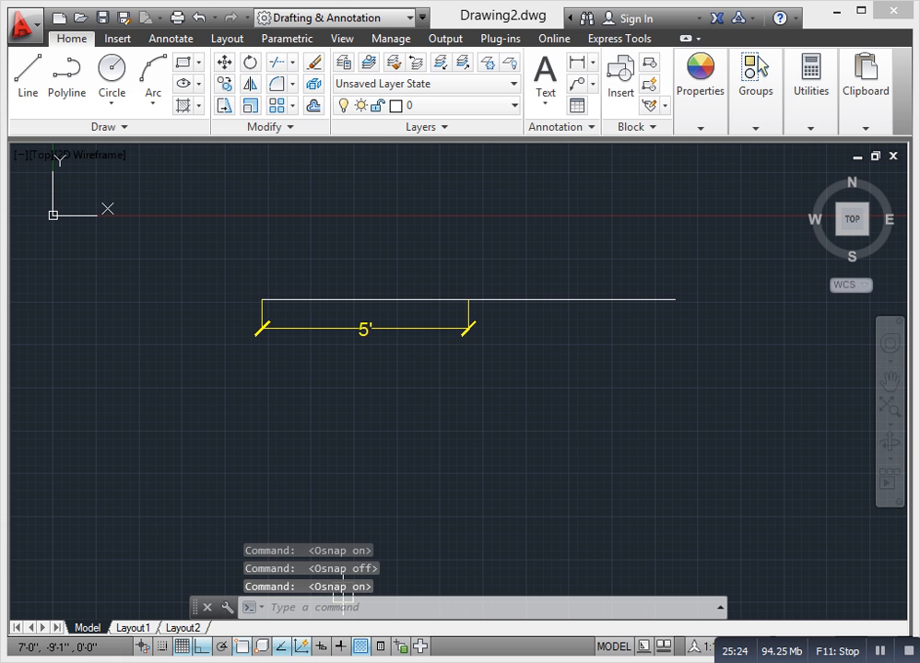
{"action": "key", "text": "Escape"}
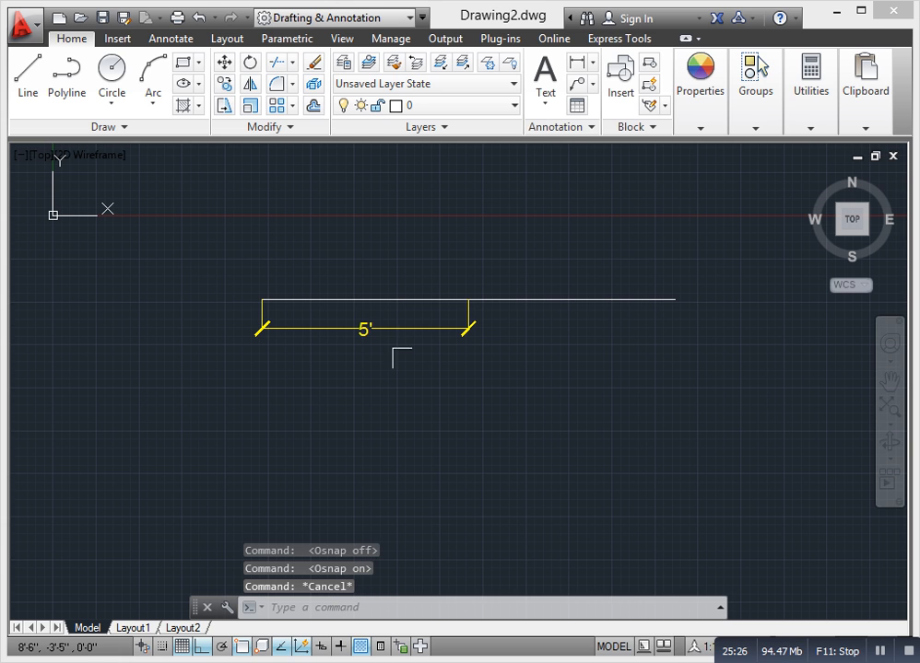
{"action": "scroll", "coordinate": [369, 377], "scroll_direction": "up", "scroll_amount": 2}
{"action": "scroll", "coordinate": [374, 387], "scroll_direction": "down", "scroll_amount": 4}
{"action": "scroll", "coordinate": [374, 387], "scroll_direction": "up", "scroll_amount": 2}
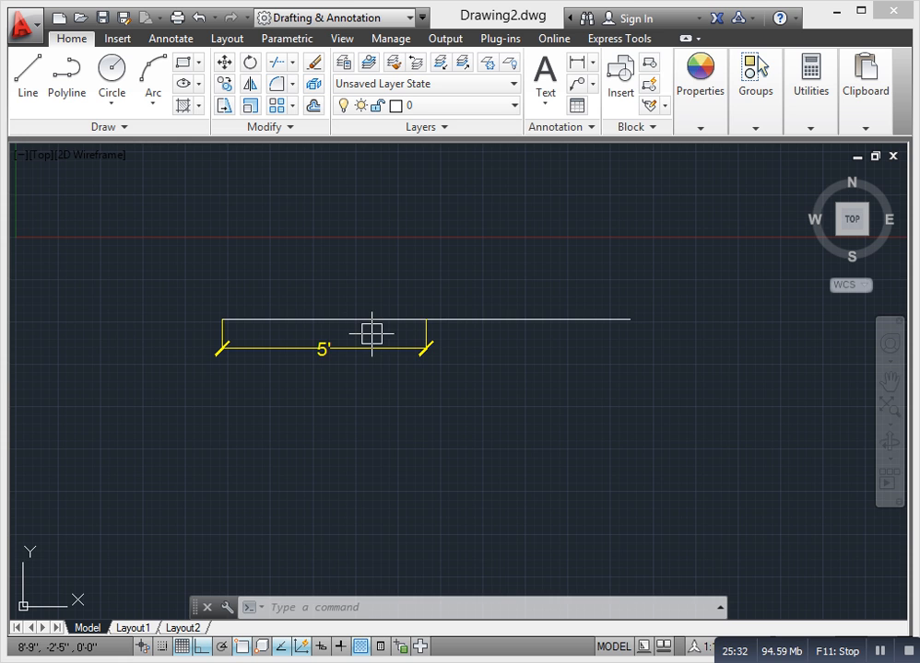
{"action": "scroll", "coordinate": [311, 244], "scroll_direction": "up", "scroll_amount": 2}
{"action": "scroll", "coordinate": [332, 313], "scroll_direction": "down", "scroll_amount": 2}
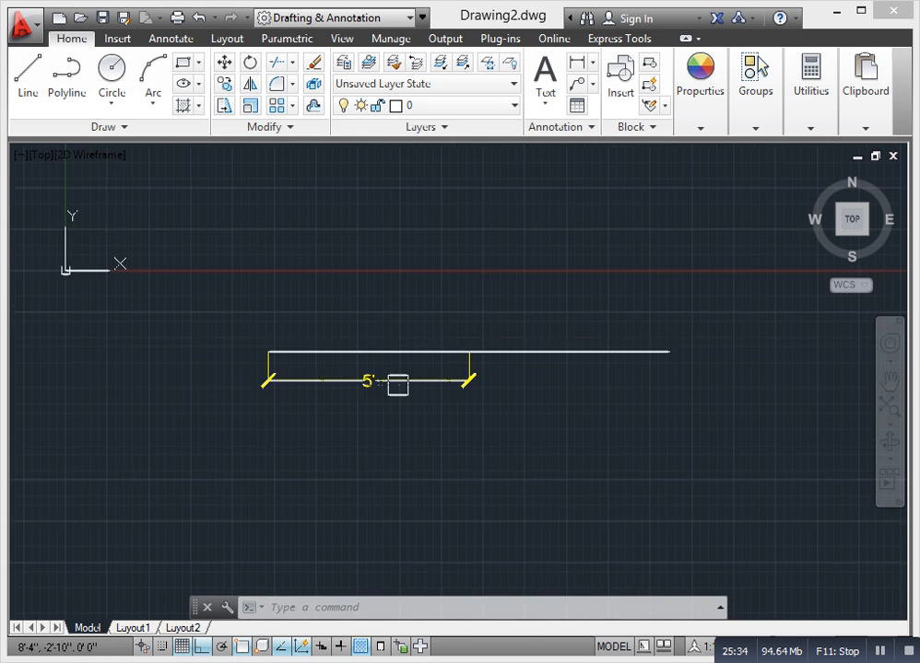
{"action": "scroll", "coordinate": [397, 381], "scroll_direction": "up", "scroll_amount": 2}
{"action": "scroll", "coordinate": [370, 440], "scroll_direction": "down", "scroll_amount": 4}
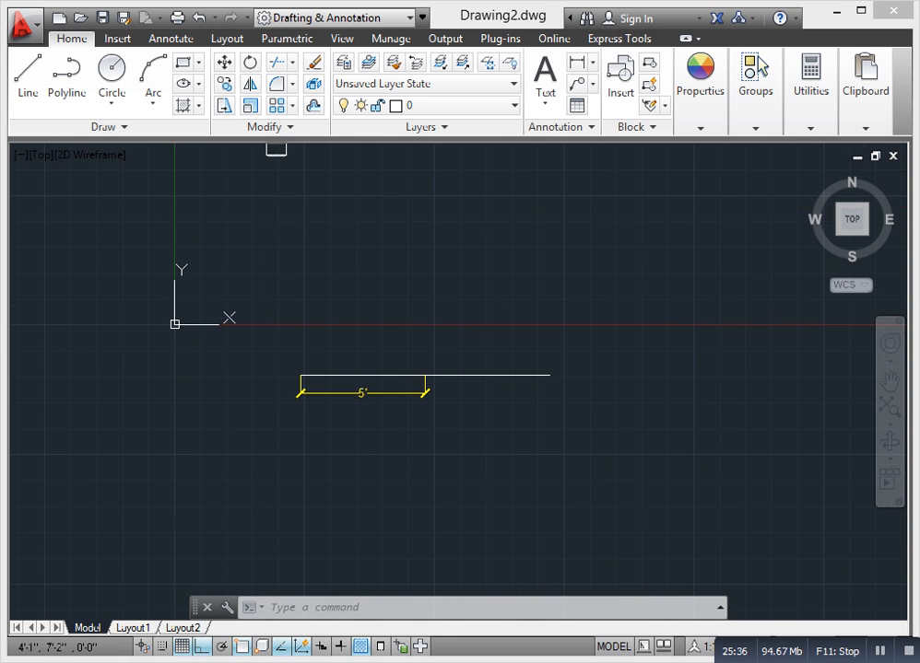
{"action": "left_click", "coordinate": [421, 18]}
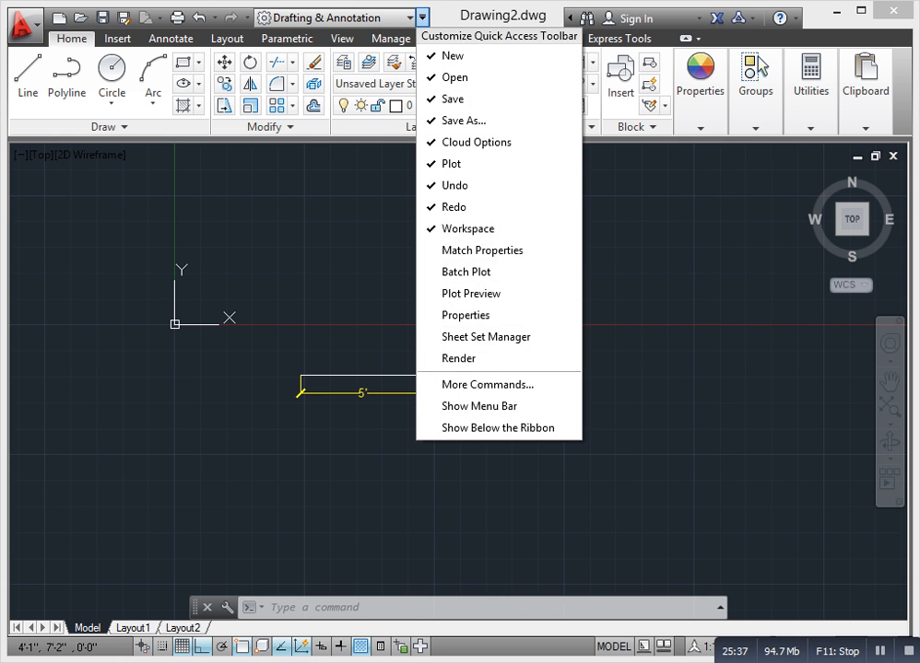
{"action": "left_click", "coordinate": [409, 17]}
{"action": "left_click", "coordinate": [148, 237]}
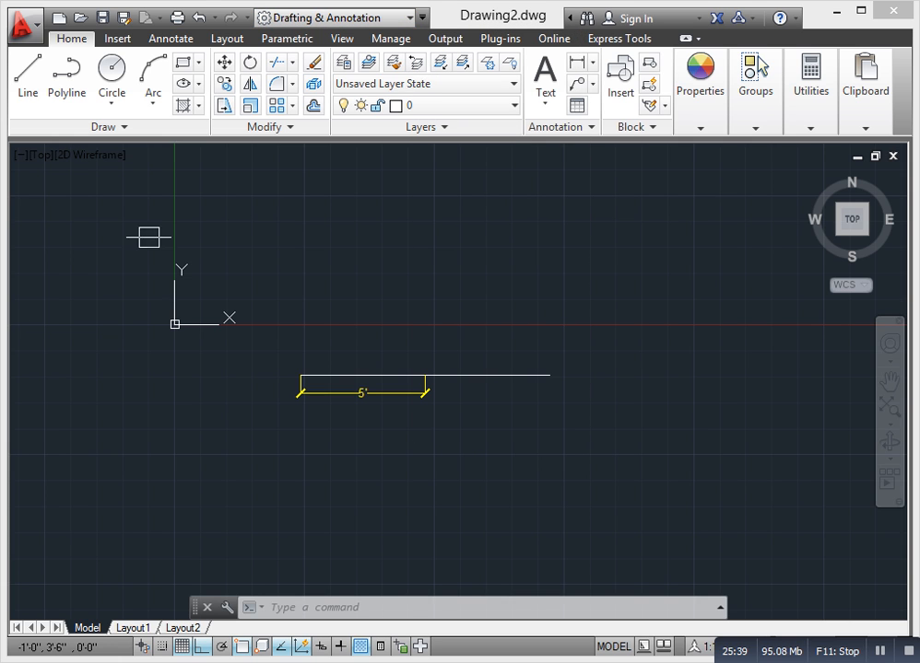
{"action": "key", "text": "Escape"}
{"action": "left_click", "coordinate": [409, 17]}
{"action": "left_click", "coordinate": [119, 184]}
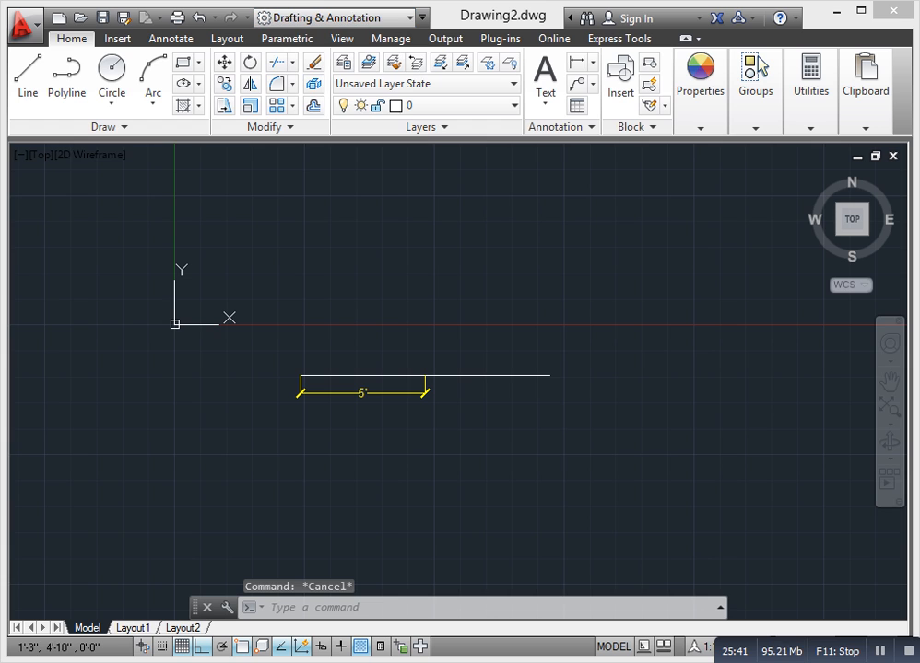